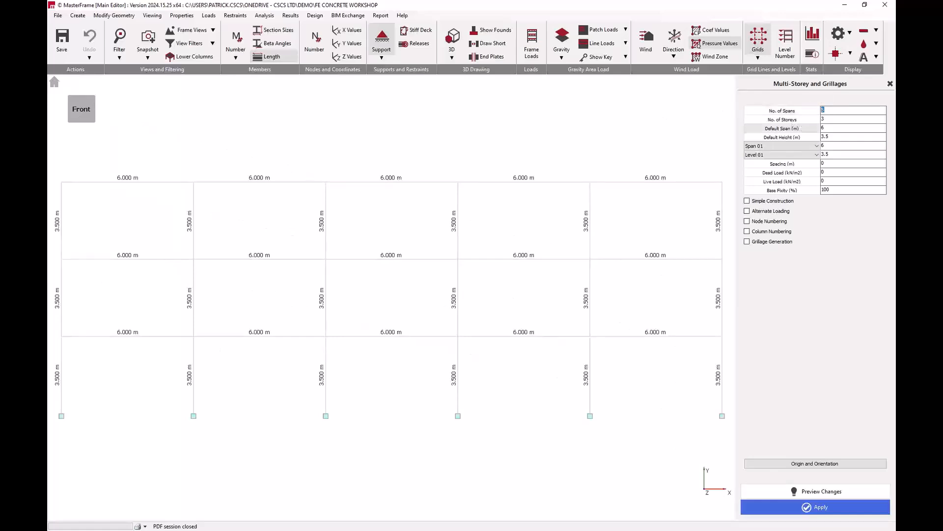
Generate a multi-storey frame with 3 spans of 6 m, 3 storeys of 3.5 m and 0% base fixity
{"action": "left_click", "coordinate": [835, 120]}
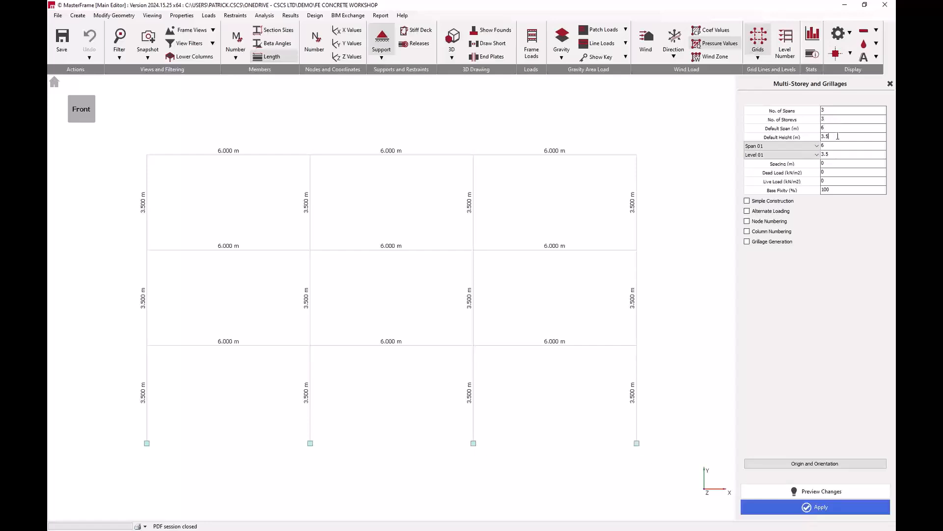
{"action": "left_click", "coordinate": [838, 190]}
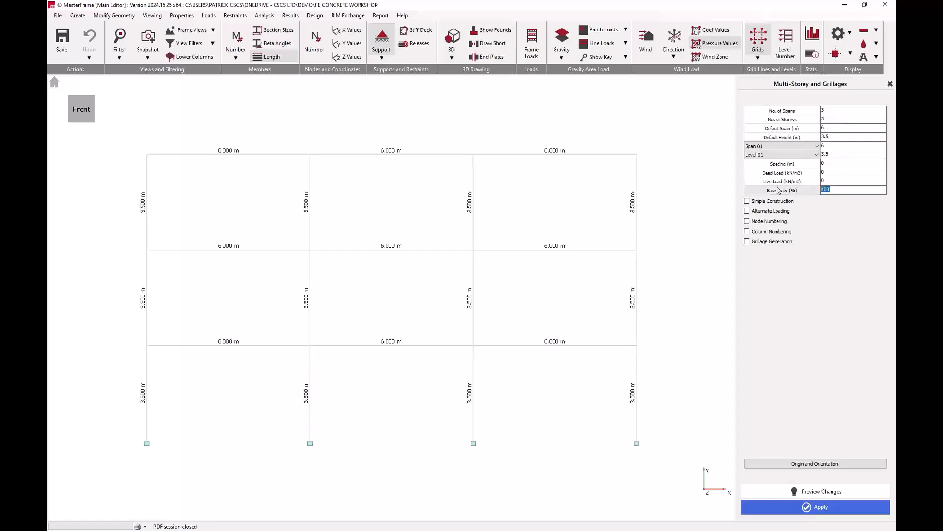
{"action": "type", "text": "0"}
{"action": "left_click", "coordinate": [796, 490]}
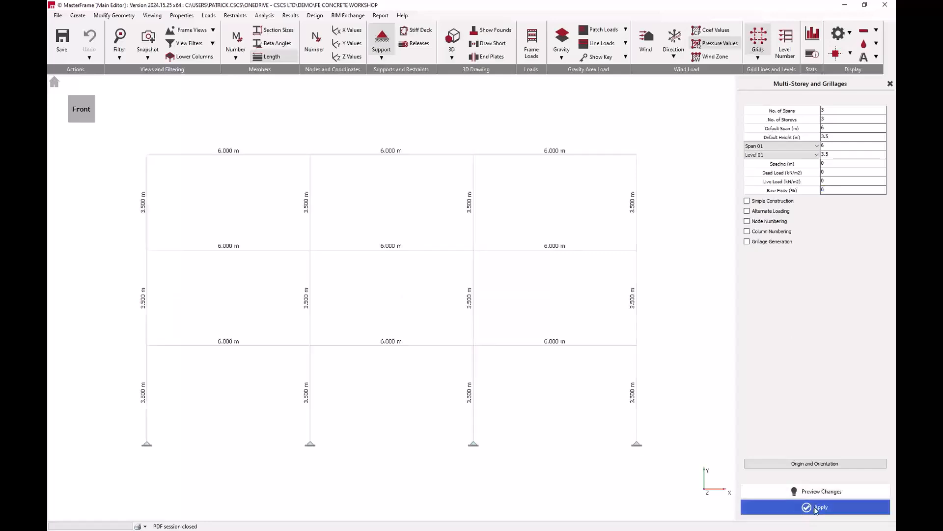
{"action": "left_click", "coordinate": [816, 508]}
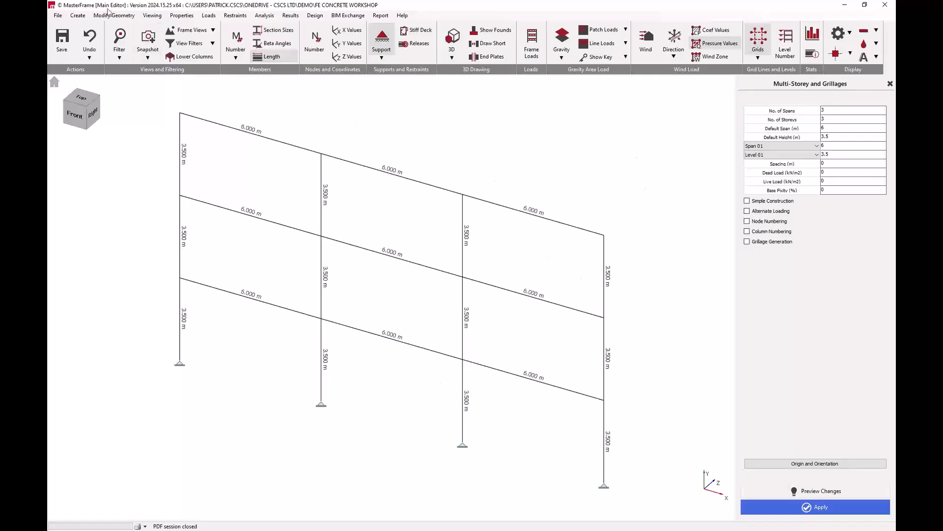
Select the entire frame for a shift copy and preview 2 copies spaced 5 m apart in Z
{"action": "left_click", "coordinate": [77, 15]}
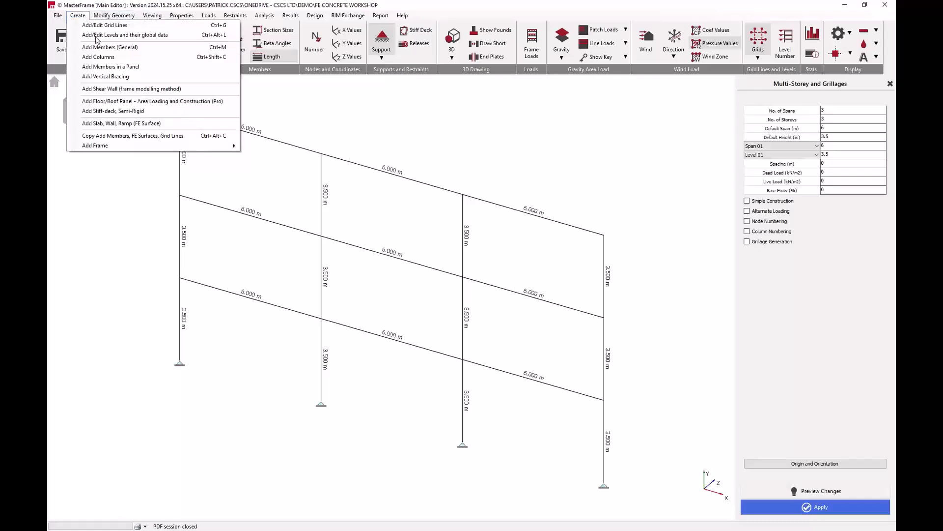
{"action": "left_click", "coordinate": [116, 139]}
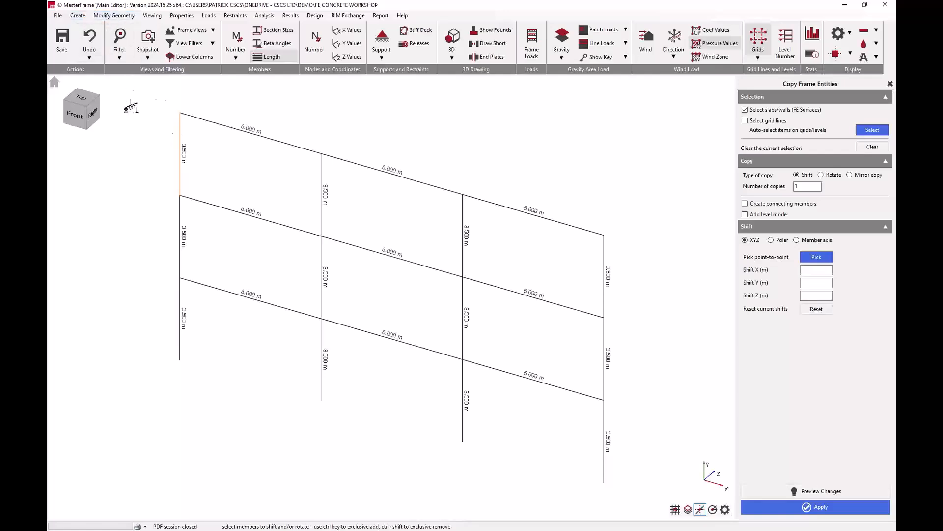
{"action": "left_click_drag", "start_coordinate": [141, 96], "coordinate": [664, 512]}
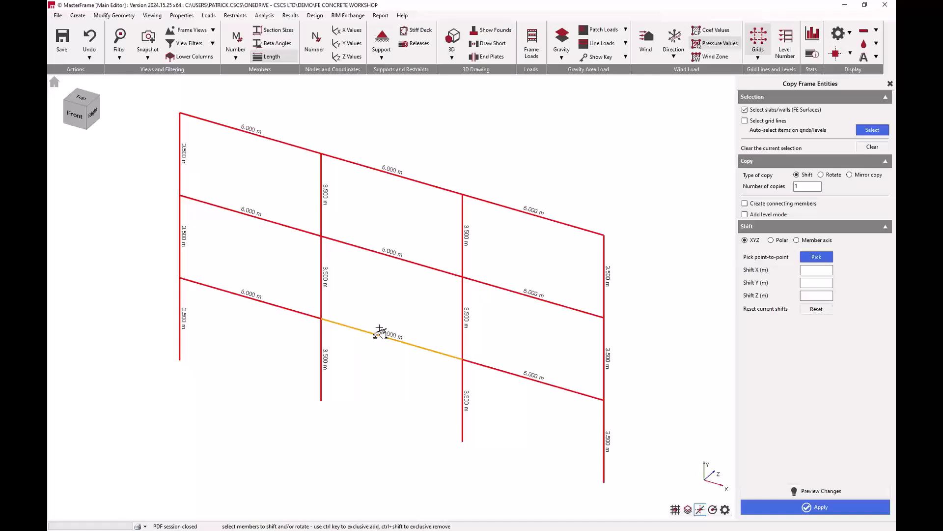
{"action": "type", "text": "2"}
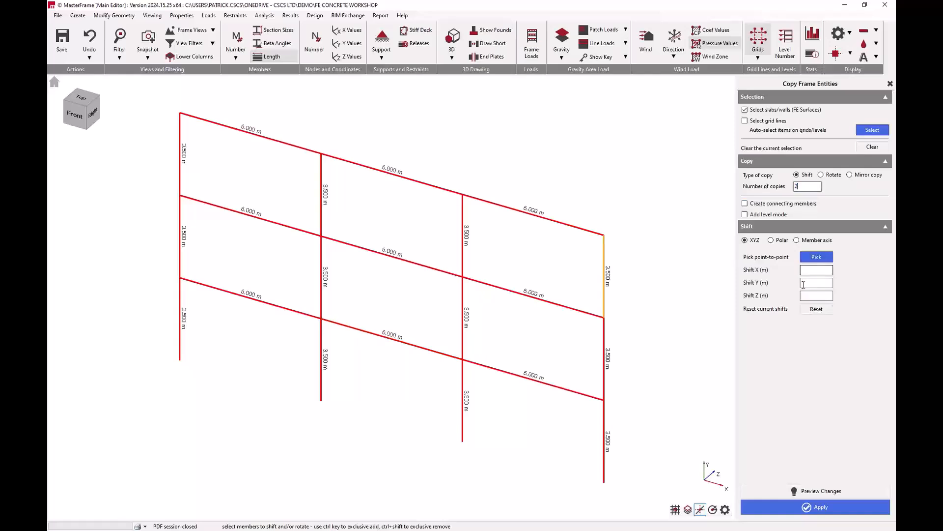
{"action": "left_click", "coordinate": [808, 295]}
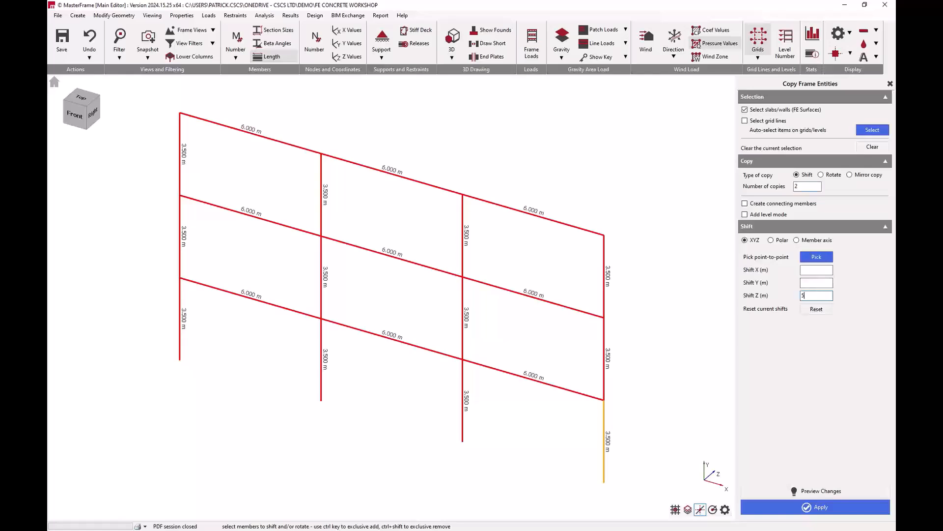
{"action": "type", "text": "5"}
{"action": "left_click", "coordinate": [818, 491]}
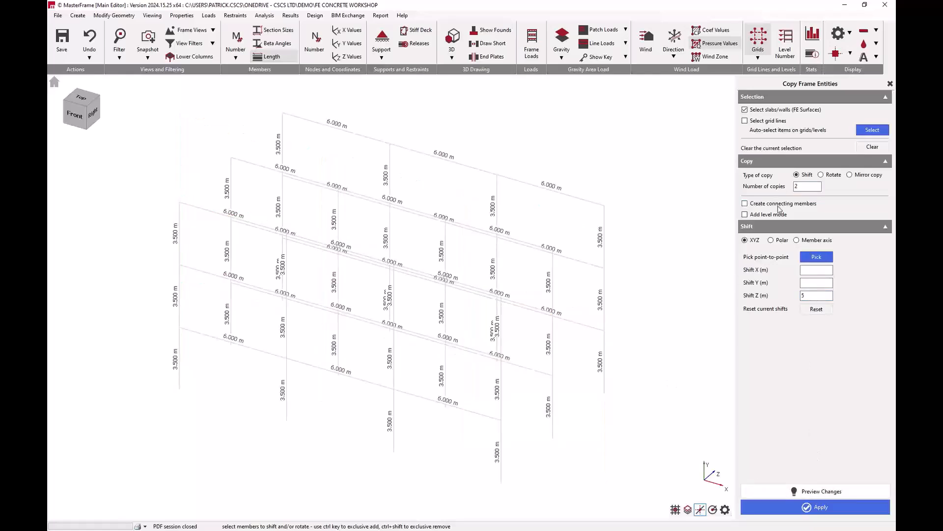
Enable connecting members, set the number of copies to 3 and apply the frame copy
{"action": "left_click", "coordinate": [790, 205]}
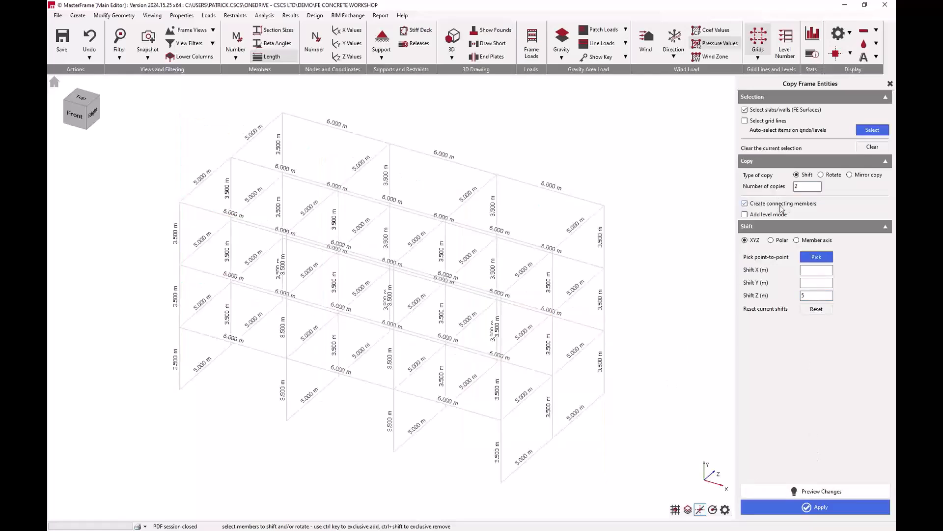
{"action": "double_click", "coordinate": [809, 188]}
{"action": "type", "text": "3"}
{"action": "middle_click_drag", "start_coordinate": [521, 337], "coordinate": [528, 309]}
{"action": "left_click", "coordinate": [821, 509]}
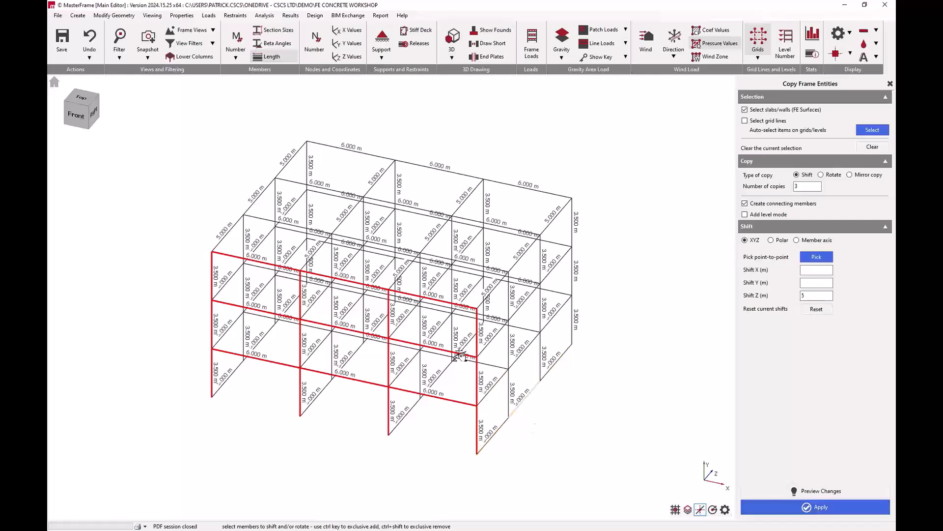
Delete the 5 m connecting members that join the column bases at ground level
{"action": "left_click", "coordinate": [79, 116]}
{"action": "left_click_drag", "start_coordinate": [231, 387], "coordinate": [588, 436]}
{"action": "left_click", "coordinate": [113, 15]}
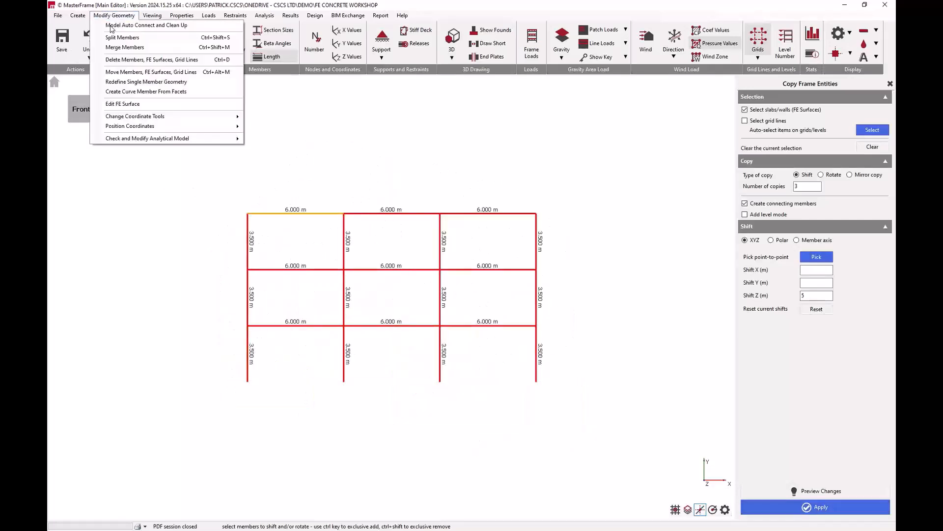
{"action": "left_click", "coordinate": [127, 59]}
{"action": "left_click_drag", "start_coordinate": [218, 375], "coordinate": [661, 451]}
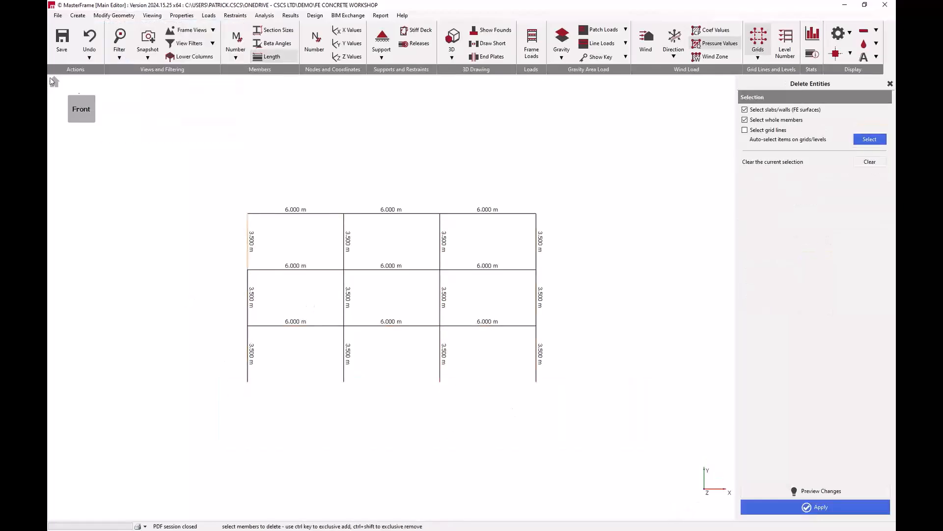
{"action": "left_click", "coordinate": [92, 101]}
{"action": "left_click", "coordinate": [834, 492]}
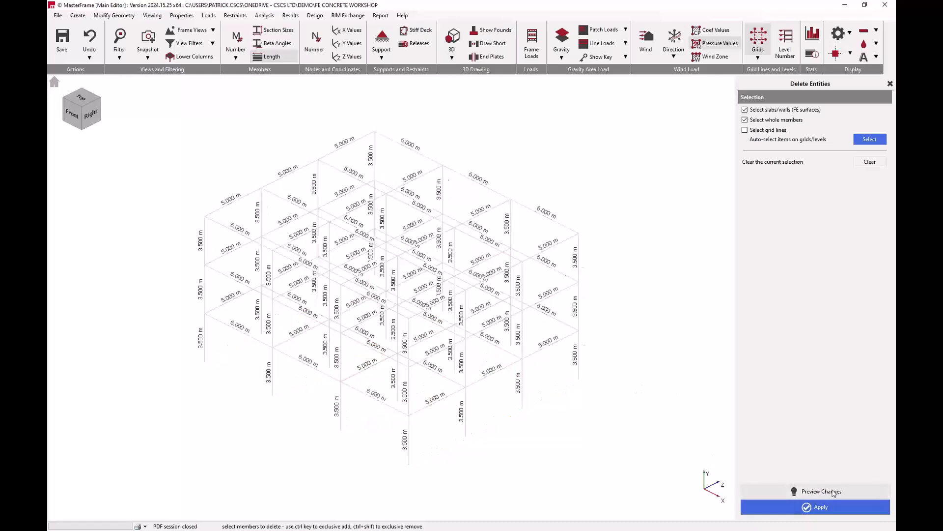
{"action": "left_click", "coordinate": [823, 511]}
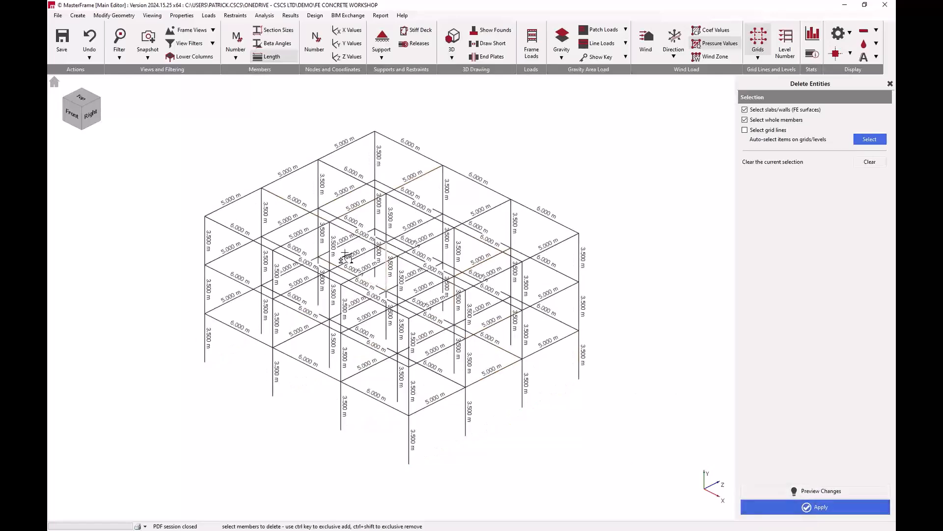
Delete the internal beams in both directions on every floor, keeping only the perimeter beams and all the columns
{"action": "left_click", "coordinate": [80, 98]}
{"action": "left_click_drag", "start_coordinate": [321, 228], "coordinate": [278, 354]}
{"action": "left_click_drag", "start_coordinate": [294, 369], "coordinate": [477, 388]}
{"action": "left_click_drag", "start_coordinate": [516, 237], "coordinate": [466, 365]}
{"action": "left_click_drag", "start_coordinate": [484, 268], "coordinate": [301, 326]}
{"action": "left_click_drag", "start_coordinate": [419, 229], "coordinate": [372, 366]}
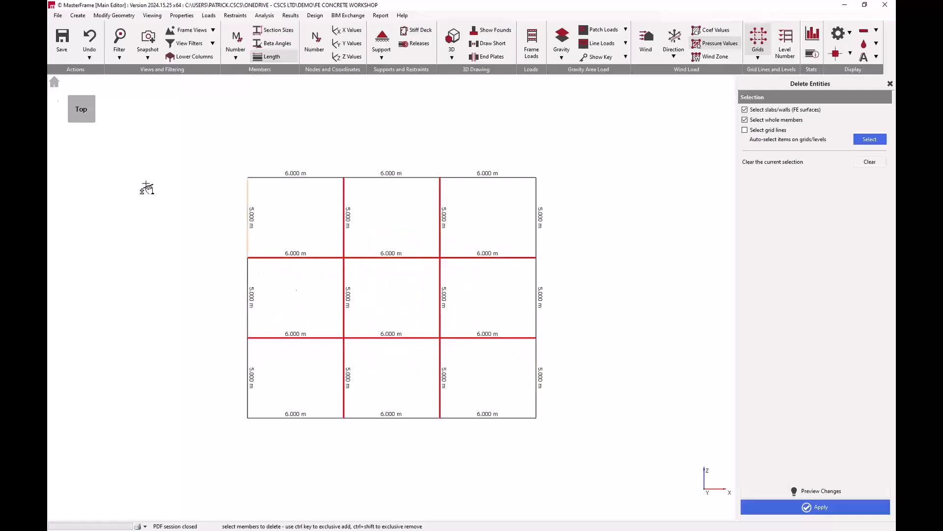
{"action": "left_click", "coordinate": [93, 123]}
{"action": "left_click", "coordinate": [788, 507]}
{"action": "middle_click_drag", "start_coordinate": [351, 276], "coordinate": [391, 276]}
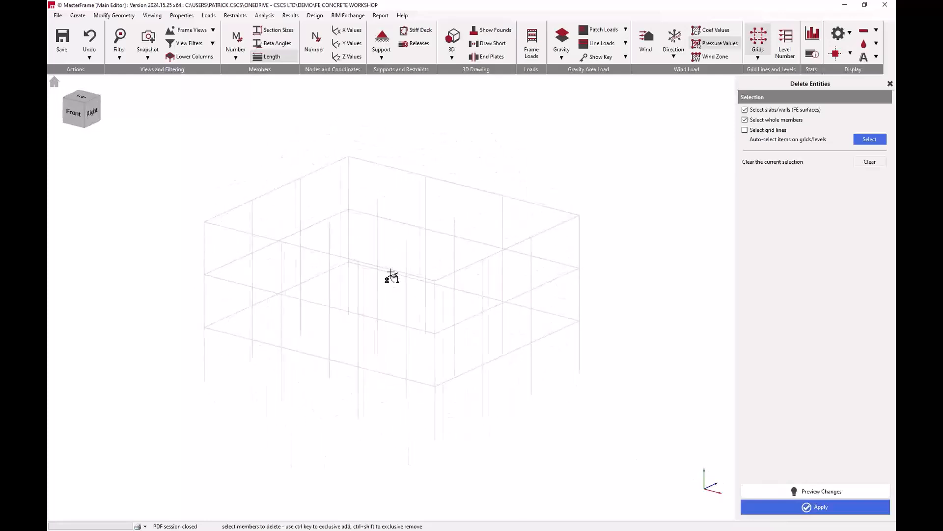
{"action": "left_click", "coordinate": [802, 508]}
{"action": "middle_click_drag", "start_coordinate": [506, 318], "coordinate": [398, 177]}
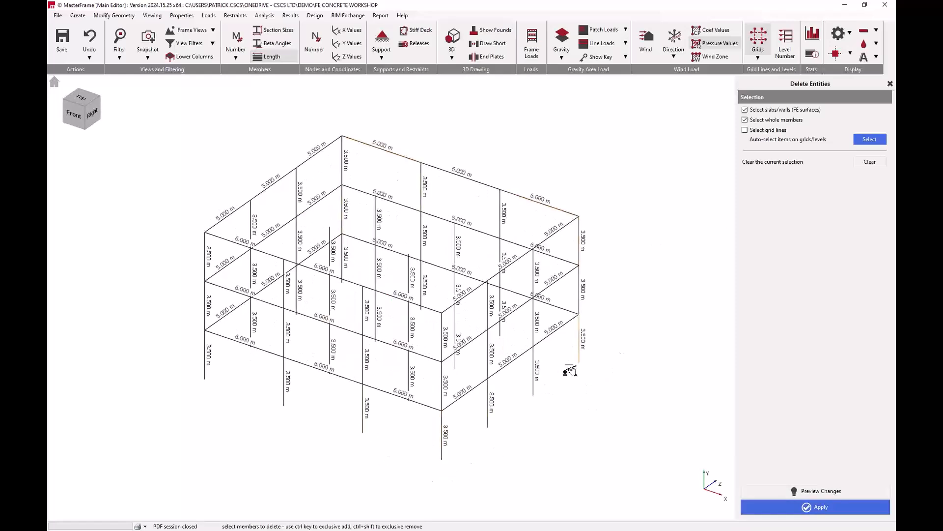
Start adding general members and save a 400 mm wide rectangular concrete section for them
{"action": "left_click", "coordinate": [84, 19]}
{"action": "left_click", "coordinate": [105, 47]}
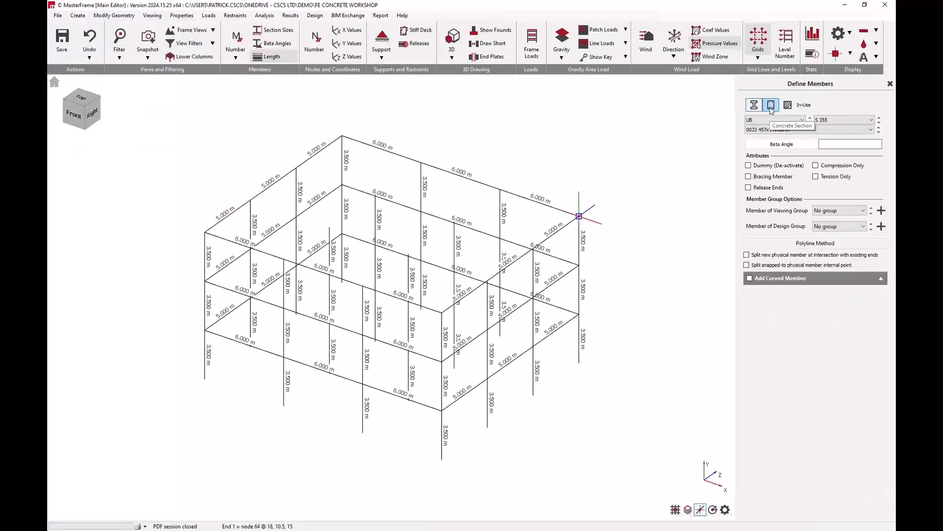
{"action": "left_click", "coordinate": [771, 106]}
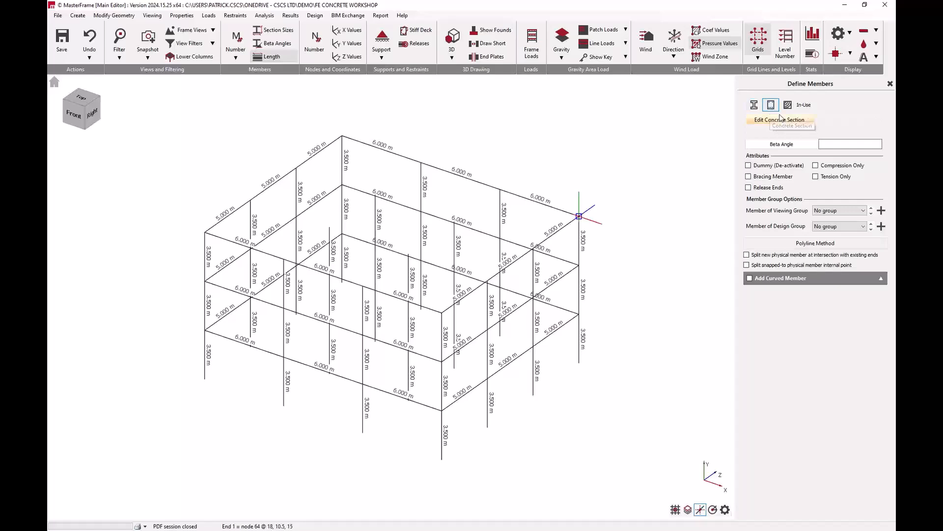
{"action": "left_click", "coordinate": [782, 120]}
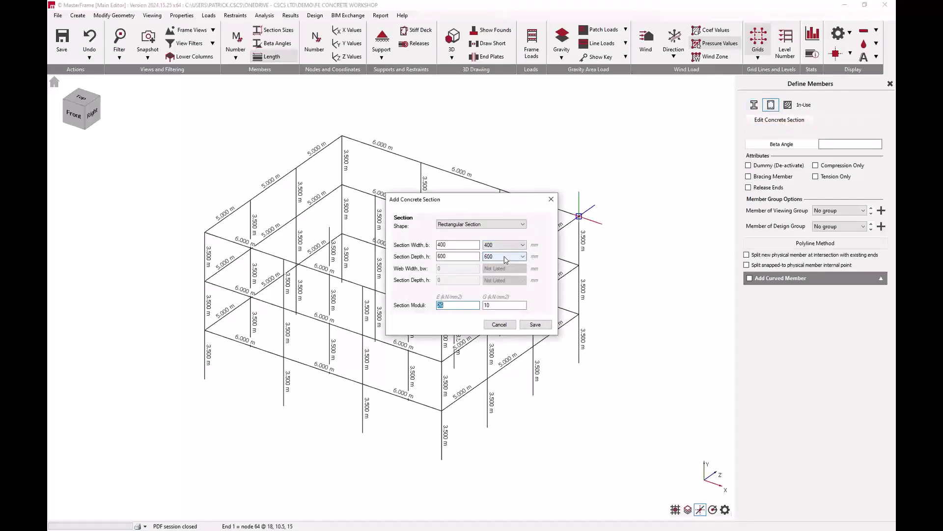
{"action": "scroll", "coordinate": [506, 245], "scroll_direction": "down", "scroll_amount": 1}
{"action": "left_click", "coordinate": [534, 325]}
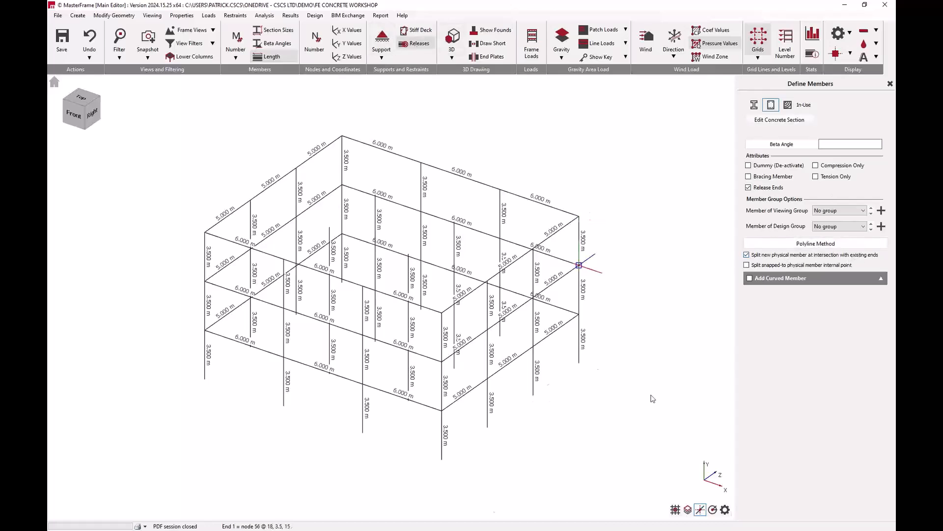
Draw perimeter ground beams between the corner column bases, with released ends and splitting at intersections with existing member ends
{"action": "left_click", "coordinate": [442, 458]}
{"action": "left_click", "coordinate": [583, 363]}
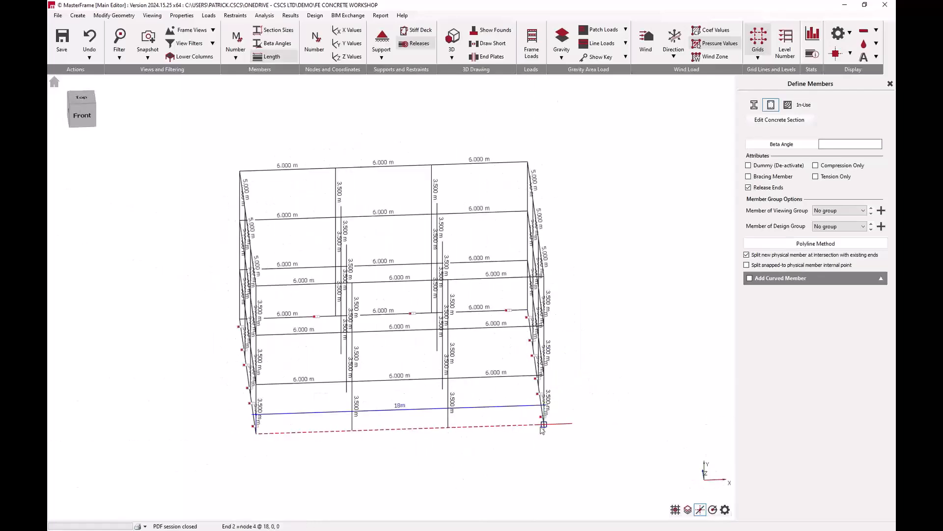
{"action": "left_click", "coordinate": [545, 423]}
{"action": "middle_click_drag", "start_coordinate": [525, 399], "coordinate": [402, 385]}
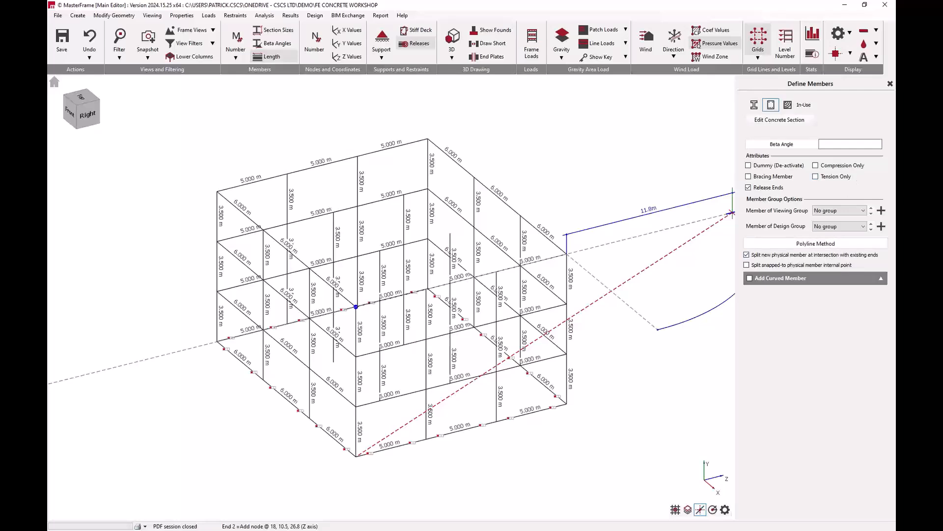
{"action": "left_click", "coordinate": [889, 84]}
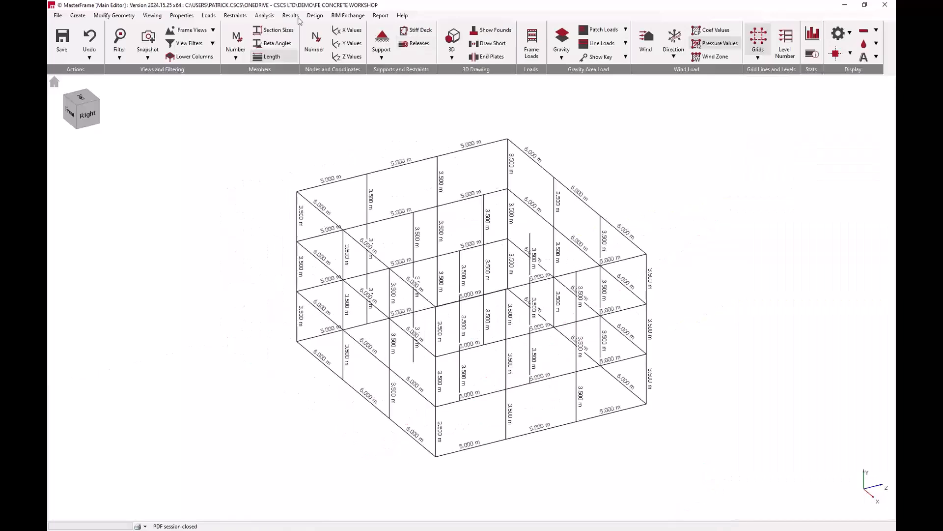
Draw four orthogonal Set 1 (X) grid lines through the column rows spaced 5 m apart
{"action": "left_click", "coordinate": [77, 15]}
{"action": "left_click", "coordinate": [104, 25]}
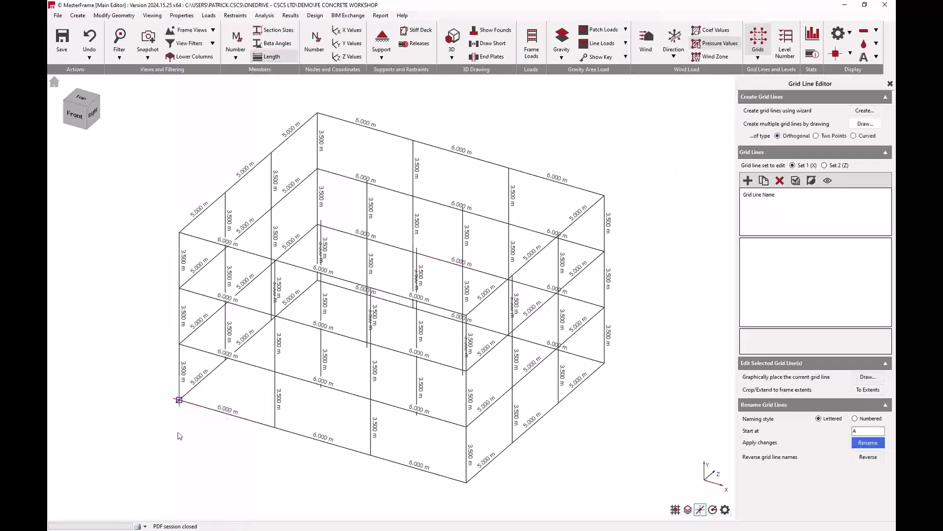
{"action": "left_click", "coordinate": [173, 408]}
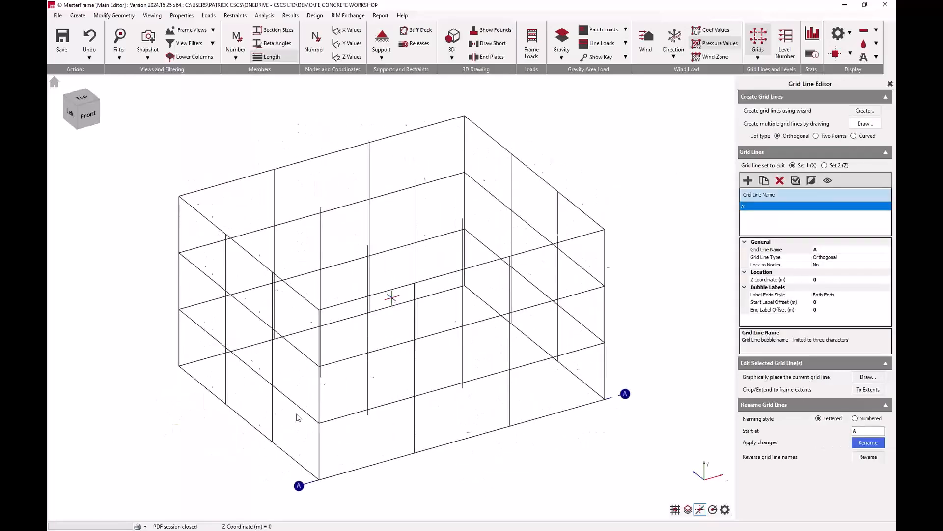
{"action": "left_click", "coordinate": [226, 405]}
{"action": "left_click", "coordinate": [178, 367]}
{"action": "middle_click_drag", "start_coordinate": [369, 370], "coordinate": [360, 370]}
Draw four orthogonal Set 2 (Z) grid lines through the column rows spaced 6 m apart, from X = 0 to 18 m
{"action": "left_click", "coordinate": [824, 165]}
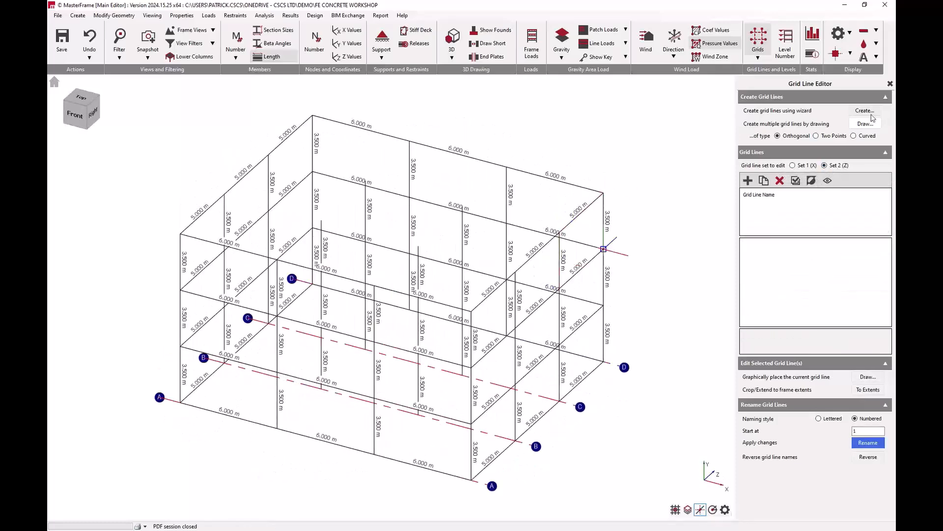
{"action": "left_click", "coordinate": [180, 402]}
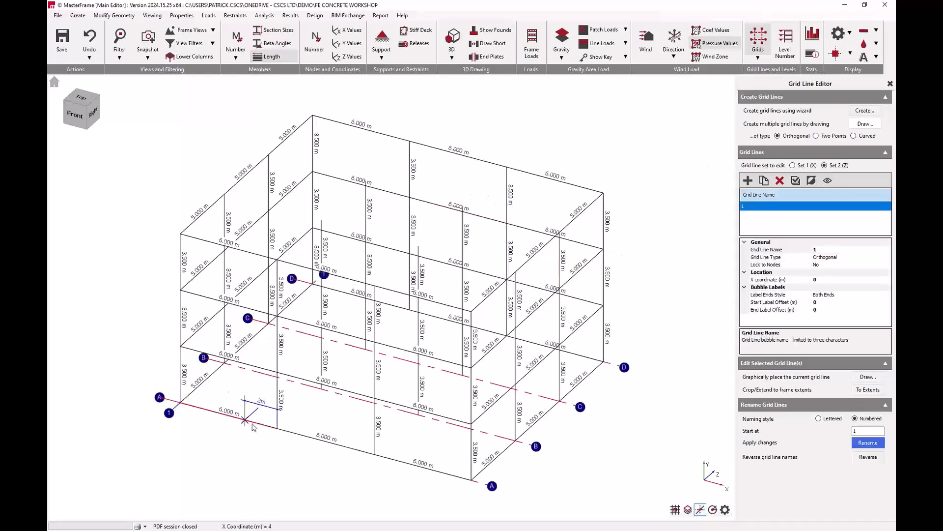
{"action": "left_click", "coordinate": [277, 428]}
{"action": "left_click", "coordinate": [374, 454]}
{"action": "left_click", "coordinate": [603, 361]}
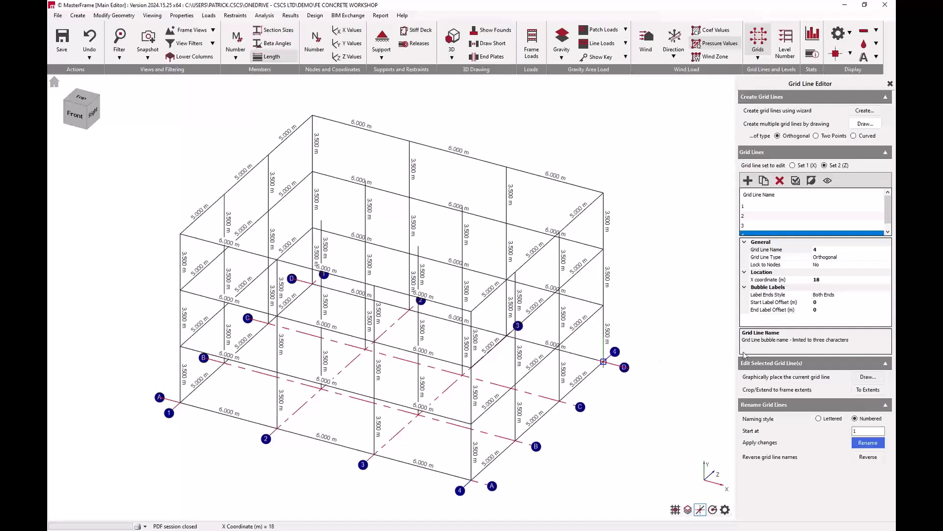
{"action": "left_click", "coordinate": [82, 107]}
{"action": "left_click", "coordinate": [90, 112]}
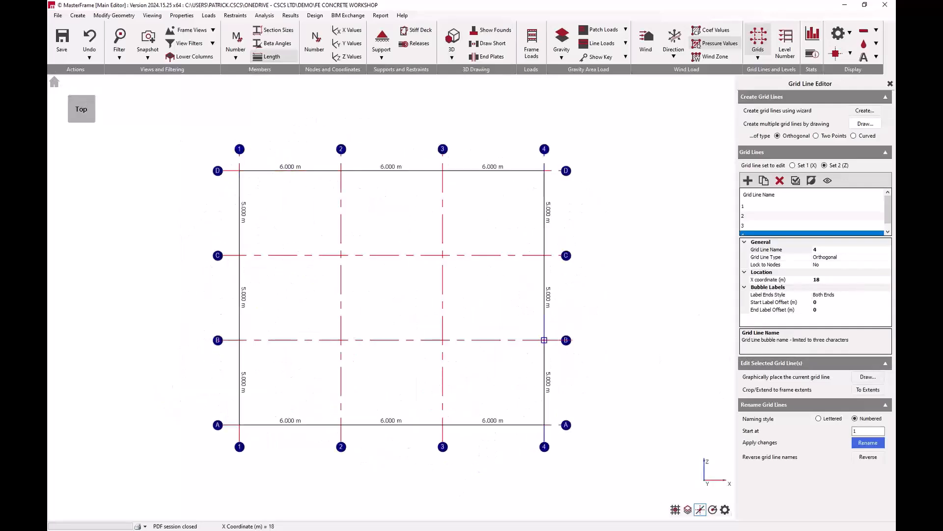
Generate the level definitions automatically from the frame, overwriting the existing ones, and check the generated levels
{"action": "left_click", "coordinate": [77, 14]}
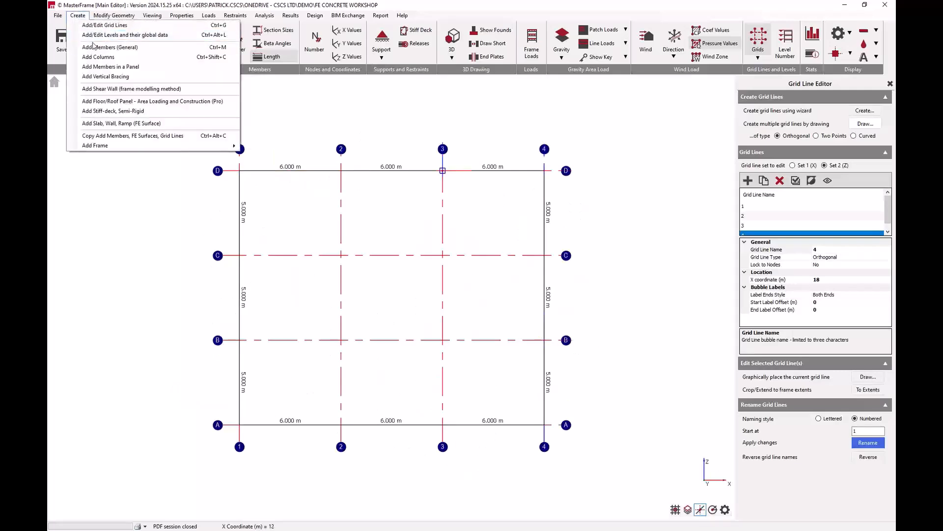
{"action": "left_click", "coordinate": [95, 35]}
{"action": "left_click", "coordinate": [77, 15]}
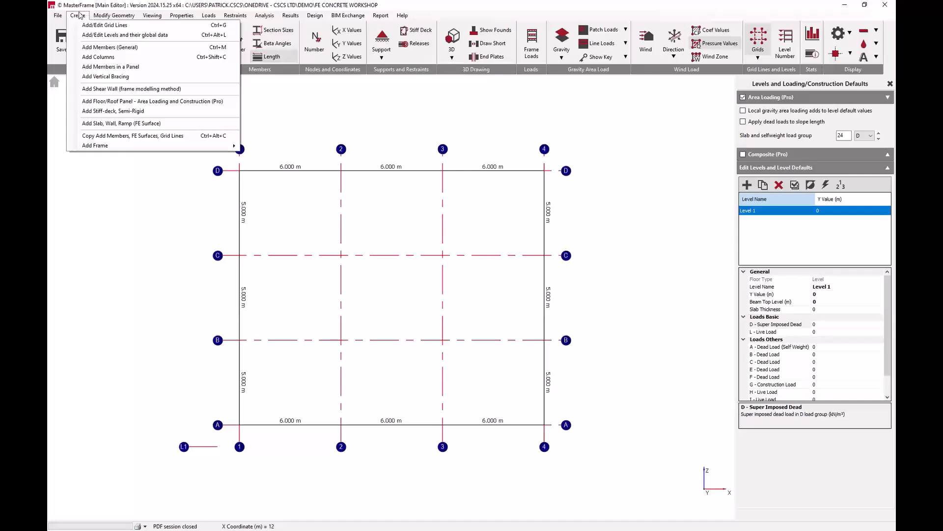
{"action": "left_click", "coordinate": [78, 15]}
{"action": "left_click", "coordinate": [54, 82]}
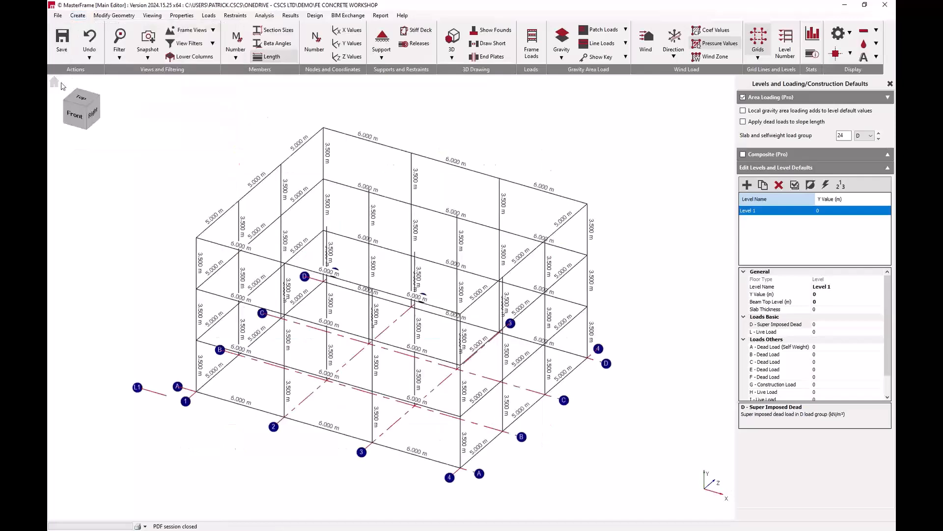
{"action": "left_click", "coordinate": [826, 185]}
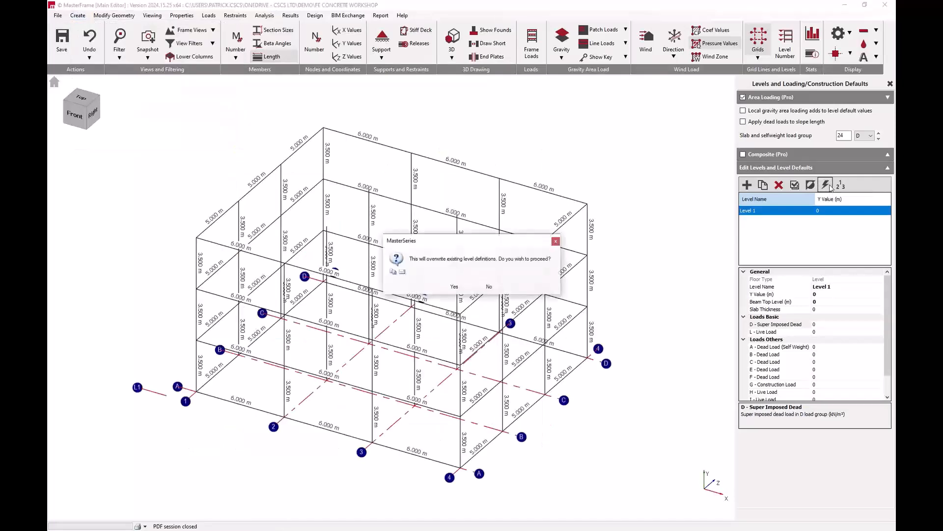
{"action": "left_click", "coordinate": [454, 287]}
{"action": "left_click", "coordinate": [784, 220]}
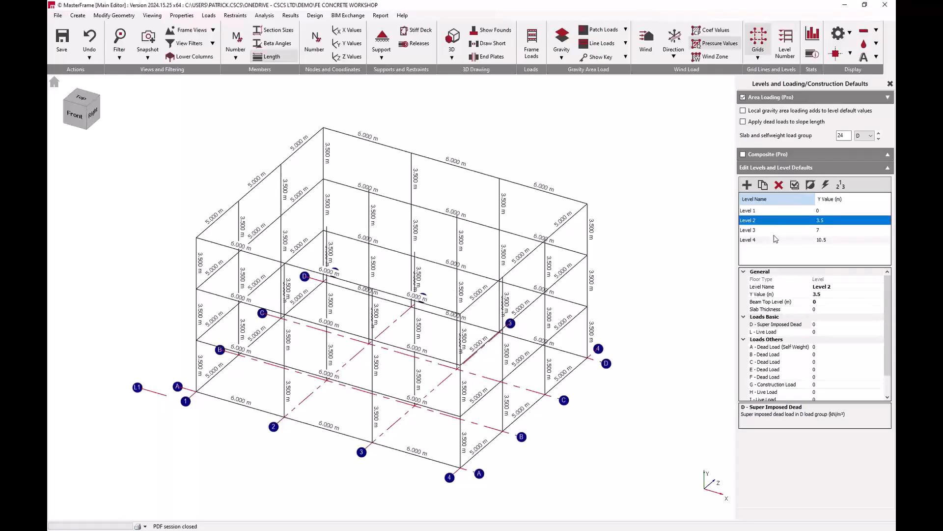
{"action": "left_click", "coordinate": [776, 230]}
{"action": "left_click", "coordinate": [777, 239]}
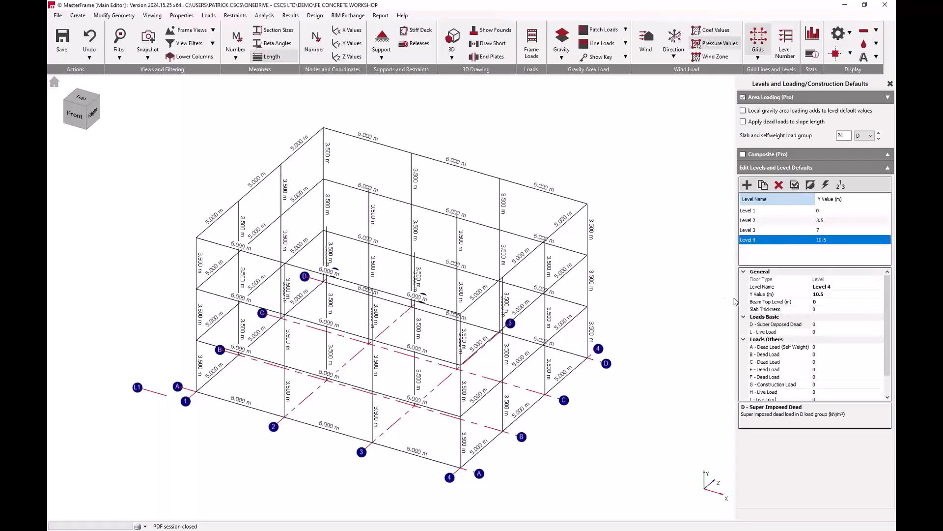
{"action": "left_click", "coordinate": [346, 45]}
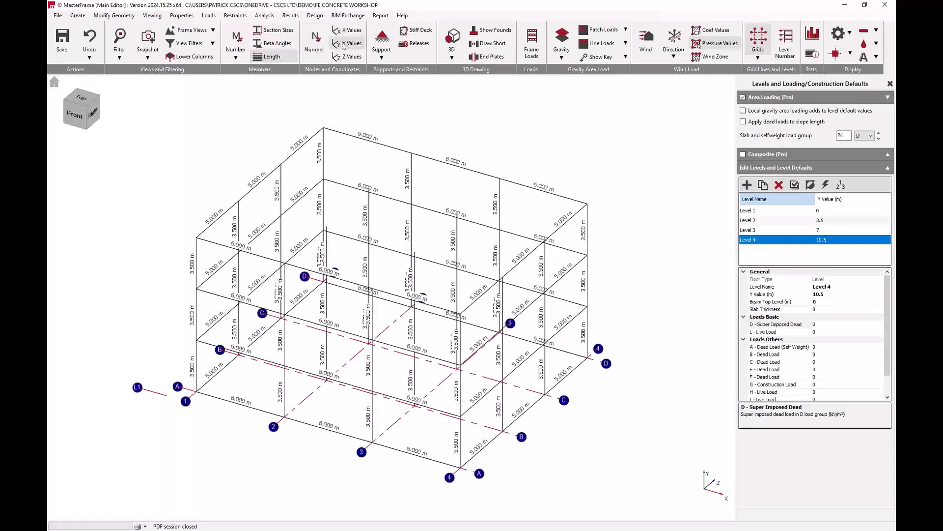
{"action": "left_click", "coordinate": [346, 44]}
Rename the four levels from lowest to highest as Ground Floor, 1st Floor, 2nd Floor and Roof
{"action": "left_click", "coordinate": [780, 212]}
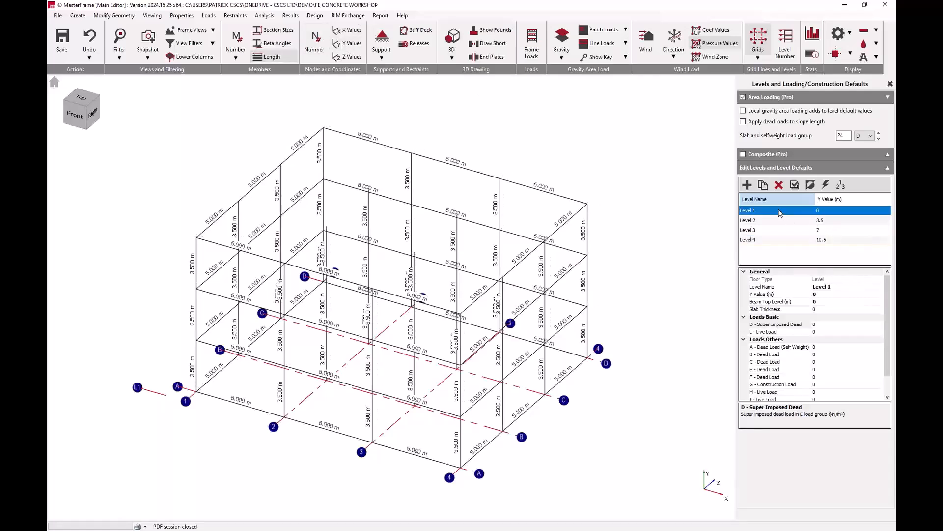
{"action": "left_click", "coordinate": [846, 286]}
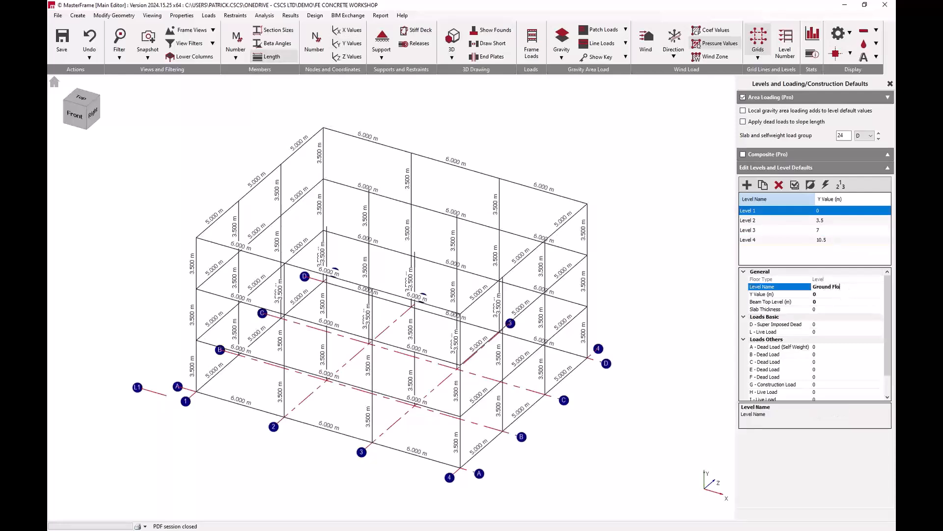
{"action": "key", "text": "Return"}
{"action": "type", "text": "1st Floor"}
{"action": "key", "text": "Return"}
{"action": "type", "text": "2nd Floor"}
{"action": "key", "text": "Return"}
{"action": "type", "text": "Roof"}
{"action": "key", "text": "Return"}
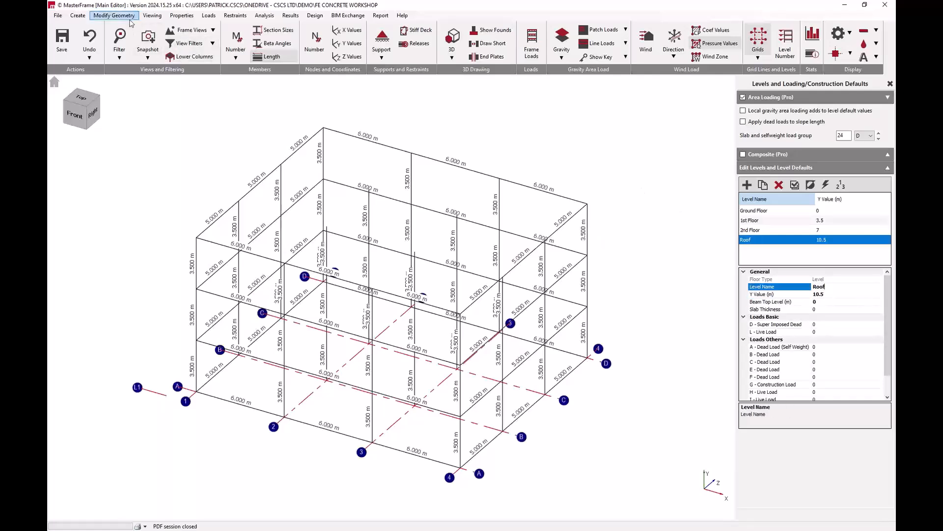
Create an FE surface named Ground Floor Slab, using all the perimeter ground beams in the floor plan as its main border
{"action": "left_click", "coordinate": [79, 16]}
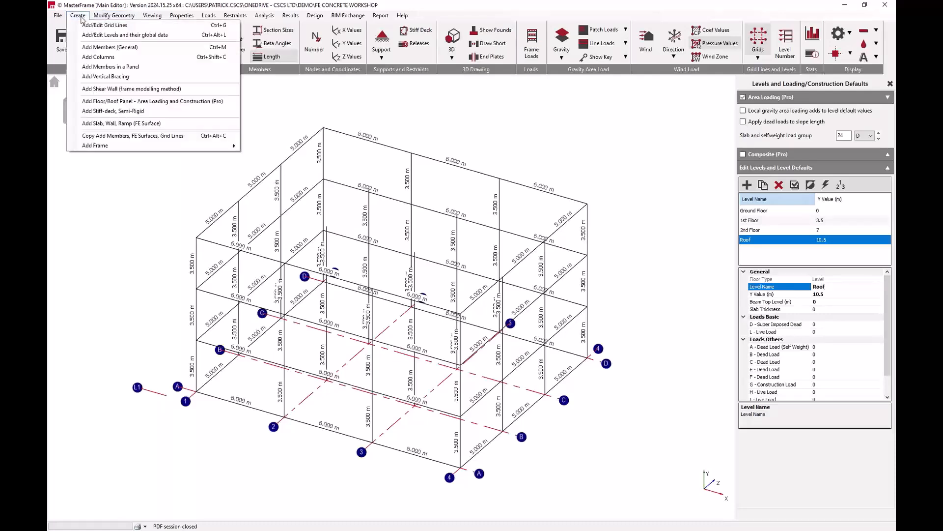
{"action": "left_click", "coordinate": [120, 123]}
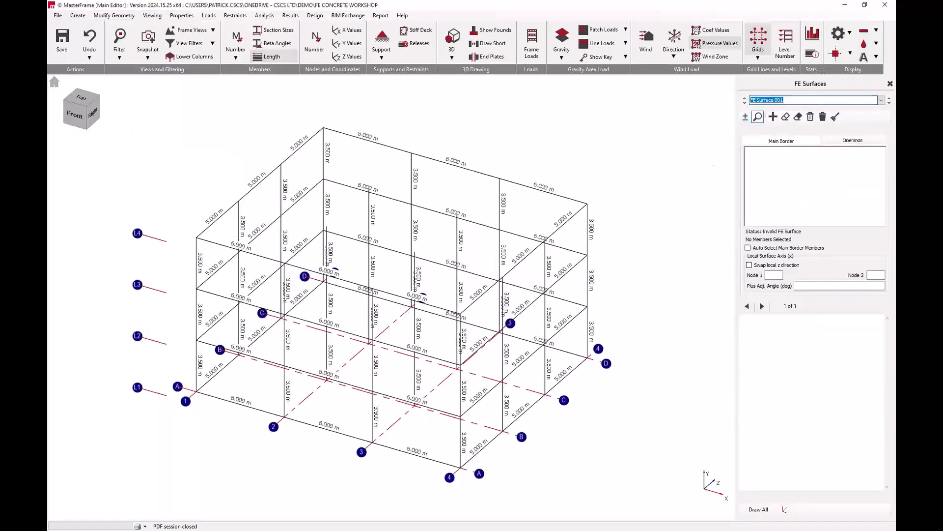
{"action": "type", "text": "Ground Floor Slab"}
{"action": "left_click", "coordinate": [211, 33]}
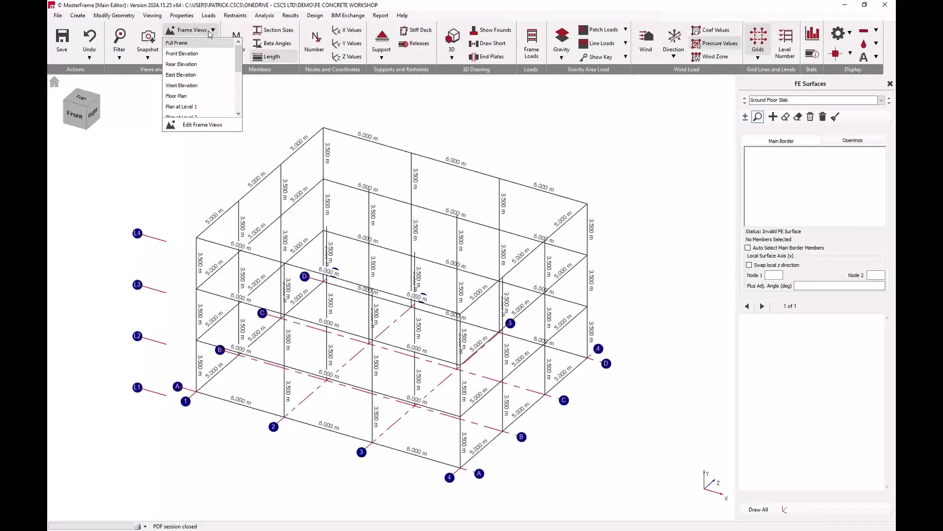
{"action": "left_click", "coordinate": [191, 97]}
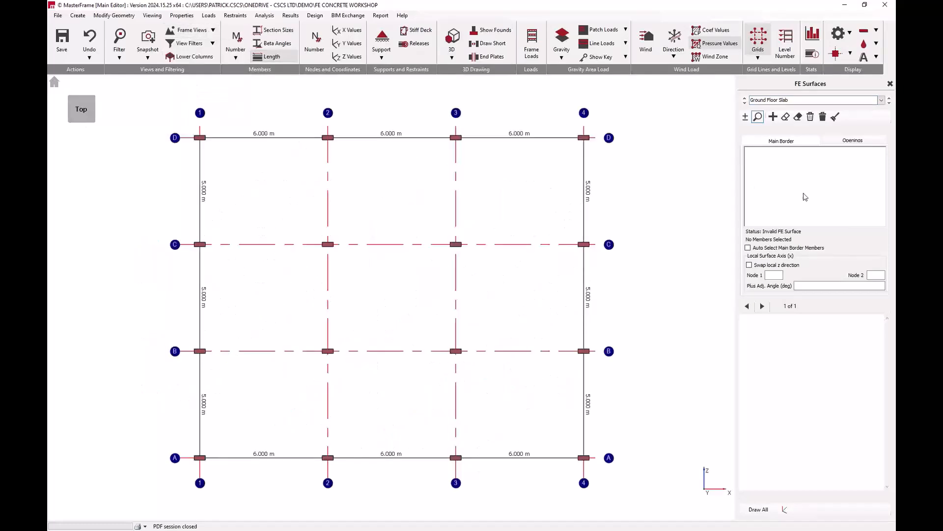
{"action": "left_click", "coordinate": [745, 117]}
{"action": "left_click_drag", "start_coordinate": [178, 123], "coordinate": [600, 469]}
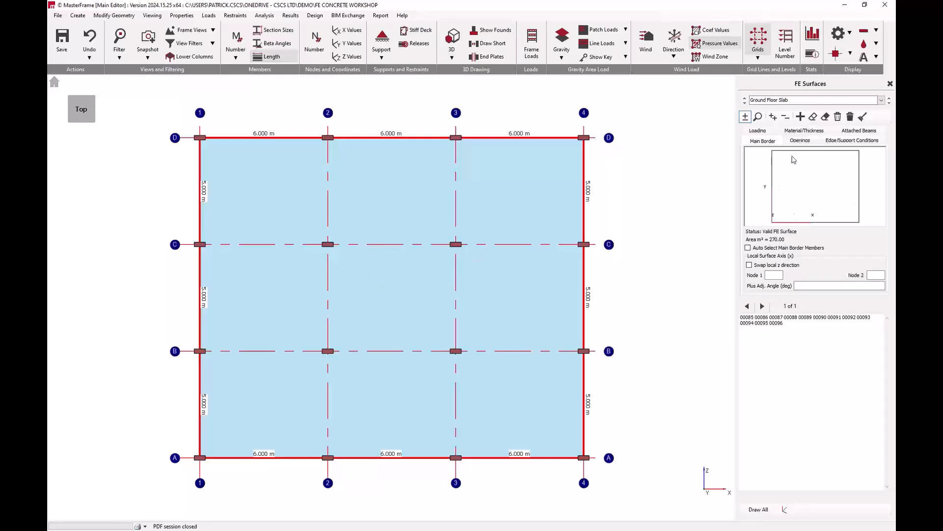
{"action": "left_click", "coordinate": [553, 142]}
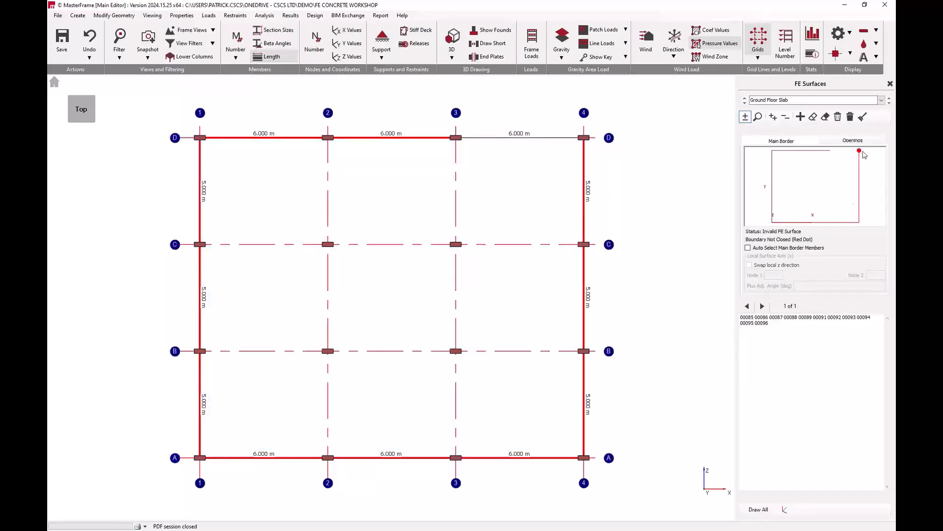
{"action": "left_click", "coordinate": [530, 138]}
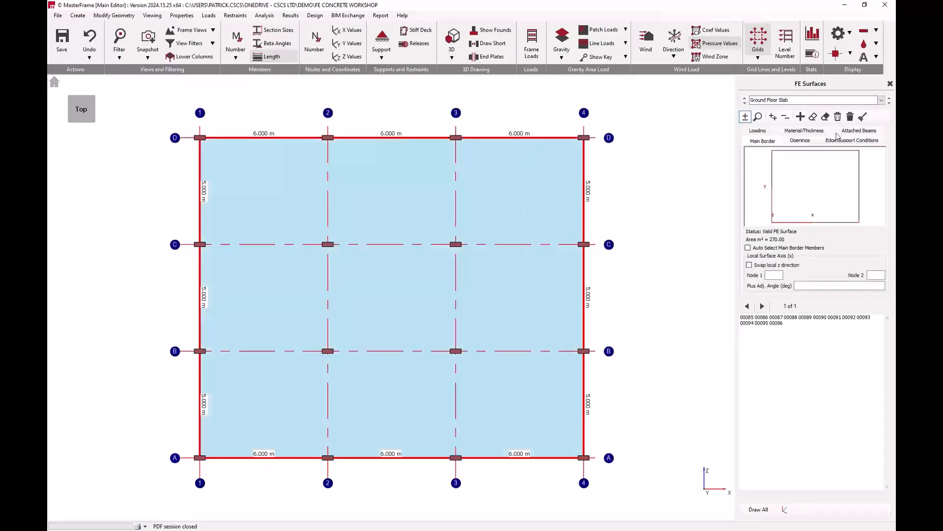
Examine the ground floor slab's opening settings, edge and support conditions, and vertical spring support option
{"action": "left_click", "coordinate": [800, 141]}
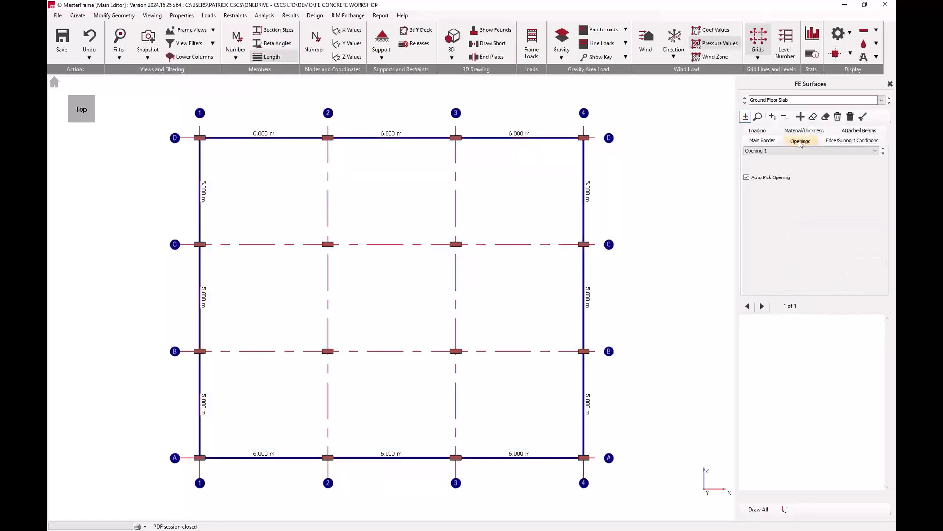
{"action": "left_click", "coordinate": [829, 143]}
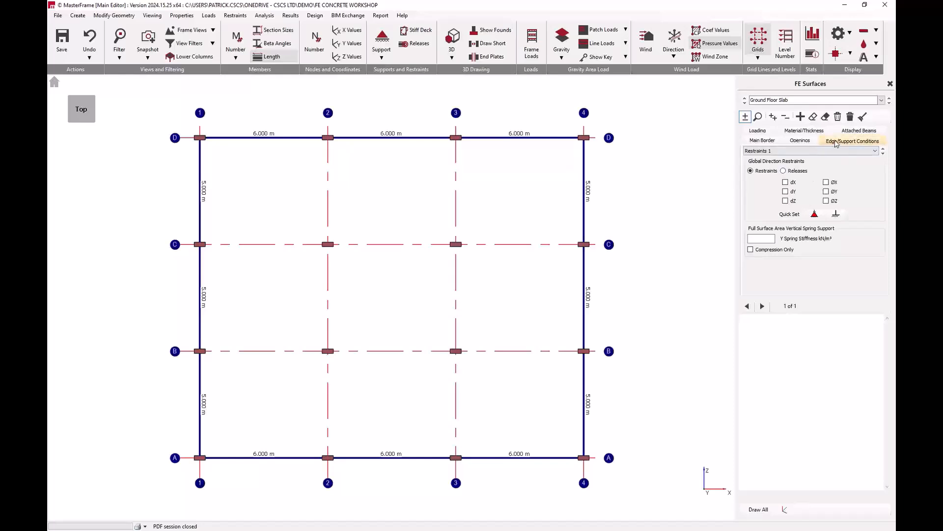
{"action": "left_click", "coordinate": [774, 239]}
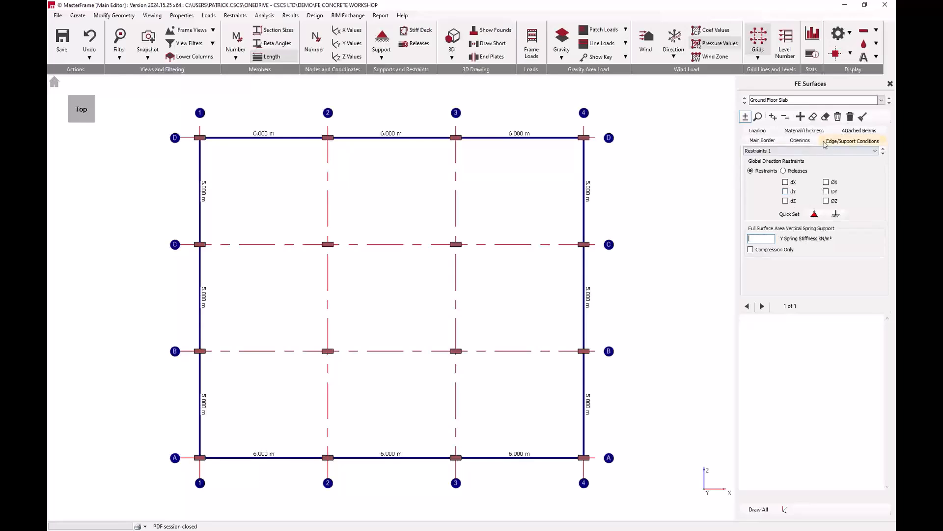
Attach all the perimeter ground beams to the ground floor slab with a Bottom beam-plate offset, working in a rendered 3D view
{"action": "left_click", "coordinate": [861, 132]}
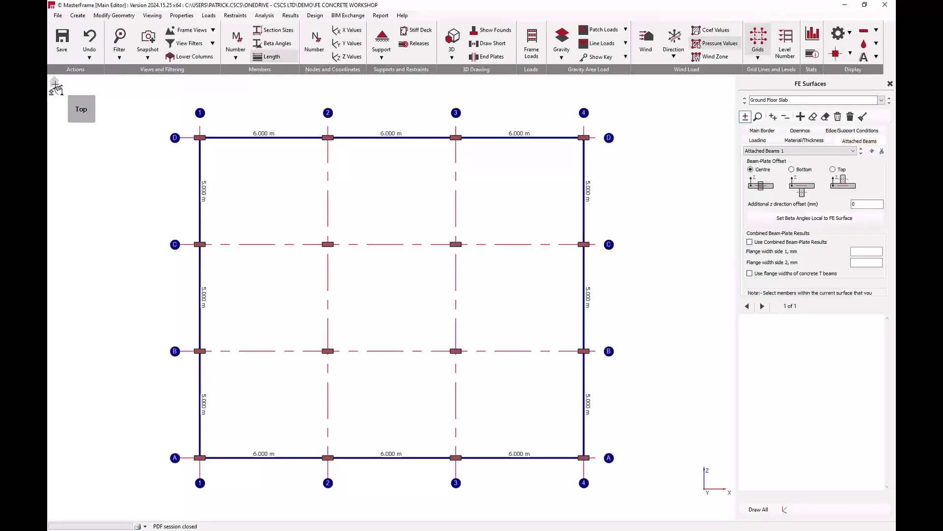
{"action": "left_click", "coordinate": [93, 123]}
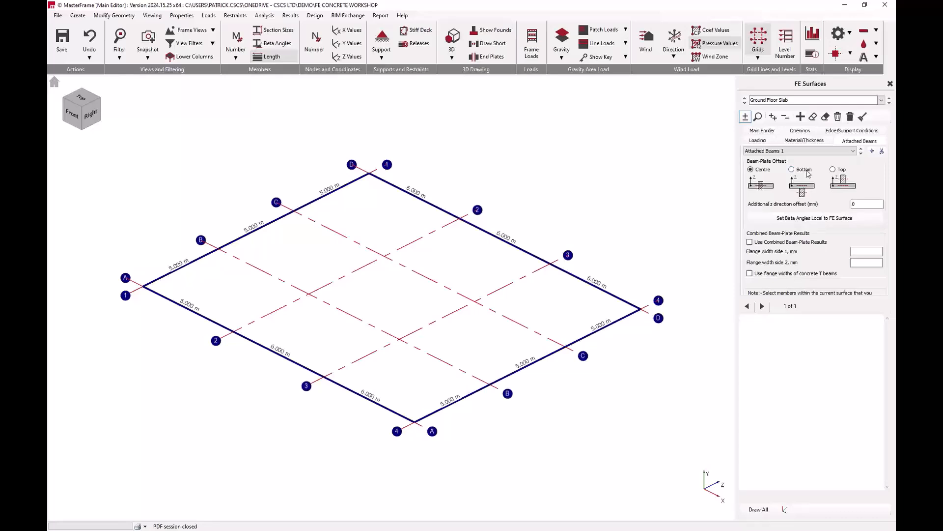
{"action": "left_click", "coordinate": [452, 42]}
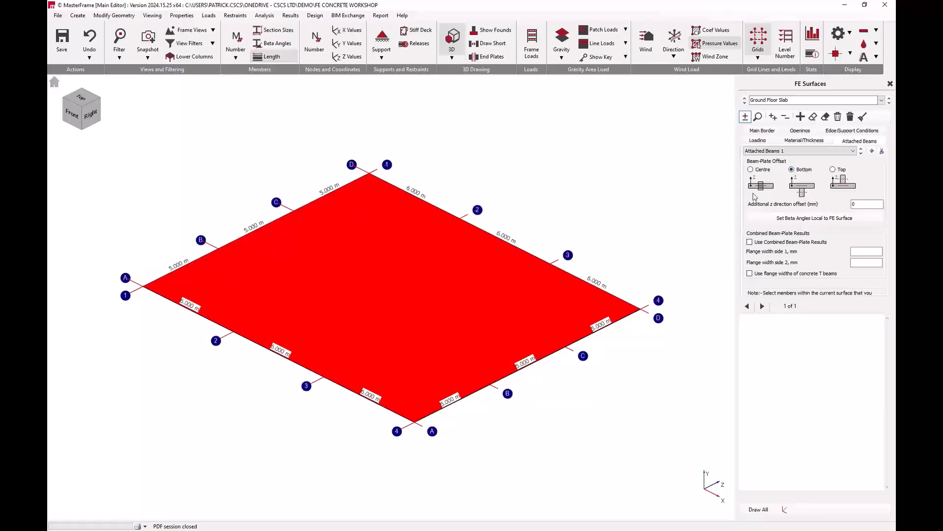
{"action": "left_click", "coordinate": [747, 121]}
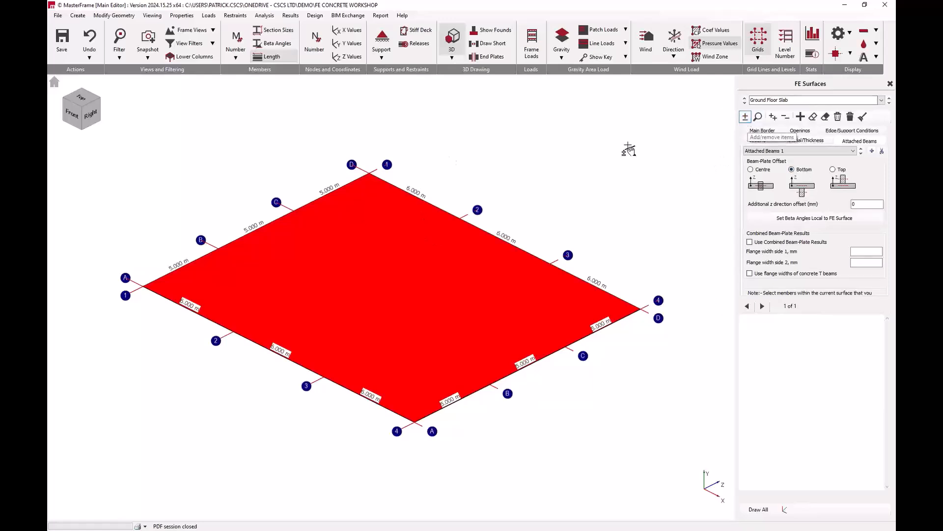
{"action": "left_click", "coordinate": [331, 372]}
{"action": "left_click", "coordinate": [279, 355]}
{"action": "left_click", "coordinate": [204, 317]}
{"action": "left_click", "coordinate": [196, 261]}
{"action": "left_click", "coordinate": [253, 229]}
{"action": "left_click", "coordinate": [331, 191]}
{"action": "left_click", "coordinate": [414, 198]}
{"action": "left_click", "coordinate": [499, 240]}
{"action": "left_click", "coordinate": [589, 286]}
{"action": "left_click", "coordinate": [604, 324]}
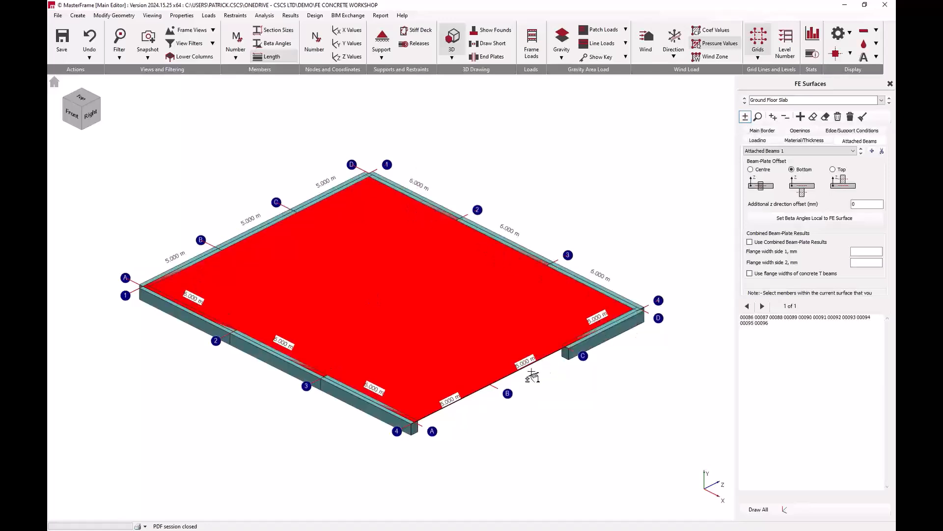
{"action": "left_click", "coordinate": [541, 362]}
{"action": "left_click", "coordinate": [465, 397]}
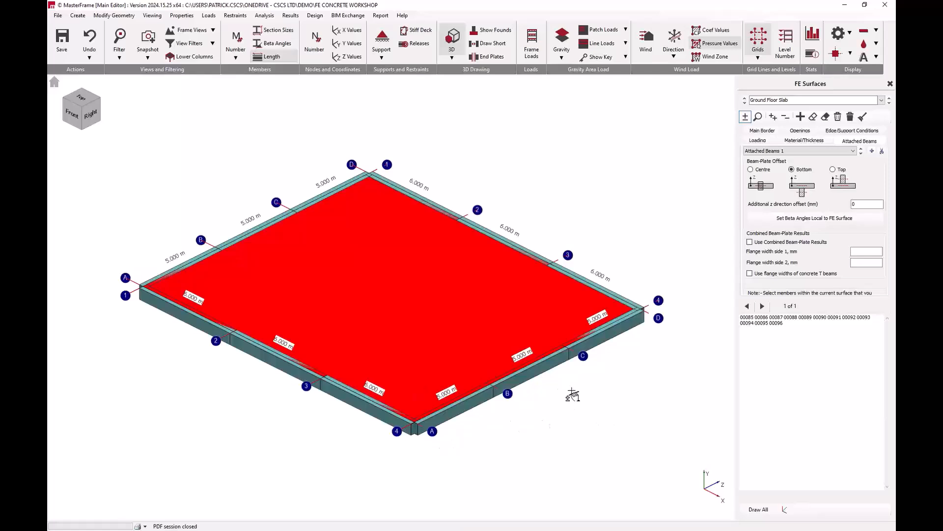
Examine the ground floor slab's codified and user-defined material options, including the layered, ribbed and isotropic types
{"action": "left_click", "coordinate": [782, 141]}
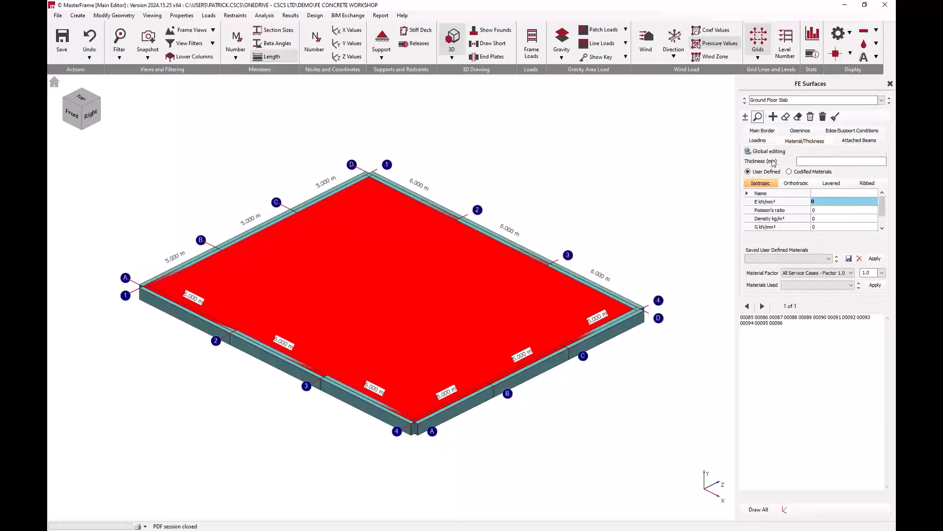
{"action": "left_click", "coordinate": [808, 175]}
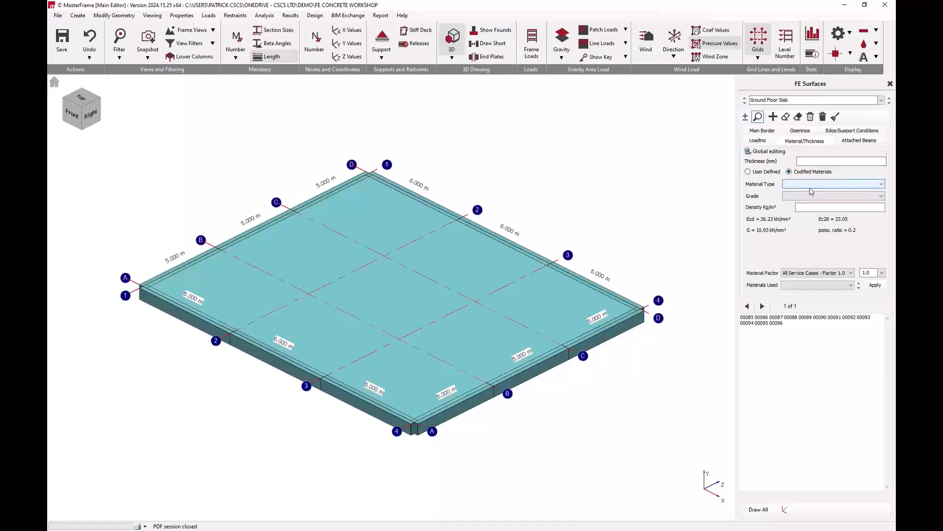
{"action": "left_click", "coordinate": [778, 175]}
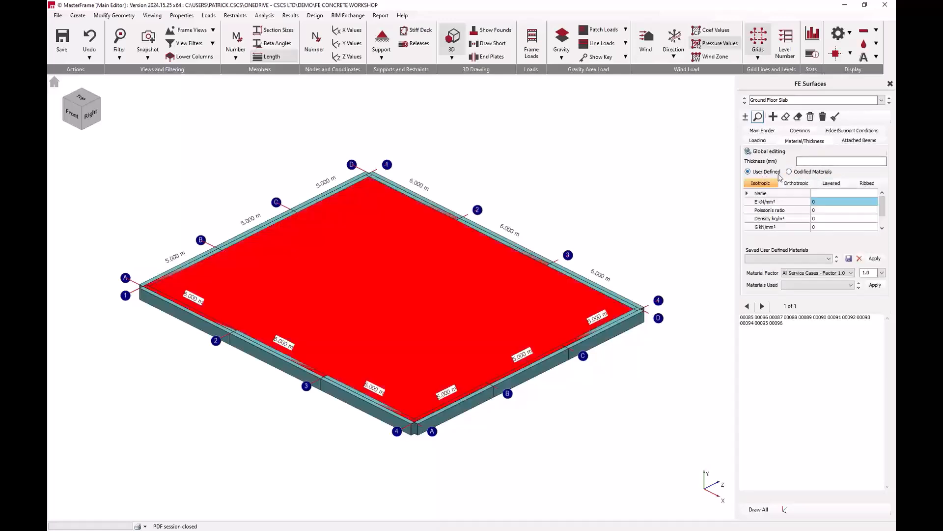
{"action": "left_click", "coordinate": [835, 186]}
{"action": "left_click", "coordinate": [874, 182]}
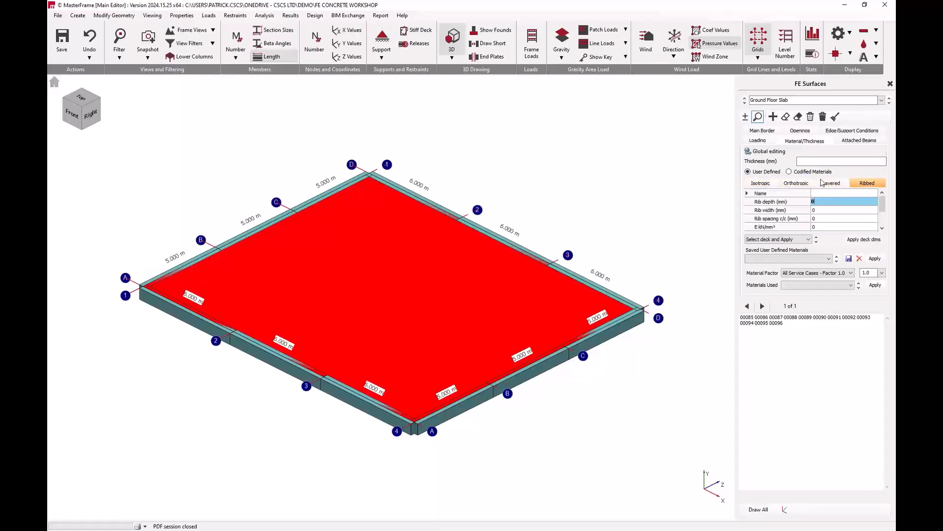
{"action": "left_click", "coordinate": [761, 183]}
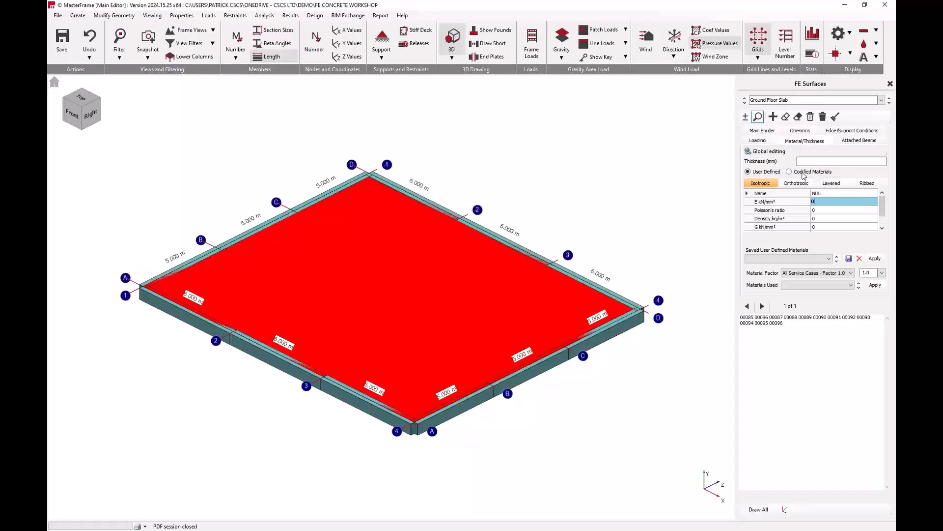
Assign a codified concrete material of grade C28/35 to the ground floor slab
{"action": "left_click", "coordinate": [803, 172]}
{"action": "left_click", "coordinate": [798, 186]}
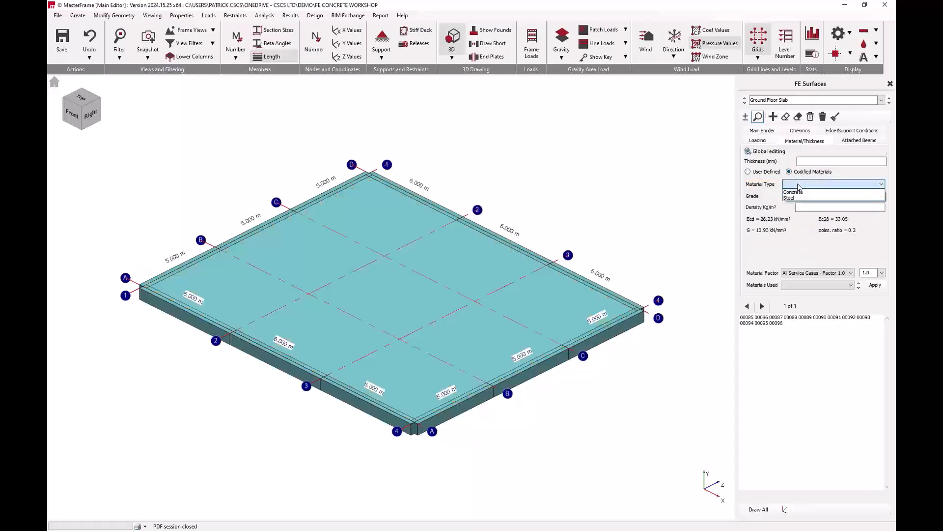
{"action": "left_click", "coordinate": [795, 192]}
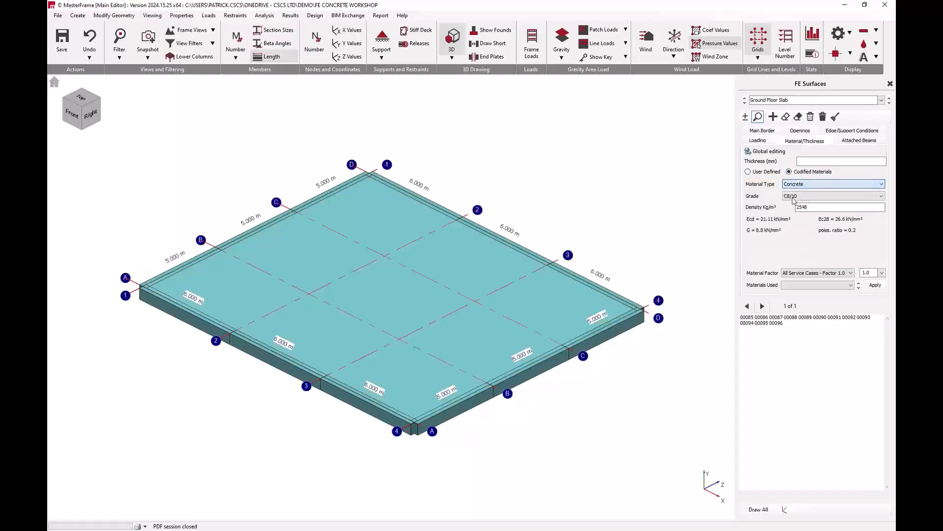
{"action": "left_click", "coordinate": [811, 197]}
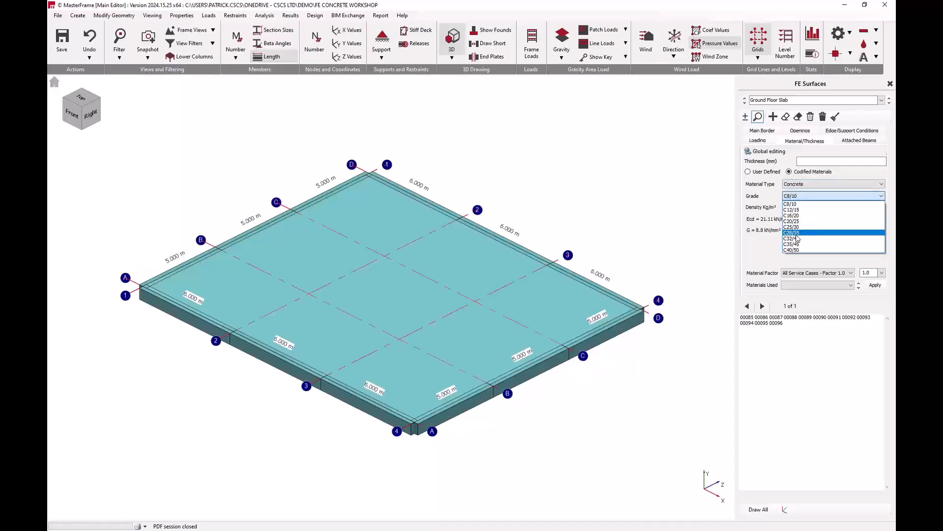
{"action": "left_click", "coordinate": [794, 233]}
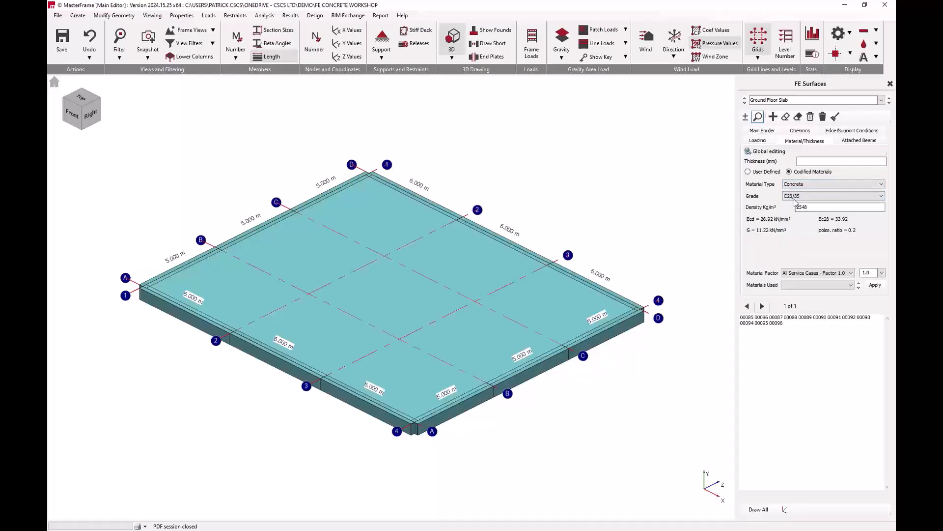
Set the ground floor slab's thickness to 250 mm and add a full-area D1 dead load of -2.5 kN/m² in global Y
{"action": "type", "text": "250"}
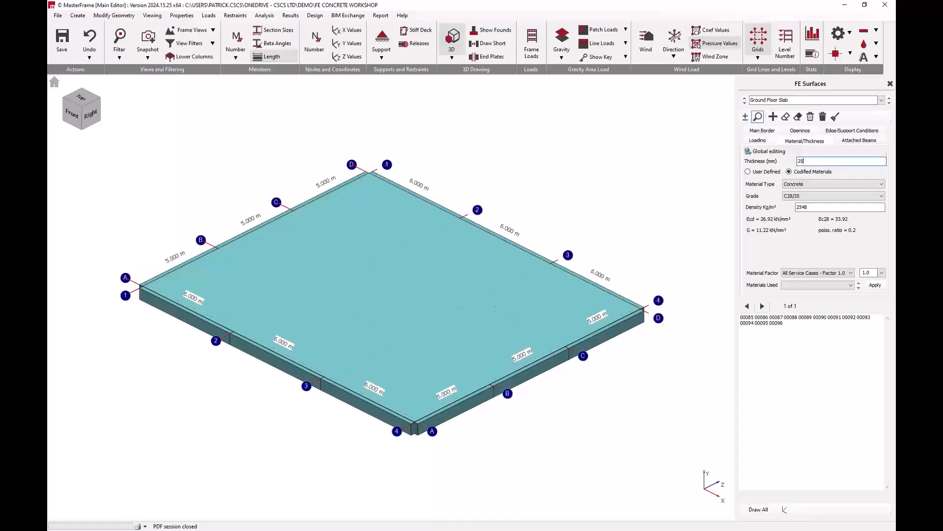
{"action": "left_click", "coordinate": [757, 141]}
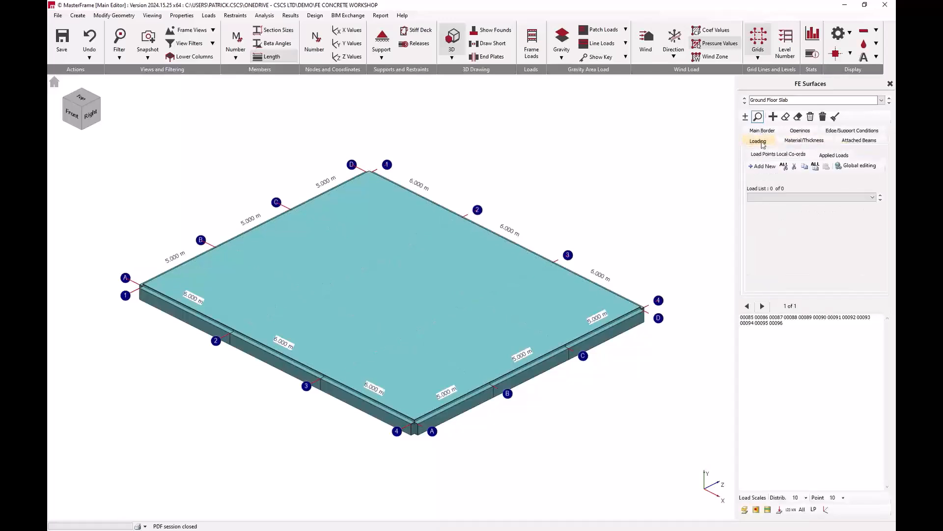
{"action": "left_click", "coordinate": [765, 167]}
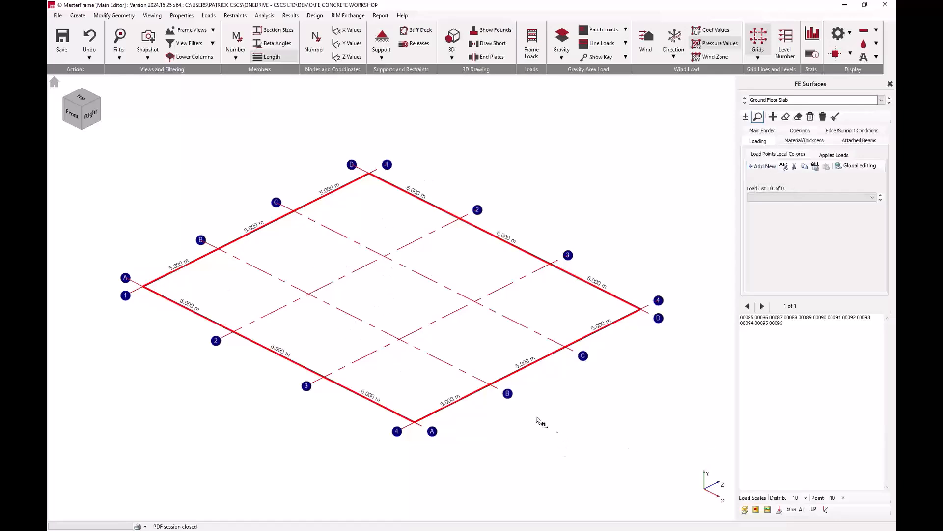
{"action": "left_click", "coordinate": [762, 166]}
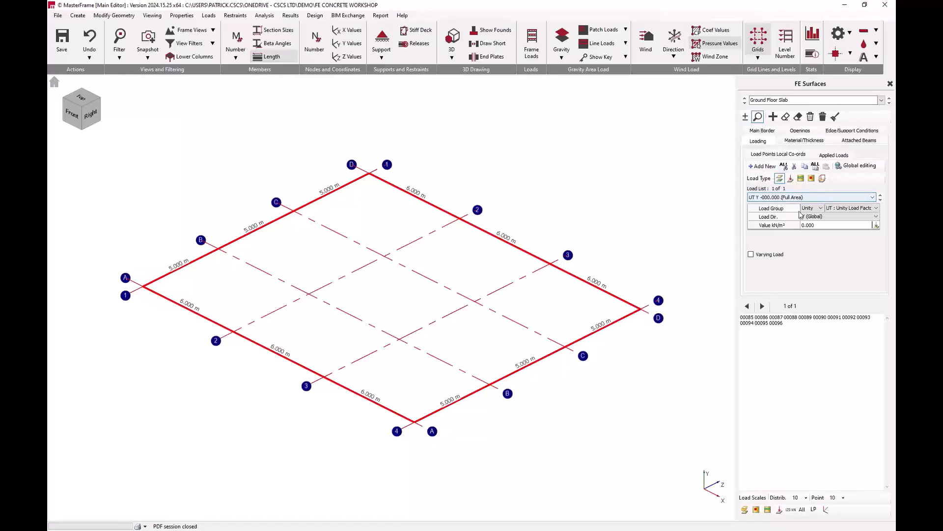
{"action": "left_click", "coordinate": [814, 208]}
{"action": "left_click", "coordinate": [810, 222]}
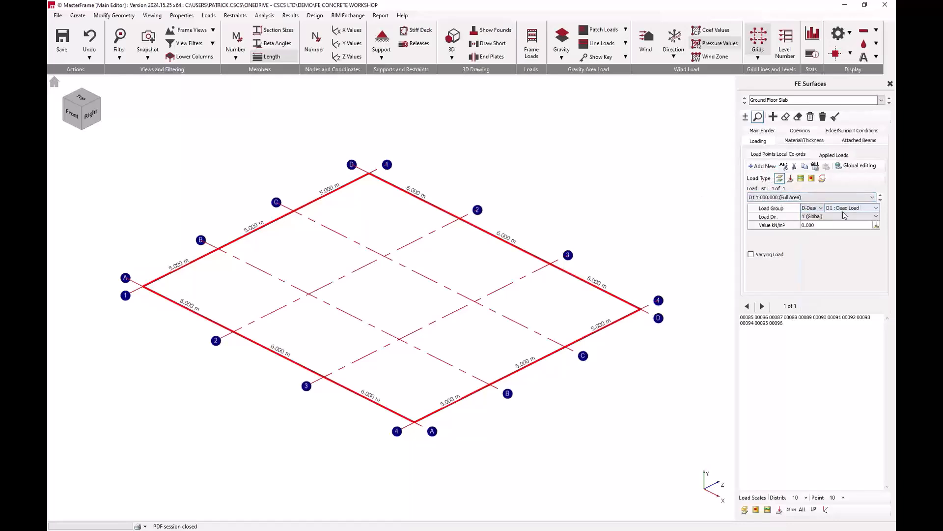
{"action": "left_click", "coordinate": [838, 216]}
{"action": "left_click", "coordinate": [824, 230]}
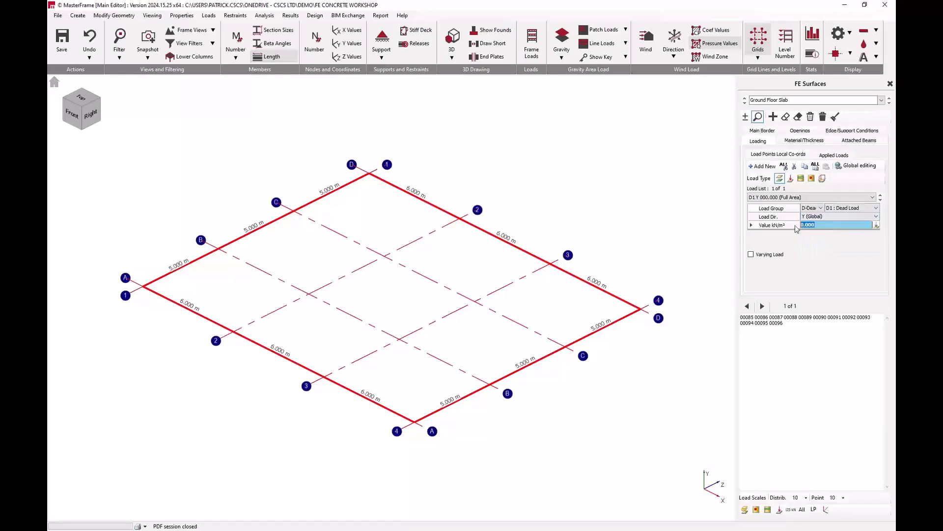
{"action": "type", "text": "-2.5"}
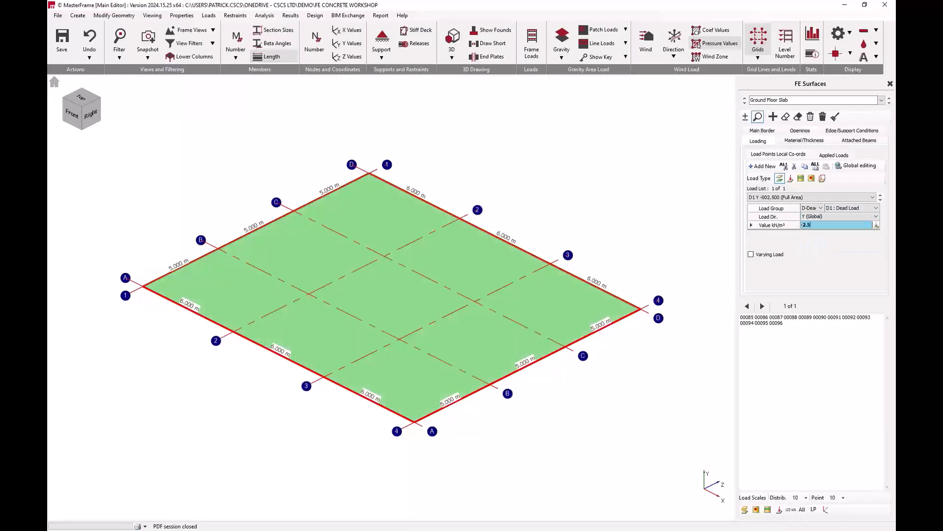
Add a full-area L1 live load of -45 kN/m² in global Y to the ground floor slab
{"action": "left_click", "coordinate": [762, 166]}
{"action": "scroll", "coordinate": [804, 209], "scroll_direction": "down", "scroll_amount": 1}
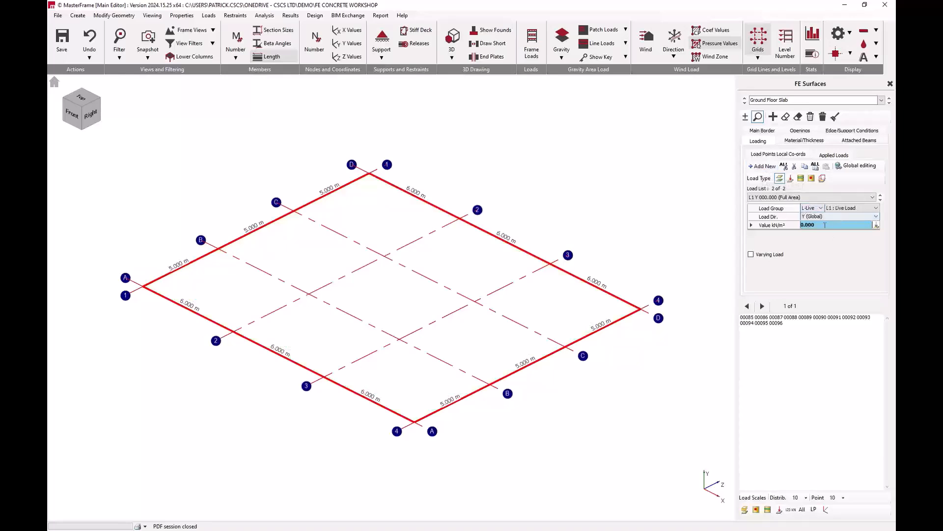
{"action": "type", "text": "-45"}
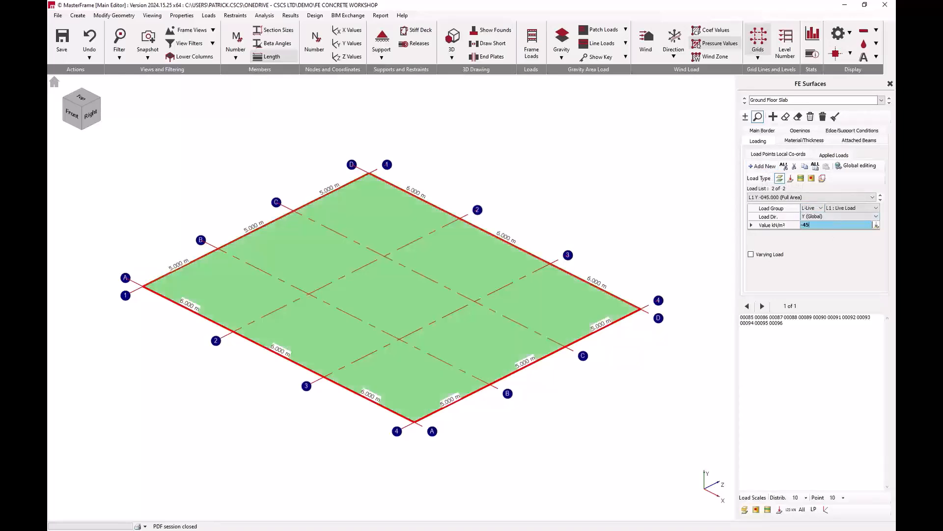
Add a D1 dead perimeter load of -12 kN/m in global Y around the ground floor slab
{"action": "left_click", "coordinate": [761, 166]}
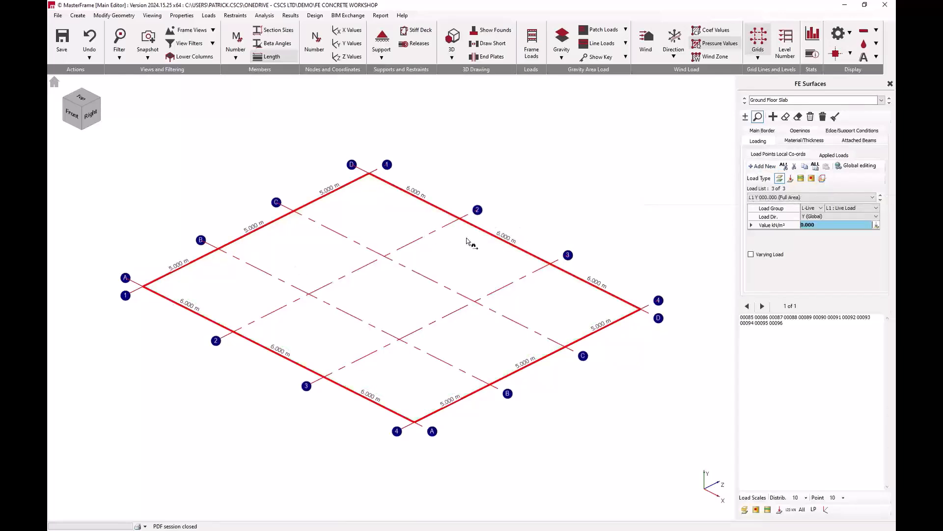
{"action": "left_click", "coordinate": [823, 179]}
{"action": "scroll", "coordinate": [814, 211], "scroll_direction": "down", "scroll_amount": 1}
{"action": "scroll", "coordinate": [814, 210], "scroll_direction": "up", "scroll_amount": 3}
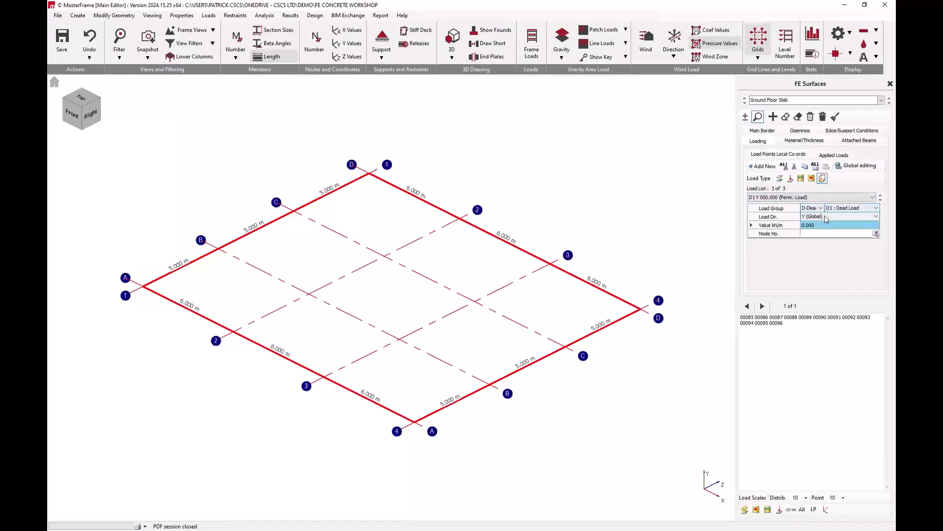
{"action": "left_click", "coordinate": [813, 225]}
{"action": "type", "text": "-"}
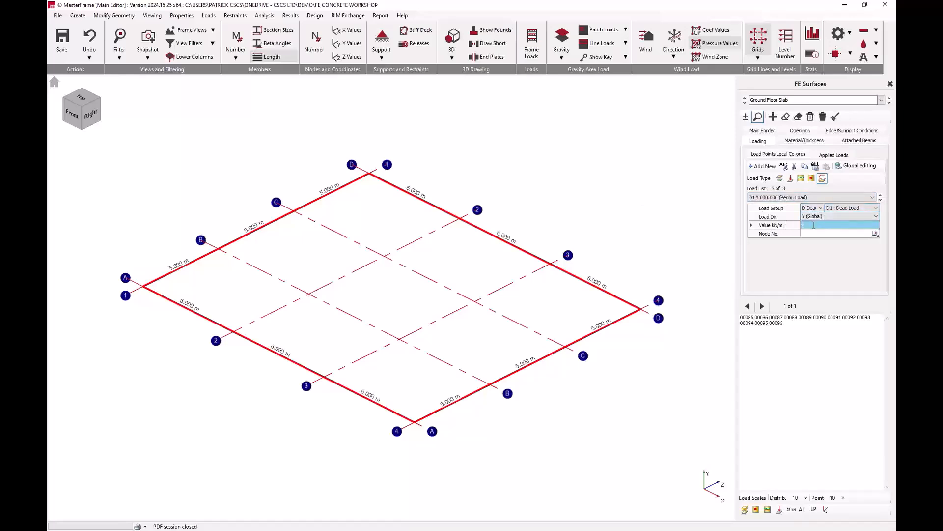
{"action": "type", "text": "12"}
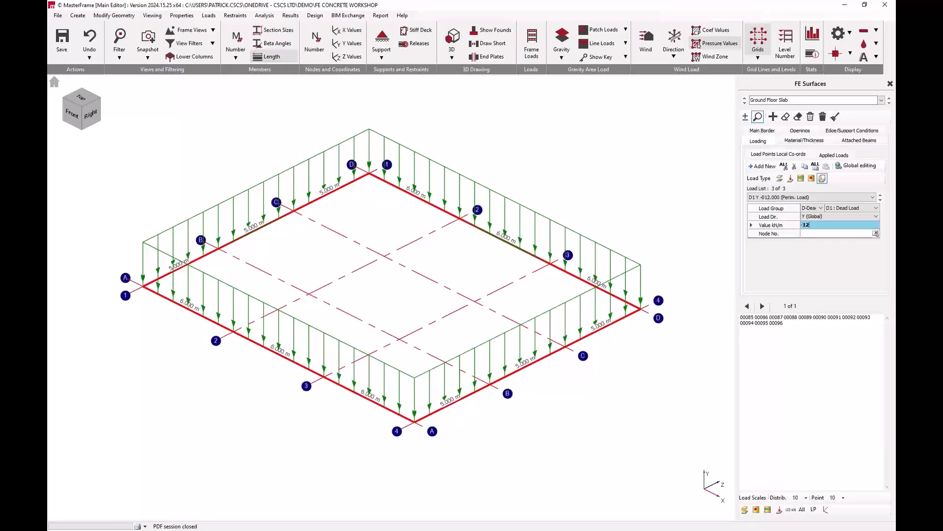
Create an FE surface named Roof, bounded by all the perimeter beams at the top level
{"action": "left_click", "coordinate": [889, 83]}
{"action": "left_click", "coordinate": [77, 16]}
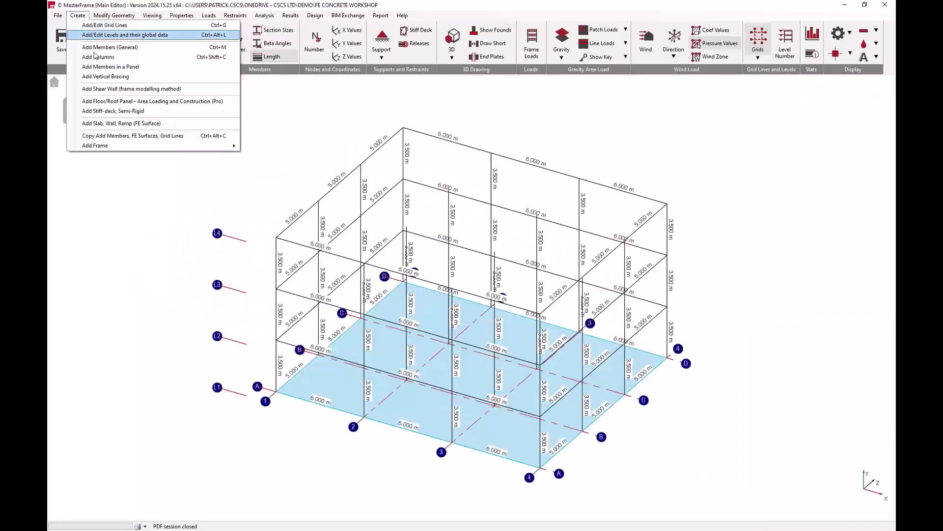
{"action": "left_click", "coordinate": [132, 123]}
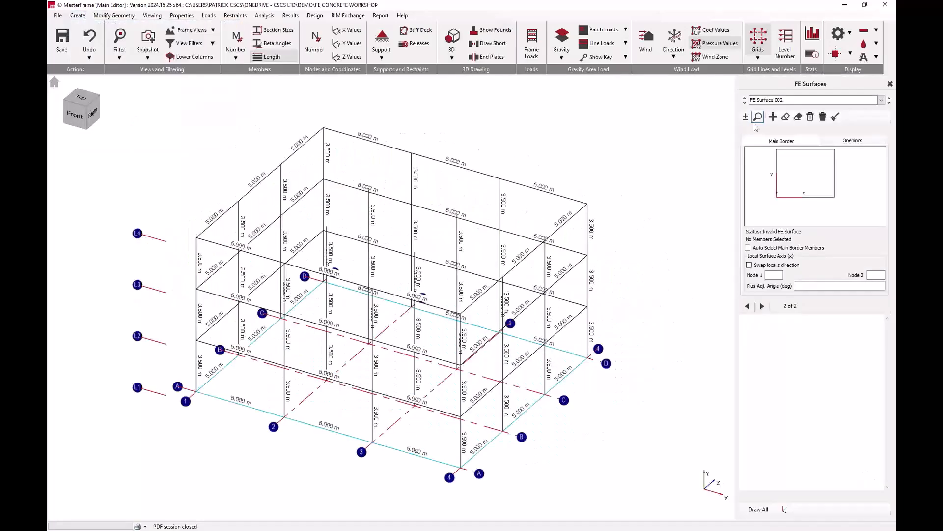
{"action": "type", "text": "Roof"}
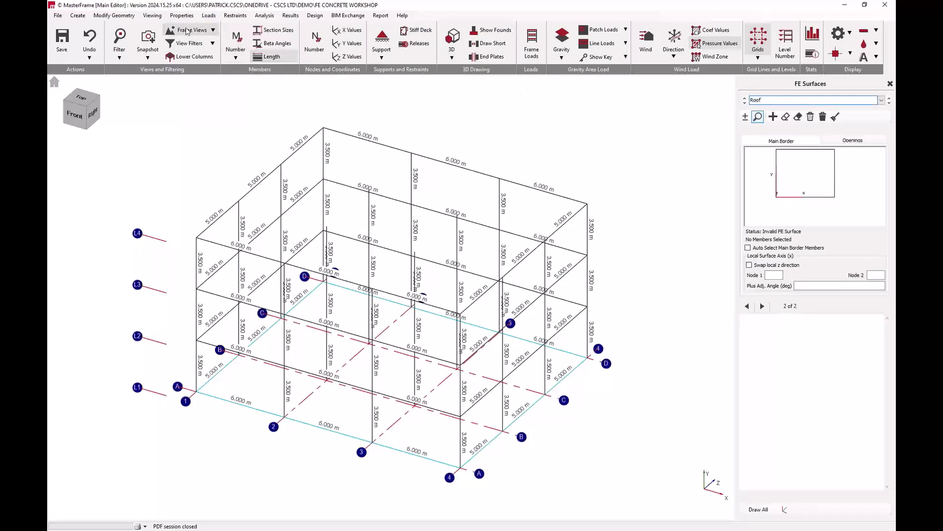
{"action": "left_click", "coordinate": [186, 29]}
{"action": "scroll", "coordinate": [211, 82], "scroll_direction": "down", "scroll_amount": 3}
{"action": "left_click", "coordinate": [211, 84]}
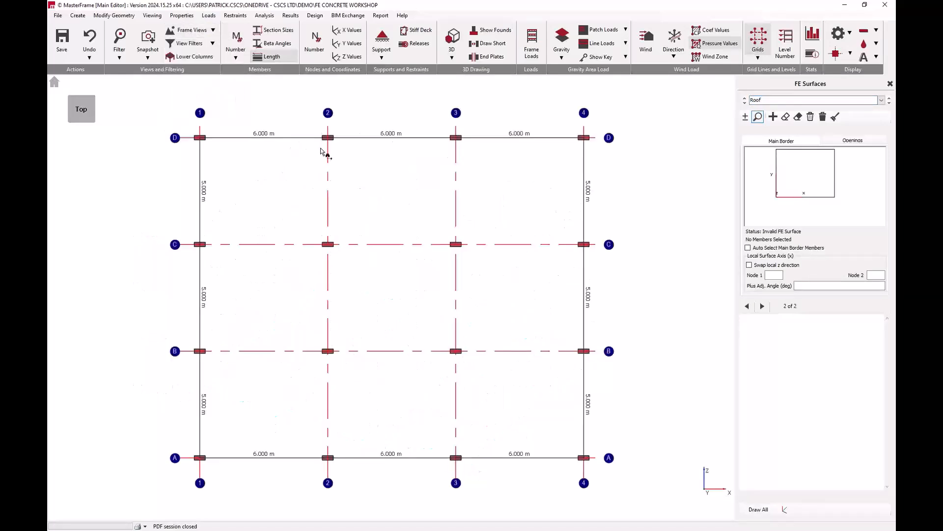
{"action": "left_click", "coordinate": [745, 120]}
{"action": "left_click_drag", "start_coordinate": [127, 121], "coordinate": [635, 483]}
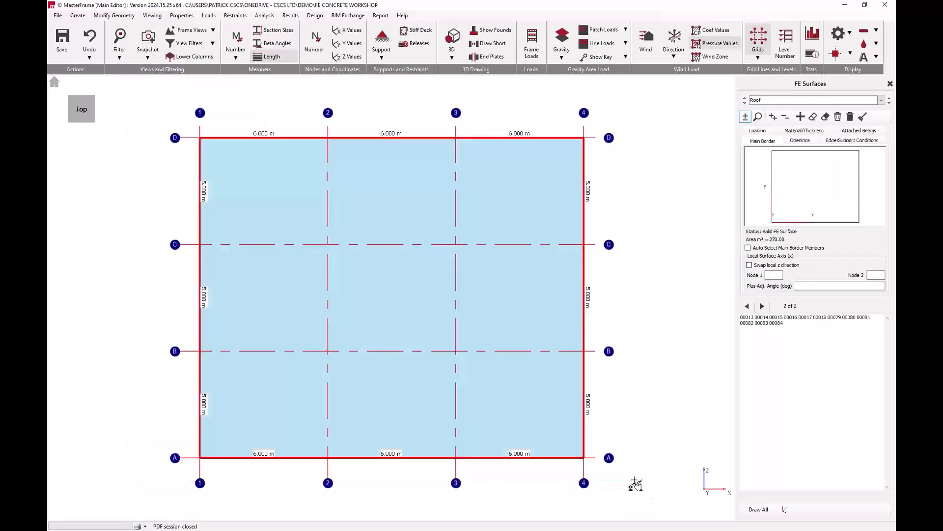
Review the roof slab's openings, edge conditions and attached beams, and set its thickness to 200 mm
{"action": "left_click", "coordinate": [90, 124]}
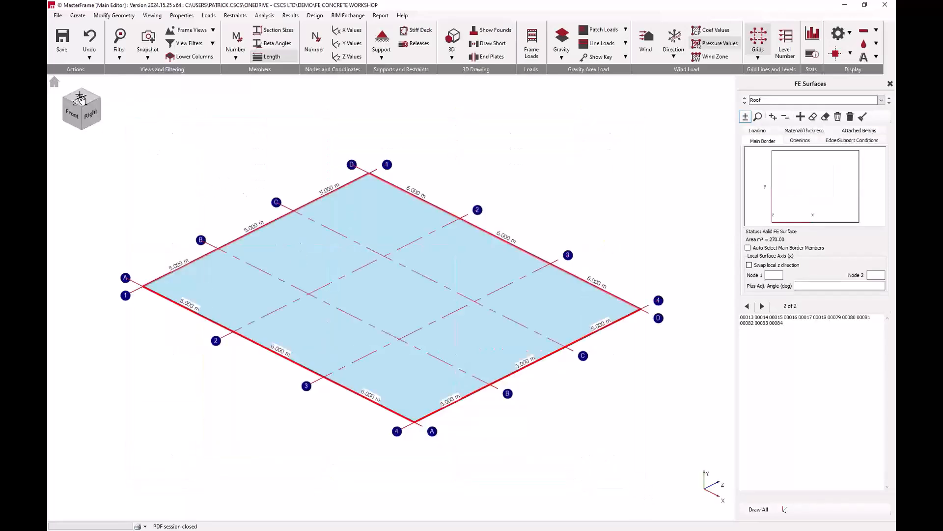
{"action": "left_click", "coordinate": [801, 141]}
{"action": "left_click", "coordinate": [849, 142]}
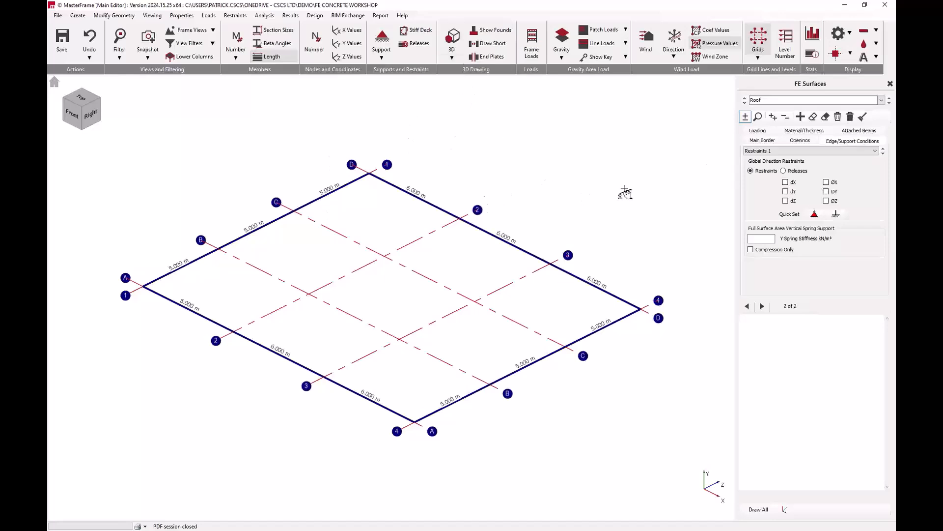
{"action": "left_click", "coordinate": [857, 132]}
{"action": "left_click", "coordinate": [822, 142]}
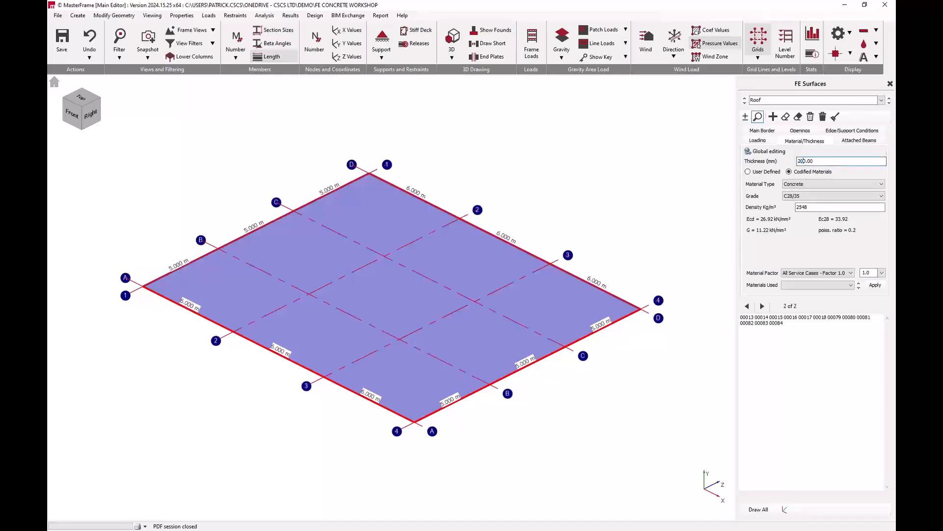
Add two full-area global Y loads to the roof slab: D1 dead load of -0.5 kN/m² and L1 live load of -0.6 kN/m²
{"action": "left_click", "coordinate": [762, 143]}
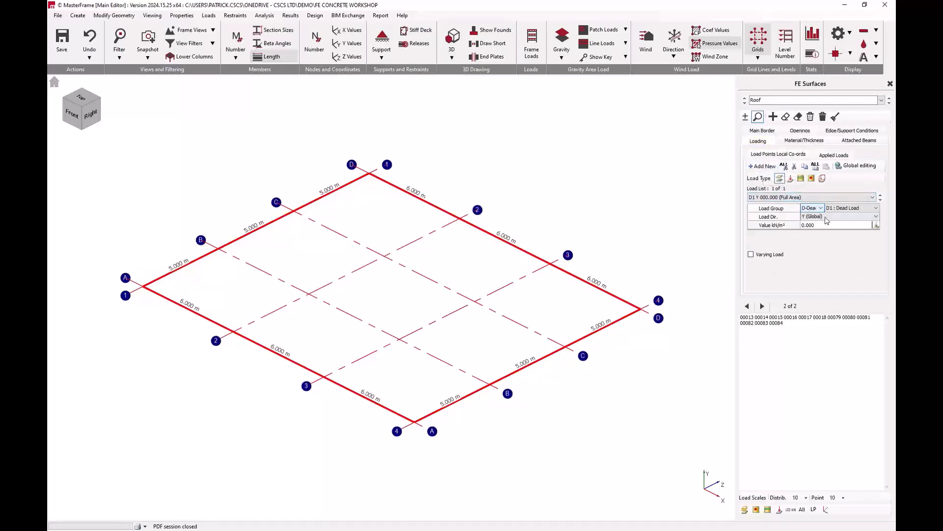
{"action": "left_click", "coordinate": [825, 226]}
{"action": "type", "text": "-5"}
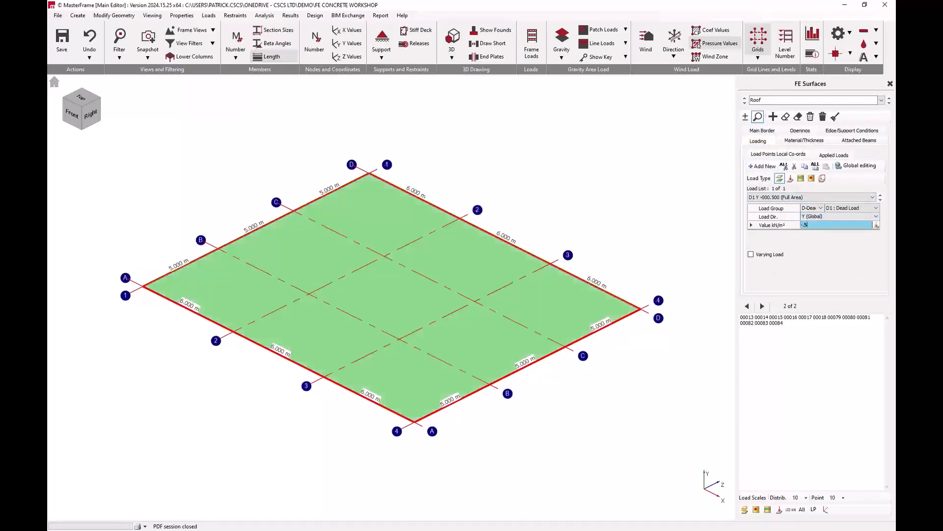
{"action": "left_click", "coordinate": [761, 166]}
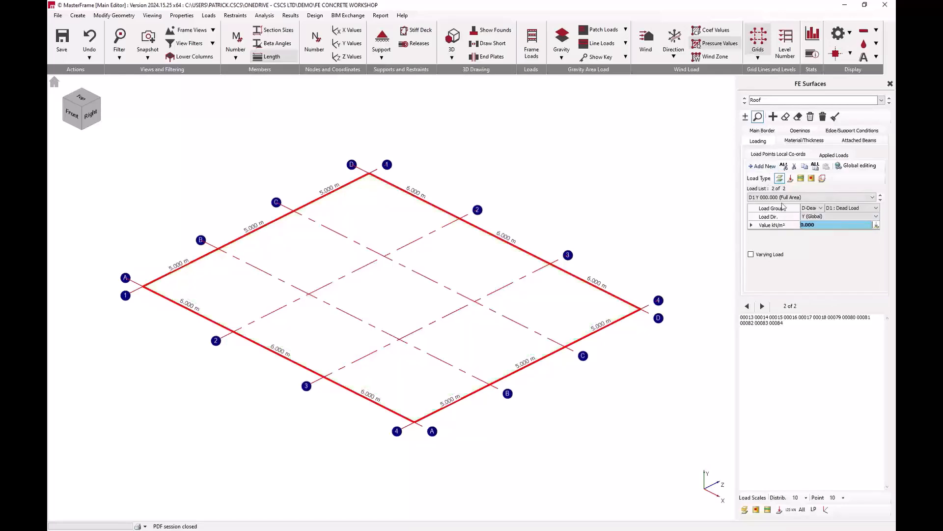
{"action": "scroll", "coordinate": [817, 209], "scroll_direction": "down", "scroll_amount": 1}
{"action": "type", "text": "-.6"}
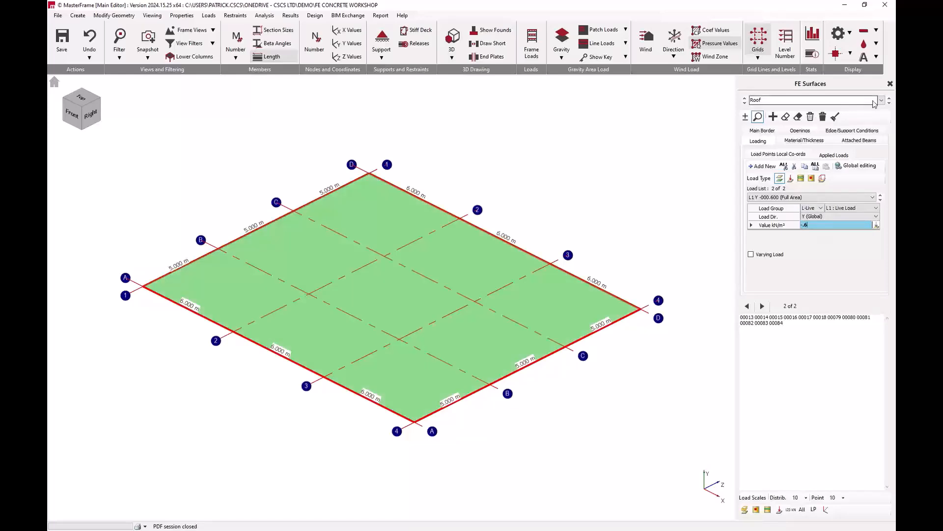
Create an FE surface named Shear Wall 1 on grid line 4, auto-selecting border members around all three storeys between grids B and C
{"action": "left_click", "coordinate": [56, 83]}
{"action": "left_click", "coordinate": [891, 100]}
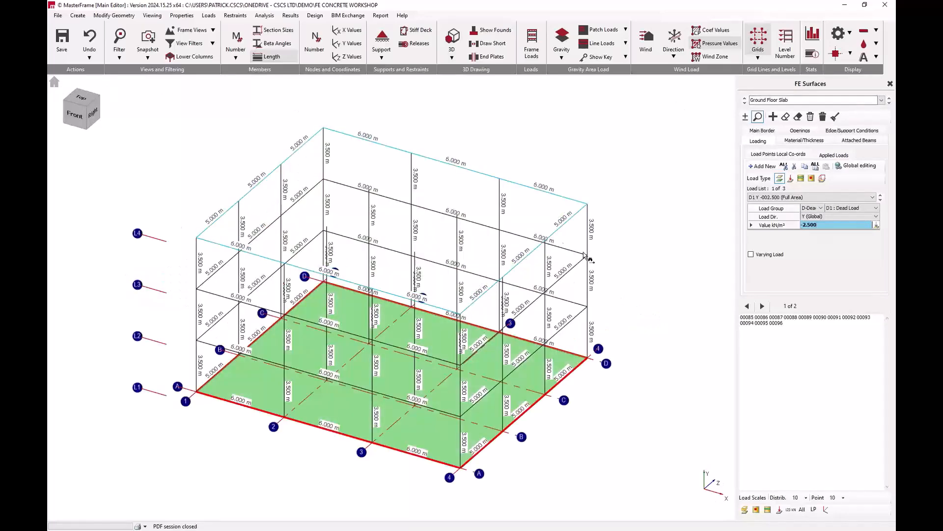
{"action": "left_click", "coordinate": [744, 103]}
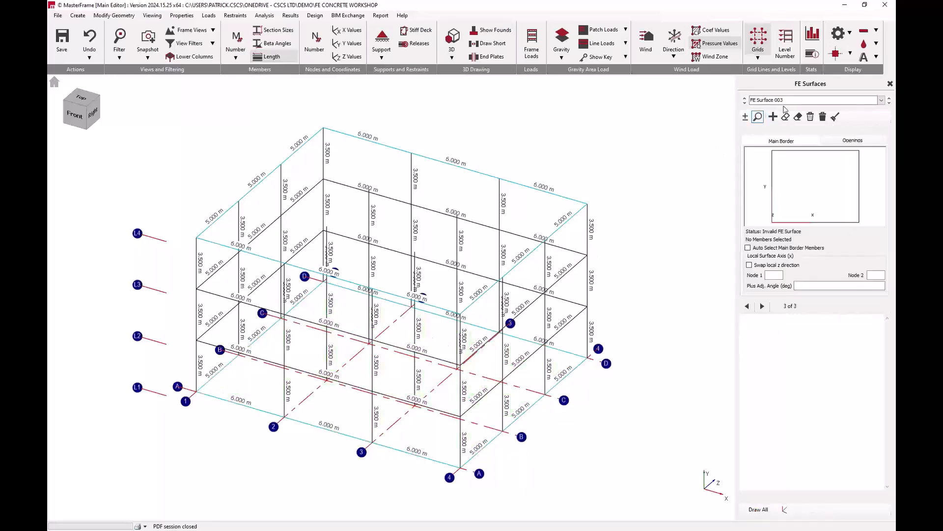
{"action": "type", "text": "Shear Wall 1"}
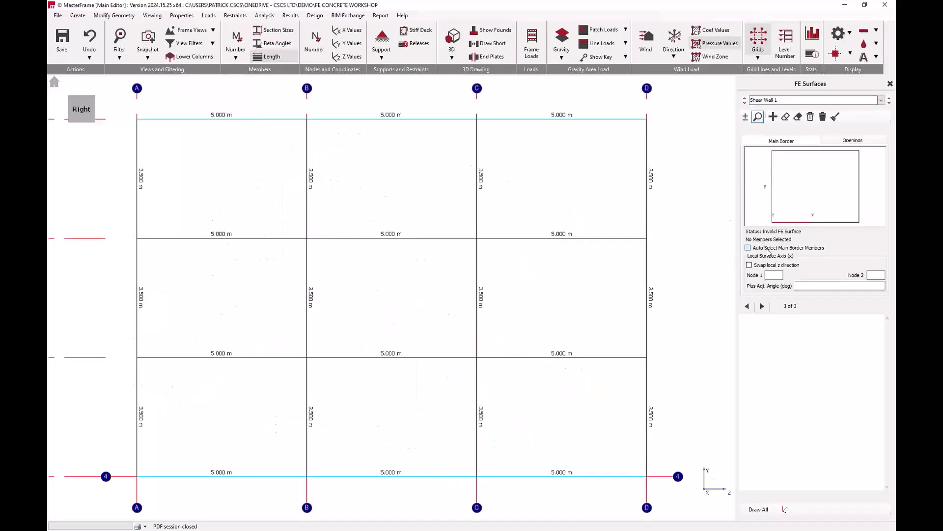
{"action": "left_click", "coordinate": [745, 117]}
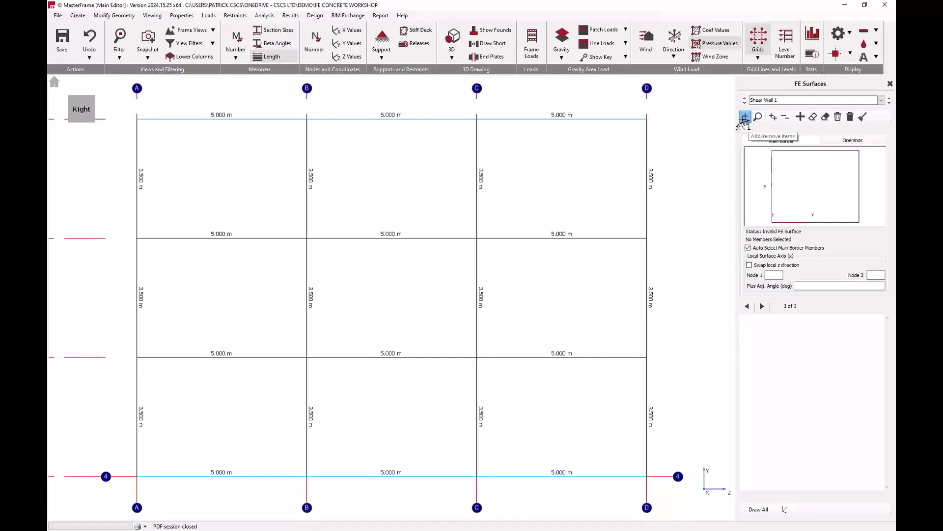
{"action": "left_click", "coordinate": [377, 432]}
{"action": "left_click", "coordinate": [387, 305]}
{"action": "left_click", "coordinate": [392, 208]}
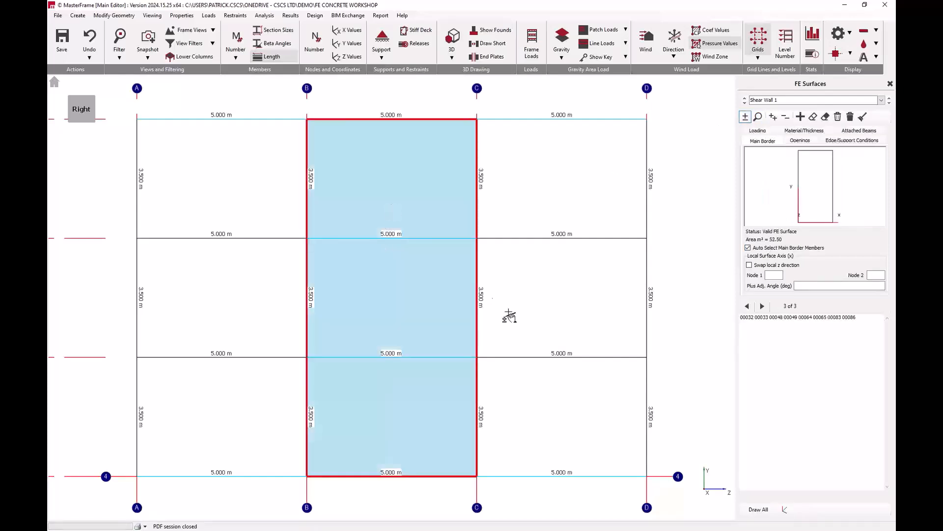
Apply pinned restraints in dX, dY and dZ to the base edge of Shear Wall 1
{"action": "left_click", "coordinate": [799, 141]}
{"action": "left_click", "coordinate": [851, 140]}
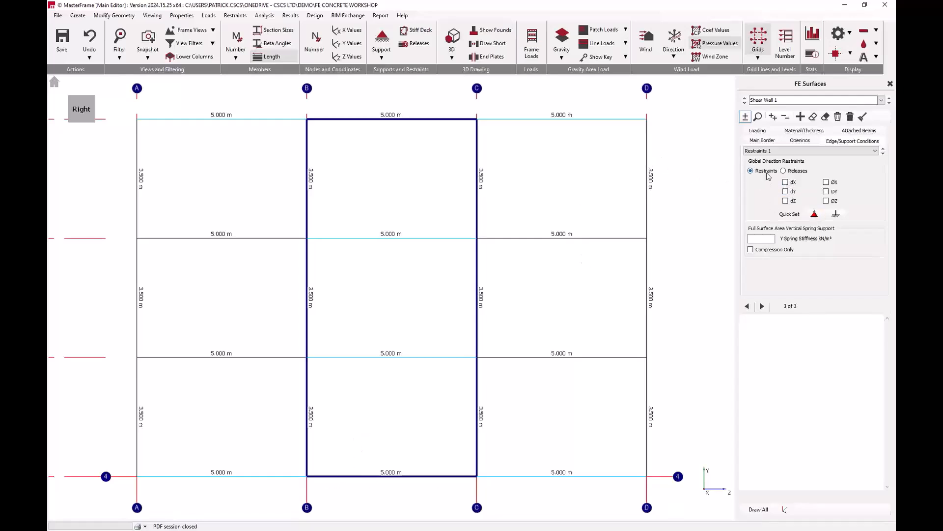
{"action": "left_click", "coordinate": [815, 214]}
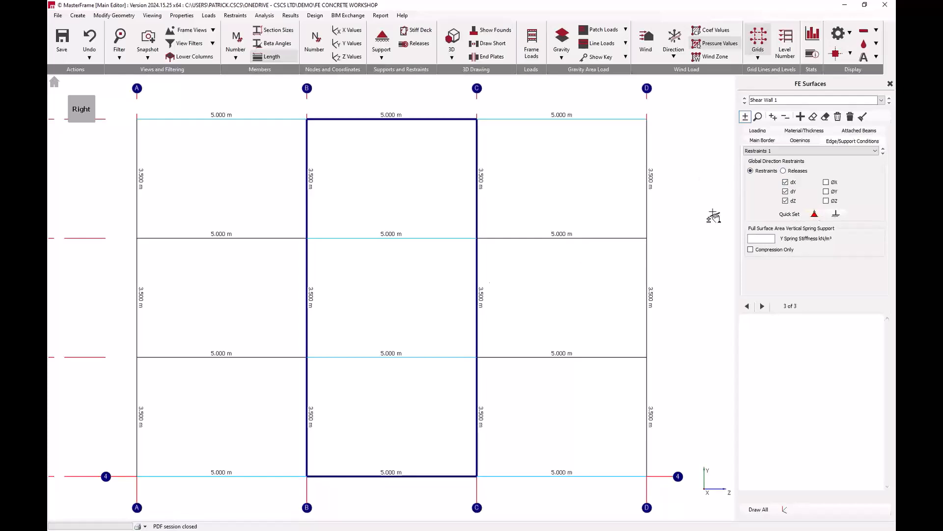
{"action": "left_click", "coordinate": [750, 121]}
{"action": "left_click", "coordinate": [377, 484]}
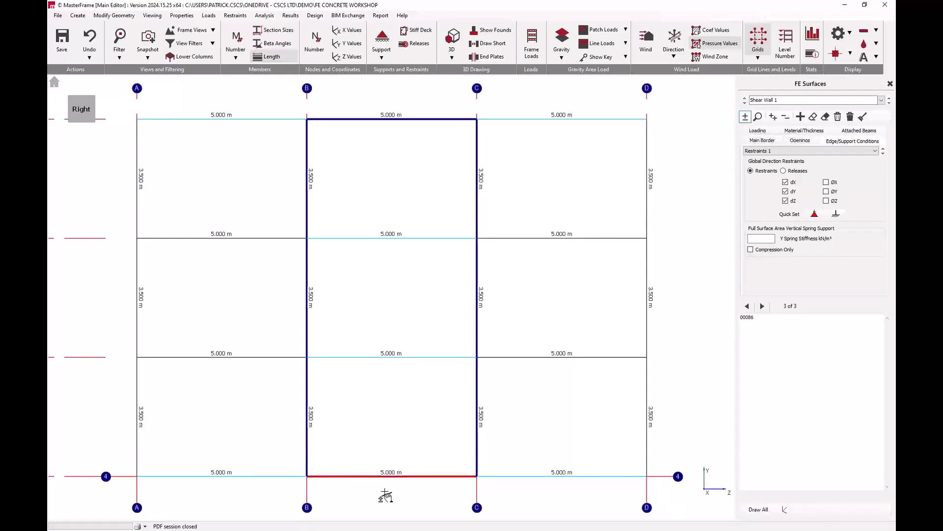
Show the wall in an isometric view and turn on labels for continuous supports and edge releases in the finite element display options
{"action": "left_click", "coordinate": [79, 104]}
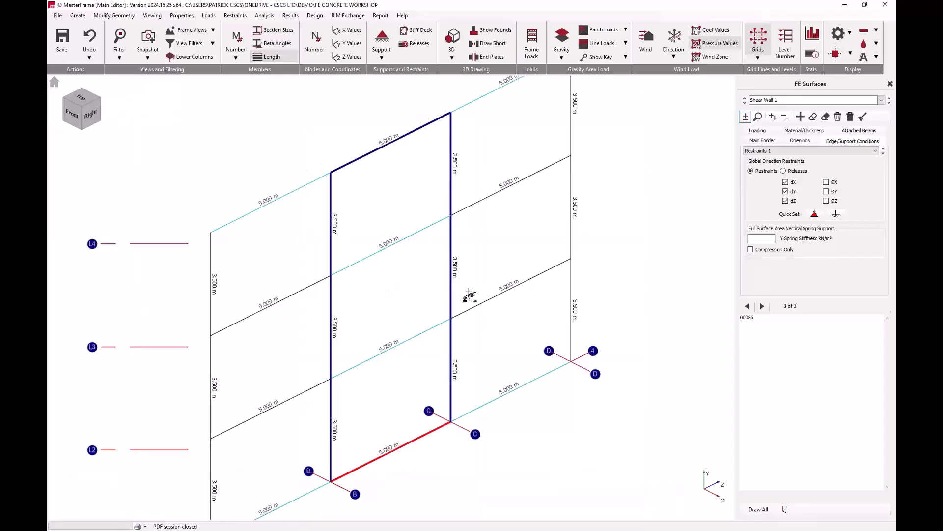
{"action": "left_click", "coordinate": [846, 33]}
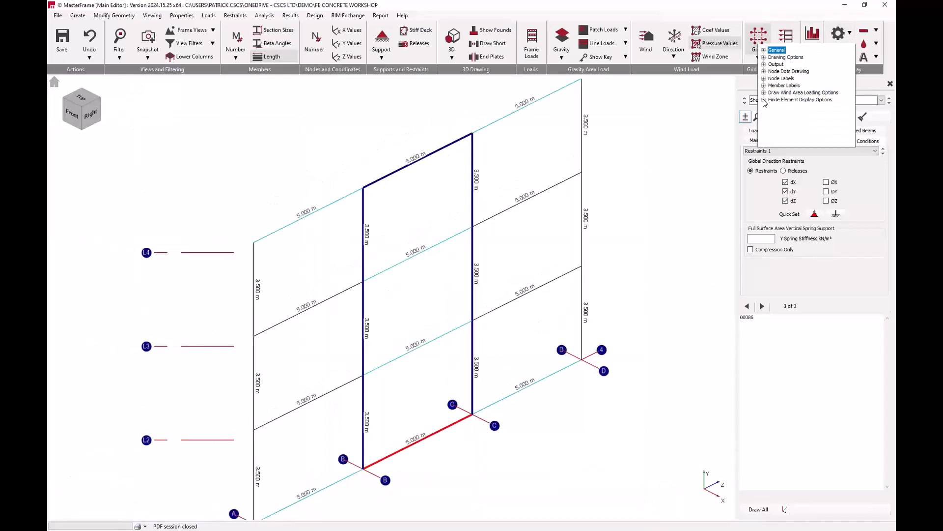
{"action": "left_click", "coordinate": [846, 33]}
{"action": "left_click", "coordinate": [846, 33]}
{"action": "left_click", "coordinate": [764, 100]}
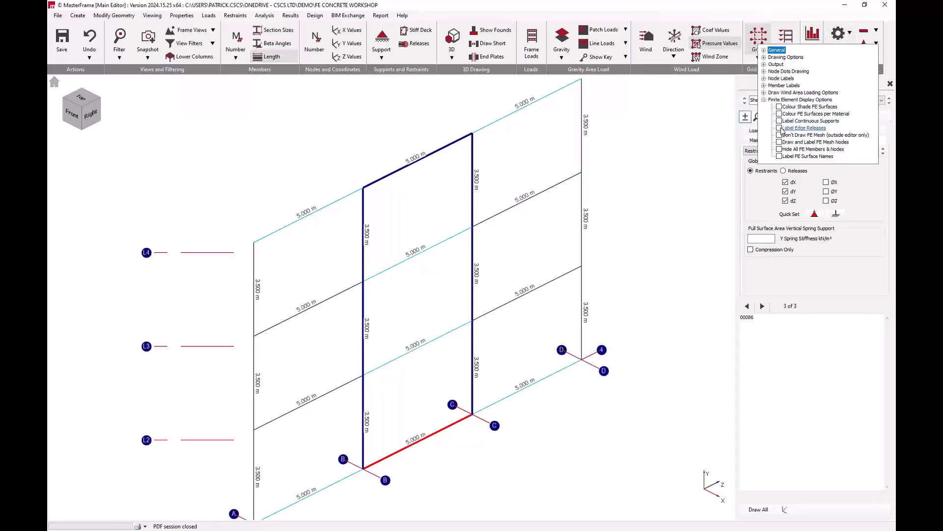
{"action": "left_click", "coordinate": [779, 127]}
{"action": "left_click", "coordinate": [779, 120]}
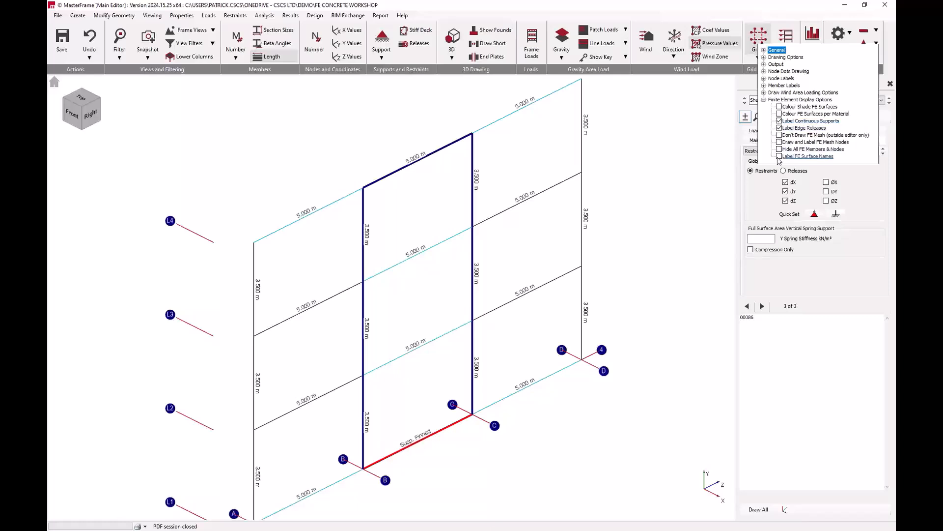
{"action": "left_click", "coordinate": [839, 35]}
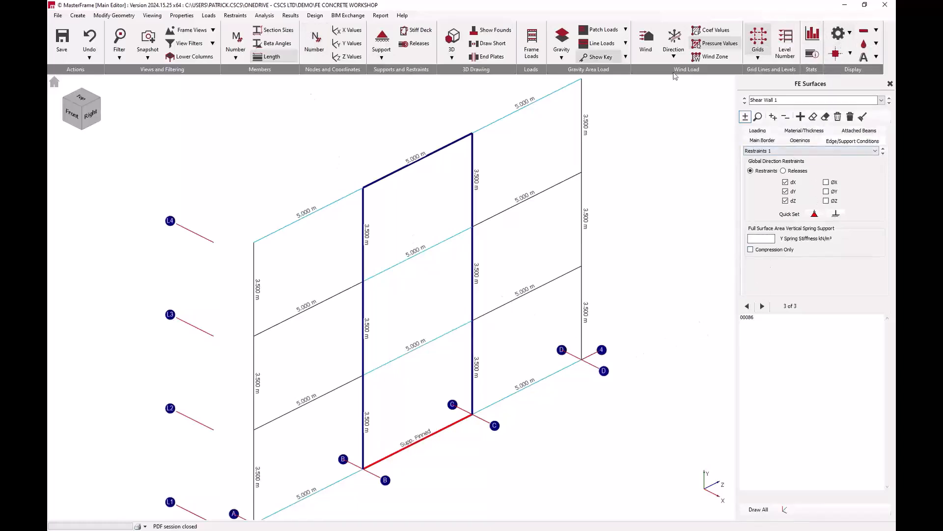
Set Shear Wall 1's thickness to 250 mm and check its attached beams and applied loads
{"action": "left_click", "coordinate": [859, 131]}
{"action": "left_click", "coordinate": [804, 140]}
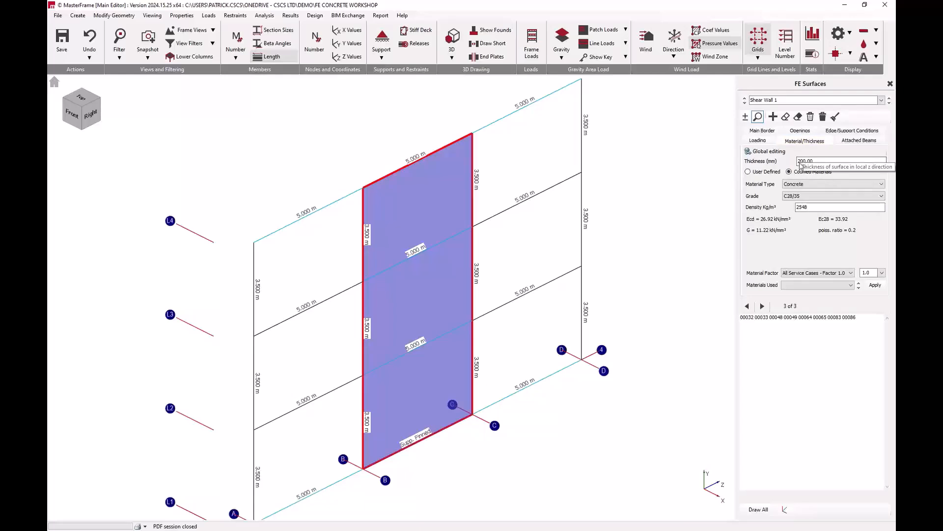
{"action": "left_click", "coordinate": [804, 161]}
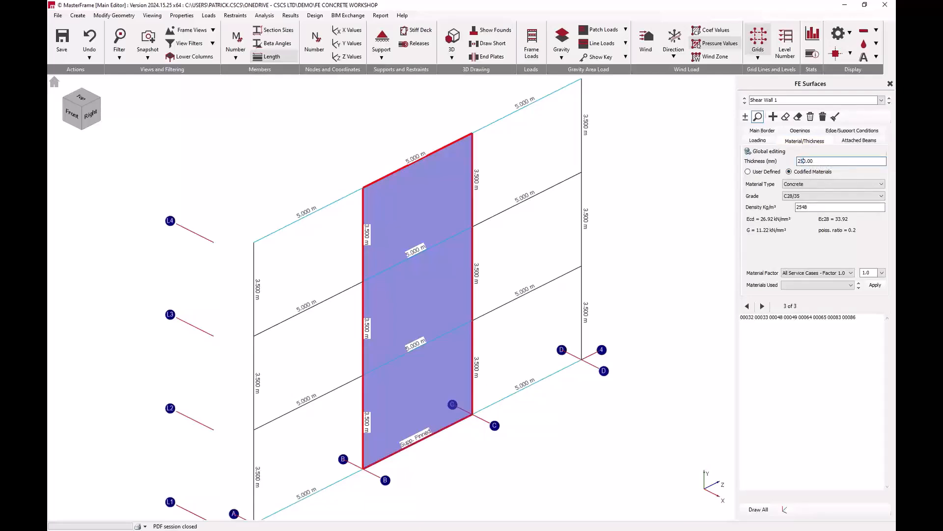
{"action": "left_click", "coordinate": [757, 141]}
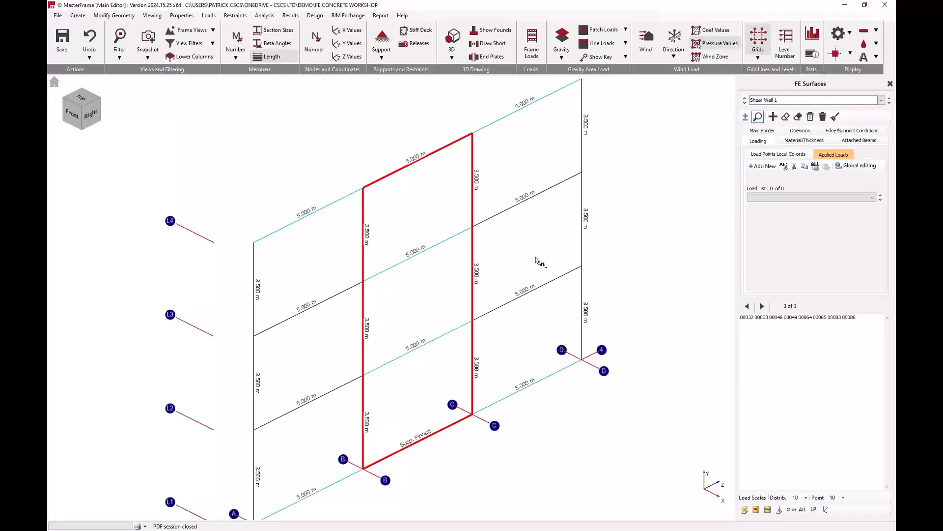
Copy Shear Wall 1 from grid line 4 to grid line 1 by a point-to-point shift between the base nodes on grid C
{"action": "key", "text": "Home"}
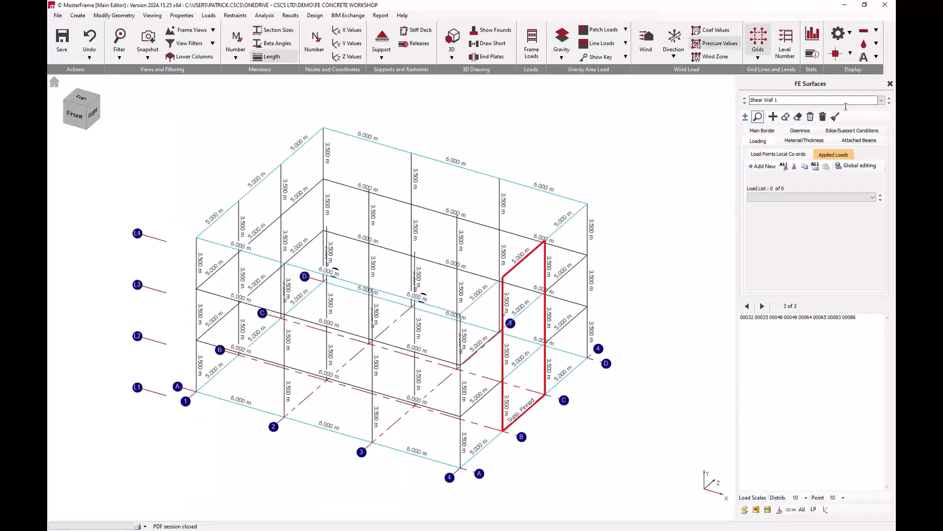
{"action": "middle_click_drag", "start_coordinate": [677, 184], "coordinate": [650, 190]}
{"action": "middle_click_drag", "start_coordinate": [629, 262], "coordinate": [657, 200]}
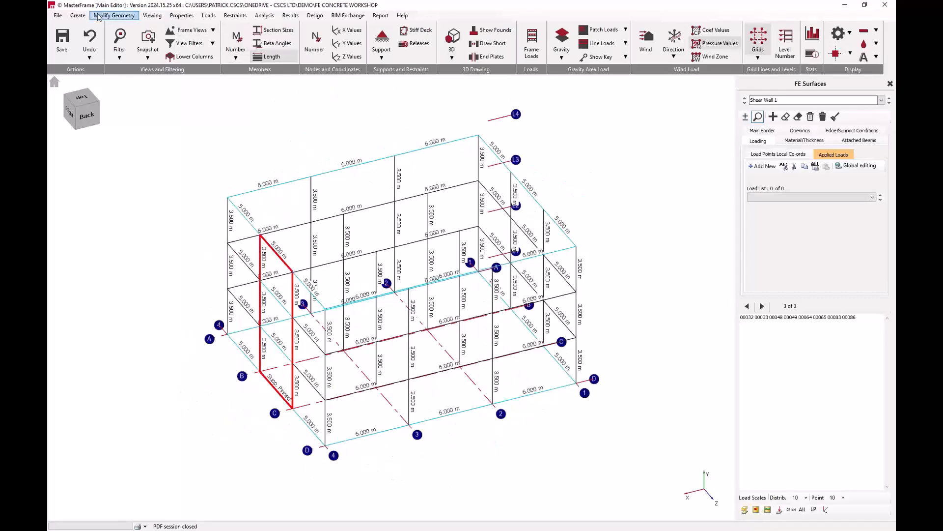
{"action": "left_click", "coordinate": [114, 16]}
{"action": "left_click", "coordinate": [114, 15]}
{"action": "left_click", "coordinate": [77, 16]}
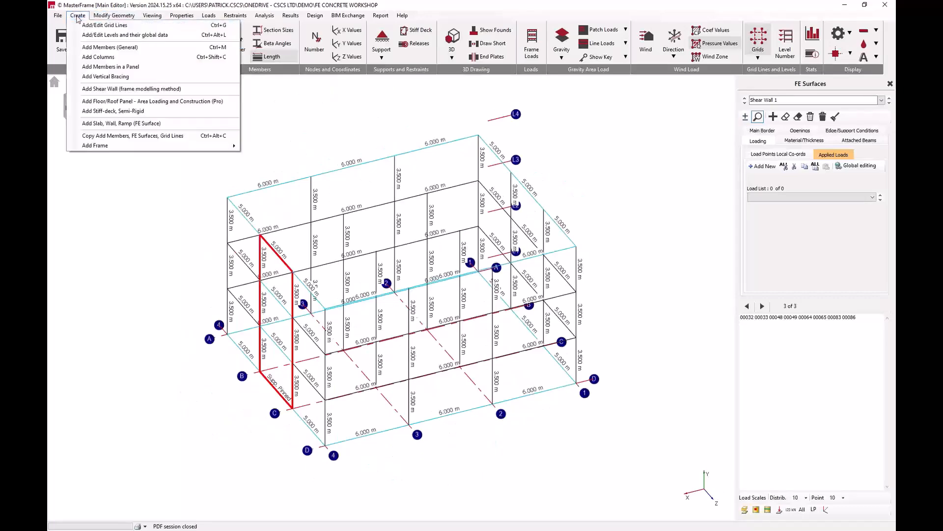
{"action": "left_click", "coordinate": [111, 136]}
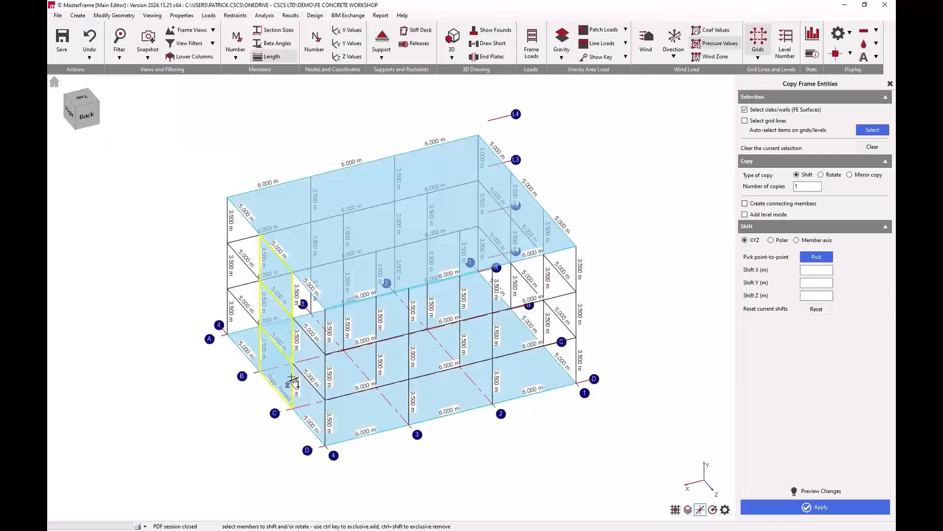
{"action": "left_click", "coordinate": [290, 380]}
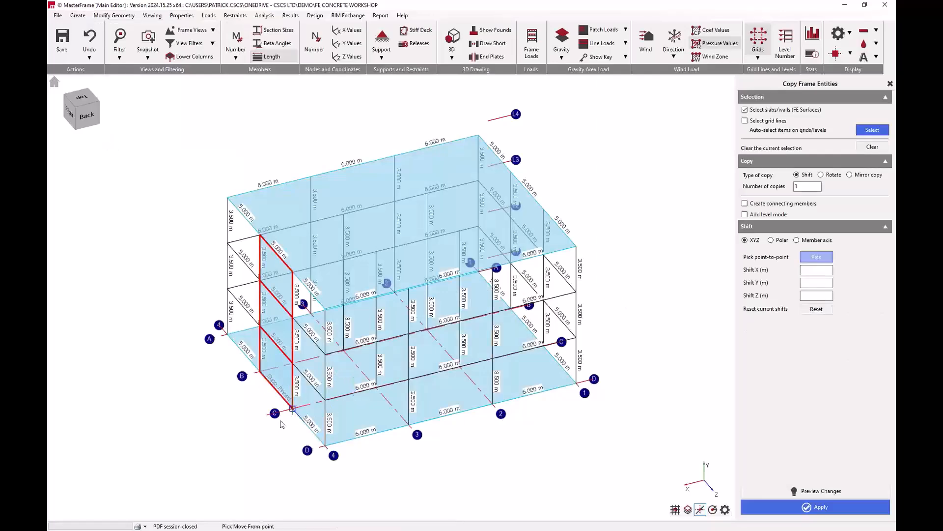
{"action": "left_click", "coordinate": [301, 409]}
{"action": "middle_click_drag", "start_coordinate": [563, 355], "coordinate": [391, 296]}
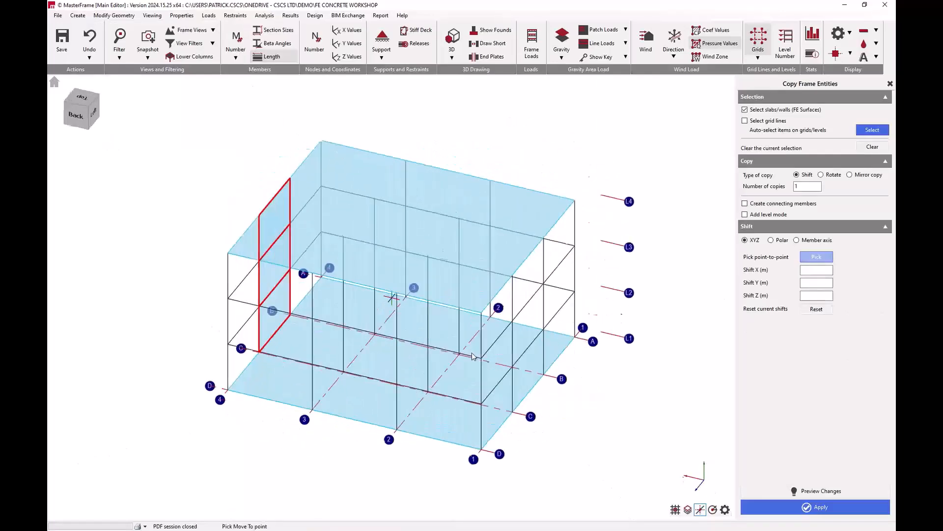
{"action": "left_click", "coordinate": [518, 417]}
{"action": "left_click", "coordinate": [815, 507]}
{"action": "middle_click_drag", "start_coordinate": [509, 308], "coordinate": [678, 323]}
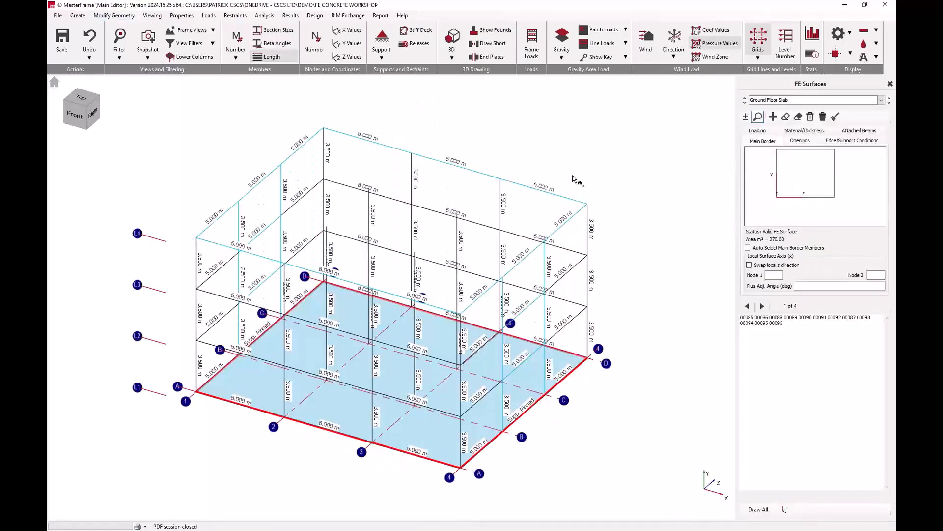
Isolate the grid line A - A frame view and create an FE surface named Shear Wall GL A
{"action": "left_click", "coordinate": [201, 30]}
{"action": "scroll", "coordinate": [205, 76], "scroll_direction": "down", "scroll_amount": 3}
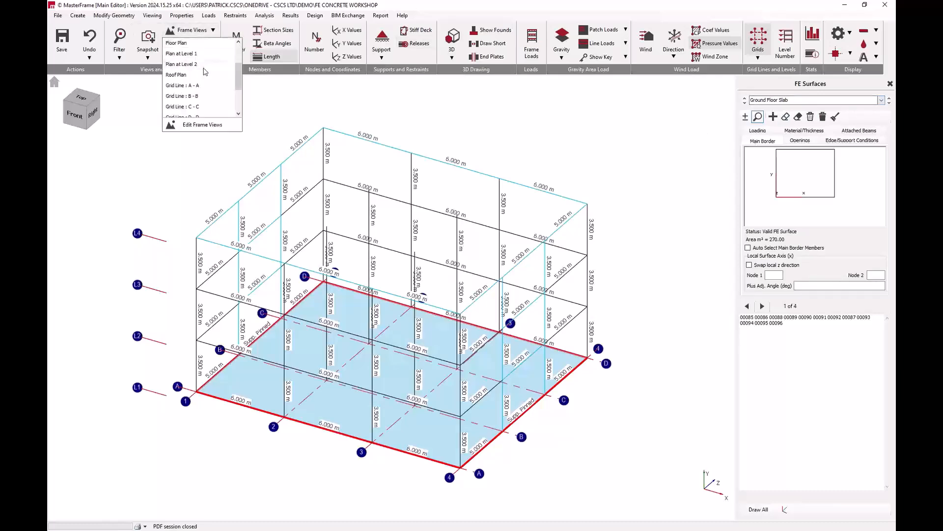
{"action": "scroll", "coordinate": [205, 78], "scroll_direction": "up", "scroll_amount": 2}
{"action": "left_click", "coordinate": [199, 86]}
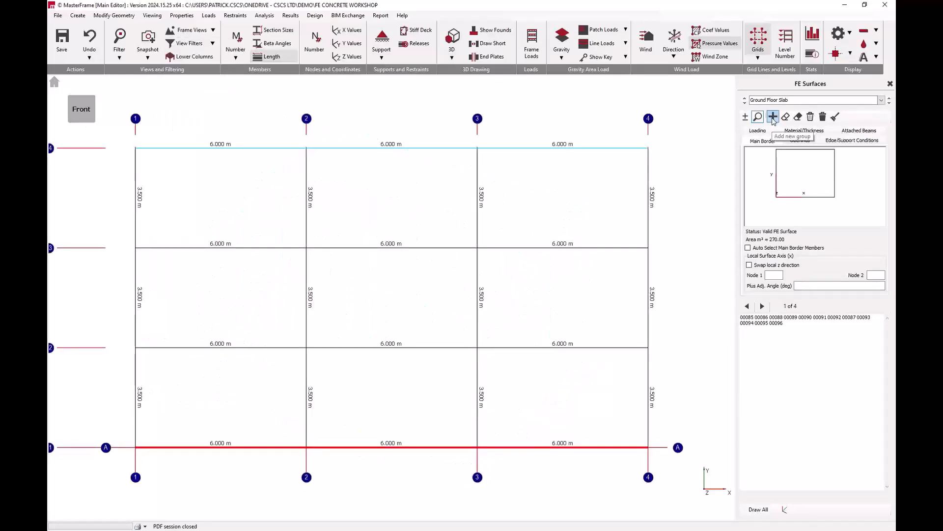
{"action": "left_click", "coordinate": [773, 117]}
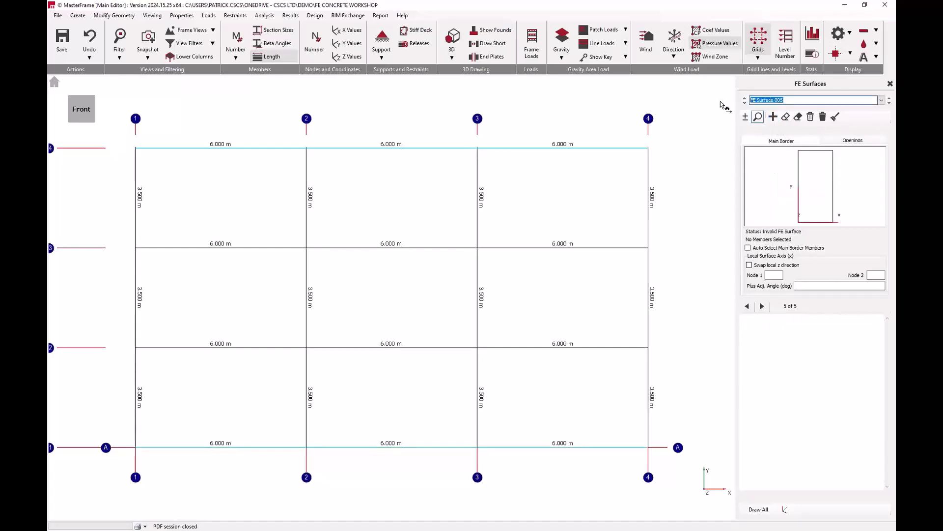
{"action": "type", "text": "Shear Wall GL A"}
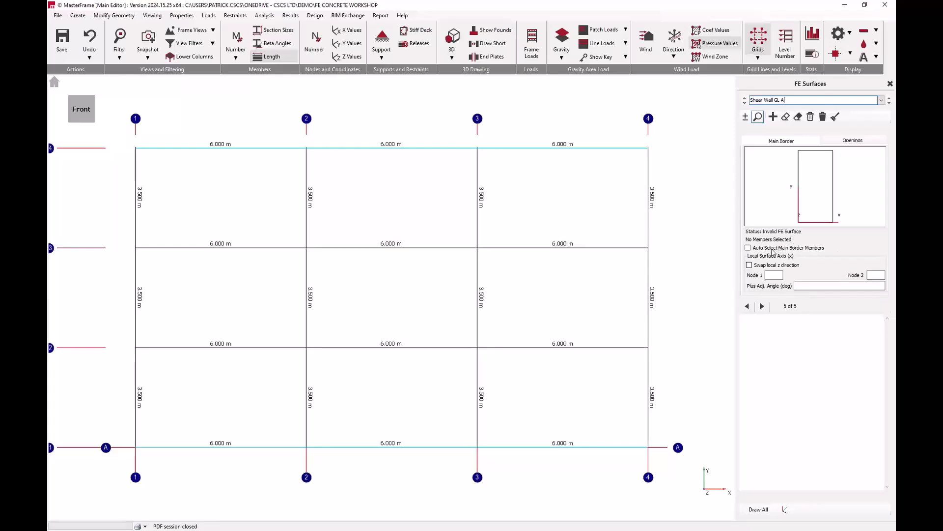
Auto-select the main border of Shear Wall GL A around all three storeys between grids 2 and 3
{"action": "left_click", "coordinate": [746, 116]}
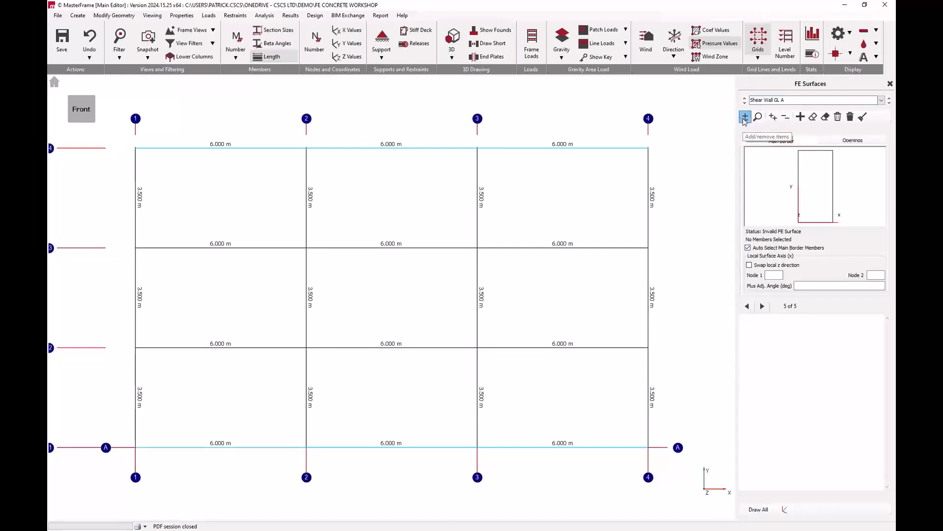
{"action": "left_click", "coordinate": [388, 396]}
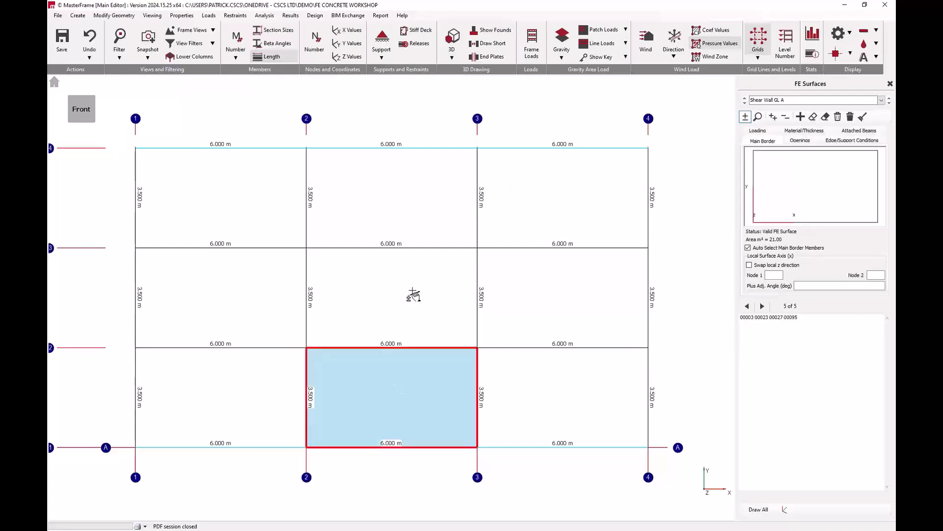
{"action": "left_click", "coordinate": [414, 316]}
{"action": "left_click", "coordinate": [422, 206]}
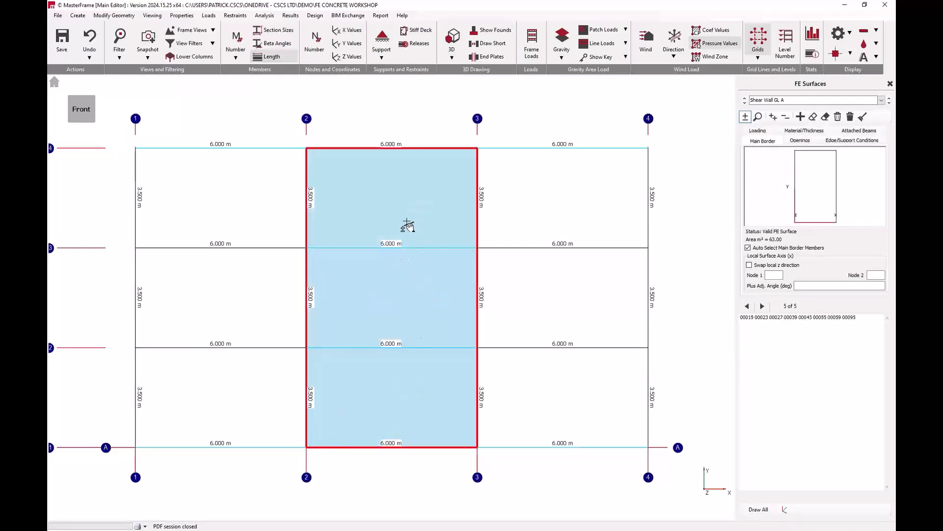
Switch off automatic border selection, manually remove and re-add the border members along grid 2, and restore automatic selection
{"action": "left_click", "coordinate": [765, 250]}
{"action": "left_click", "coordinate": [305, 367]}
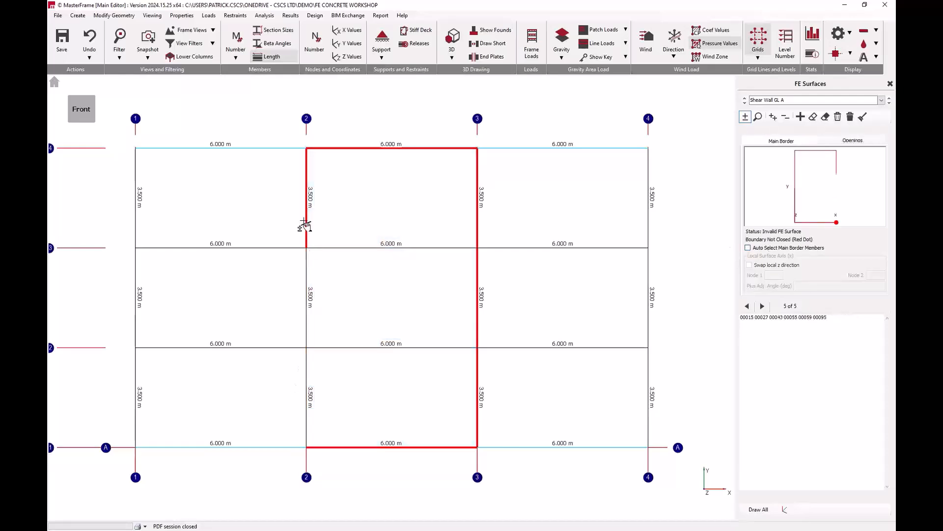
{"action": "left_click", "coordinate": [304, 226]}
{"action": "left_click", "coordinate": [305, 289]}
{"action": "left_click", "coordinate": [305, 364]}
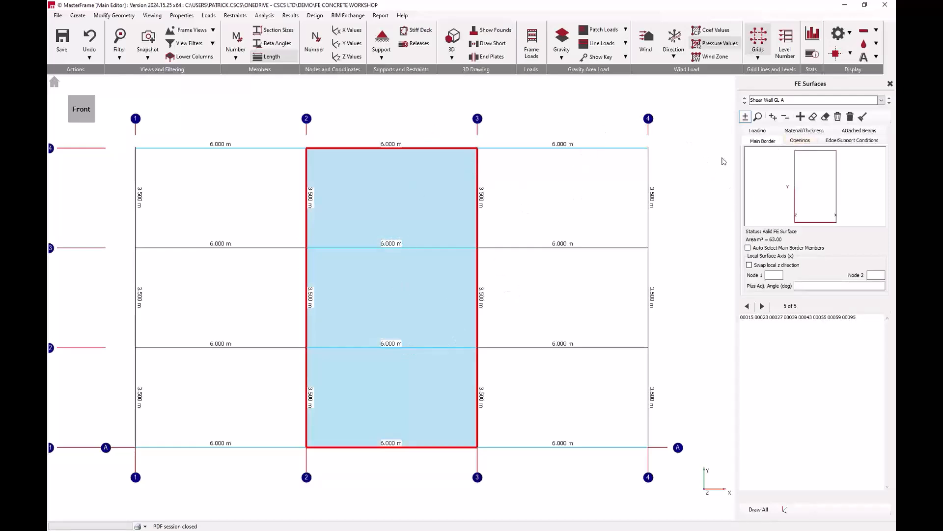
{"action": "left_click", "coordinate": [784, 248]}
Draw dummy members outlining a 2 m wide, 2.5 m high opening in the wall's middle storey, starting 2 m from grid 2 at floor level
{"action": "left_click", "coordinate": [800, 141]}
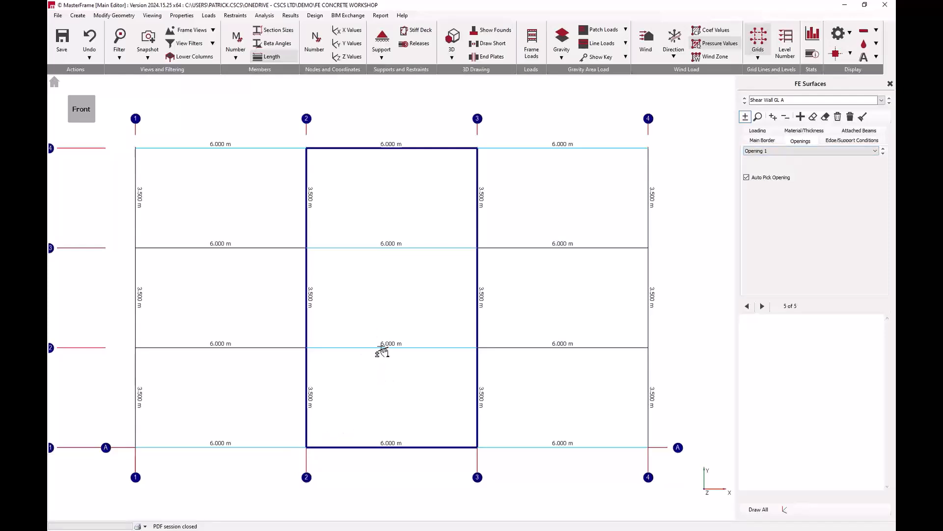
{"action": "right_click", "coordinate": [392, 283]}
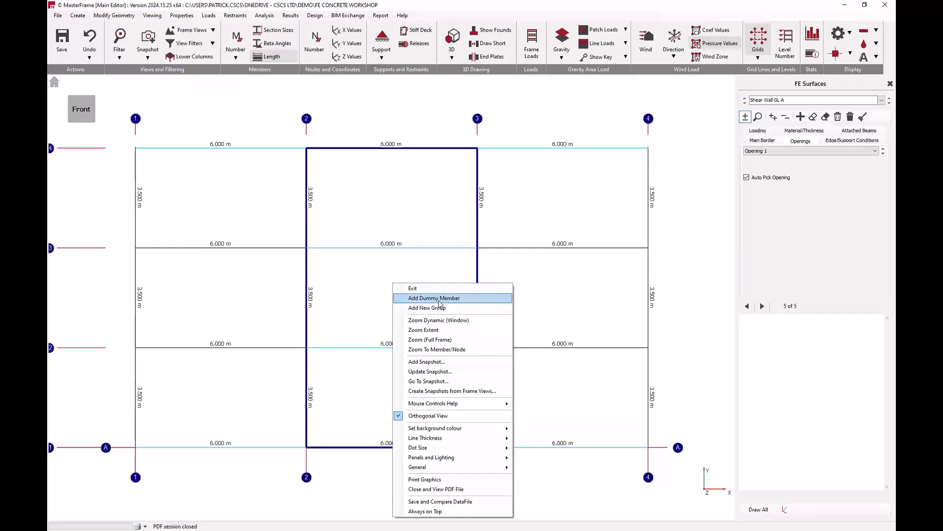
{"action": "left_click", "coordinate": [434, 298]}
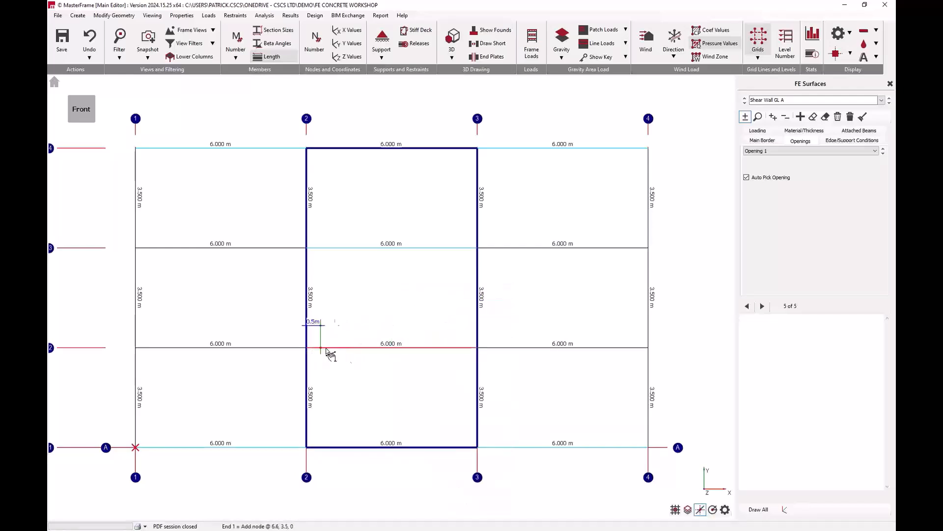
{"action": "left_click", "coordinate": [363, 348]}
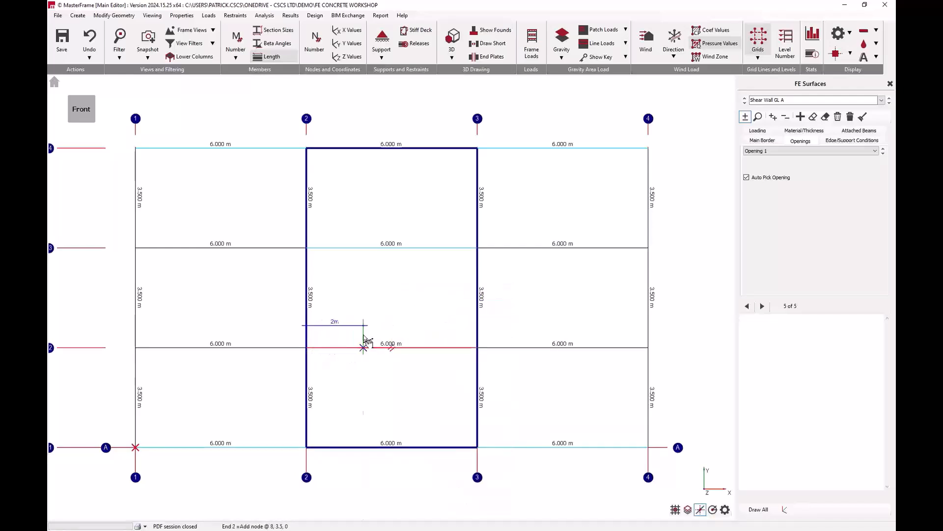
{"action": "left_click", "coordinate": [363, 276]}
{"action": "left_click", "coordinate": [363, 276]}
{"action": "left_click", "coordinate": [420, 277]}
{"action": "left_click", "coordinate": [421, 348]}
Auto-pick the dummy-member rectangle as Opening 1 of Shear Wall GL A and return to the main border
{"action": "left_click", "coordinate": [747, 177]}
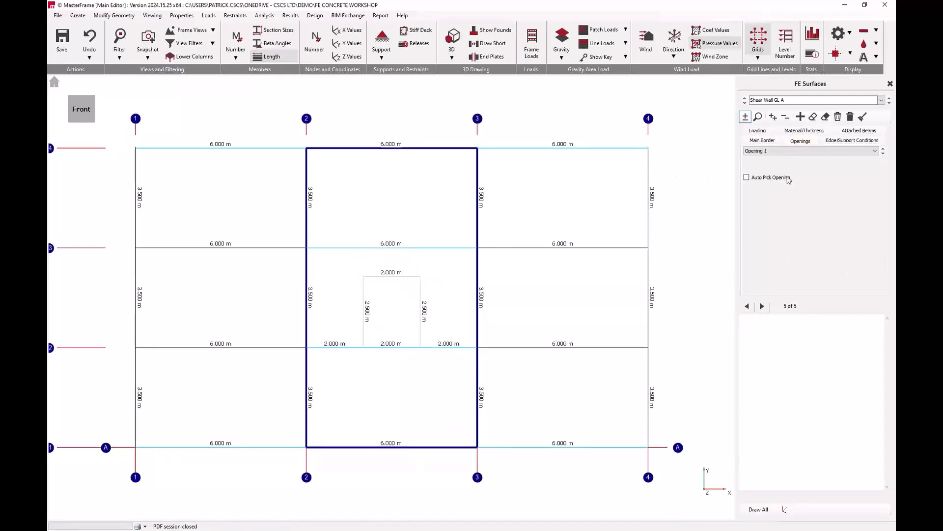
{"action": "left_click", "coordinate": [747, 177]}
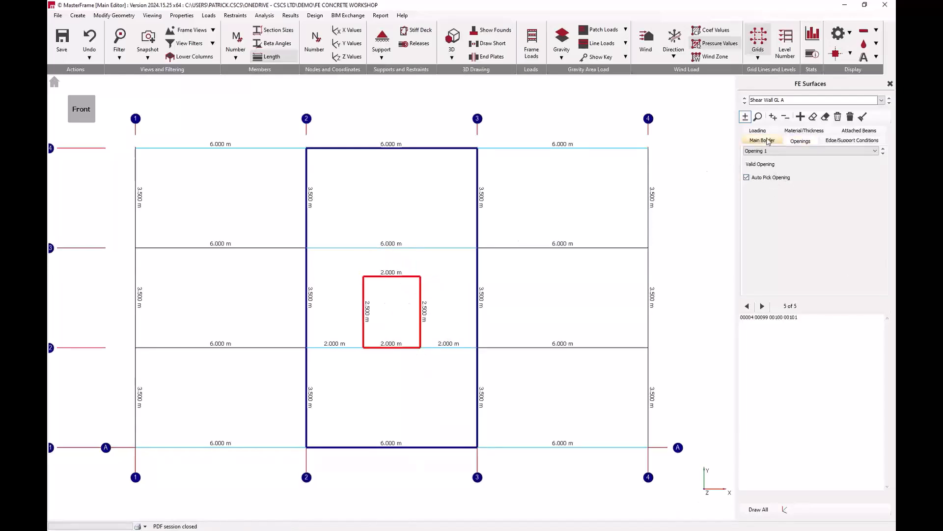
{"action": "left_click", "coordinate": [768, 140]}
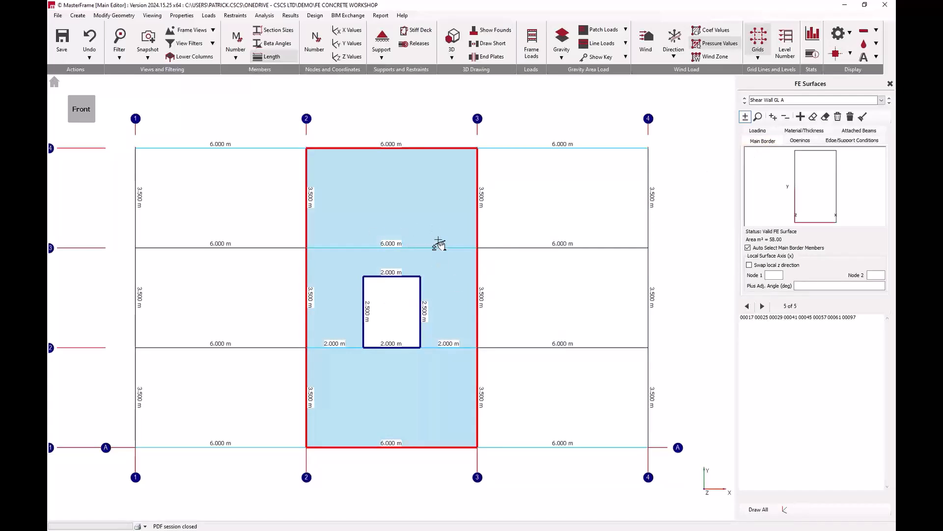
Clear the main border of Shear Wall GL A, re-pick its three storeys around the opening, and recheck Opening 1
{"action": "left_click", "coordinate": [813, 117]}
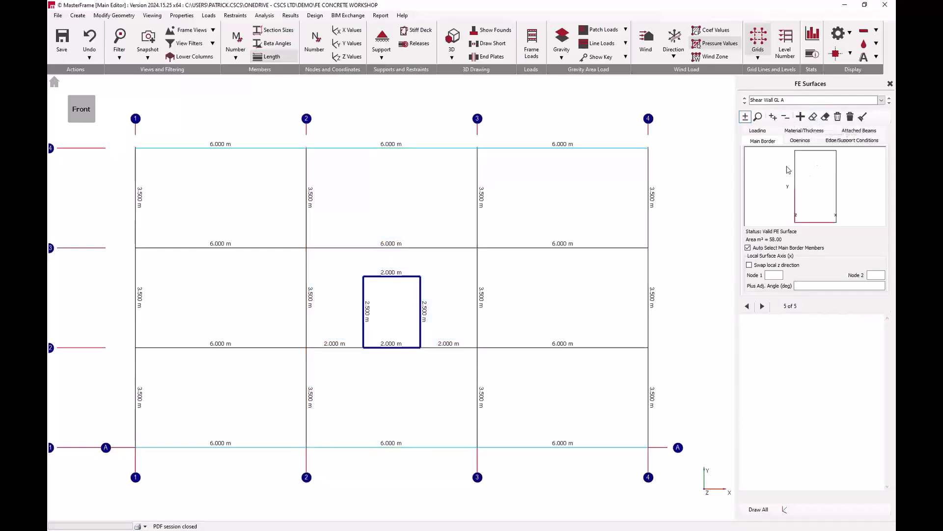
{"action": "left_click", "coordinate": [404, 208]}
{"action": "left_click", "coordinate": [442, 301]}
{"action": "left_click", "coordinate": [438, 381]}
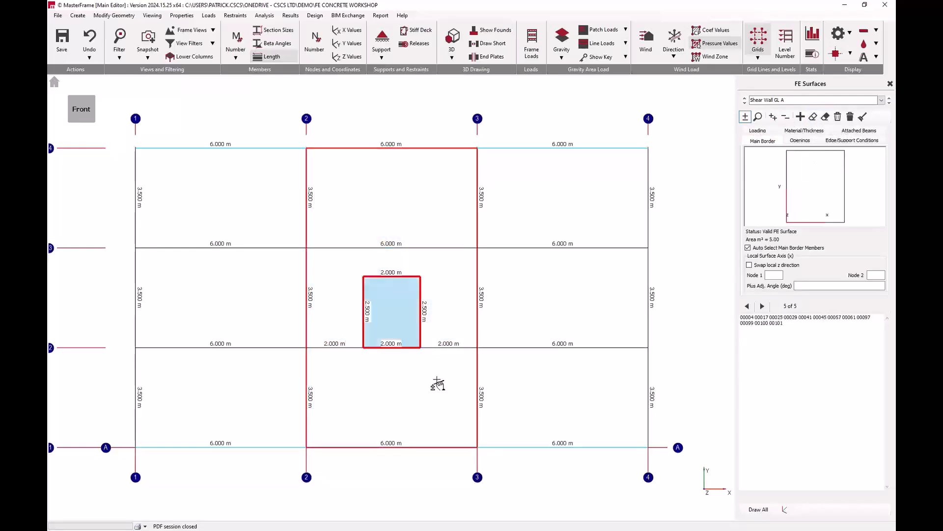
{"action": "left_click", "coordinate": [392, 312]}
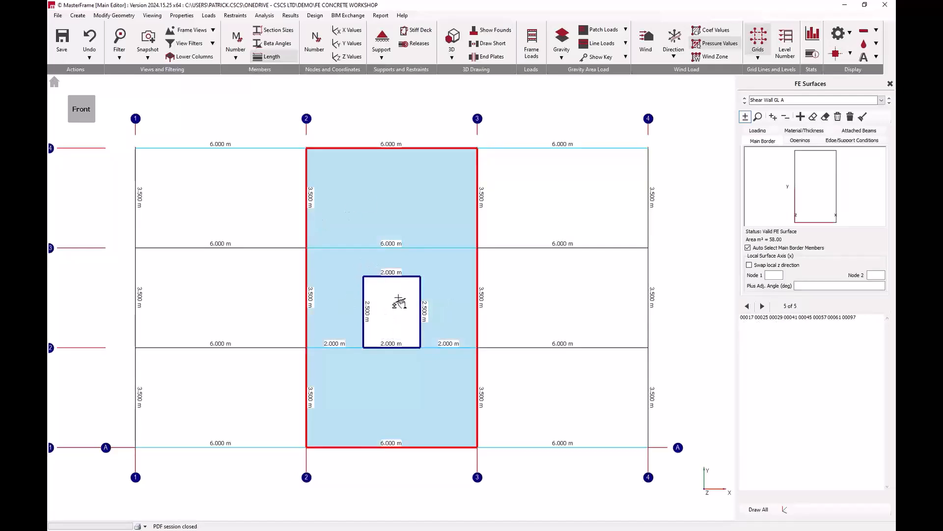
{"action": "left_click", "coordinate": [801, 140]}
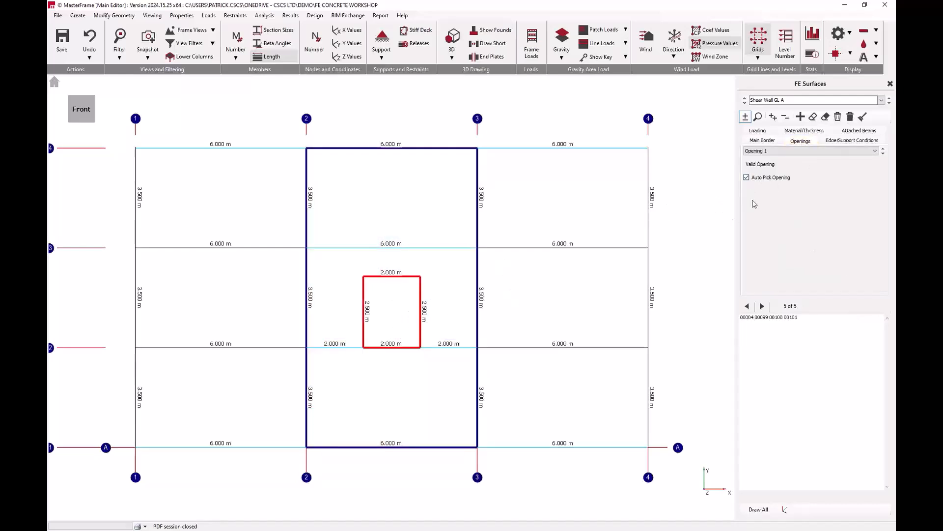
Assign pinned restraints (dX, dY, dZ) to the base edge of Shear Wall GL A and check its attached beams, material and loading
{"action": "left_click", "coordinate": [765, 142]}
{"action": "left_click", "coordinate": [793, 142]}
{"action": "left_click", "coordinate": [841, 142]}
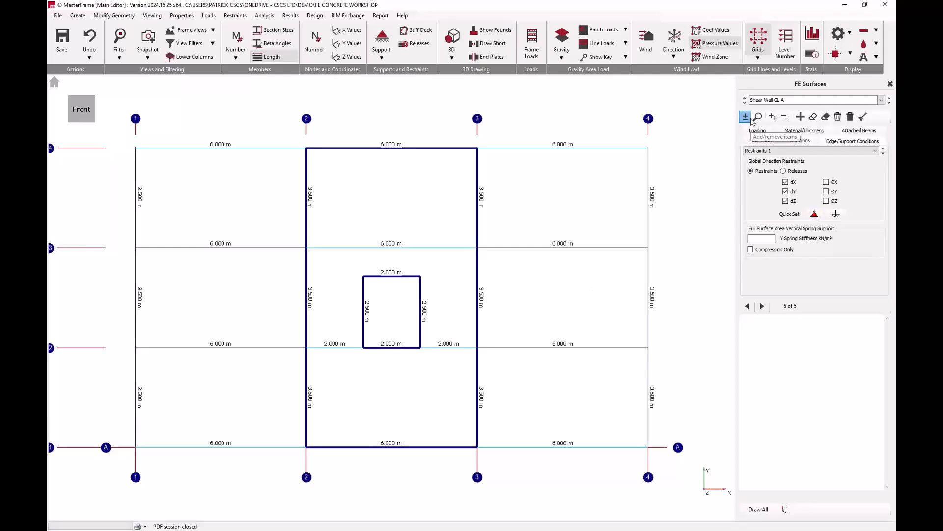
{"action": "left_click", "coordinate": [373, 445]}
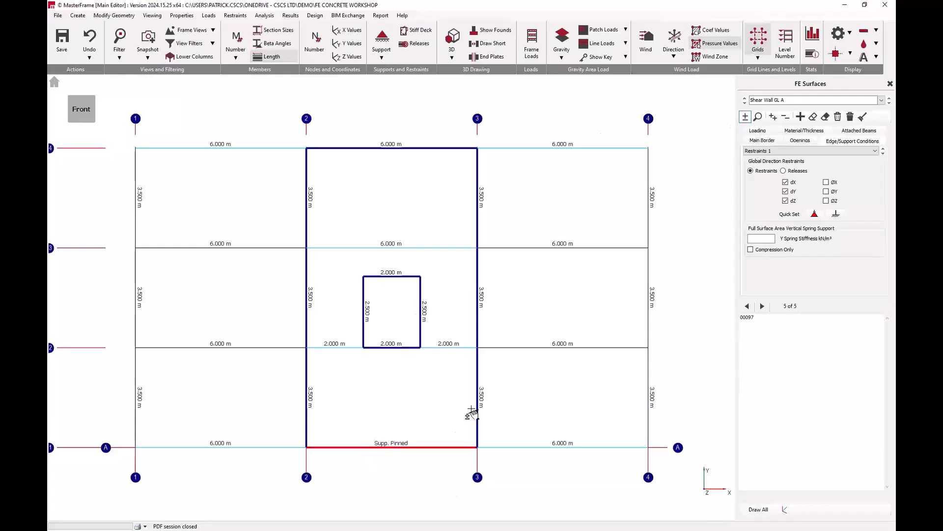
{"action": "left_click", "coordinate": [857, 130]}
{"action": "left_click", "coordinate": [825, 142]}
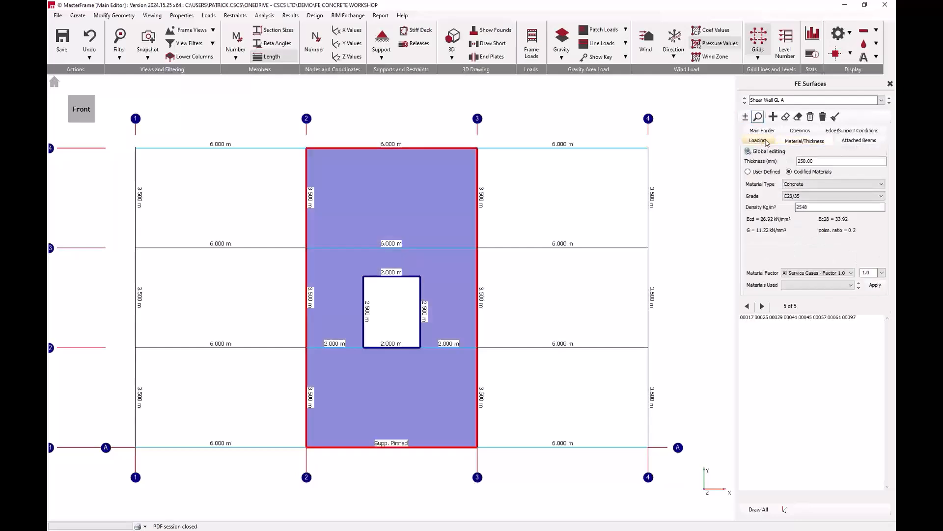
{"action": "left_click", "coordinate": [757, 141]}
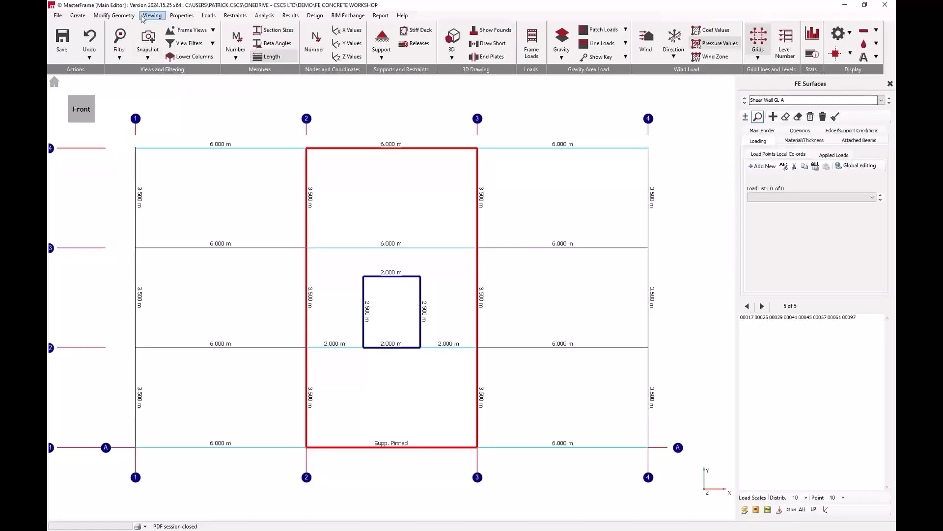
Copy the shear wall with its opening from grid A to grid D, making one copy shifted 15 m in Z
{"action": "left_click", "coordinate": [91, 18]}
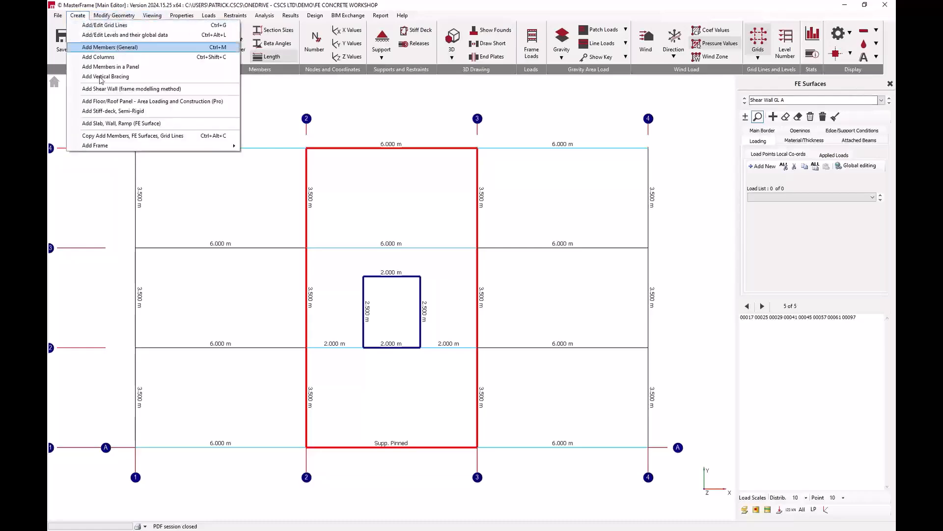
{"action": "left_click", "coordinate": [99, 136]}
{"action": "left_click", "coordinate": [86, 107]}
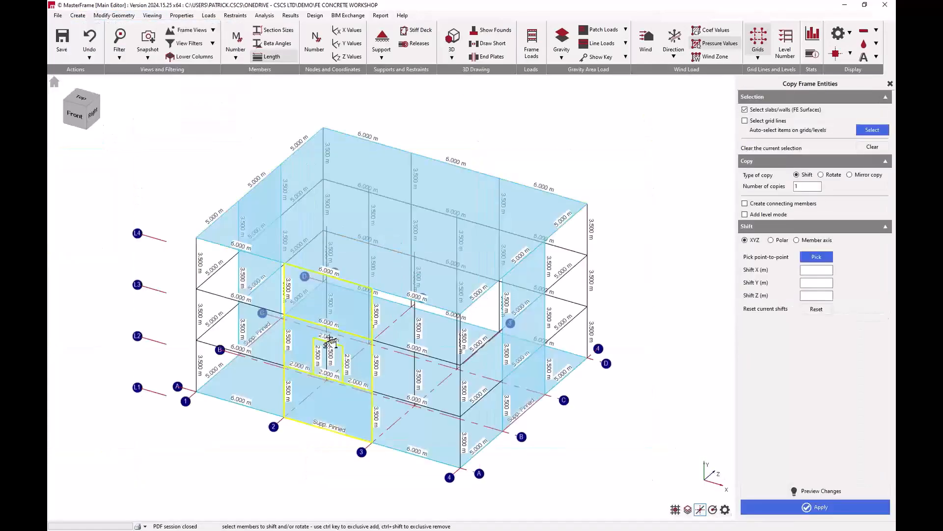
{"action": "left_click", "coordinate": [373, 443]}
{"action": "middle_click_drag", "start_coordinate": [545, 347], "coordinate": [550, 285]}
{"action": "left_click", "coordinate": [467, 433]}
{"action": "left_click", "coordinate": [803, 511]}
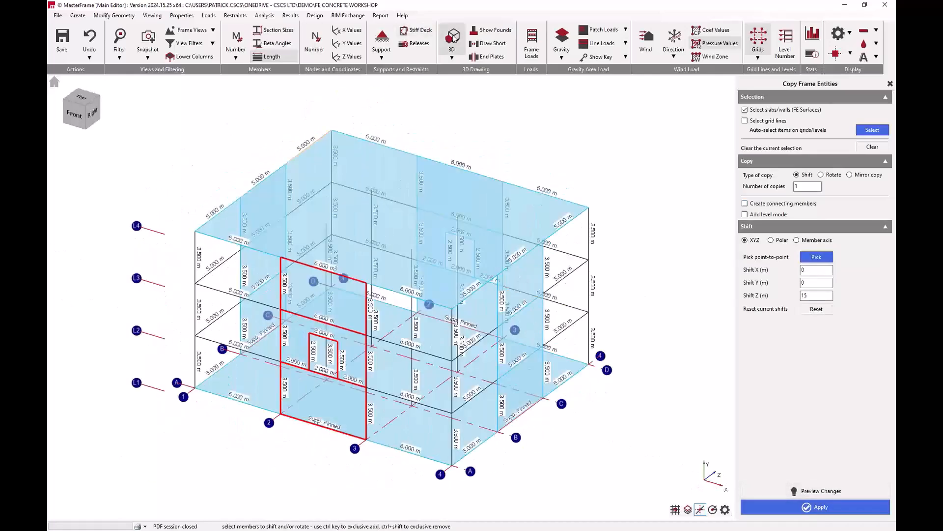
Inspect the slabs and the copied shear wall in the rendered 3D view, and return to the wireframe display
{"action": "left_click", "coordinate": [453, 41]}
{"action": "middle_click_drag", "start_coordinate": [350, 244], "coordinate": [375, 237]}
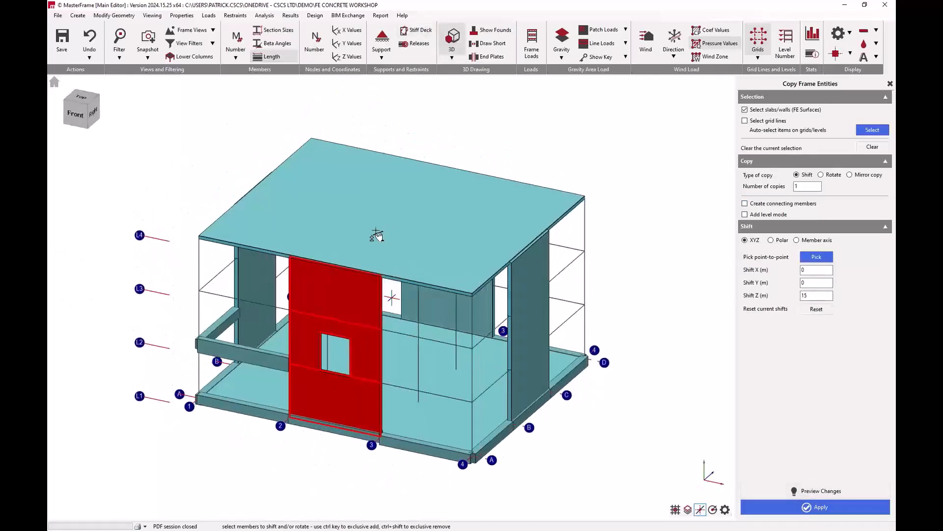
{"action": "left_click", "coordinate": [459, 53]}
{"action": "middle_click_drag", "start_coordinate": [274, 299], "coordinate": [267, 269]}
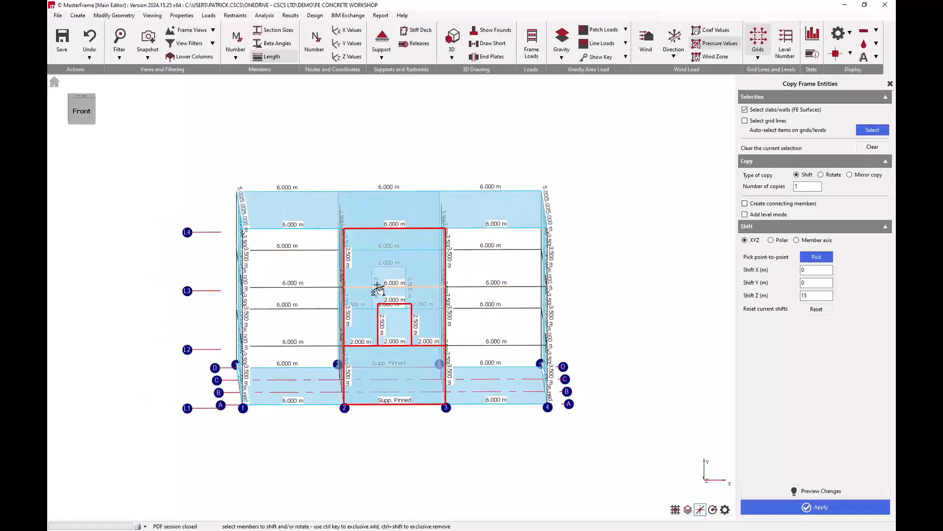
Add a new FE surface named 1st Floor Slab while showing the plan at Level 2
{"action": "left_click", "coordinate": [114, 16]}
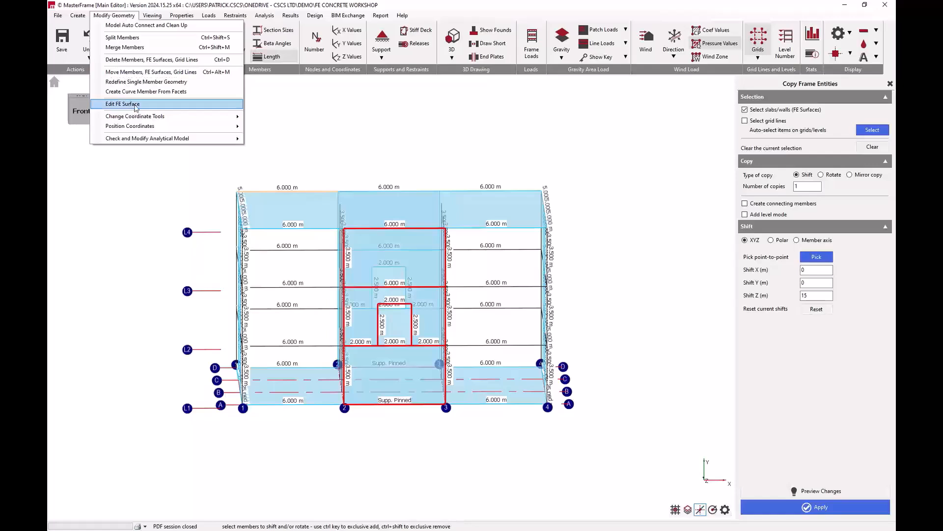
{"action": "left_click", "coordinate": [122, 103]}
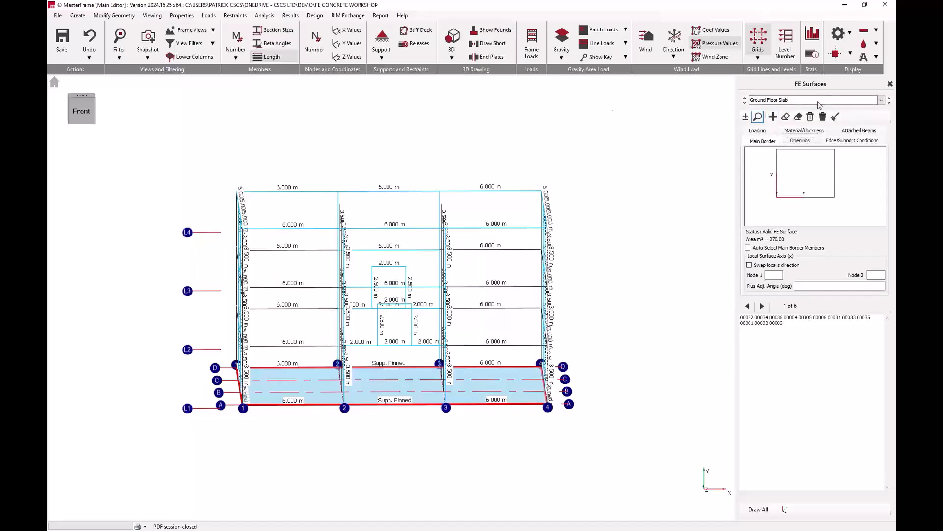
{"action": "left_click", "coordinate": [189, 30]}
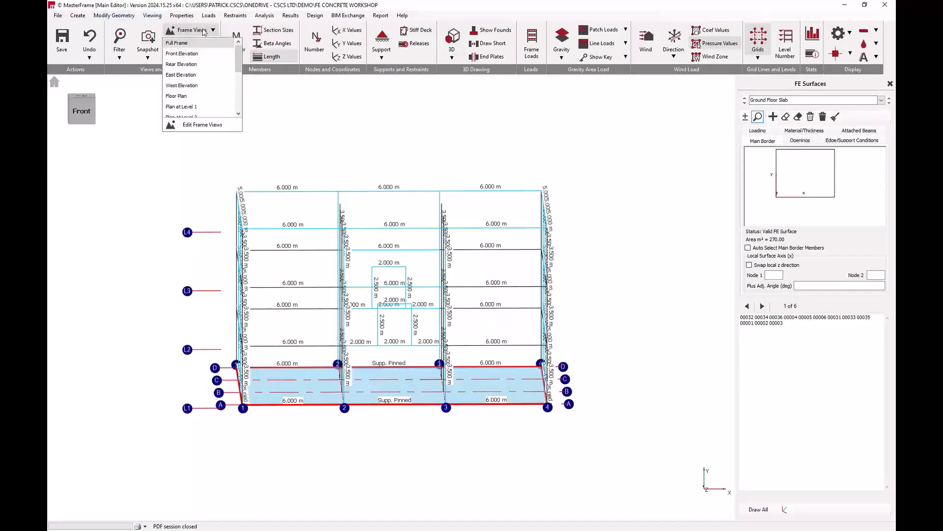
{"action": "left_click", "coordinate": [196, 107]}
{"action": "left_click", "coordinate": [773, 117]}
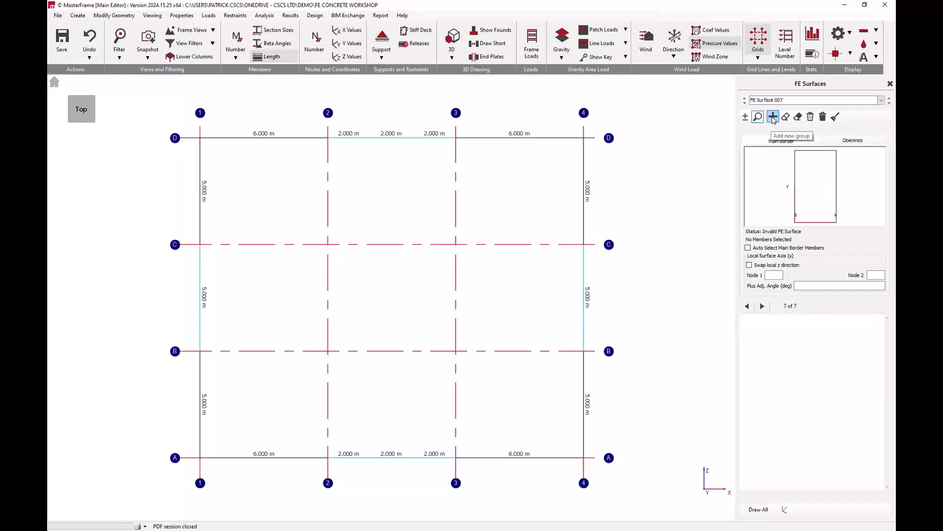
{"action": "type", "text": "1st Floor Slab"}
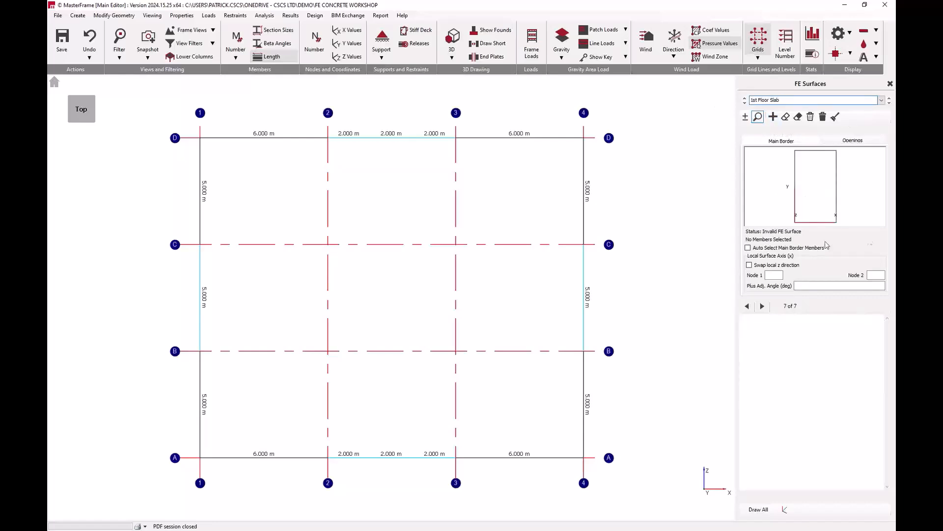
{"action": "left_click", "coordinate": [746, 117]}
{"action": "left_click_drag", "start_coordinate": [148, 125], "coordinate": [613, 475]}
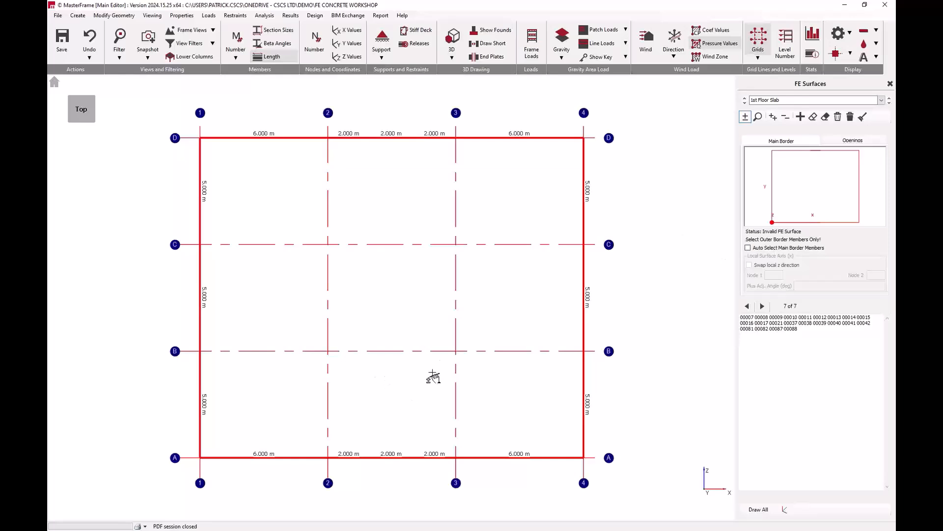
{"action": "left_click", "coordinate": [785, 117]}
{"action": "left_click_drag", "start_coordinate": [150, 134], "coordinate": [615, 483]}
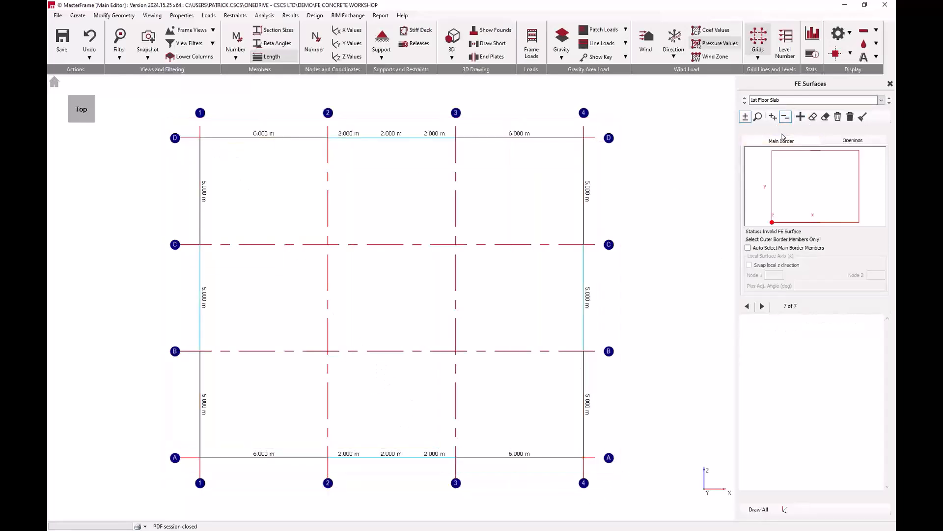
Add the perimeter members along grids 1, D, 4 and A individually as the 1st Floor Slab's main border, omitting the wall-opening members
{"action": "left_click", "coordinate": [773, 117]}
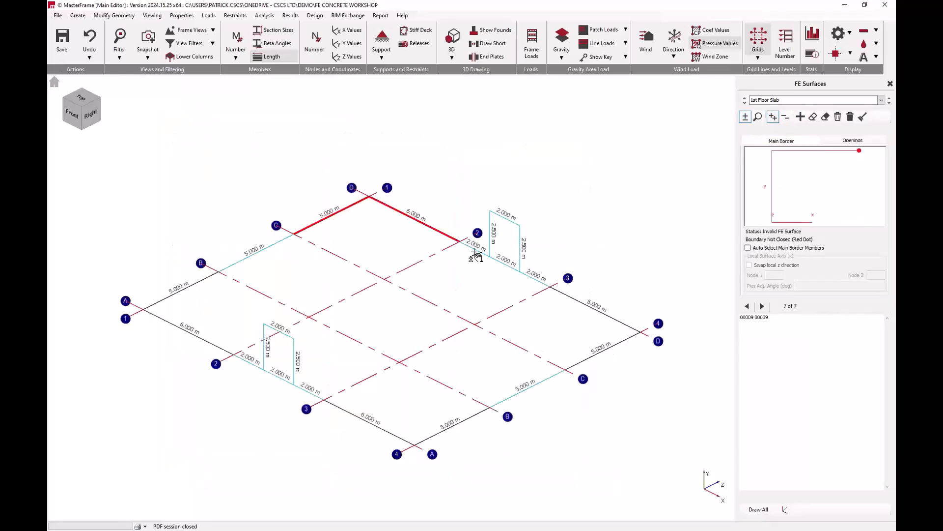
{"action": "left_click", "coordinate": [475, 251]}
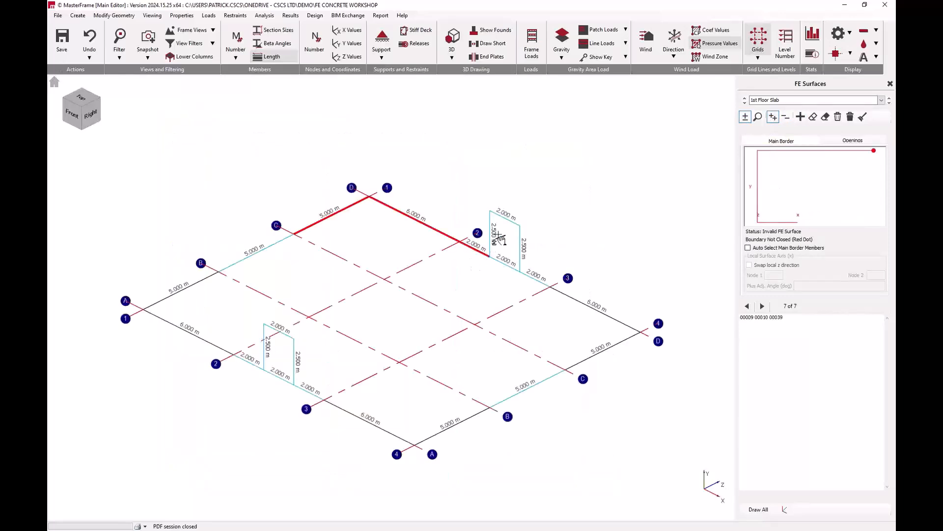
{"action": "left_click", "coordinate": [504, 262]}
{"action": "left_click", "coordinate": [538, 284]}
{"action": "left_click", "coordinate": [571, 296]}
{"action": "left_click", "coordinate": [190, 332]}
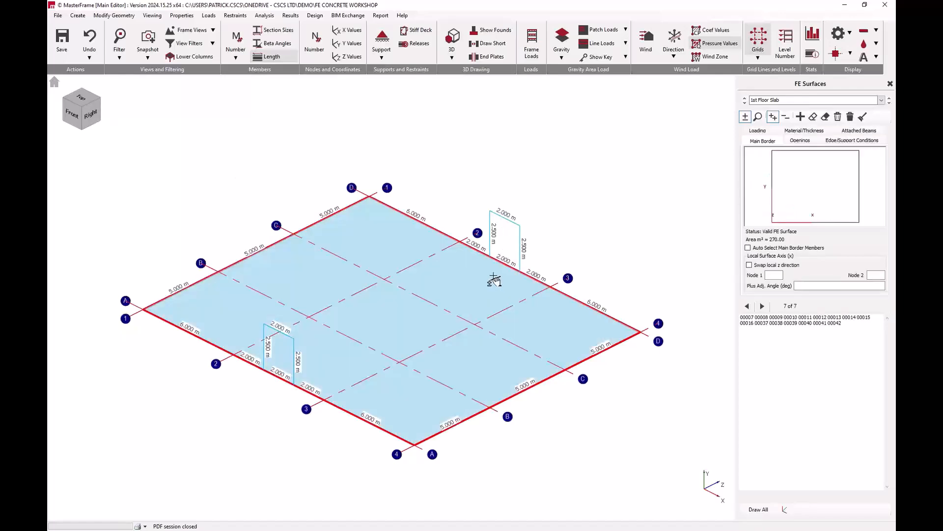
Draw two dummy members in the slab's central bay: a 3 m side 2 m from grid 2, running from grid B, and a 2 m side
{"action": "left_click", "coordinate": [81, 97]}
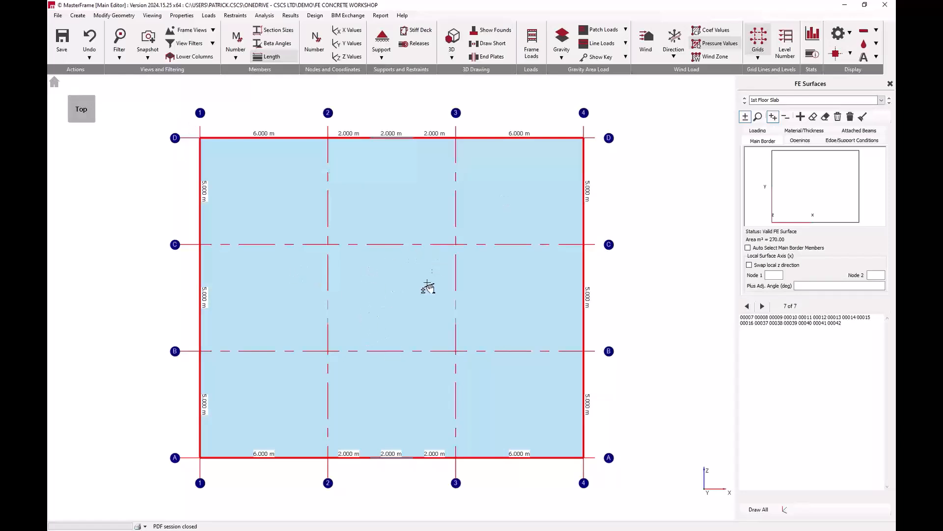
{"action": "right_click", "coordinate": [381, 247]}
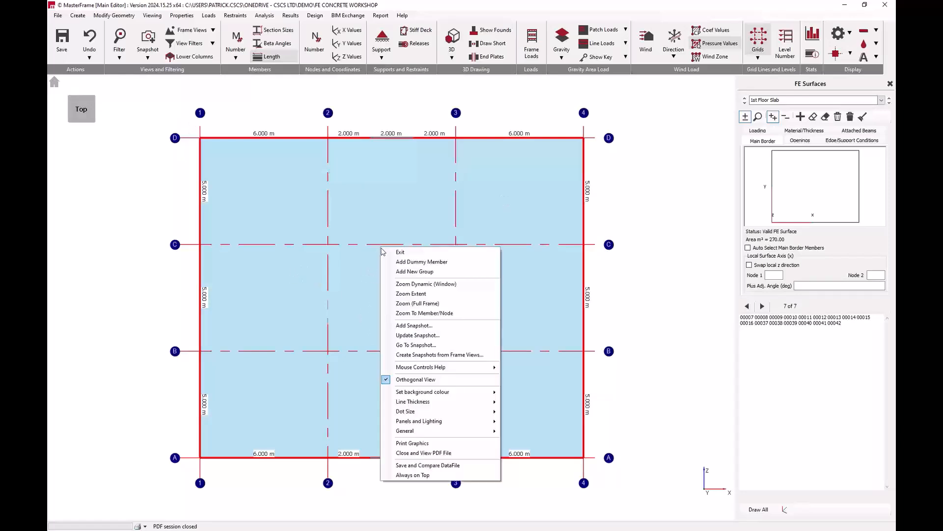
{"action": "left_click", "coordinate": [407, 261]}
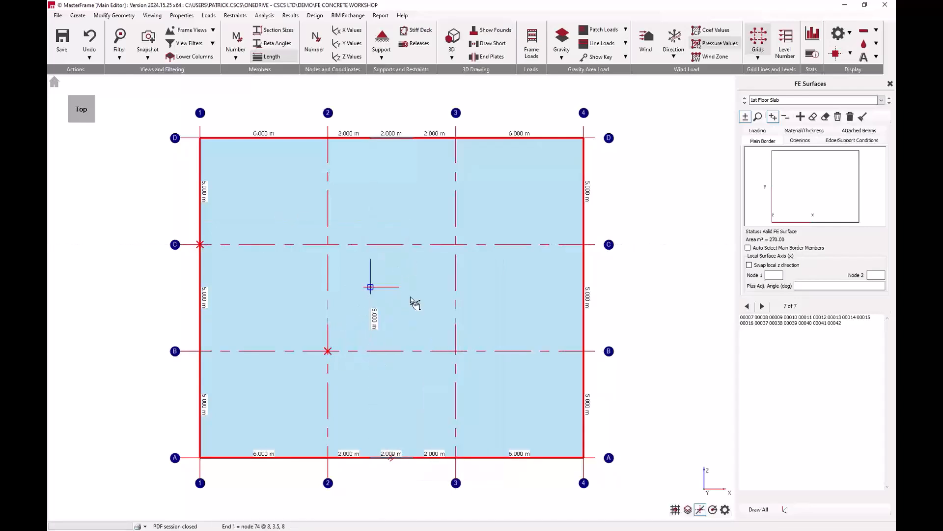
{"action": "left_click", "coordinate": [373, 292]}
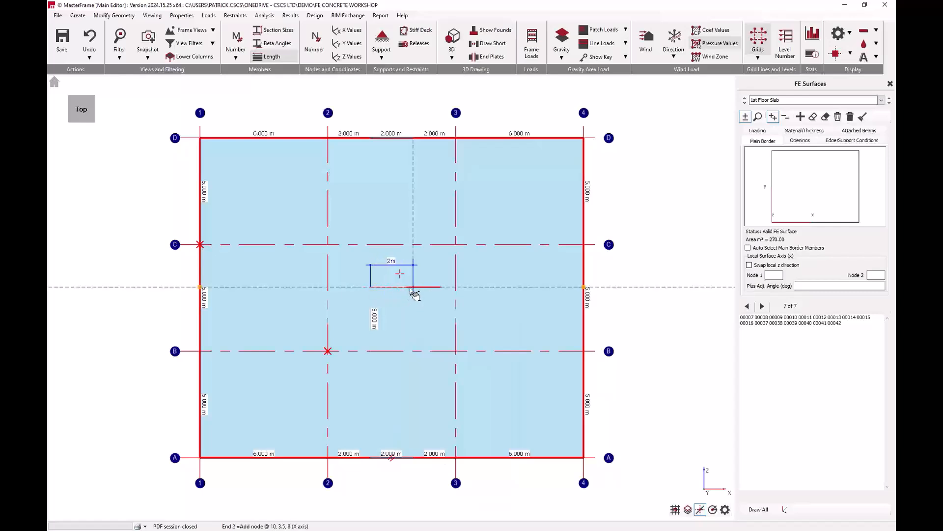
{"action": "left_click", "coordinate": [410, 289]}
Close the slab opening outline with a second 3 m dummy member down to grid B and a 2 m dummy member along grid B
{"action": "right_click", "coordinate": [421, 288]}
{"action": "left_click", "coordinate": [426, 294]}
{"action": "left_click", "coordinate": [416, 291]}
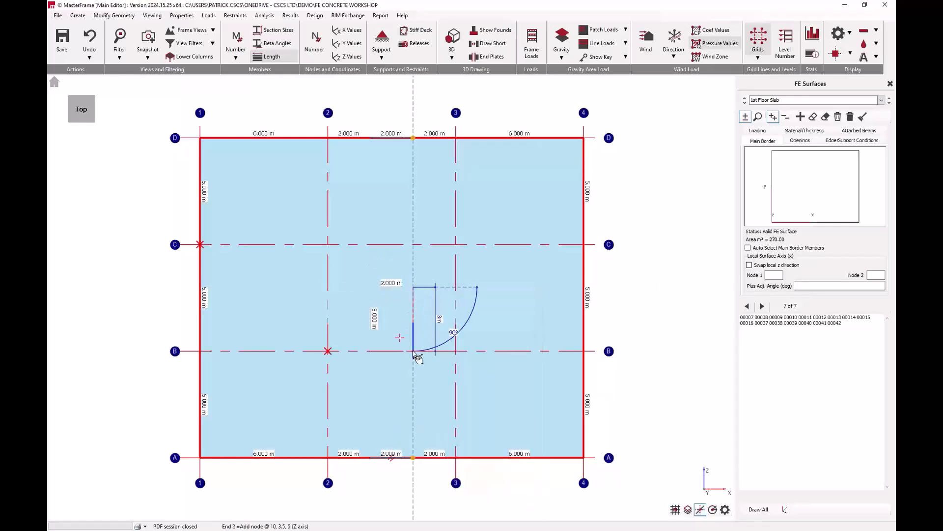
{"action": "left_click", "coordinate": [413, 351]}
{"action": "right_click", "coordinate": [421, 350]}
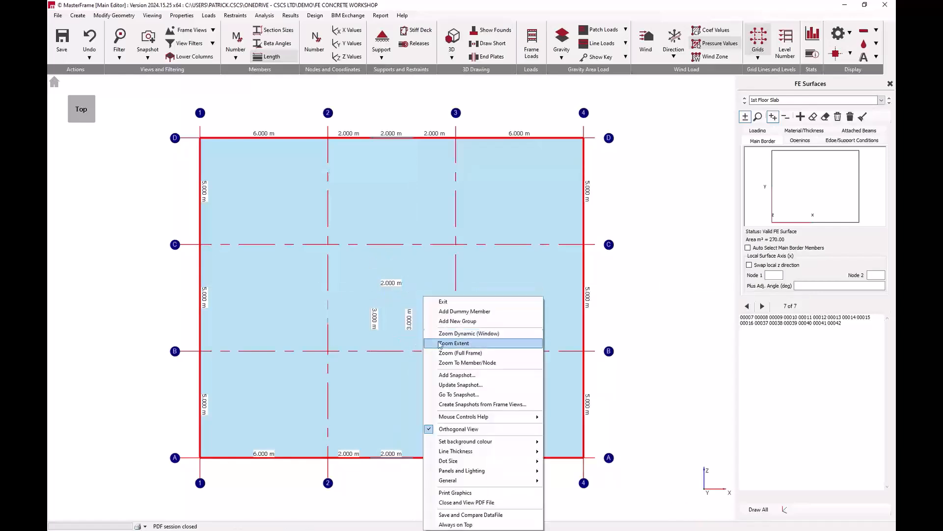
{"action": "left_click", "coordinate": [450, 313]}
{"action": "left_click", "coordinate": [417, 352]}
{"action": "left_click", "coordinate": [375, 352]}
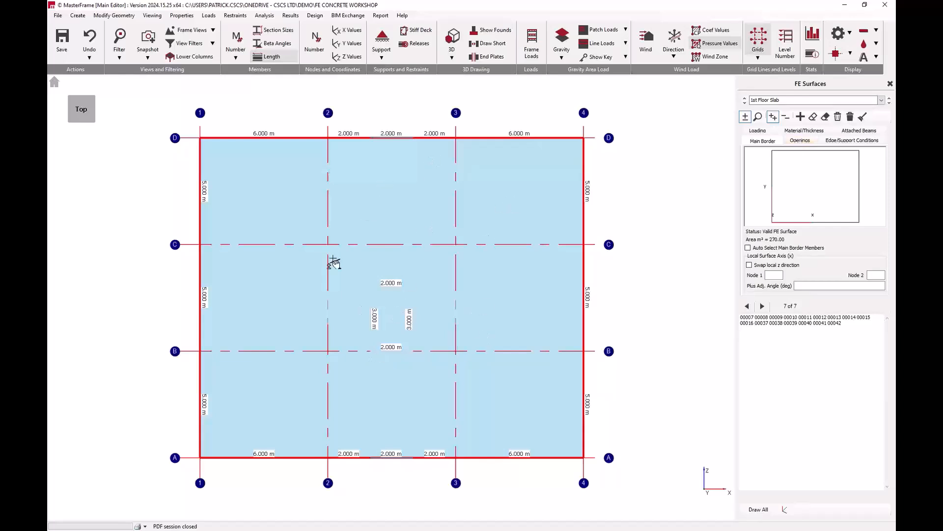
{"action": "right_click", "coordinate": [360, 292]}
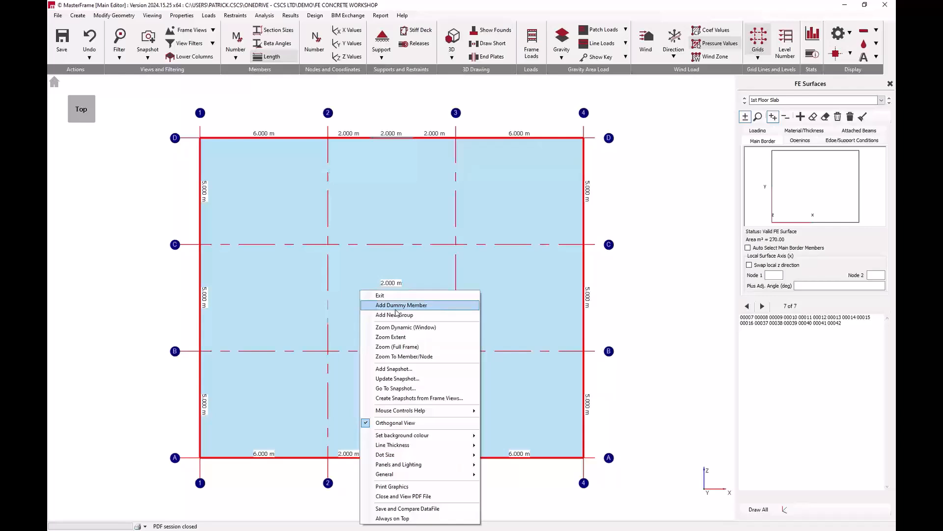
{"action": "left_click", "coordinate": [384, 305]}
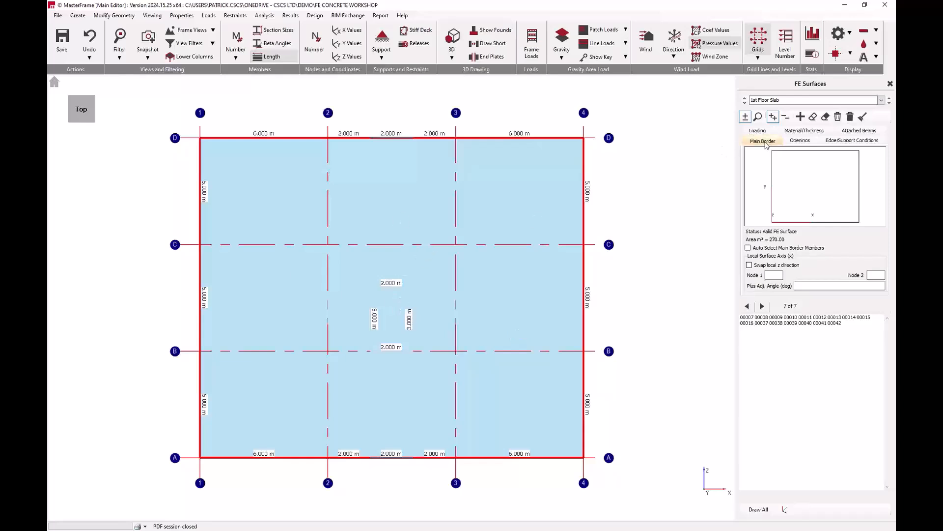
Auto-pick the dummy-member rectangle as Opening 1 of the 1st Floor Slab and return to the main border
{"action": "left_click", "coordinate": [800, 142]}
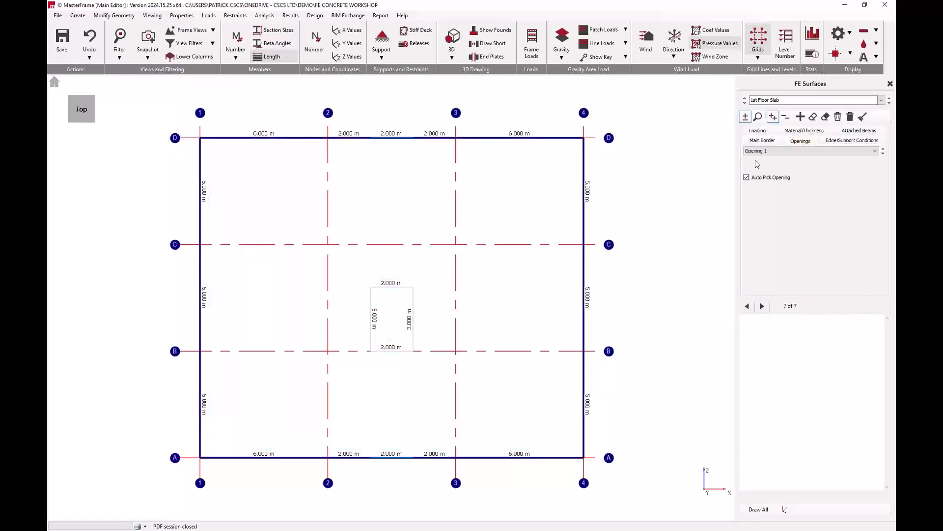
{"action": "left_click", "coordinate": [393, 316]}
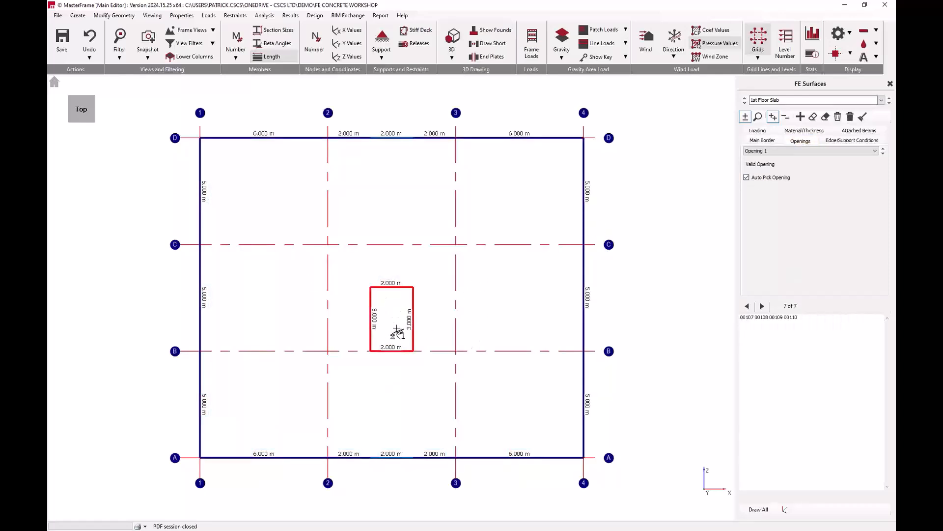
{"action": "left_click", "coordinate": [807, 143]}
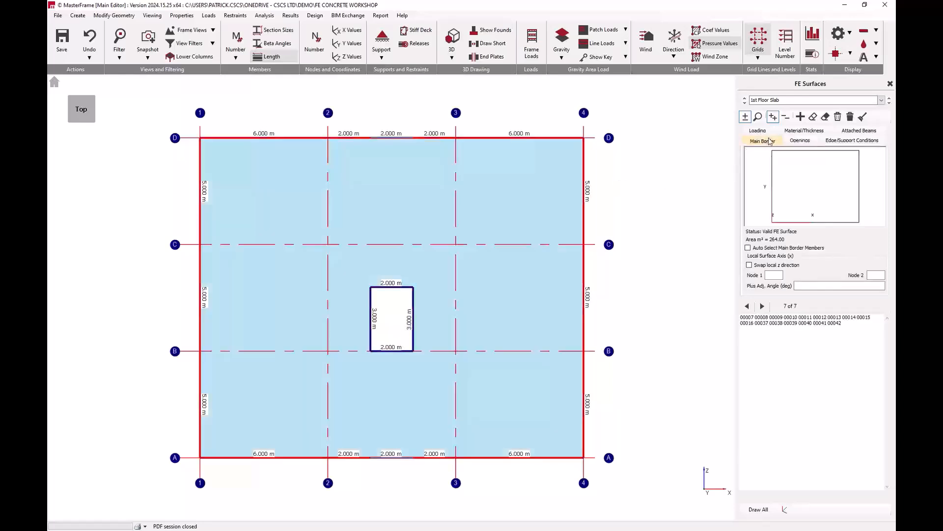
Examine the 1st Floor Slab's edge and support conditions, attached-beam options and material/thickness settings in an isometric view
{"action": "left_click", "coordinate": [834, 141]}
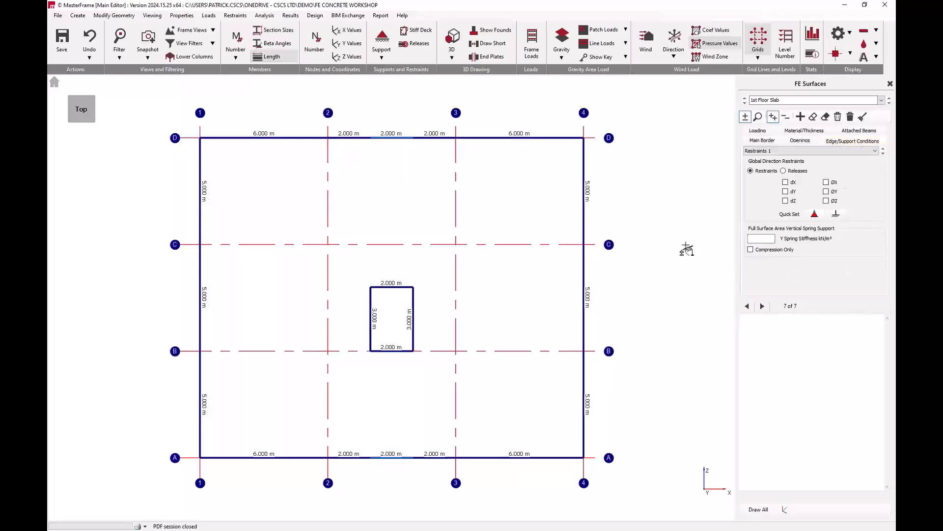
{"action": "left_click", "coordinate": [92, 121]}
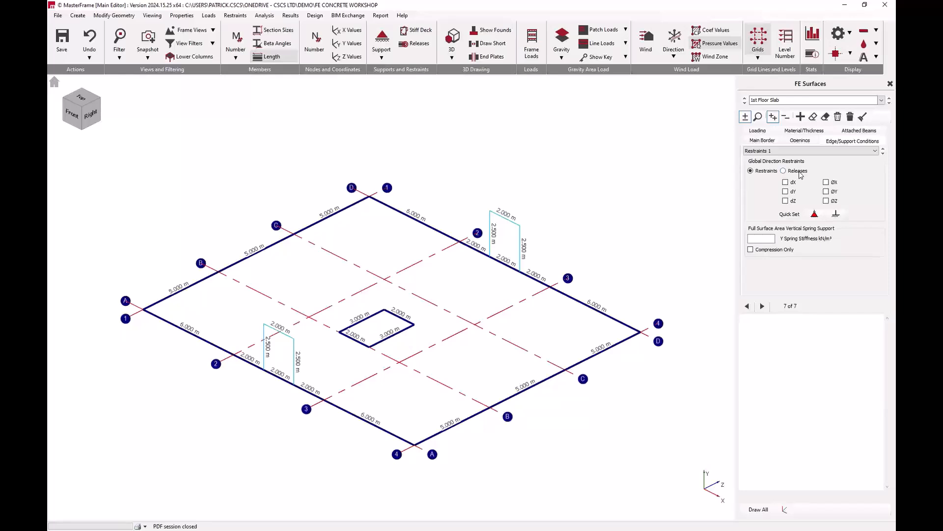
{"action": "left_click", "coordinate": [872, 131]}
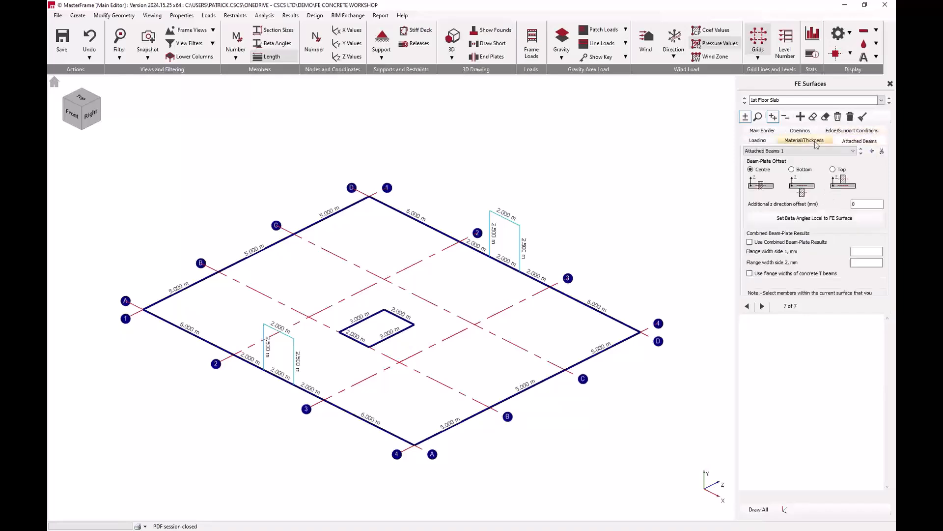
{"action": "left_click", "coordinate": [804, 140]}
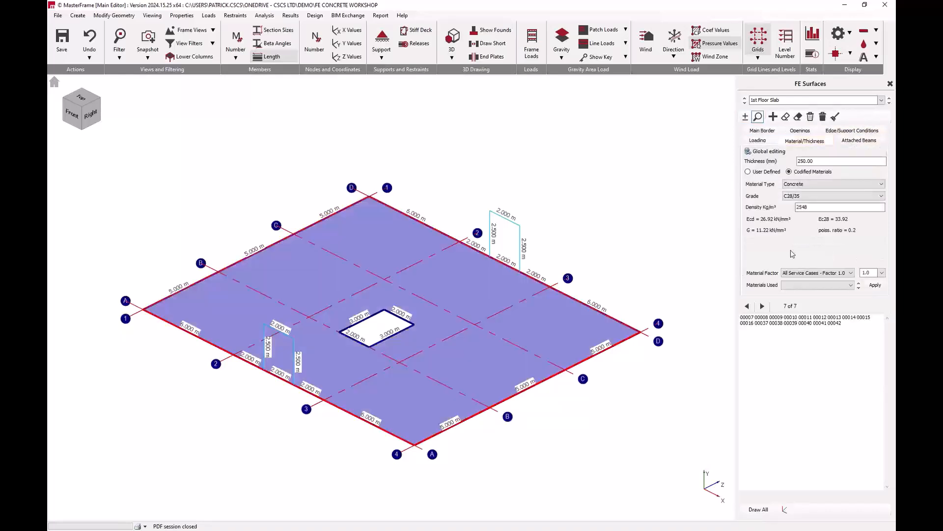
Add a full-area dead load to the 1st Floor Slab in group D1, global Y direction, with a value of -2.5 kN/m²
{"action": "left_click", "coordinate": [768, 146]}
{"action": "left_click", "coordinate": [79, 100]}
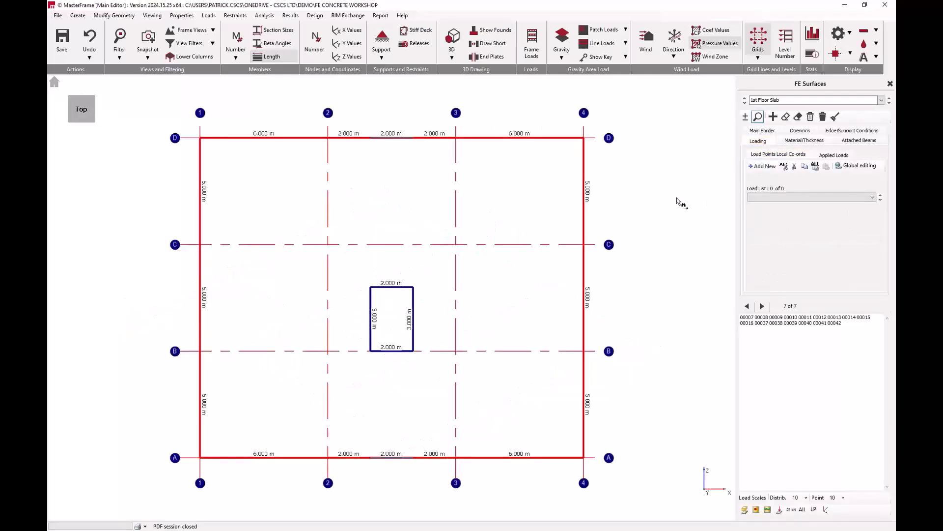
{"action": "left_click", "coordinate": [763, 166]}
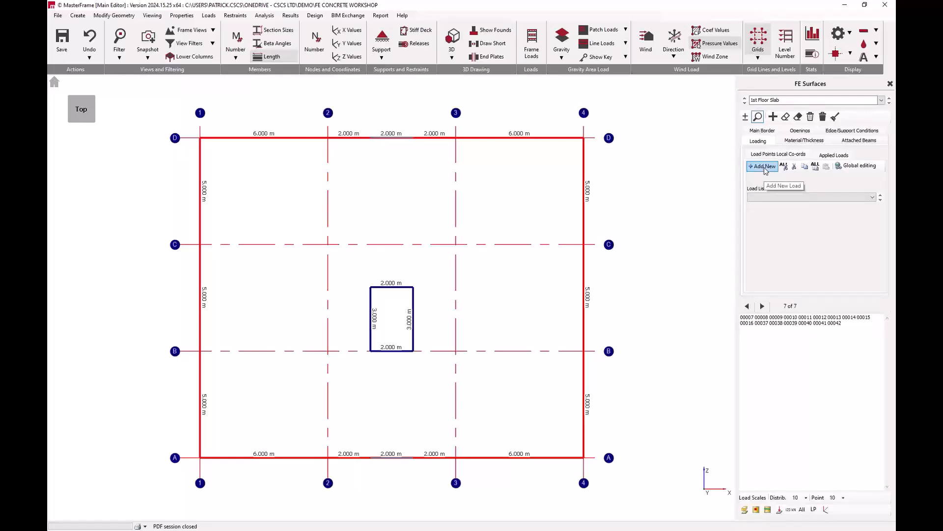
{"action": "left_click", "coordinate": [762, 166]}
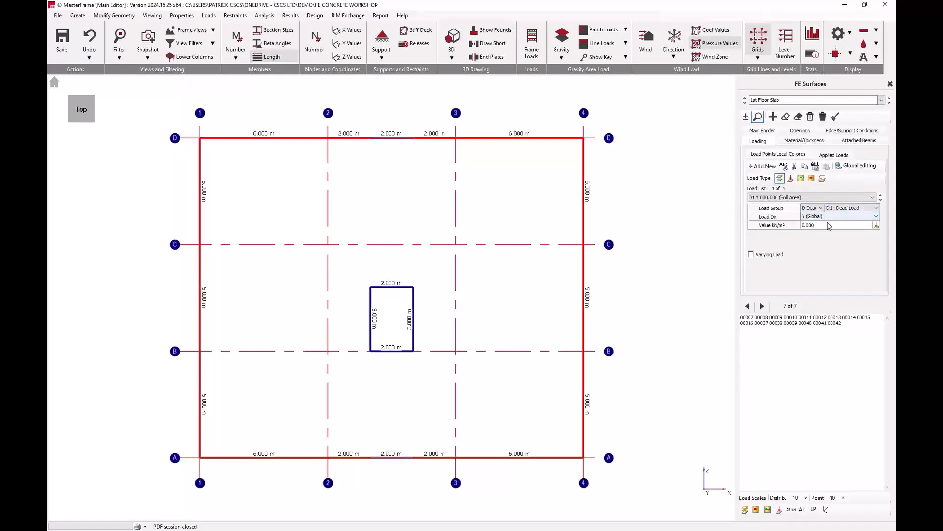
{"action": "left_click", "coordinate": [795, 227]}
{"action": "type", "text": "-2.5"}
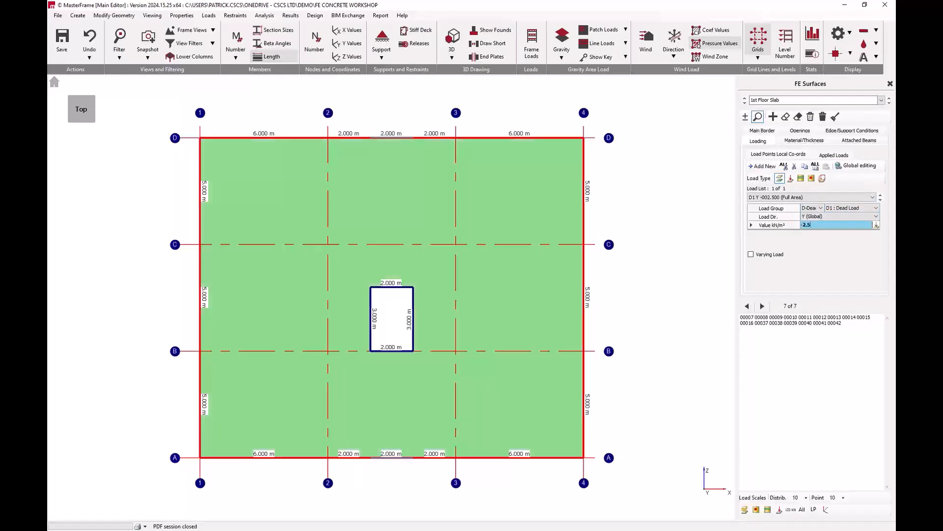
{"action": "key", "text": "Return"}
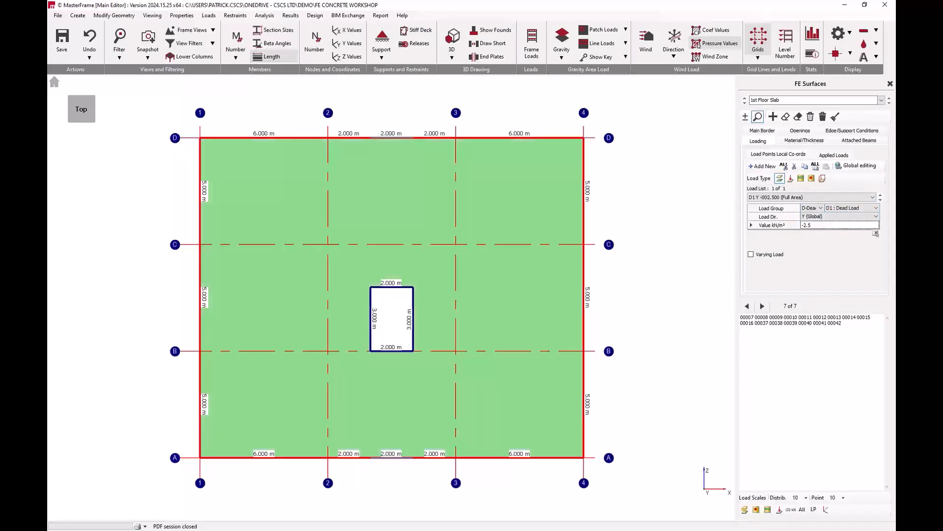
Add a second full-area load to the 1st Floor Slab as Alternate live load, with a value of -4 kN/m²
{"action": "left_click", "coordinate": [768, 167]}
{"action": "left_click", "coordinate": [785, 198]}
{"action": "left_click", "coordinate": [782, 198]}
{"action": "left_click", "coordinate": [816, 209]}
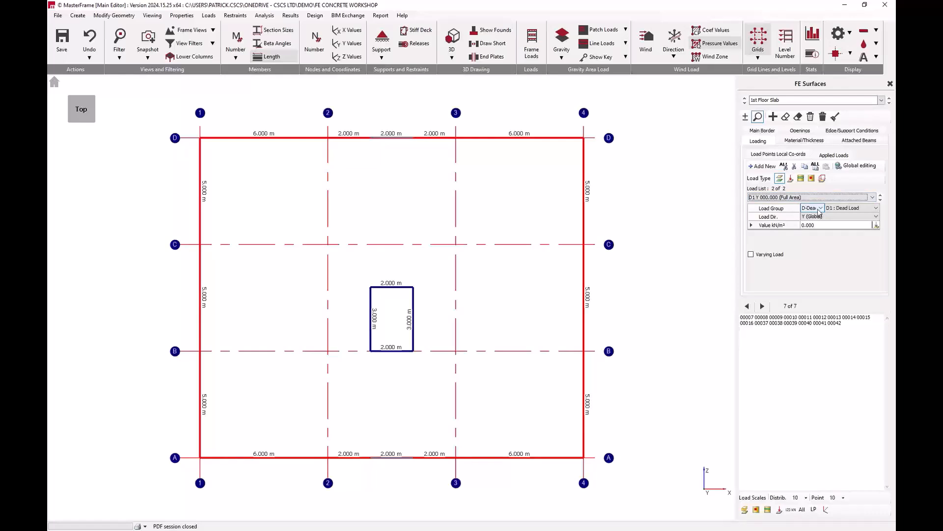
{"action": "left_click", "coordinate": [819, 213]}
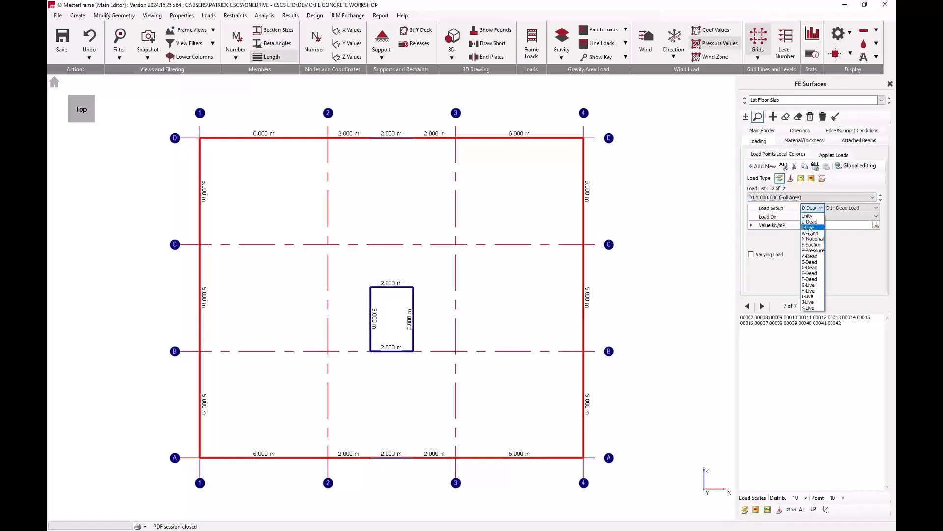
{"action": "left_click", "coordinate": [810, 230]}
{"action": "left_click", "coordinate": [845, 209]}
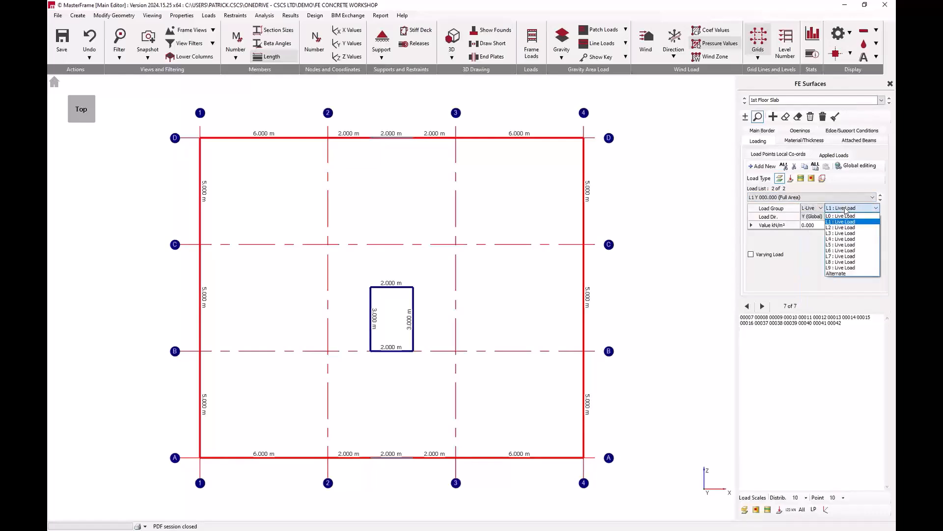
{"action": "left_click", "coordinate": [841, 274]}
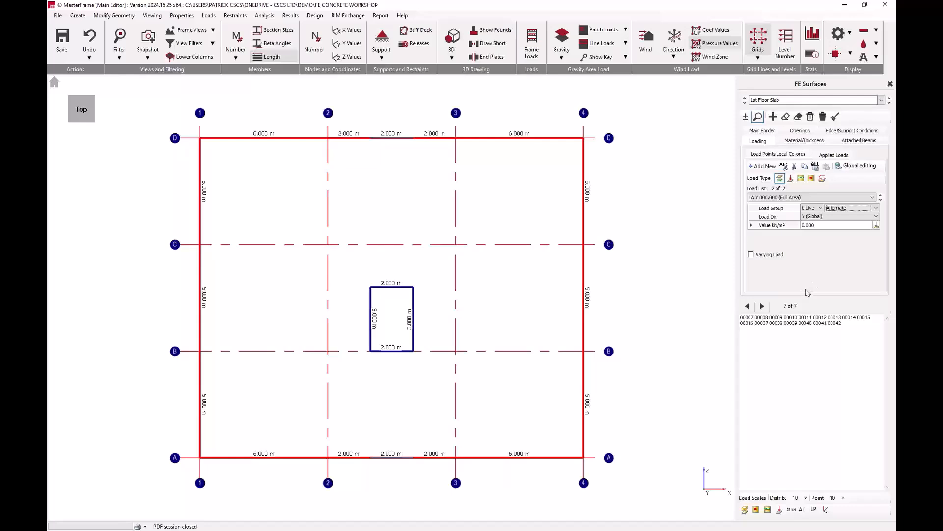
{"action": "left_click", "coordinate": [829, 224]}
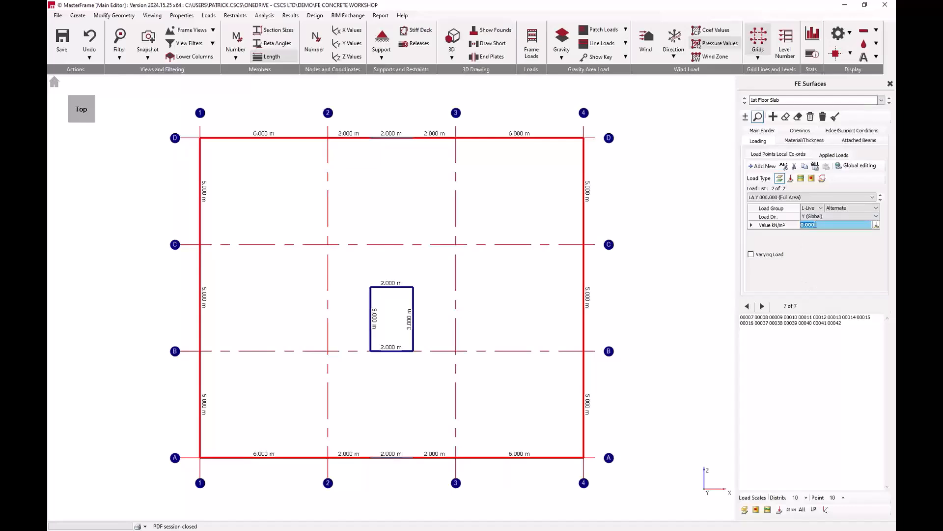
{"action": "type", "text": "-4"}
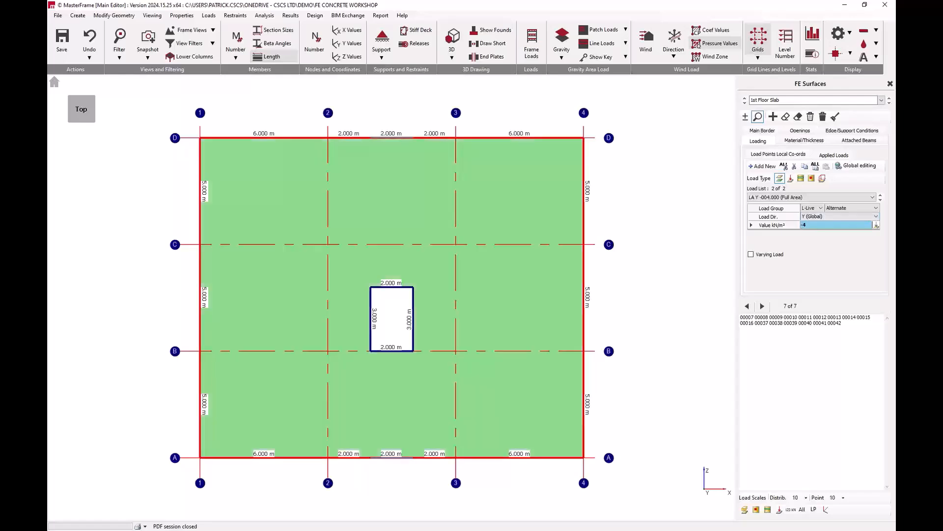
{"action": "left_click", "coordinate": [876, 225]}
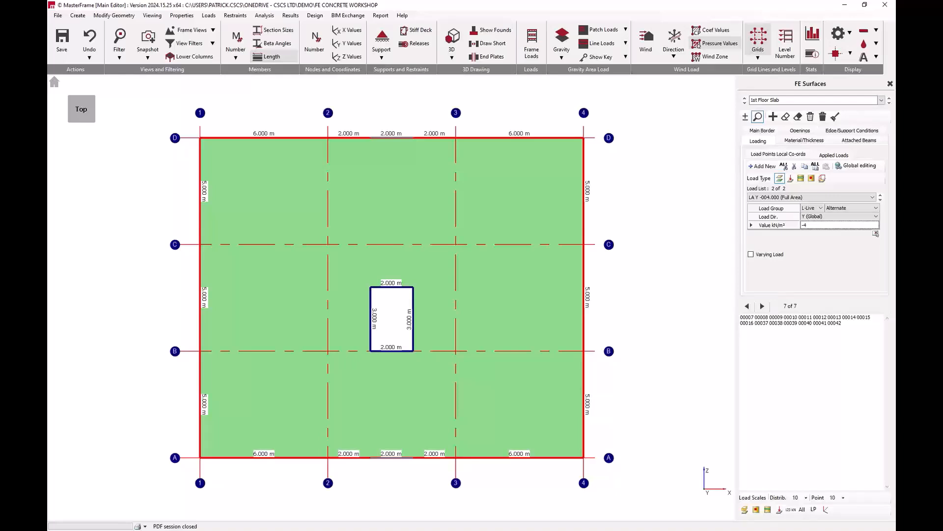
Start defining FE surface alternate loading patterns for Load Set 1 and draw dummy members along grids 2 and 3 from grid D to grid A
{"action": "left_click", "coordinate": [208, 15]}
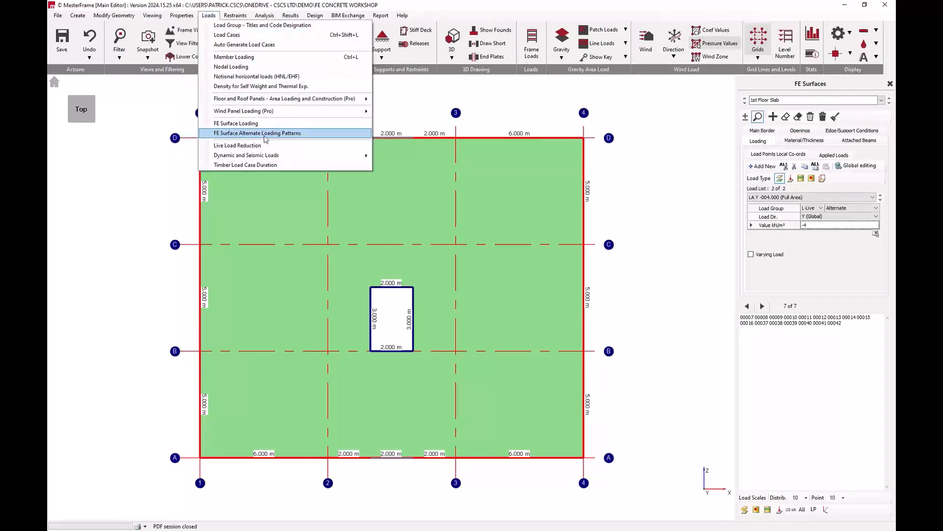
{"action": "left_click", "coordinate": [264, 135]}
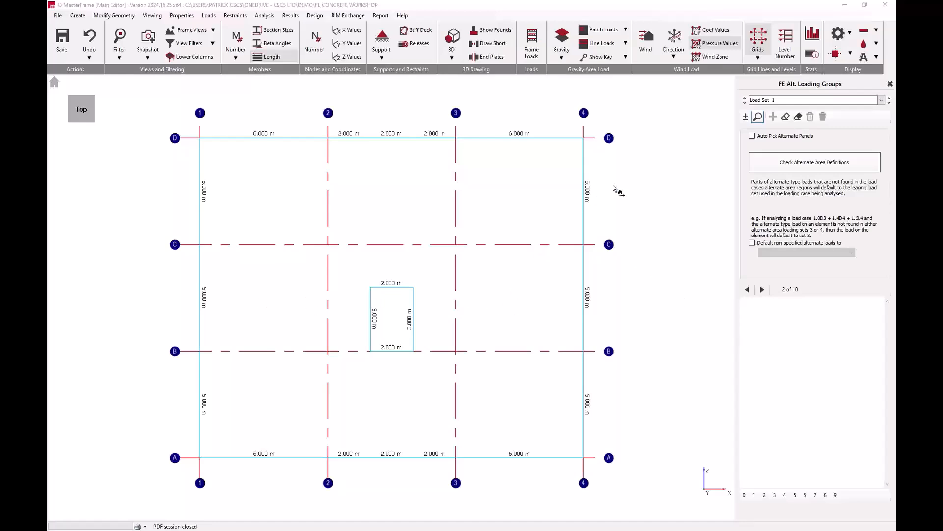
{"action": "left_click", "coordinate": [746, 117]}
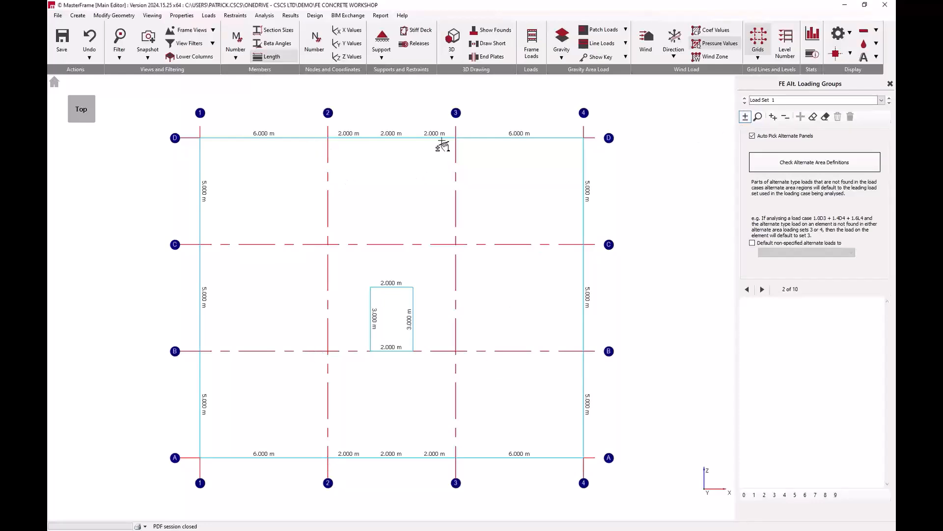
{"action": "right_click", "coordinate": [292, 171]}
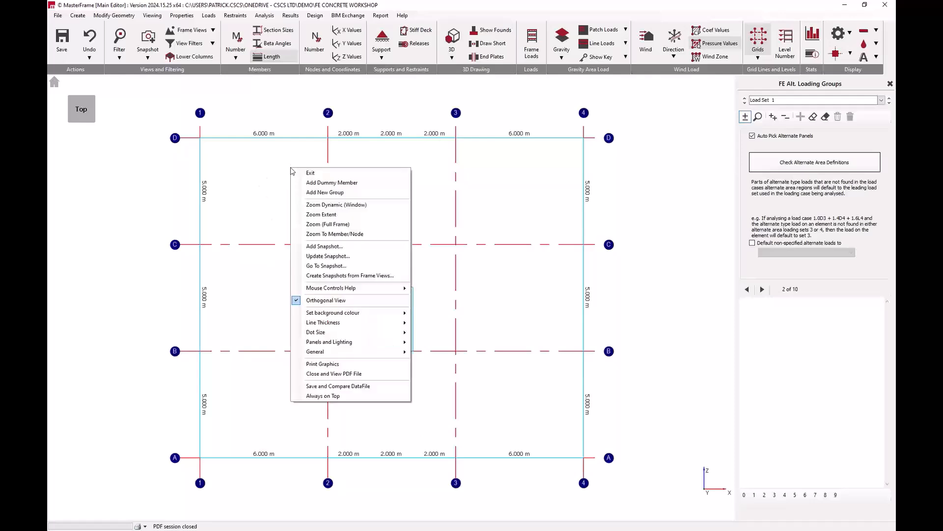
{"action": "left_click", "coordinate": [317, 184]}
{"action": "left_click", "coordinate": [328, 138]}
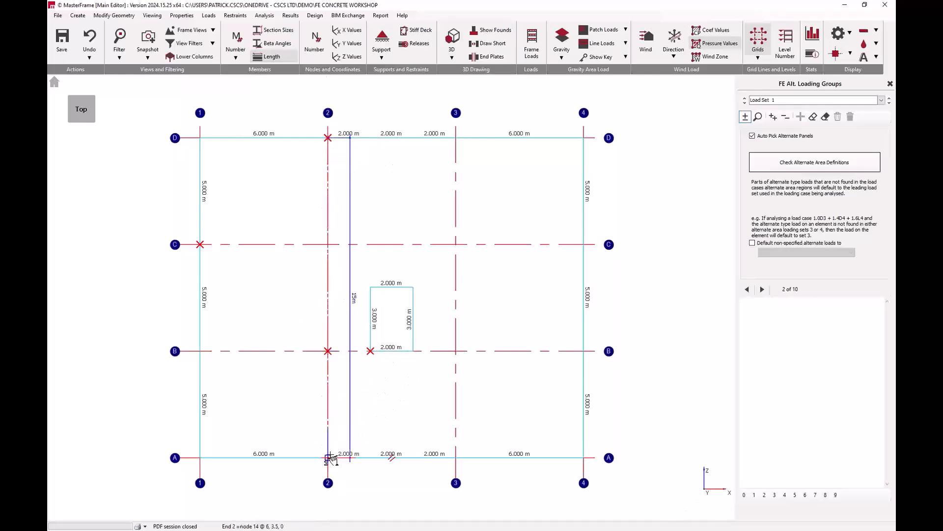
{"action": "left_click", "coordinate": [328, 457]}
{"action": "left_click", "coordinate": [456, 138]}
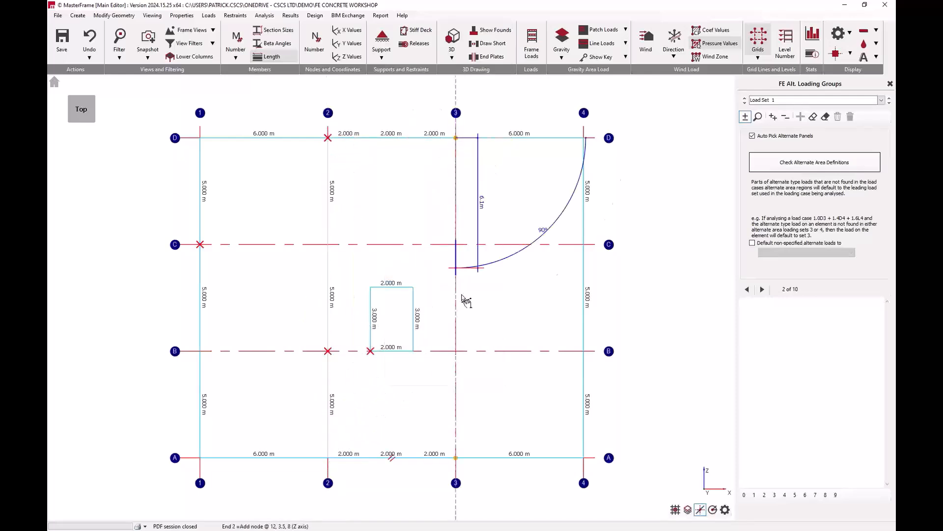
{"action": "left_click", "coordinate": [456, 457]}
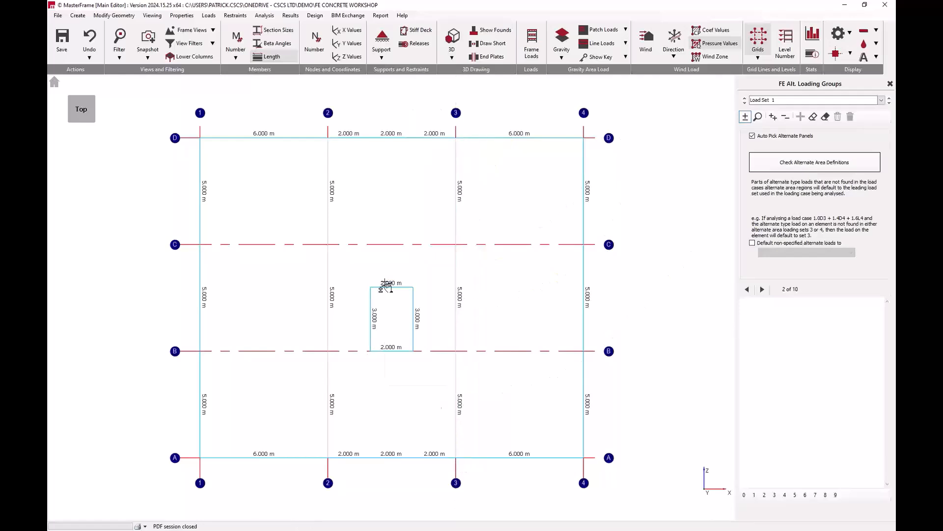
Draw dummy members along grids C and B from grid 1 to grid 4 to finish dividing the slab into bays
{"action": "right_click", "coordinate": [276, 186]}
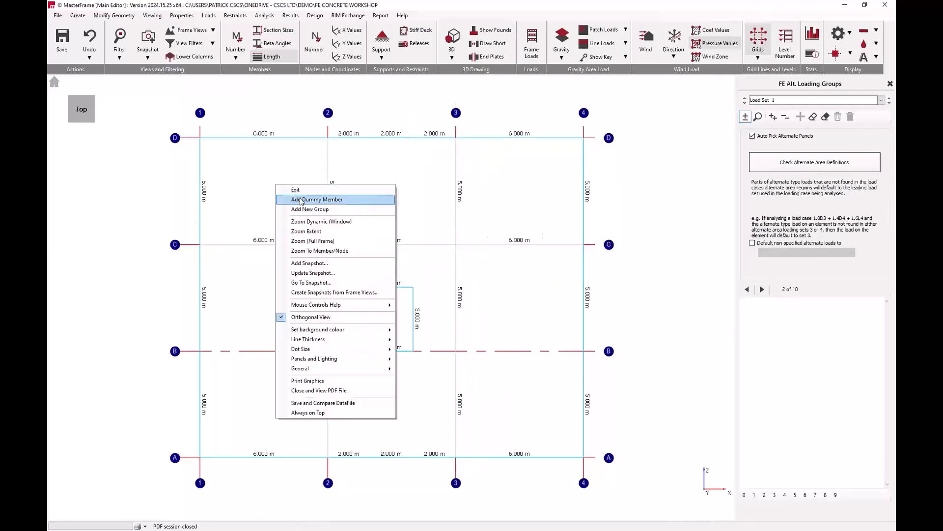
{"action": "left_click", "coordinate": [301, 201]}
{"action": "left_click", "coordinate": [200, 351]}
{"action": "left_click", "coordinate": [583, 351]}
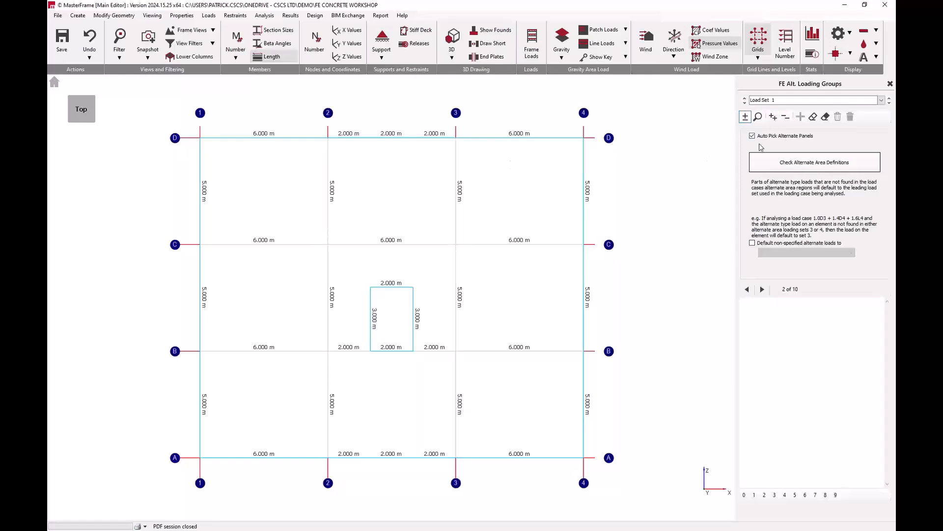
Auto-pick the slab bays between grids 1 and 2 and between grids 3 and 4 as Load Set 1
{"action": "left_click", "coordinate": [786, 117]}
{"action": "left_click", "coordinate": [268, 175]}
{"action": "left_click", "coordinate": [280, 289]}
{"action": "left_click", "coordinate": [536, 191]}
{"action": "left_click", "coordinate": [521, 290]}
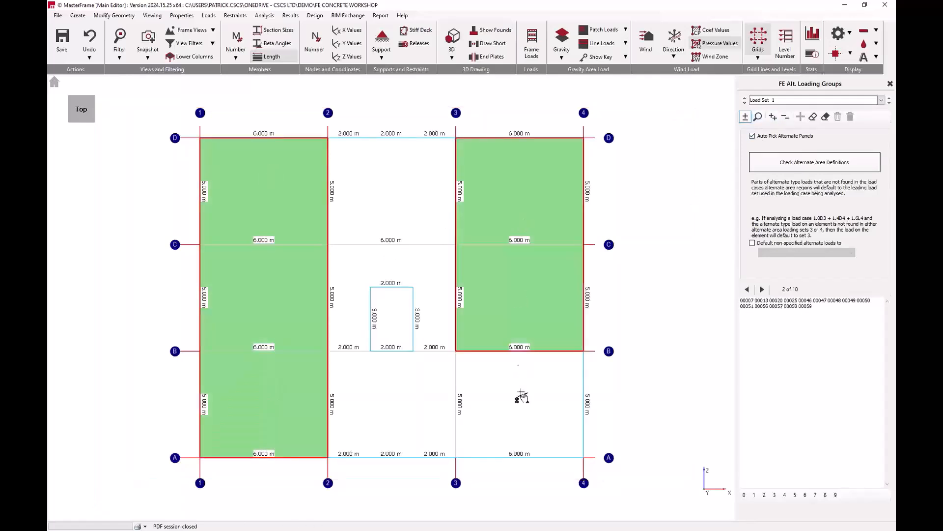
{"action": "left_click", "coordinate": [522, 372]}
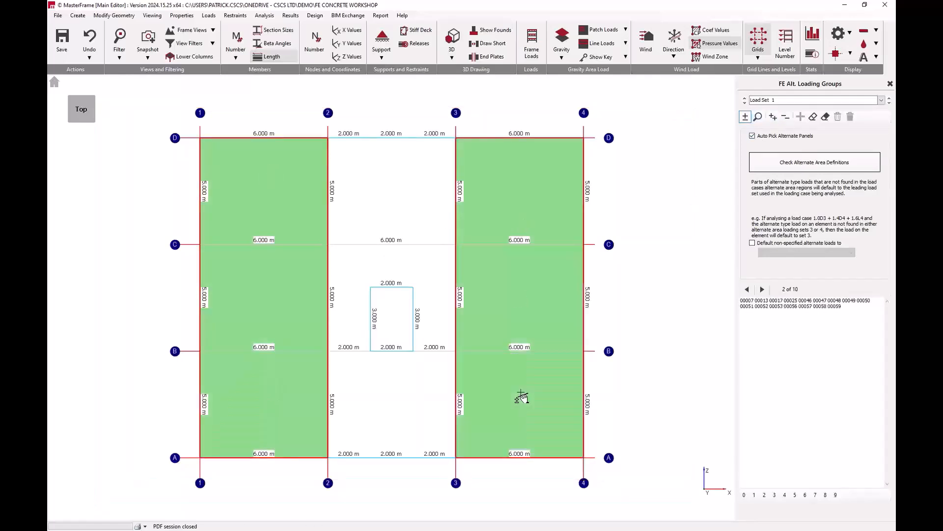
Auto-pick the slab strip between grids 2 and 3 as Load Set 2 and compare it with Load Set 1
{"action": "left_click", "coordinate": [889, 103]}
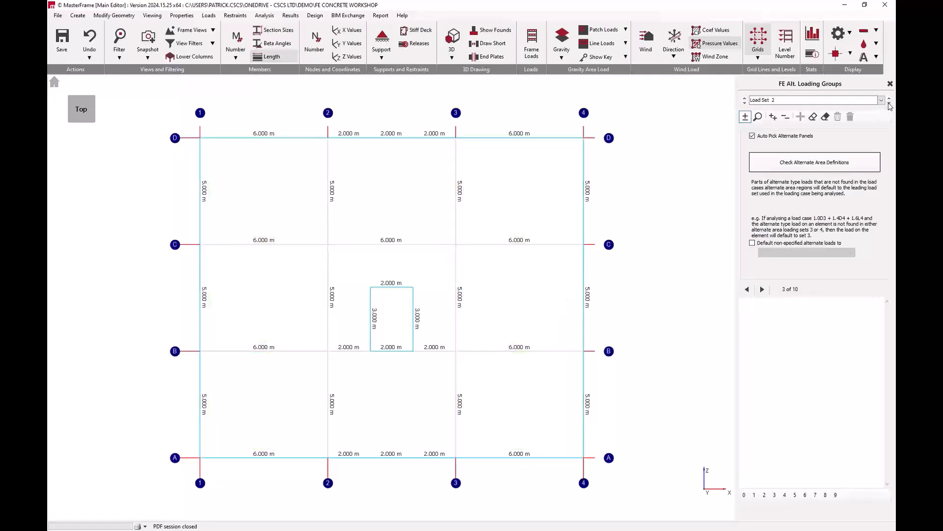
{"action": "left_click", "coordinate": [412, 385]}
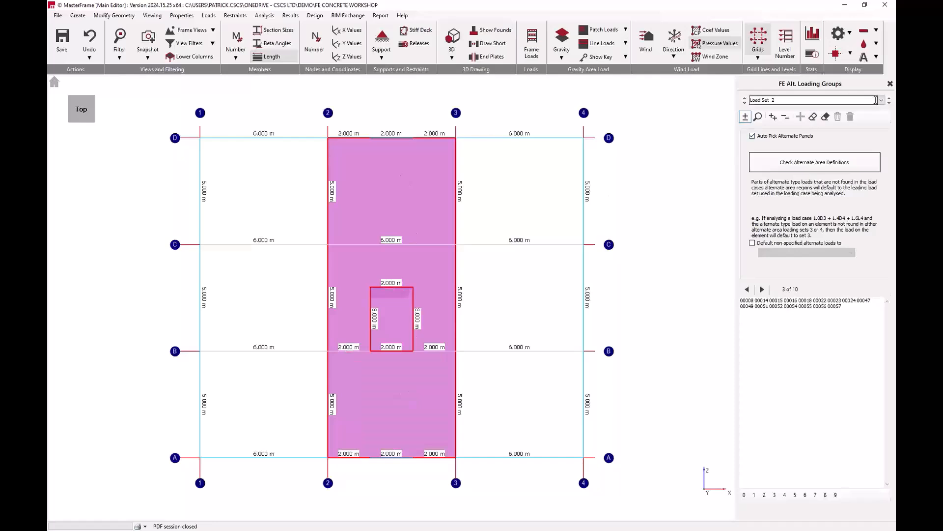
{"action": "left_click", "coordinate": [891, 98]}
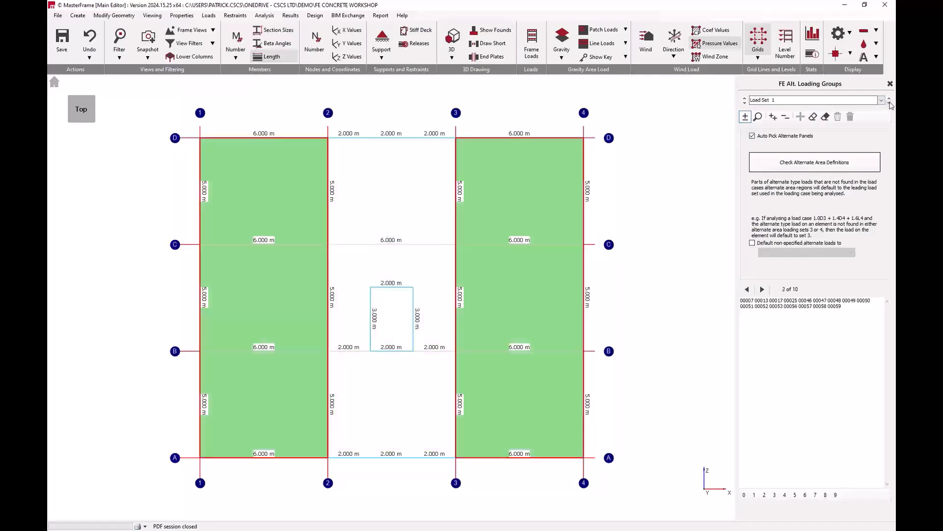
{"action": "left_click", "coordinate": [891, 104]}
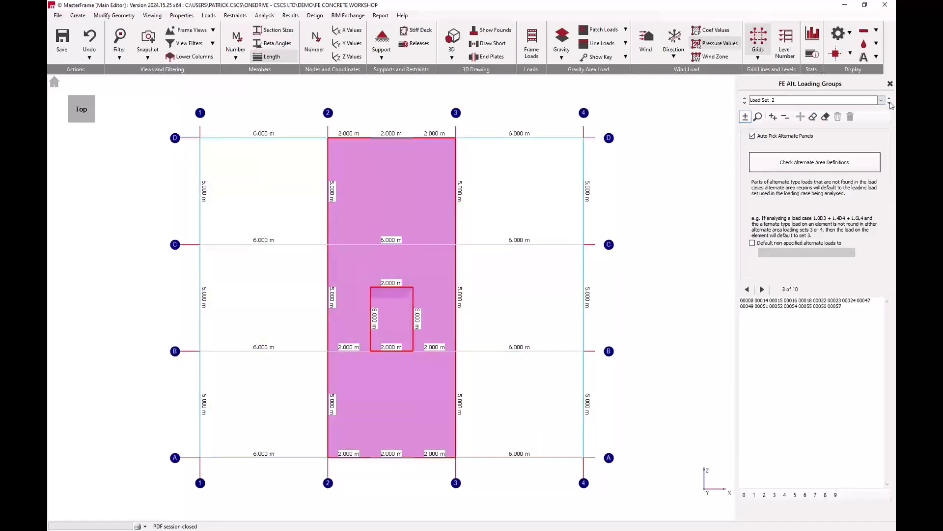
Auto-pick the slab strips C–D and A–B as Load Set 3, and the middle strip B–C as Load Set 4
{"action": "left_click", "coordinate": [890, 104]}
{"action": "left_click", "coordinate": [524, 202]}
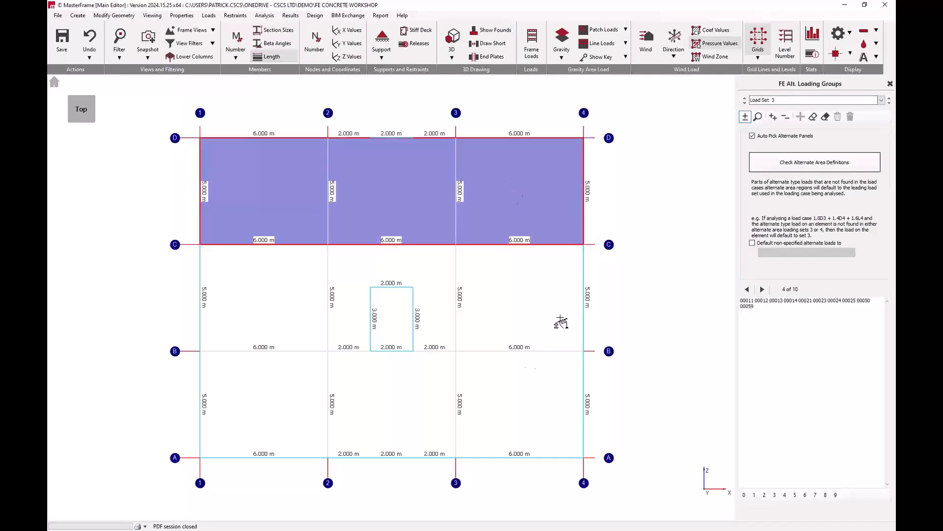
{"action": "left_click", "coordinate": [513, 402]}
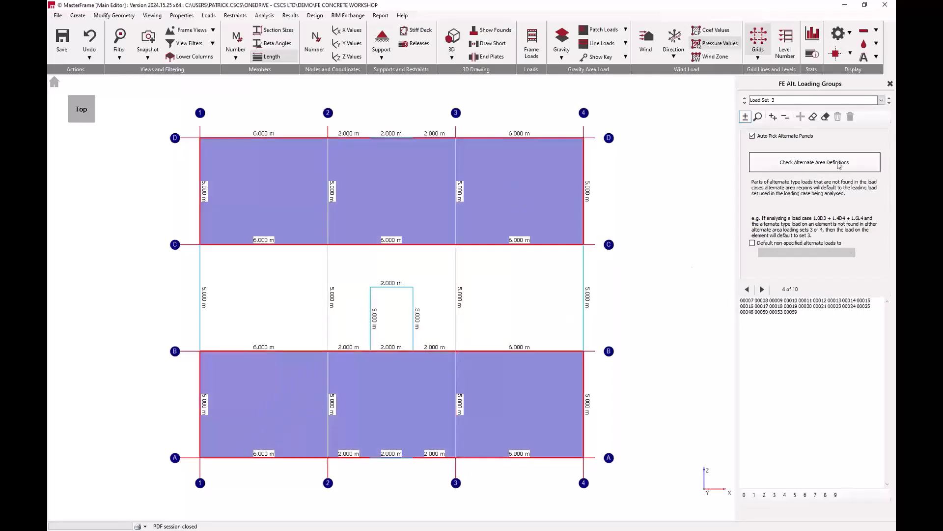
{"action": "left_click", "coordinate": [889, 103]}
{"action": "left_click", "coordinate": [516, 285]}
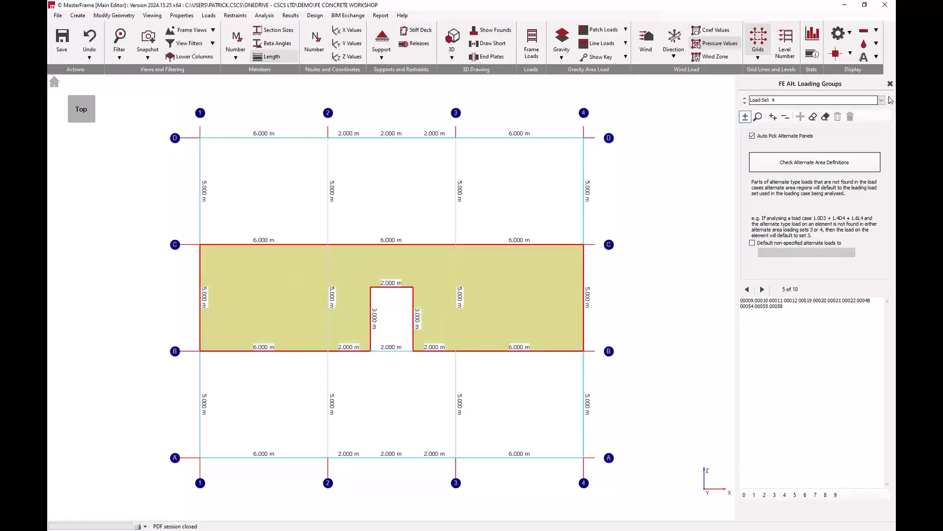
Review the alternate load sets individually and overlaid in an isometric view, and close the alternate loading groups
{"action": "key", "text": "Home"}
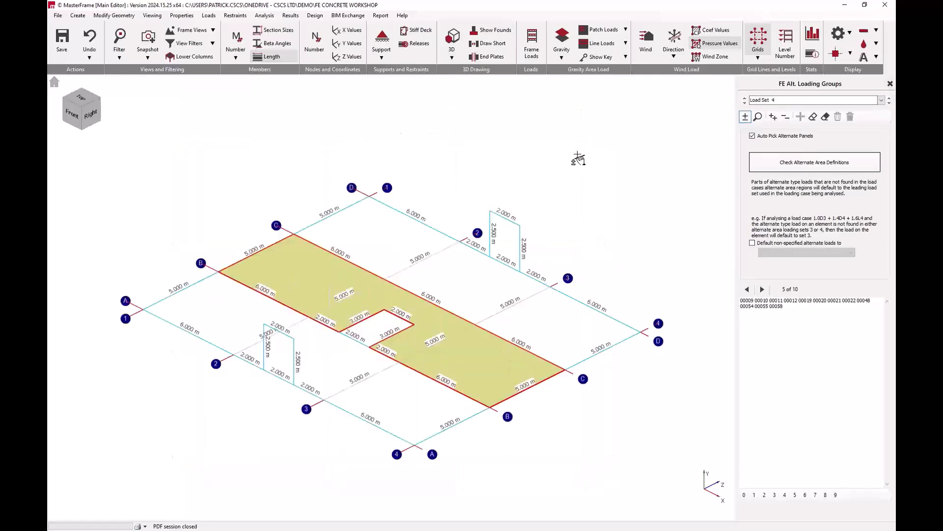
{"action": "left_click", "coordinate": [889, 102]}
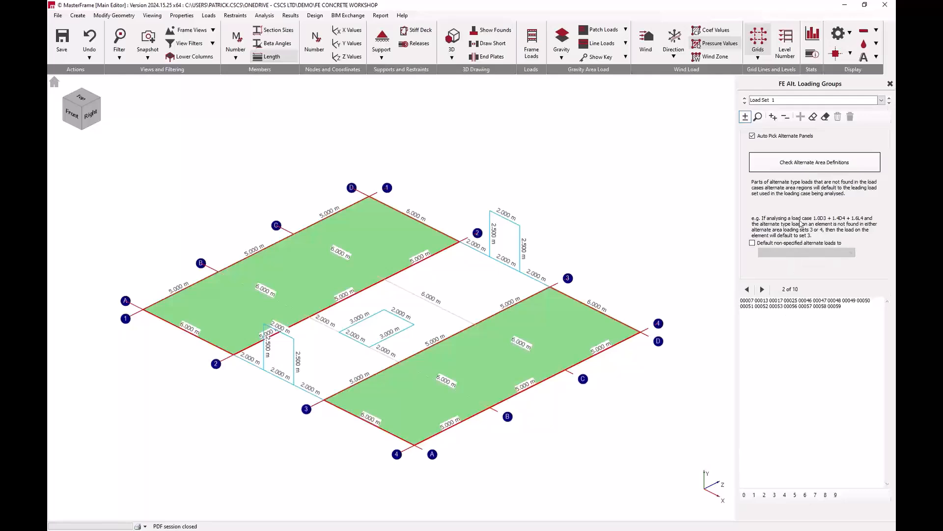
{"action": "left_click", "coordinate": [764, 495]}
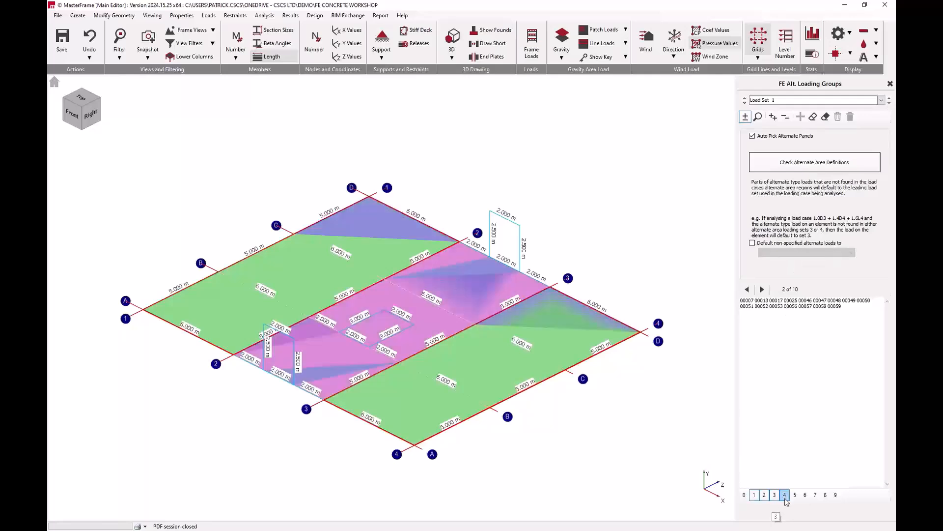
{"action": "left_click", "coordinate": [755, 495]}
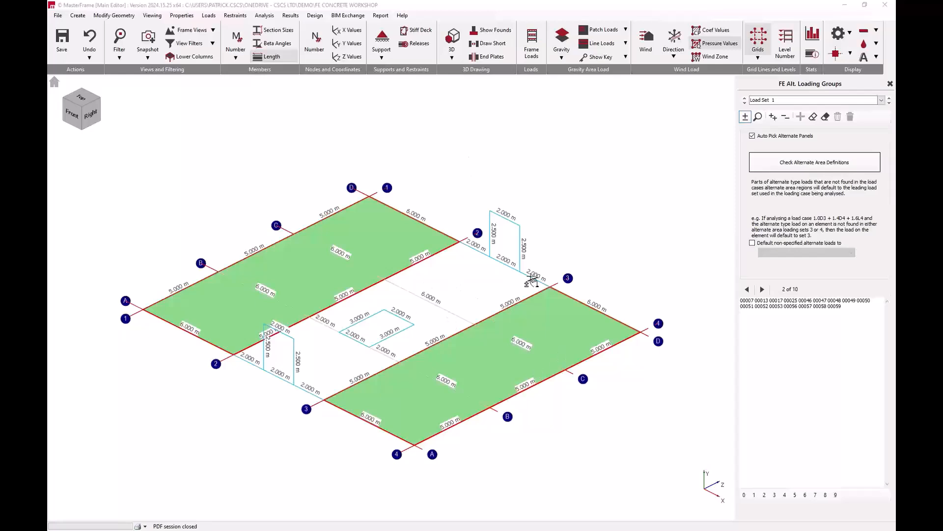
{"action": "left_click", "coordinate": [890, 84]}
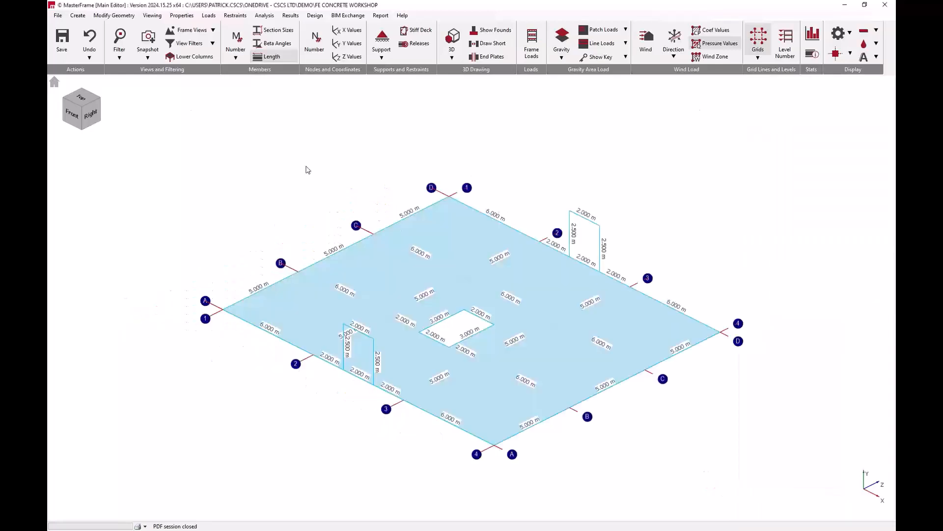
Start a copy of frame entities with slabs and walls included, and select the level L2 slab
{"action": "left_click", "coordinate": [56, 83]}
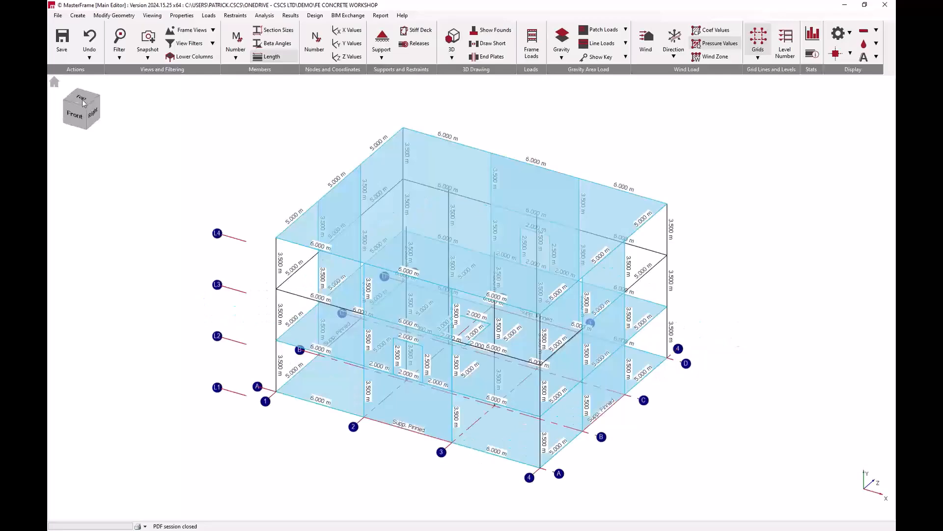
{"action": "middle_click_drag", "start_coordinate": [436, 339], "coordinate": [470, 232]}
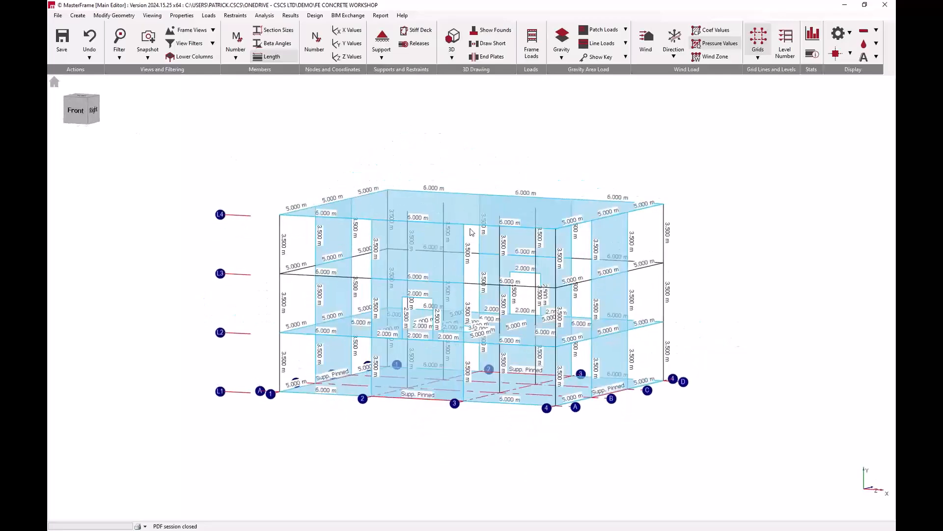
{"action": "left_click", "coordinate": [452, 37]}
{"action": "left_click", "coordinate": [452, 37]}
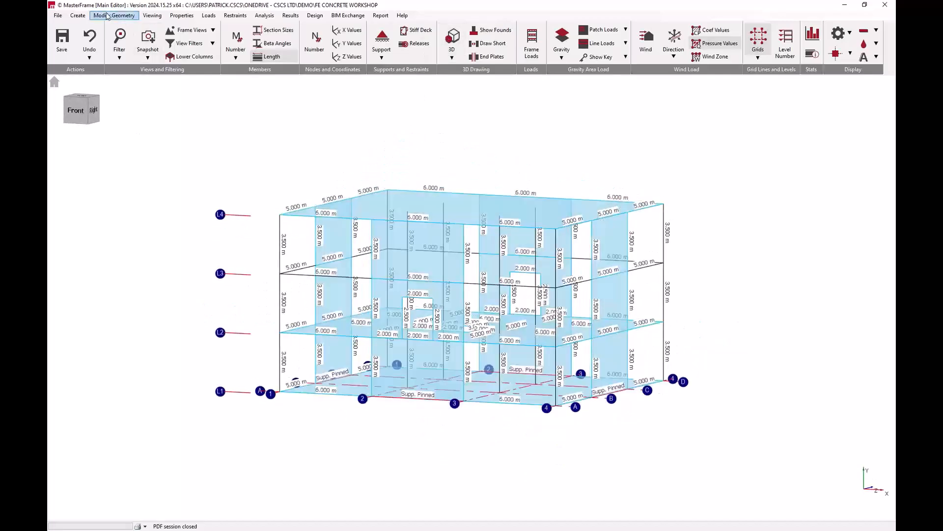
{"action": "left_click", "coordinate": [77, 15]}
{"action": "left_click", "coordinate": [108, 136]}
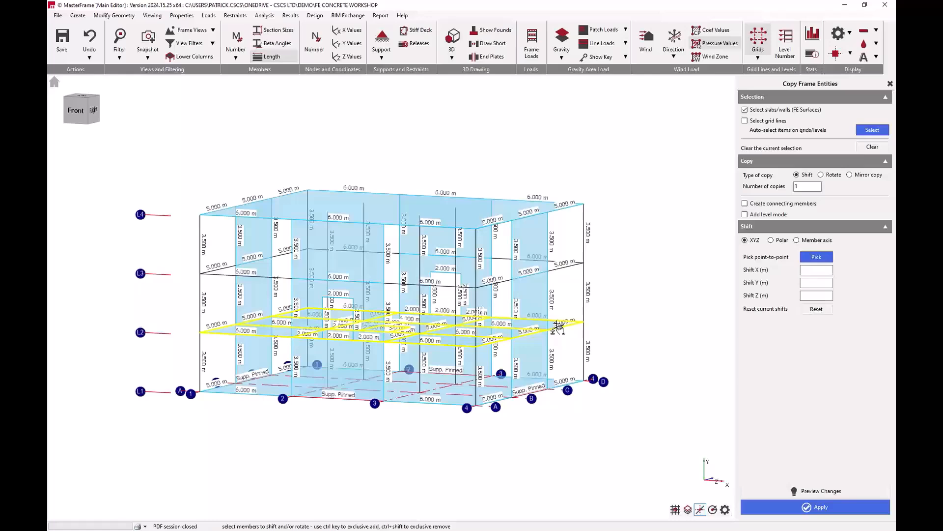
{"action": "middle_click_drag", "start_coordinate": [570, 326], "coordinate": [566, 343]}
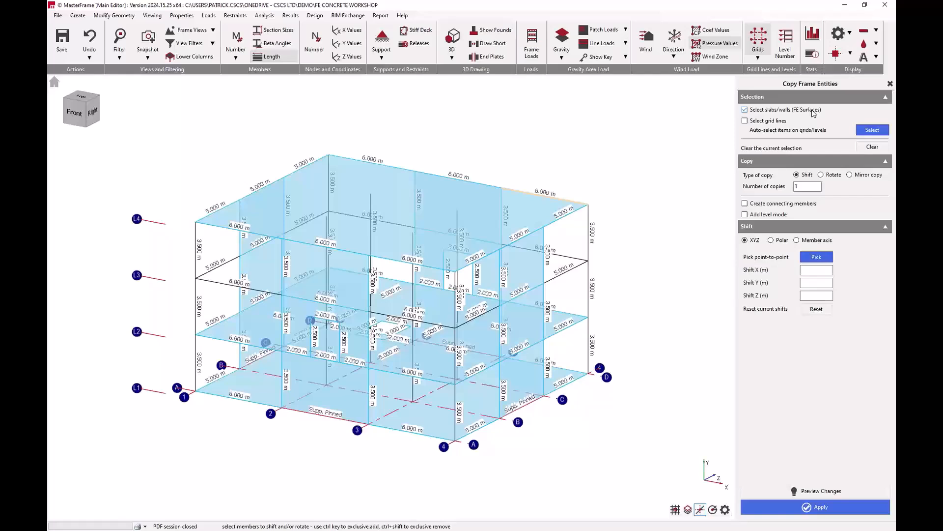
{"action": "left_click", "coordinate": [571, 327]}
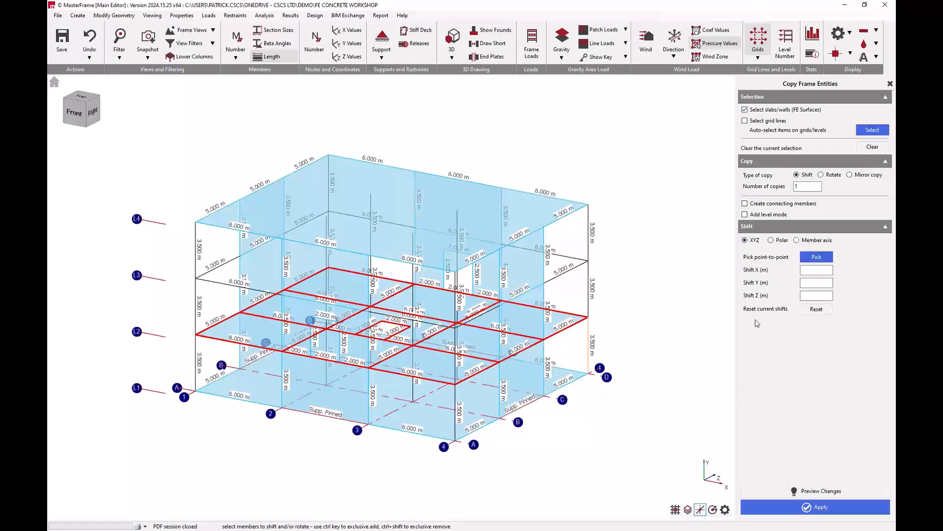
Copy the selected L2 slab once in add level mode with a 3.5 m Y shift, picked point-to-point from L2 to L3
{"action": "left_click", "coordinate": [768, 214]}
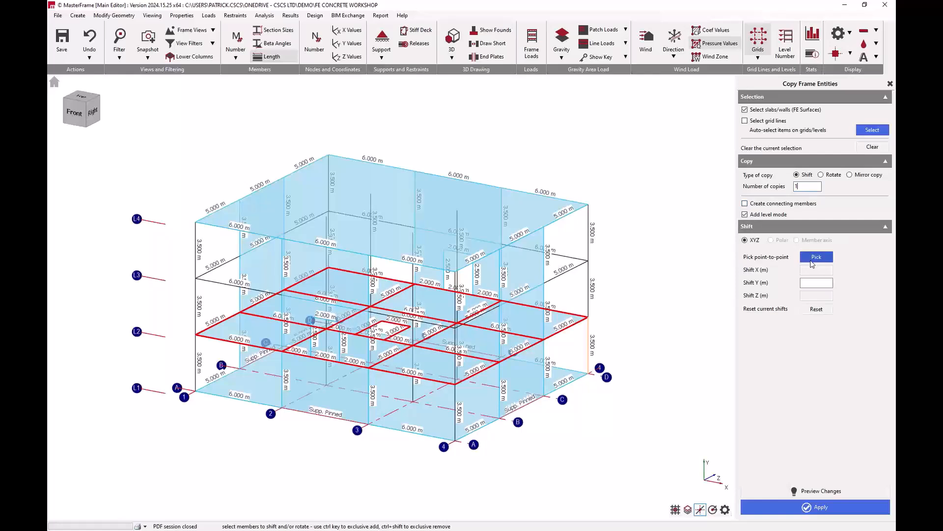
{"action": "left_click", "coordinate": [812, 285]}
{"action": "left_click", "coordinate": [816, 257]}
{"action": "left_click", "coordinate": [589, 317]}
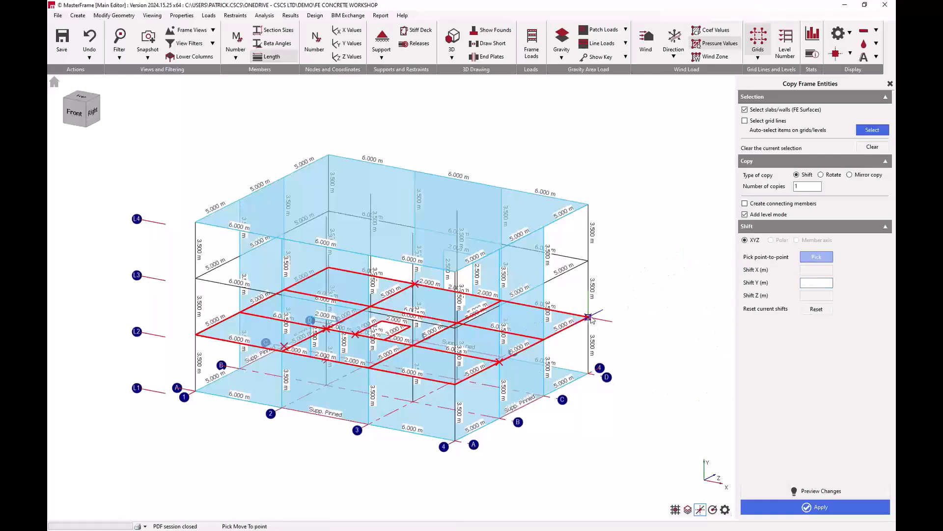
{"action": "left_click", "coordinate": [589, 262]}
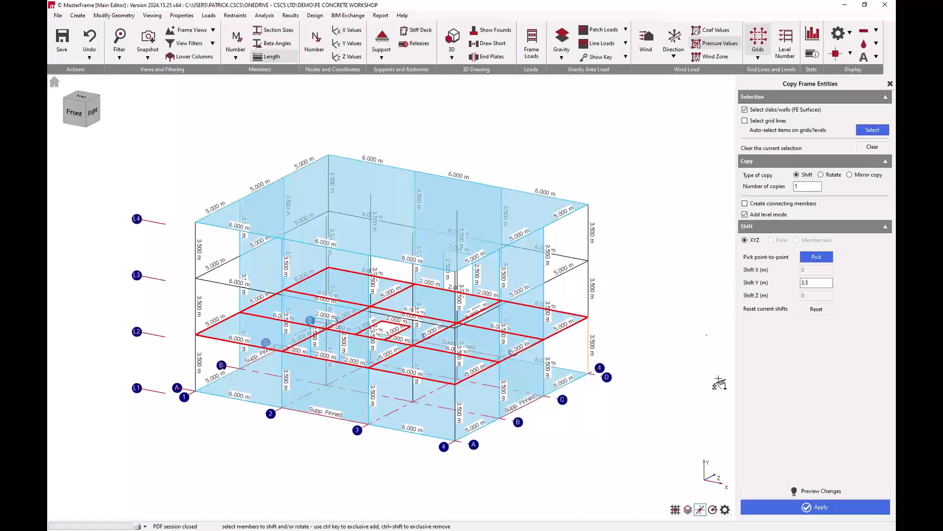
{"action": "left_click", "coordinate": [797, 489]}
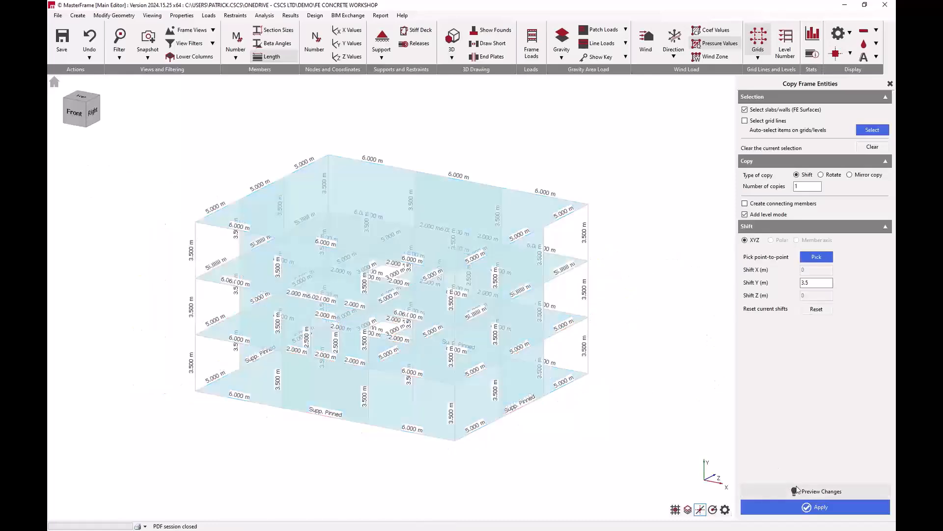
{"action": "left_click", "coordinate": [799, 511]}
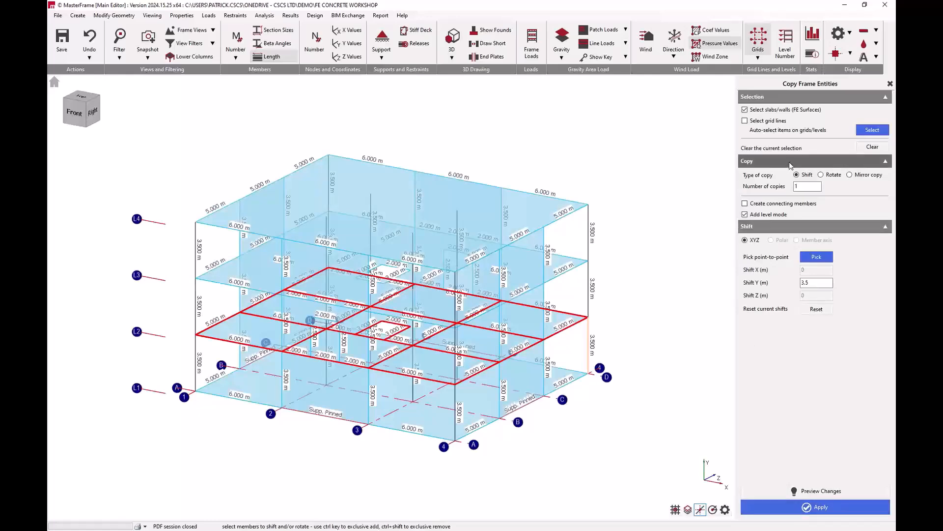
Inspect the copied floor in the rendered 3D model and close the copy command
{"action": "left_click", "coordinate": [452, 39]}
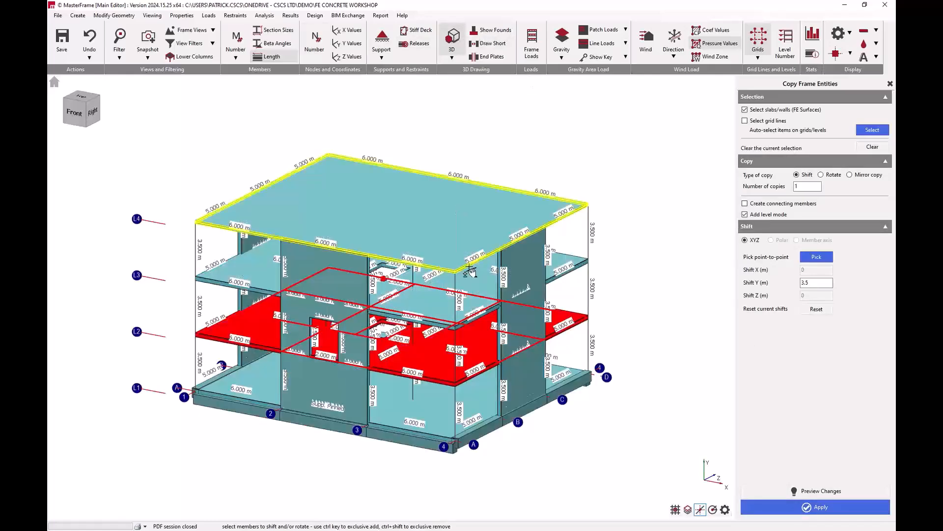
{"action": "left_click", "coordinate": [890, 85]}
{"action": "mouse_move", "coordinate": [532, 298]}
{"action": "middle_mouse_down"}
{"action": "mouse_move", "coordinate": [729, 246]}
{"action": "mouse_move", "coordinate": [636, 227]}
{"action": "mouse_move", "coordinate": [480, 224]}
{"action": "mouse_move", "coordinate": [347, 245]}
{"action": "mouse_move", "coordinate": [553, 272]}
{"action": "mouse_move", "coordinate": [487, 256]}
{"action": "middle_mouse_up"}
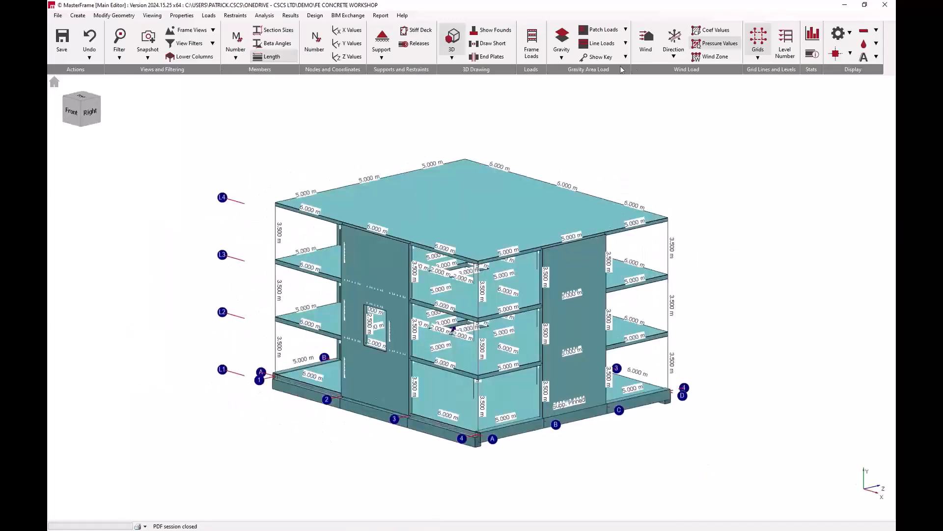
Define wall wind panels over the whole grid A elevation, from grid 1 to 4 and L1 to L4
{"action": "left_click", "coordinate": [210, 16]}
{"action": "mouse_move", "coordinate": [275, 112]}
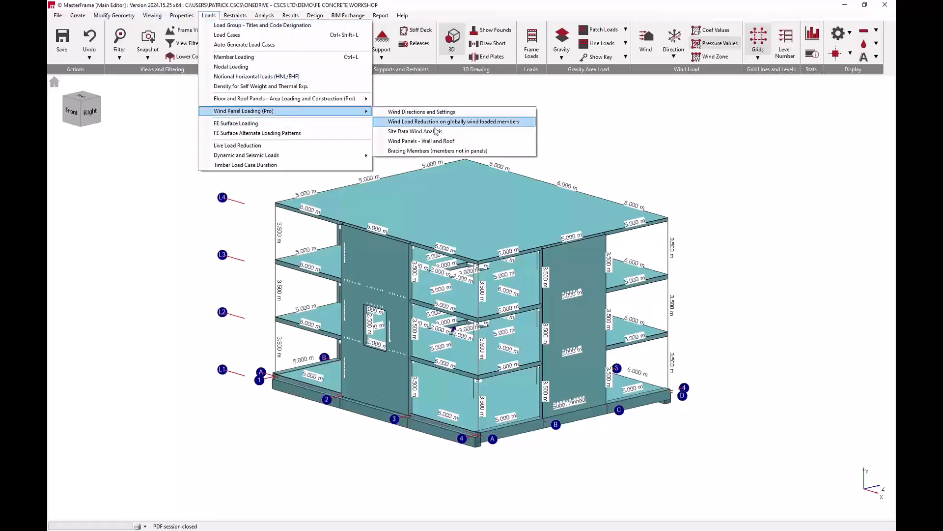
{"action": "left_click", "coordinate": [424, 141]}
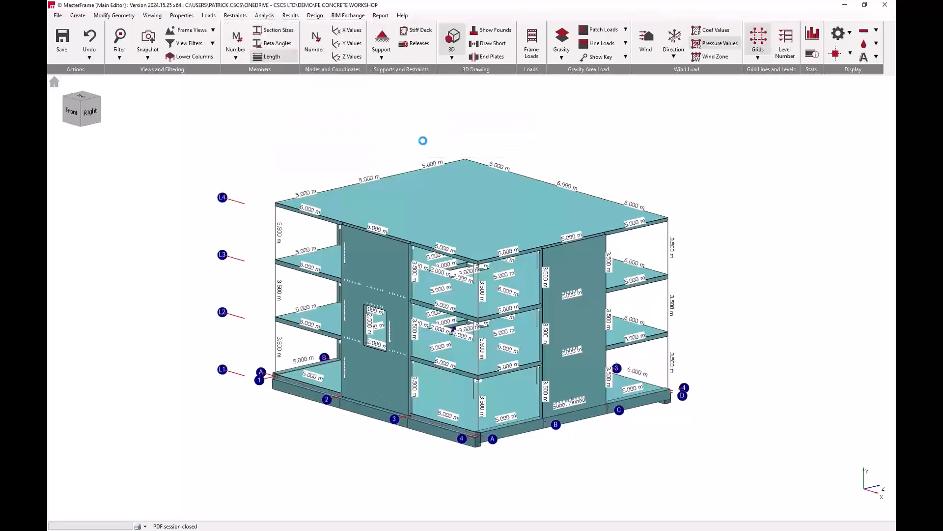
{"action": "left_click", "coordinate": [54, 82]}
{"action": "left_click", "coordinate": [746, 130]}
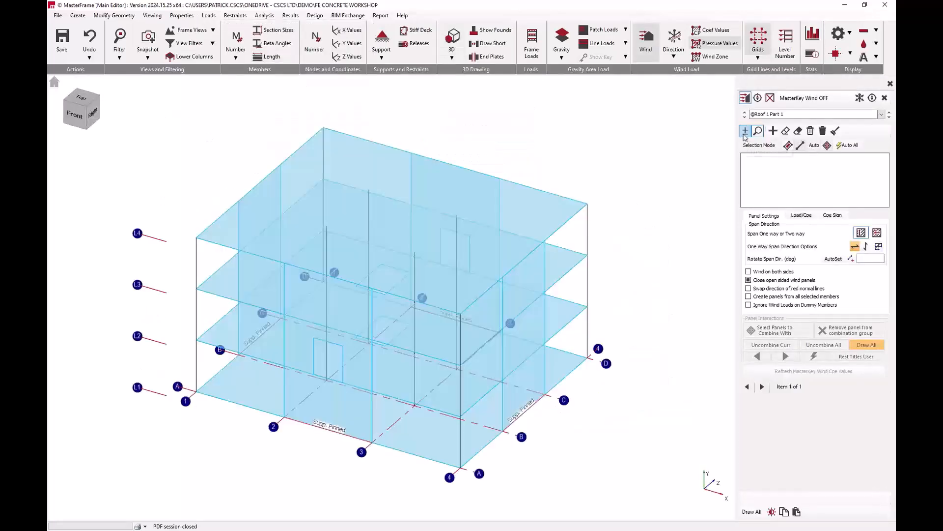
{"action": "left_click", "coordinate": [239, 281]}
{"action": "left_click", "coordinate": [239, 326]}
{"action": "left_click", "coordinate": [248, 381]}
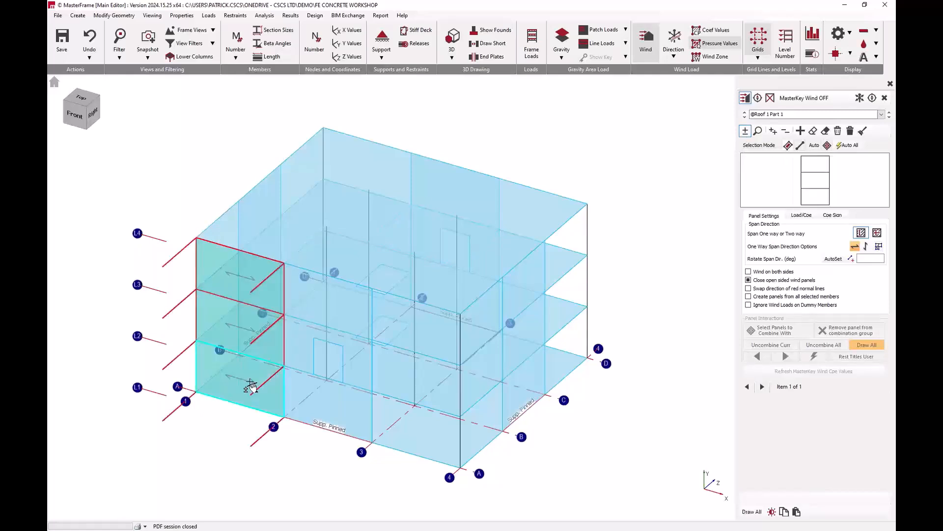
{"action": "left_click", "coordinate": [302, 383]}
{"action": "left_click", "coordinate": [331, 347]}
{"action": "left_click", "coordinate": [358, 303]}
{"action": "left_click", "coordinate": [430, 333]}
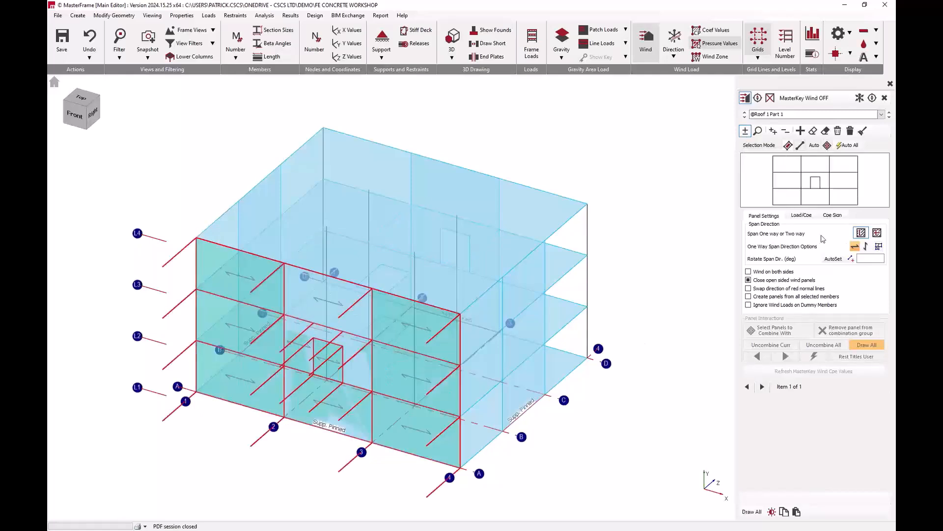
Set the wind panels to span two way and add further wind panel items for the other elevations
{"action": "left_click", "coordinate": [877, 232]}
{"action": "middle_click_drag", "start_coordinate": [477, 376], "coordinate": [417, 375]}
{"action": "left_click", "coordinate": [800, 131]}
{"action": "middle_click_drag", "start_coordinate": [491, 339], "coordinate": [394, 341]}
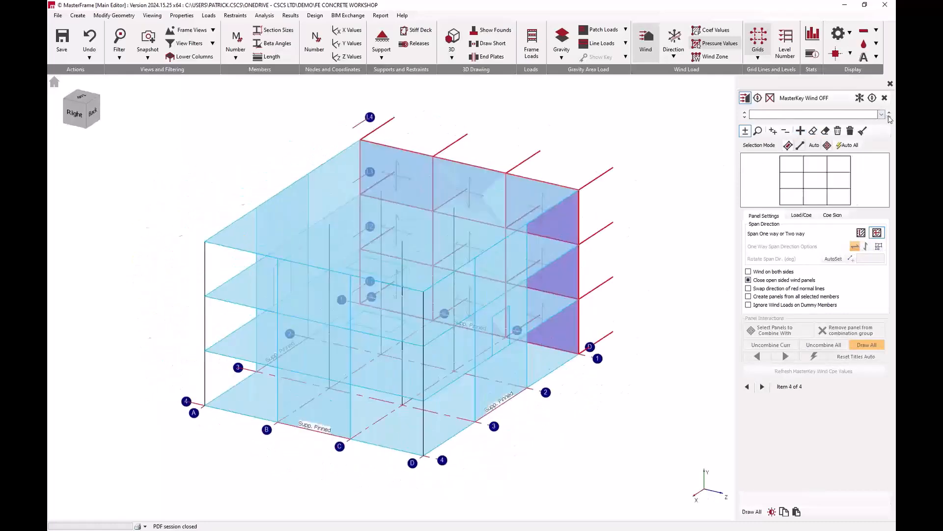
Review the wind panel items one by one and close the wind panel settings
{"action": "left_click", "coordinate": [889, 117]}
{"action": "left_click", "coordinate": [889, 117]}
{"action": "left_click", "coordinate": [889, 113]}
{"action": "left_click", "coordinate": [889, 113]}
{"action": "left_click", "coordinate": [889, 116]}
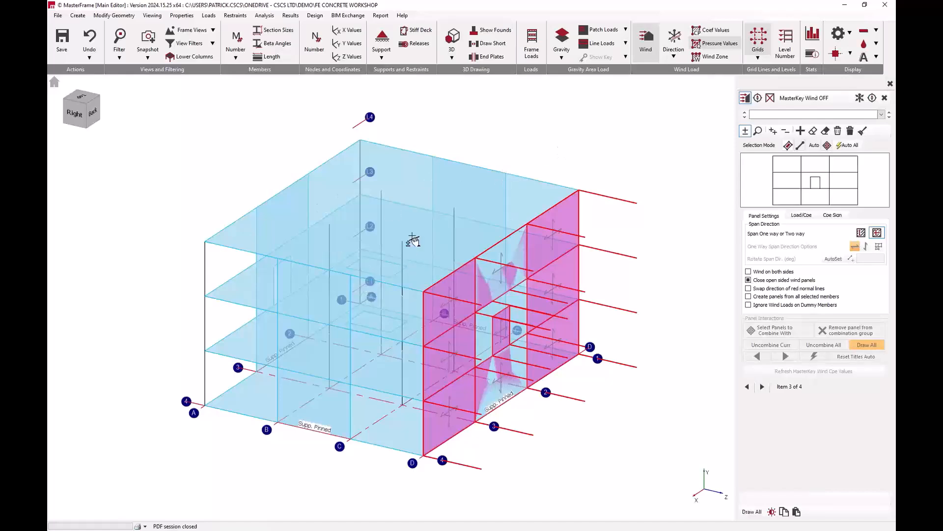
{"action": "left_click", "coordinate": [645, 42]}
Hide all FE surfaces and select all the columns for editing their member properties
{"action": "left_click", "coordinate": [186, 44]}
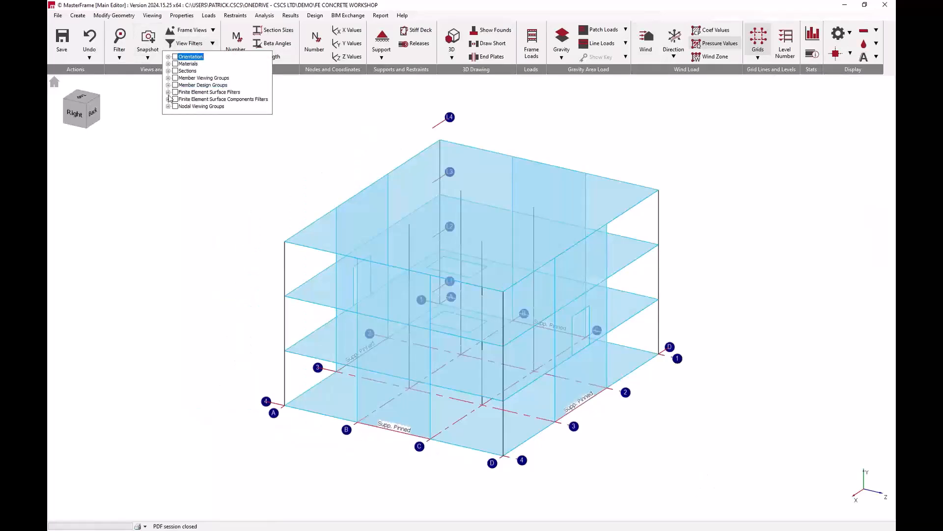
{"action": "left_click", "coordinate": [168, 92]}
{"action": "left_click", "coordinate": [183, 99]}
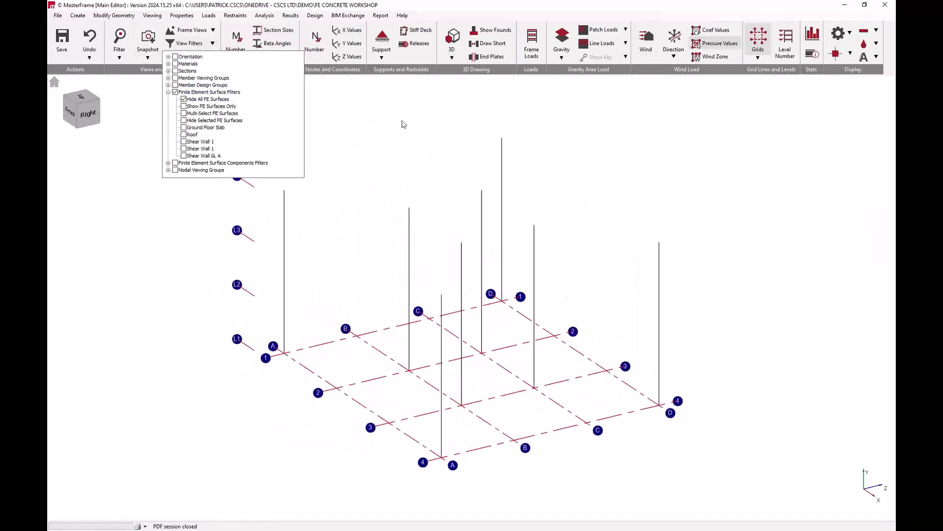
{"action": "left_click", "coordinate": [264, 15]}
{"action": "left_click_drag", "start_coordinate": [149, 118], "coordinate": [639, 480]}
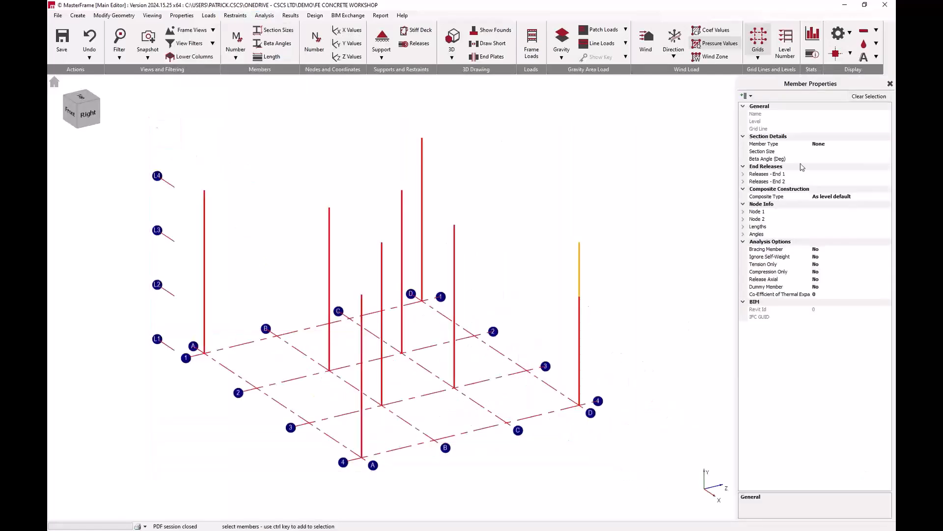
Assign the selected columns a concrete square section 400 mm wide
{"action": "left_click", "coordinate": [855, 144]}
{"action": "left_click", "coordinate": [888, 143]}
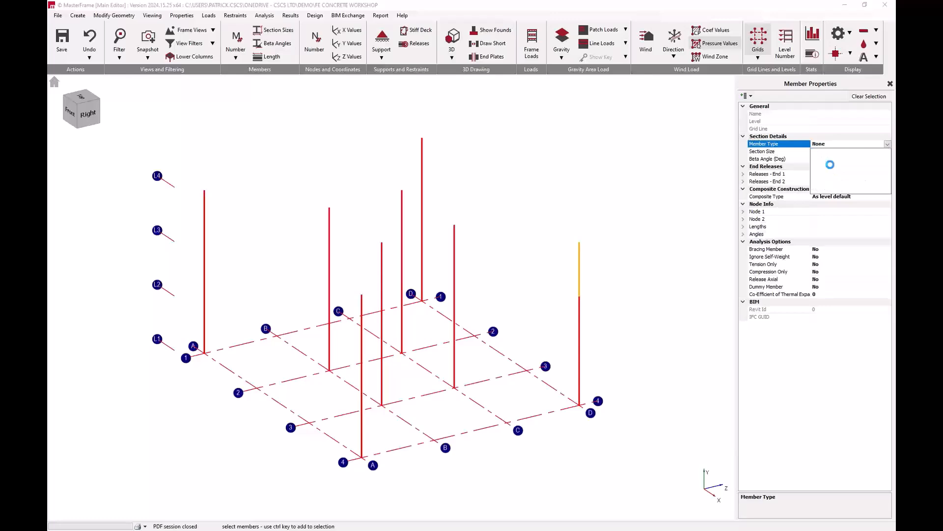
{"action": "left_click", "coordinate": [831, 165]}
{"action": "left_click", "coordinate": [843, 151]}
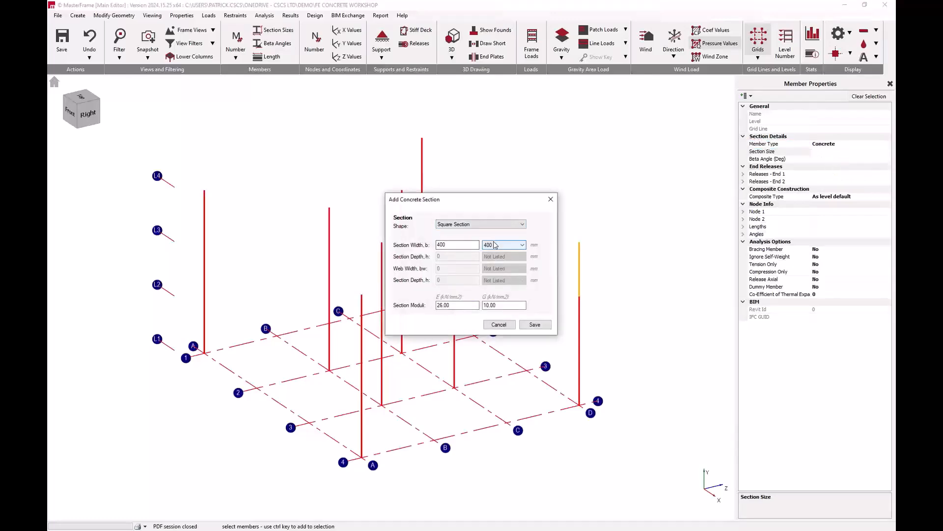
{"action": "scroll", "coordinate": [496, 245], "scroll_direction": "down", "scroll_amount": 1}
{"action": "left_click", "coordinate": [534, 325]}
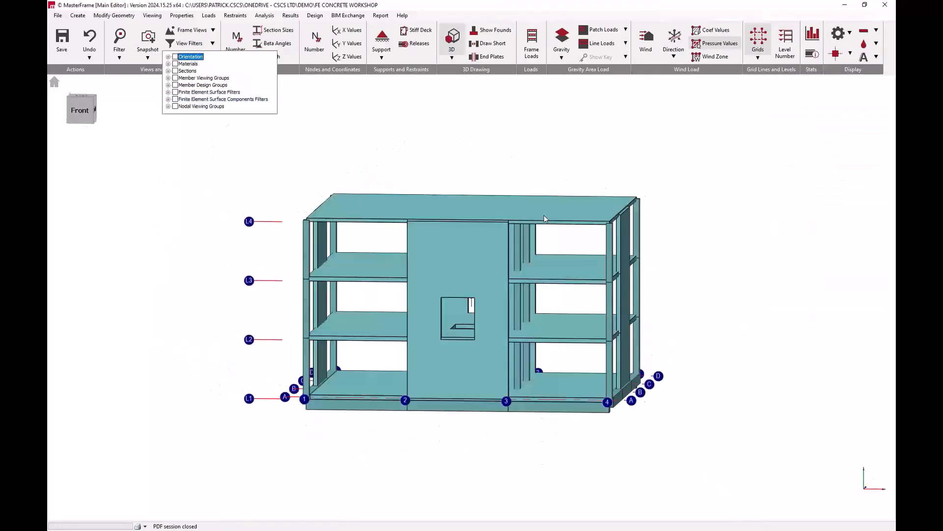
Enable MasterKey wind loading for directions 0, 90, 180 and 270, with internal pressure coefficient 0.20 and suction coefficient 0.30
{"action": "middle_click_drag", "start_coordinate": [544, 215], "coordinate": [511, 223]}
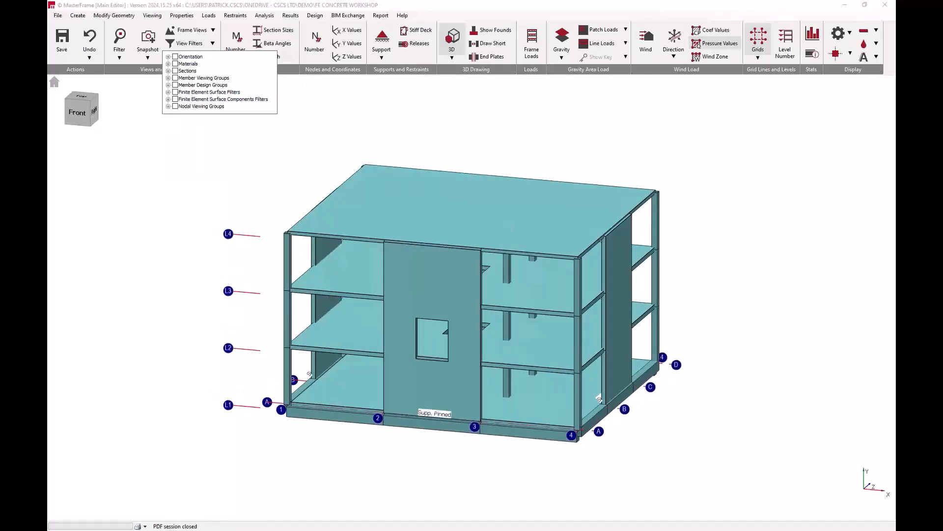
{"action": "left_click", "coordinate": [208, 15]}
{"action": "mouse_move", "coordinate": [364, 111]}
{"action": "left_click", "coordinate": [416, 112]}
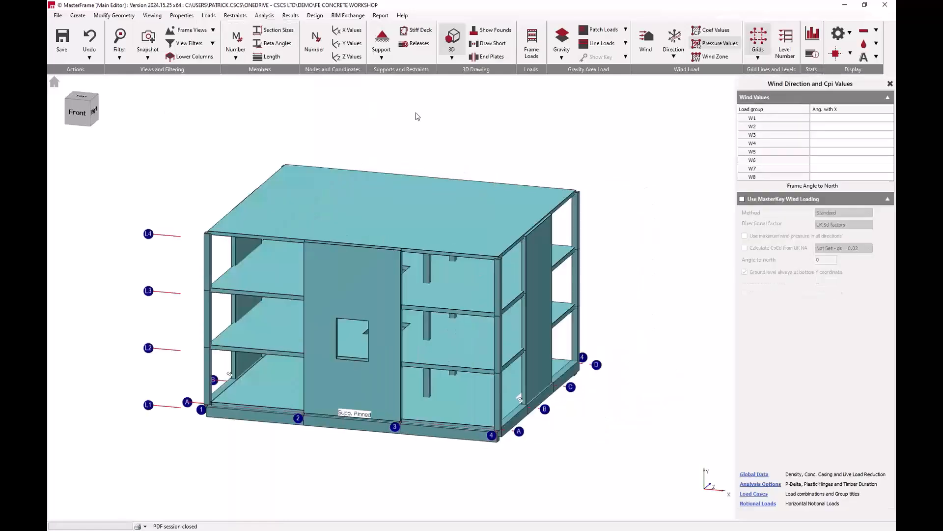
{"action": "left_click", "coordinate": [750, 197]}
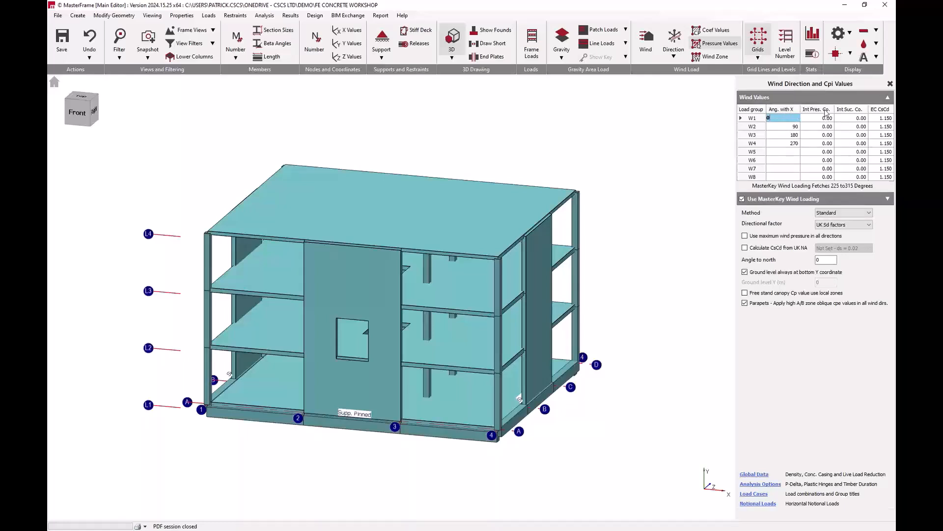
{"action": "left_click", "coordinate": [825, 111]}
{"action": "left_click", "coordinate": [850, 110]}
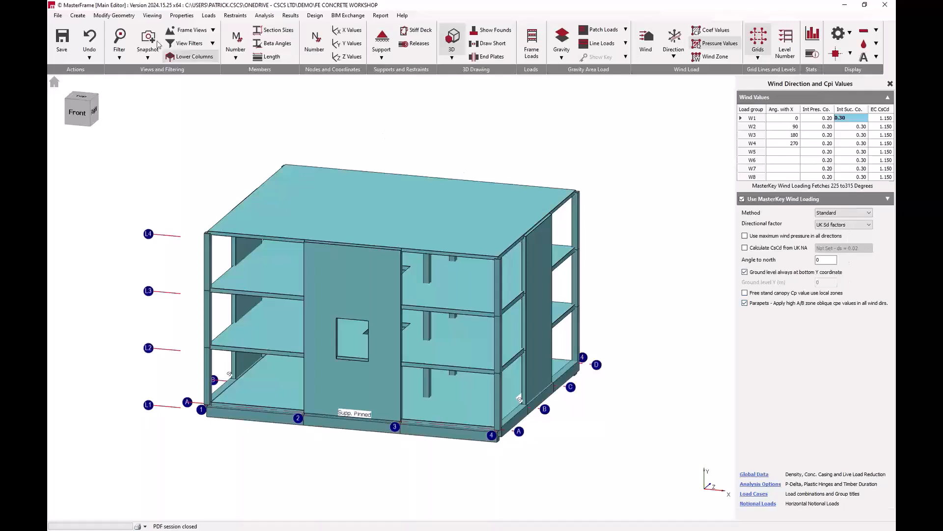
Open the site data wind analysis and replace the site location reference
{"action": "left_click", "coordinate": [208, 15]}
{"action": "mouse_move", "coordinate": [344, 111]}
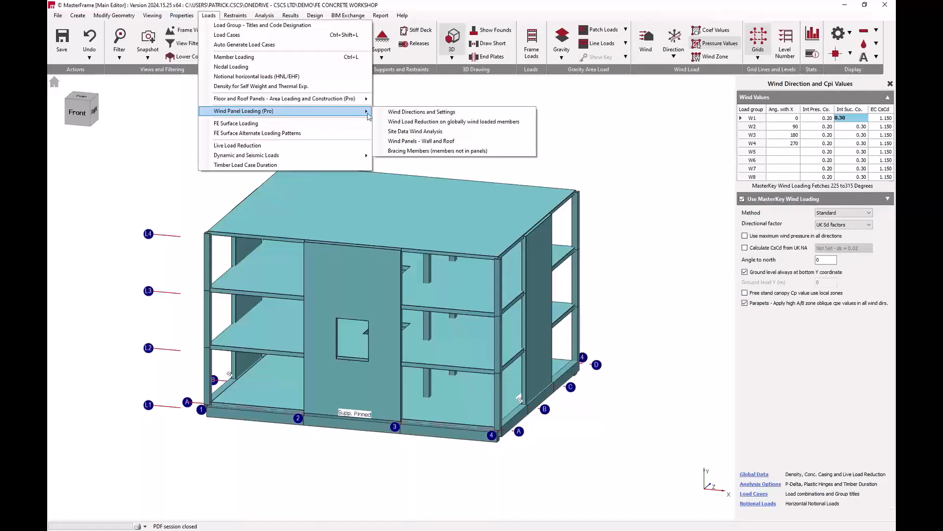
{"action": "left_click", "coordinate": [426, 133]}
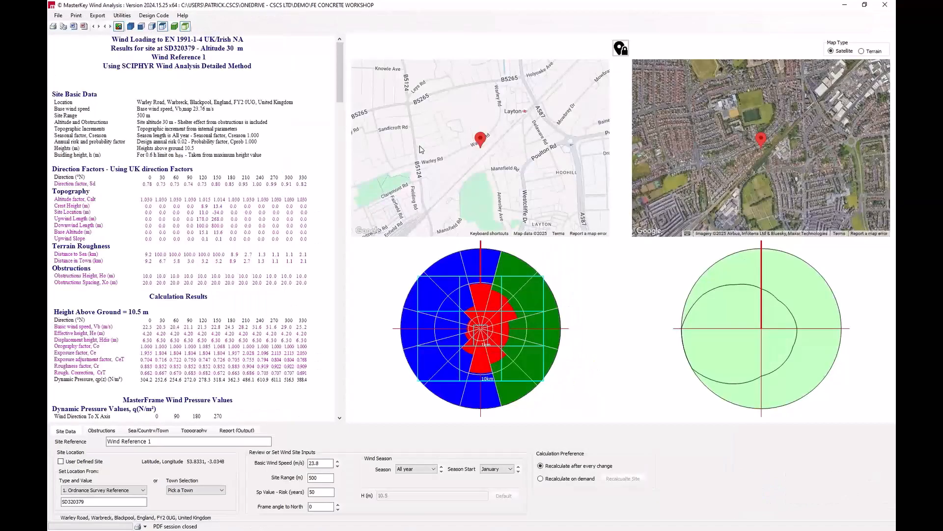
{"action": "double_click", "coordinate": [79, 502]}
{"action": "type", "text": "bt"}
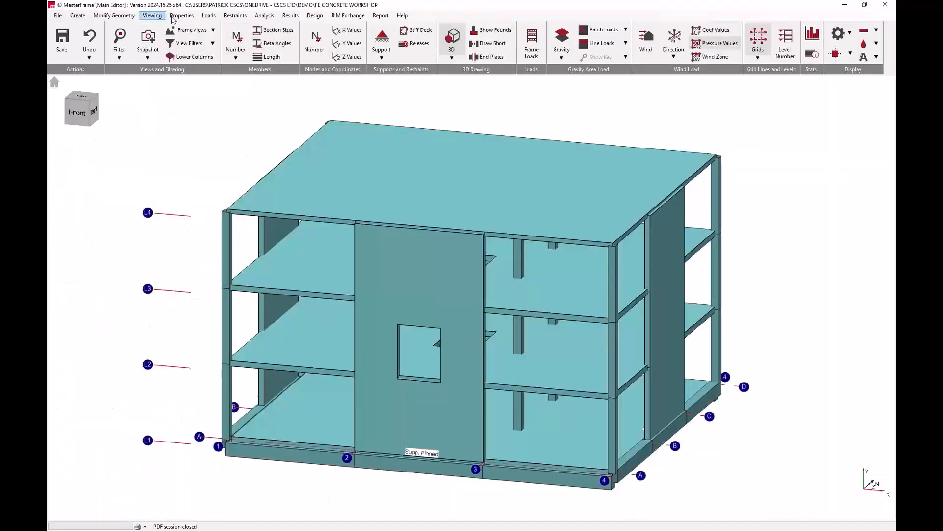
Open the automatic load case generator and import the load case templates from FE Building Workshop.lct
{"action": "left_click", "coordinate": [209, 16]}
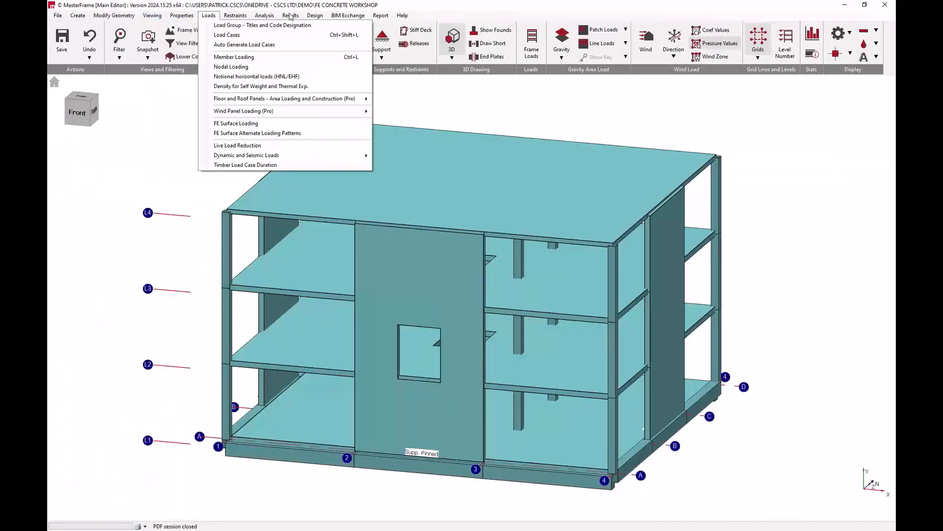
{"action": "left_click", "coordinate": [226, 35]}
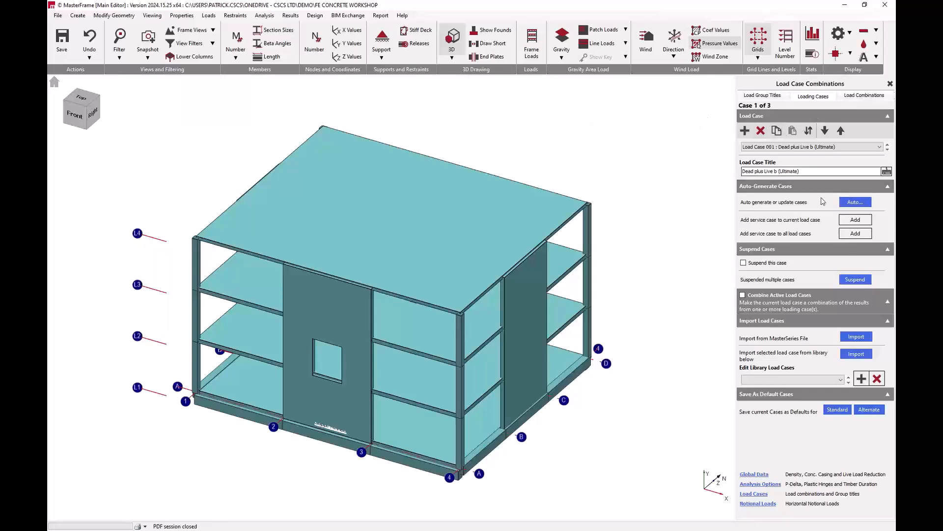
{"action": "left_click", "coordinate": [854, 202]}
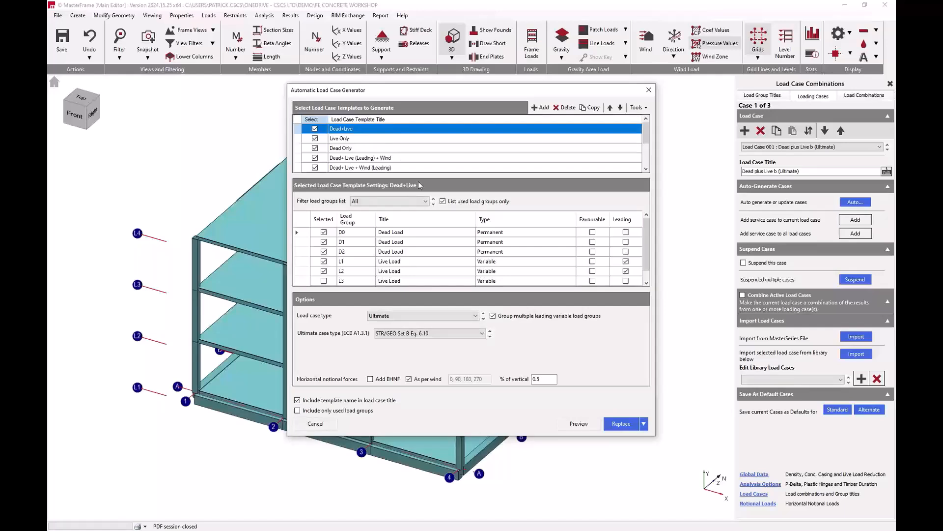
{"action": "left_click", "coordinate": [641, 109]}
{"action": "left_click", "coordinate": [650, 159]}
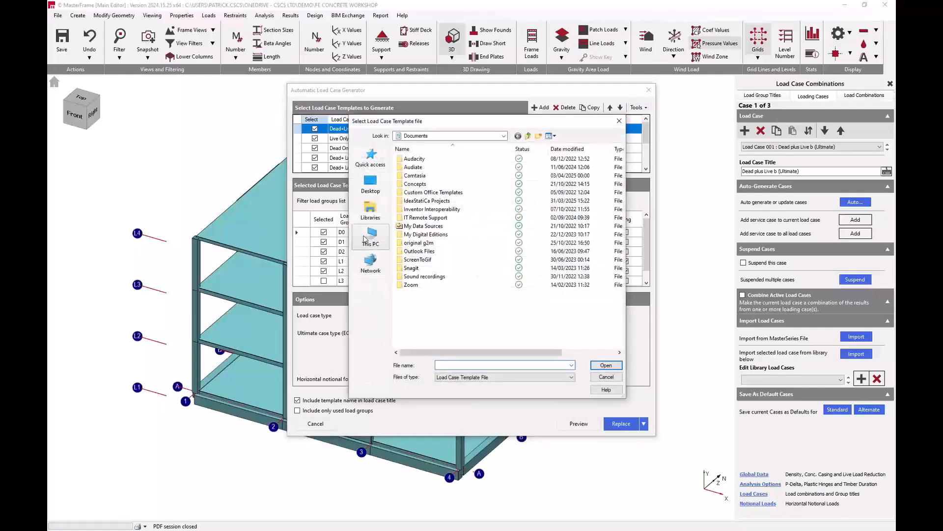
{"action": "left_click", "coordinate": [371, 157]}
{"action": "left_click", "coordinate": [448, 337]}
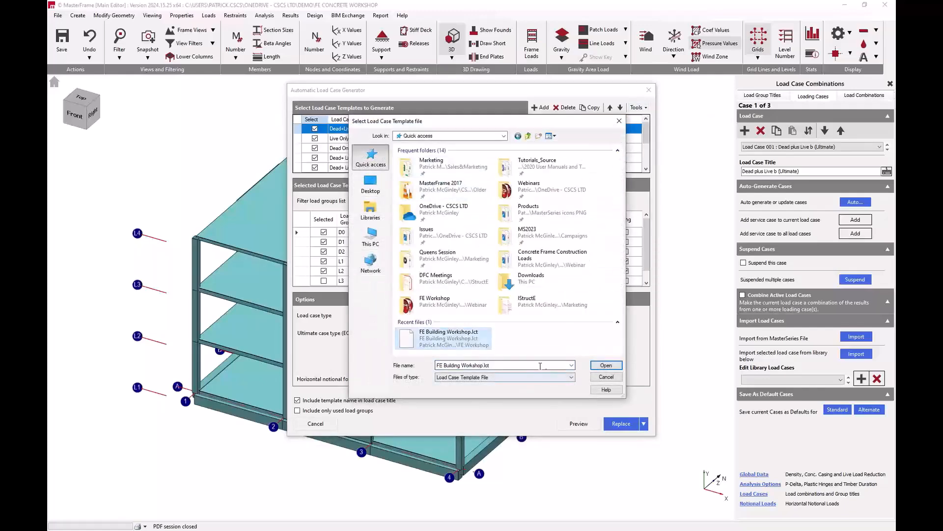
{"action": "left_click", "coordinate": [606, 365]}
{"action": "left_click", "coordinate": [649, 107]}
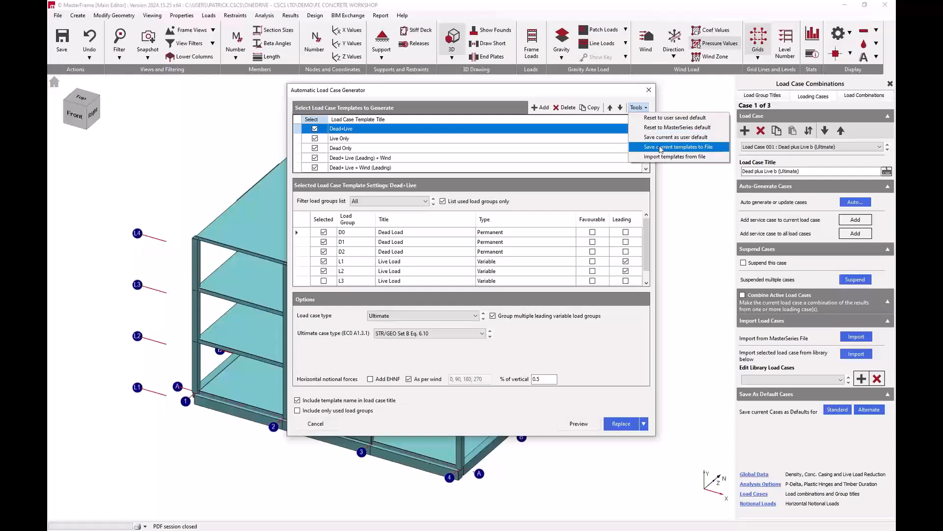
{"action": "left_click", "coordinate": [639, 105]}
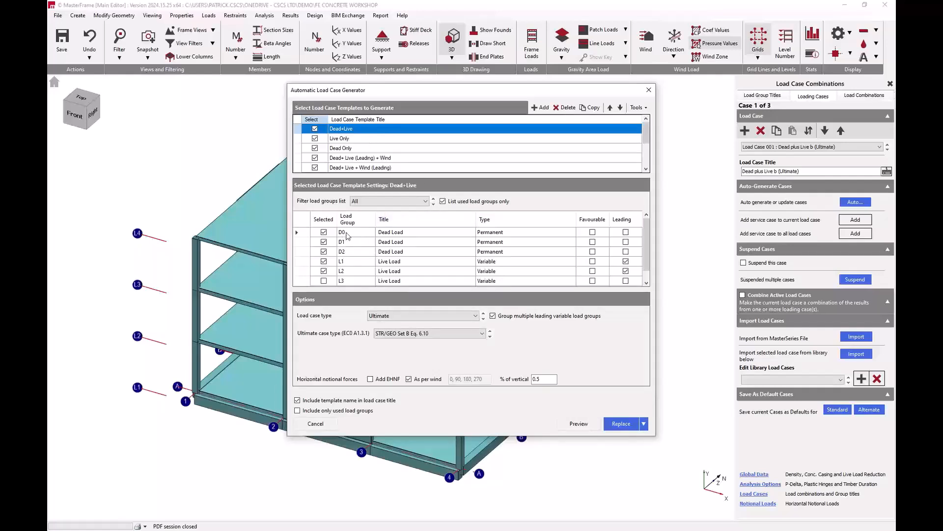
{"action": "left_click", "coordinate": [648, 90]}
Check the self-weight density load groups assigned to finite elements and columns
{"action": "left_click", "coordinate": [208, 15]}
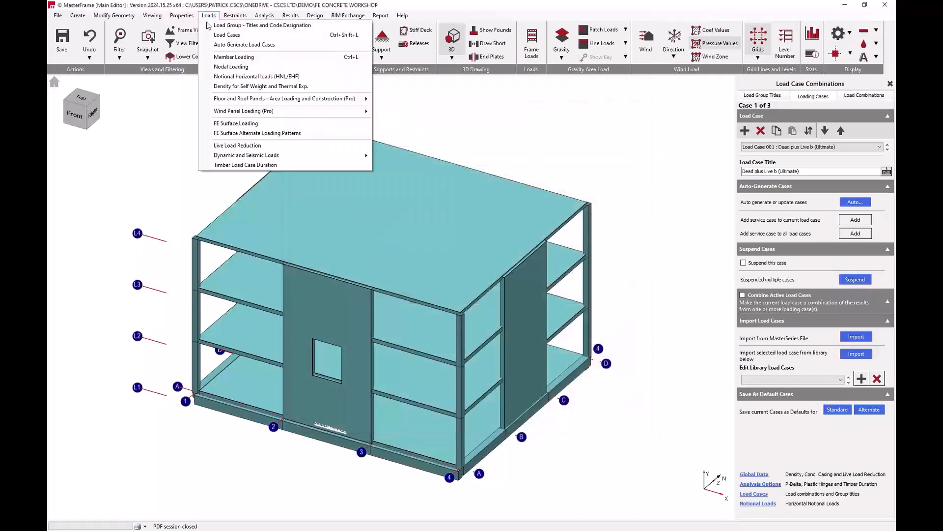
{"action": "left_click", "coordinate": [223, 86]}
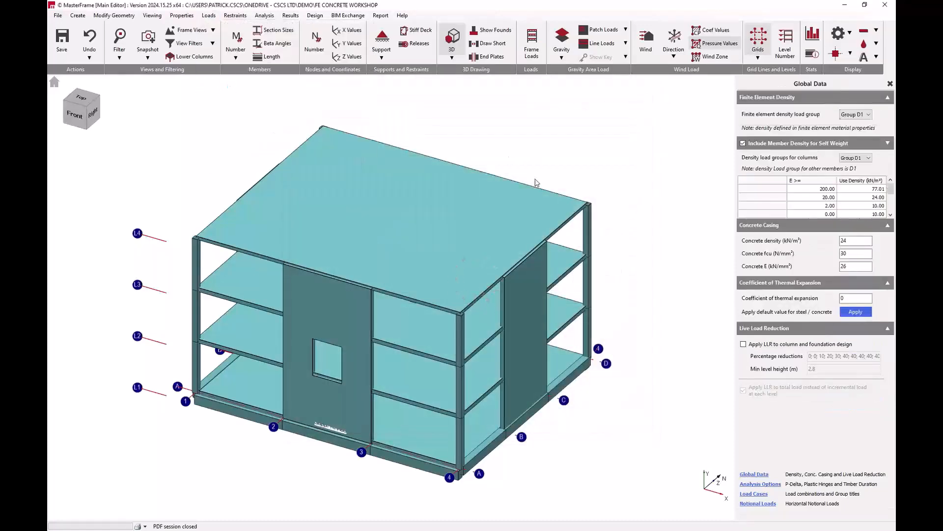
{"action": "left_click", "coordinate": [861, 118]}
{"action": "left_click", "coordinate": [855, 158]}
{"action": "left_click", "coordinate": [855, 164]}
{"action": "mouse_move", "coordinate": [857, 172]}
{"action": "left_click", "coordinate": [889, 84]}
Reopen the automatic load case generator and examine the Dead+Live, Live Only and Dead Only template settings
{"action": "left_click", "coordinate": [209, 16]}
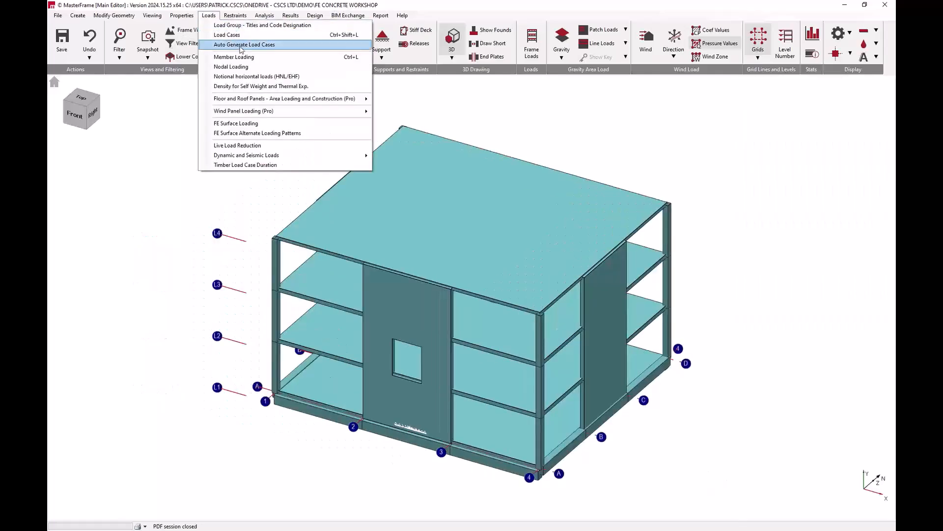
{"action": "left_click", "coordinate": [240, 43]}
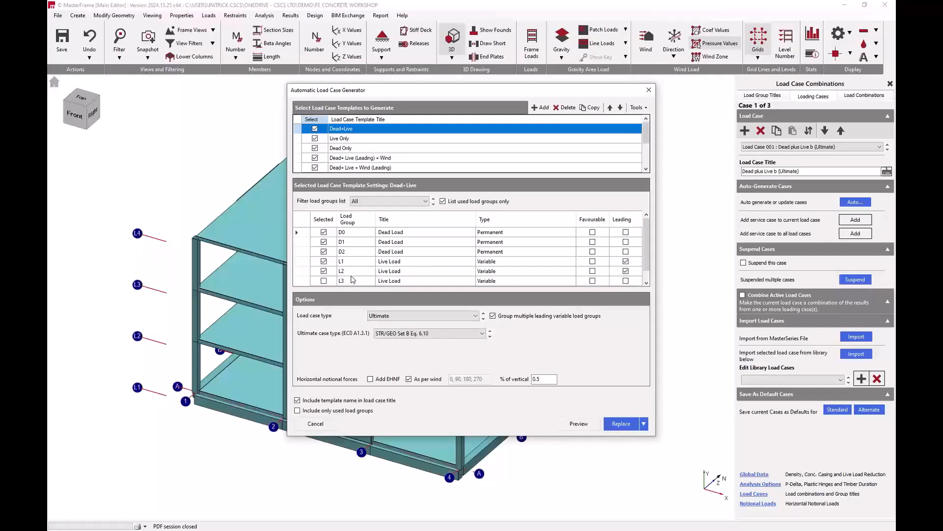
{"action": "left_click", "coordinate": [435, 336]}
{"action": "left_click", "coordinate": [435, 334]}
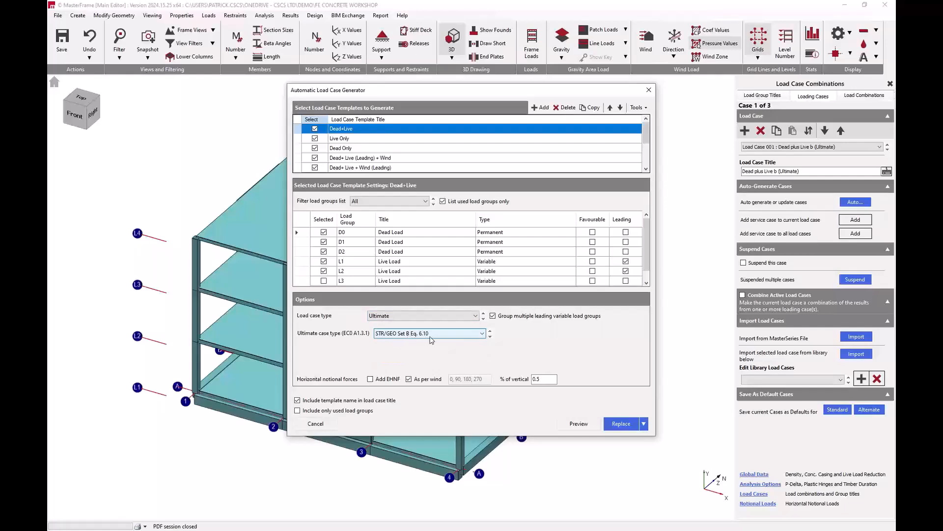
{"action": "left_click", "coordinate": [370, 140]}
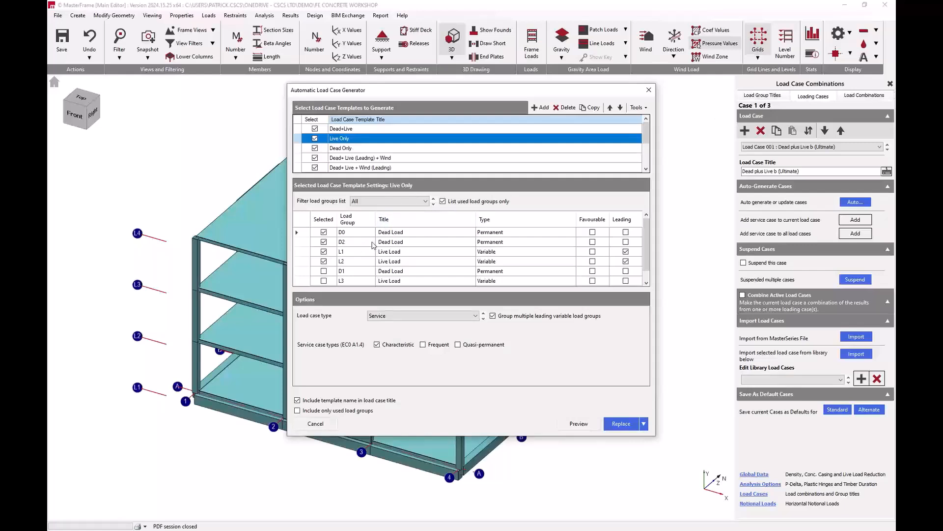
{"action": "left_click", "coordinate": [351, 149]}
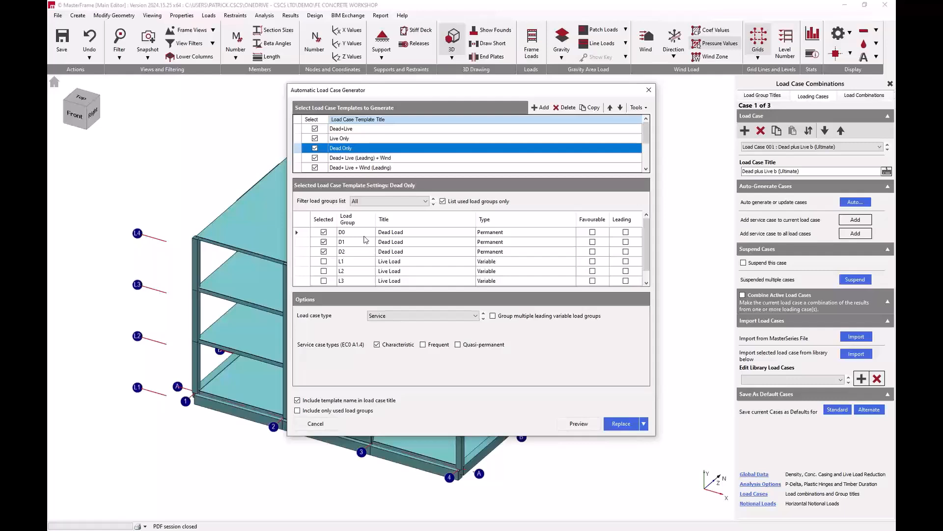
Turn off wind sign pattern 1 in the Dead+ Live (Leading) + Wind template and check the Dead+ Live + Wind (Leading) template
{"action": "left_click", "coordinate": [346, 159]}
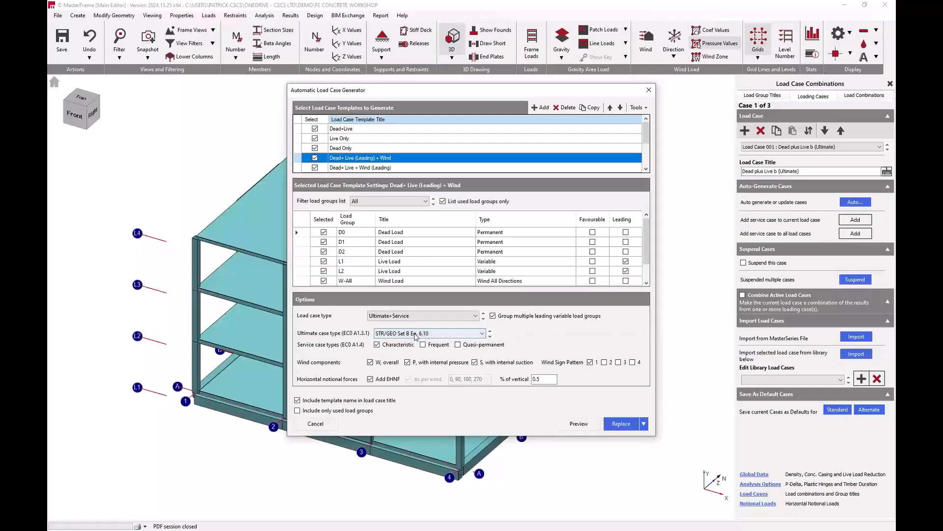
{"action": "left_click", "coordinate": [590, 362]}
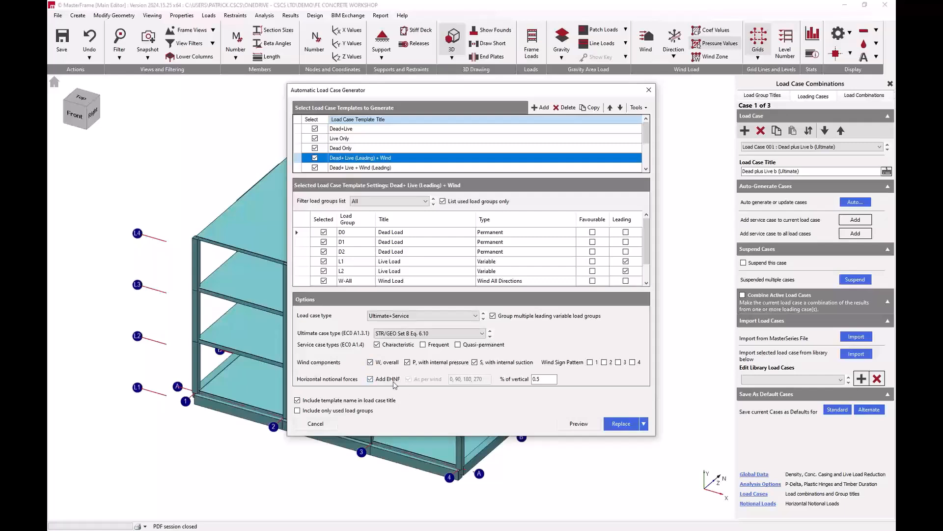
{"action": "left_click", "coordinate": [362, 168]}
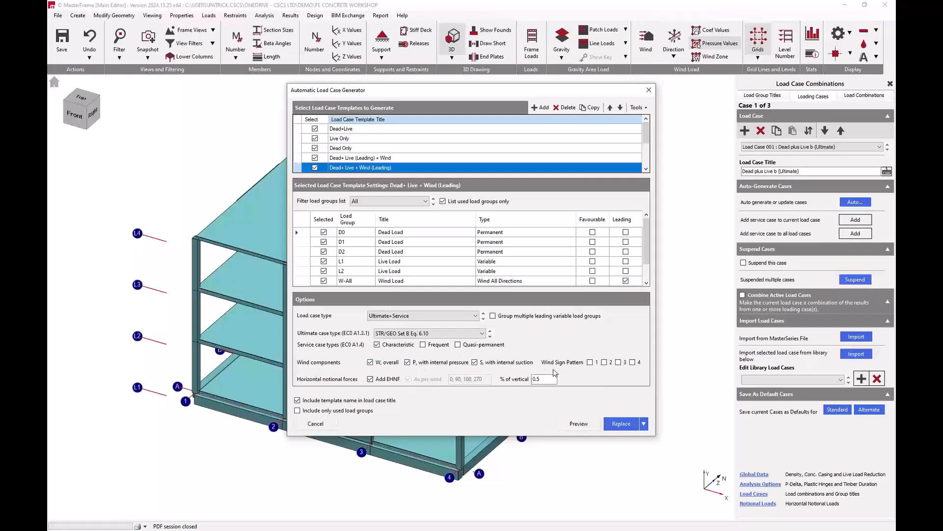
Examine the load groups and options of the Dead+Wind template and the Dead+Live Pattern 1 to 4 templates
{"action": "scroll", "coordinate": [364, 142], "scroll_direction": "down", "scroll_amount": 1}
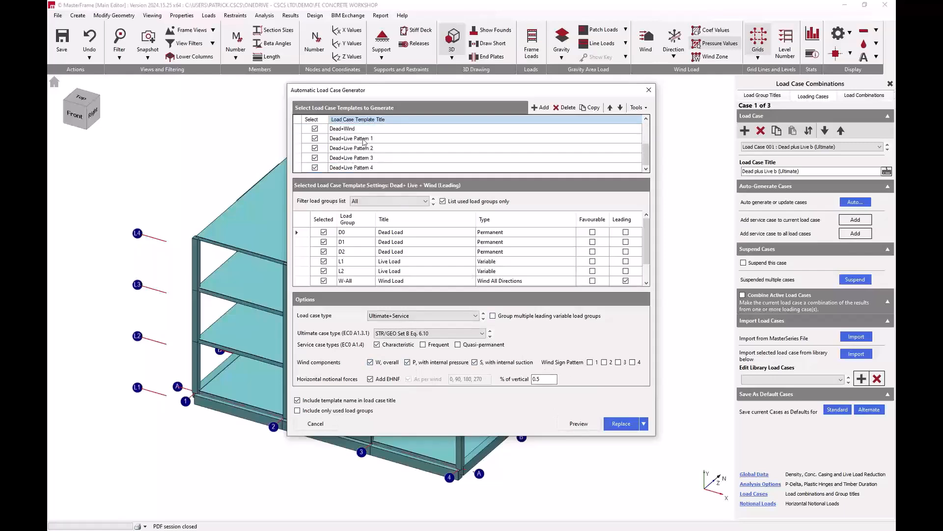
{"action": "left_click", "coordinate": [355, 167]}
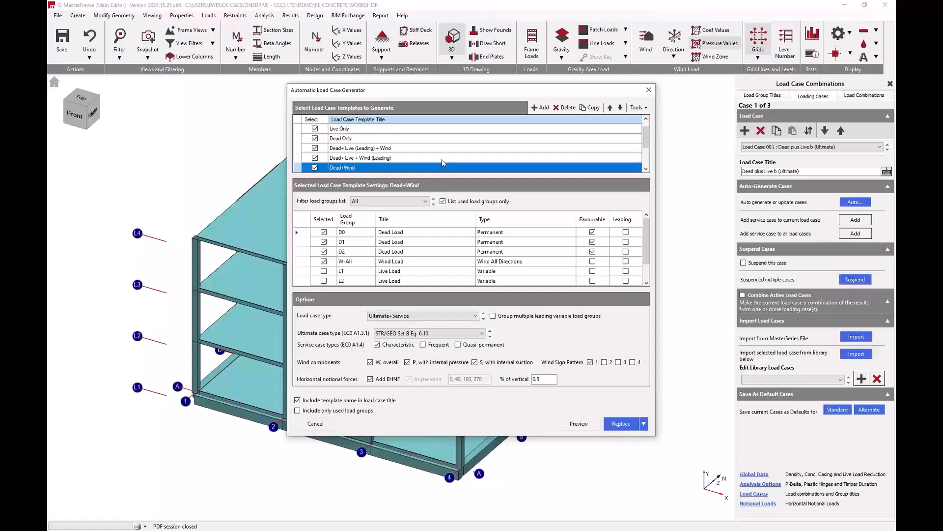
{"action": "scroll", "coordinate": [442, 162], "scroll_direction": "down", "scroll_amount": 1}
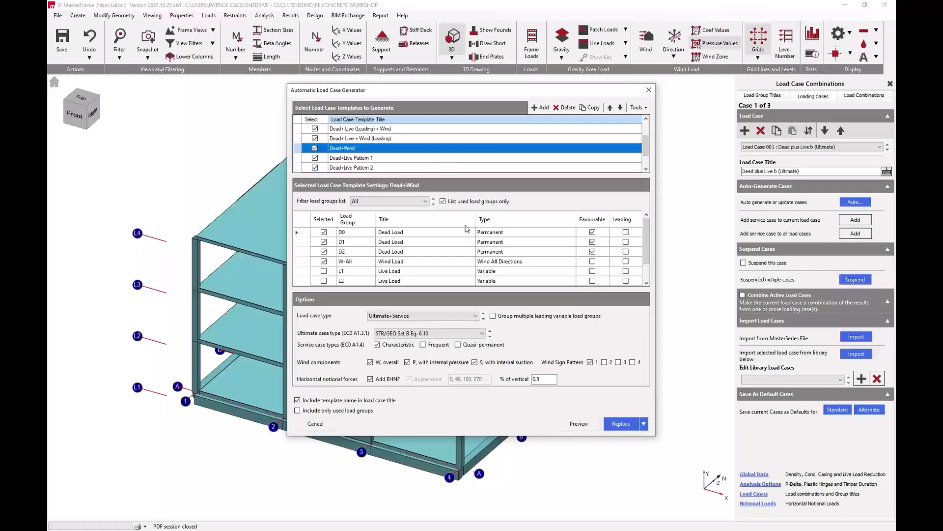
{"action": "left_click", "coordinate": [350, 158]}
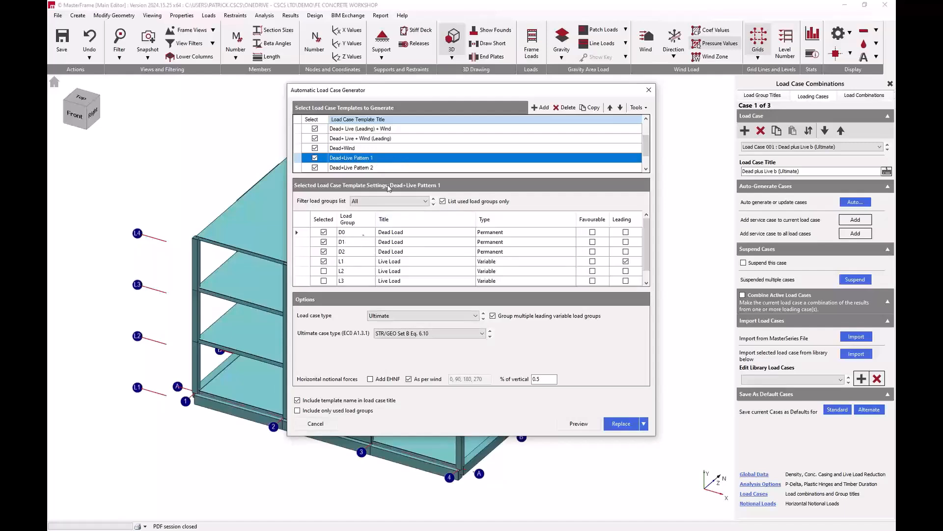
{"action": "left_click", "coordinate": [358, 168]}
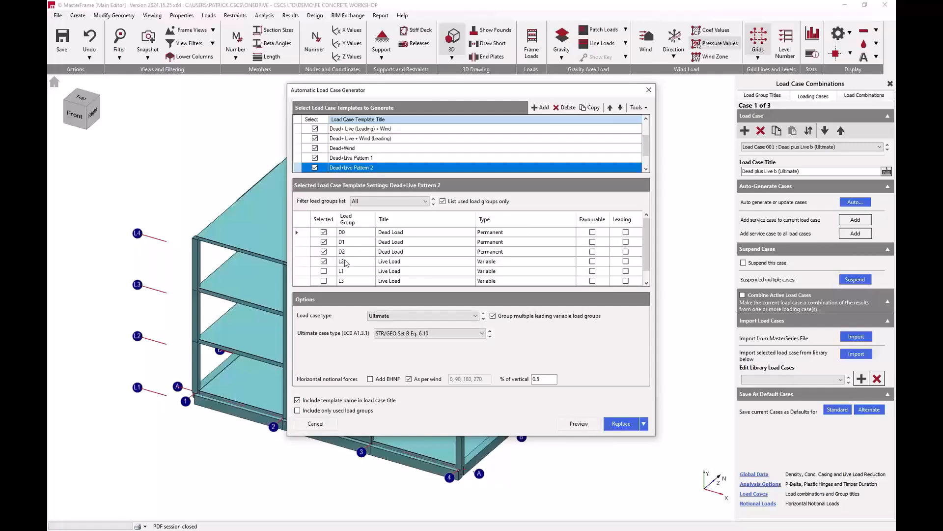
{"action": "scroll", "coordinate": [354, 162], "scroll_direction": "down", "scroll_amount": 1}
{"action": "left_click", "coordinate": [365, 158]}
{"action": "left_click", "coordinate": [365, 168]}
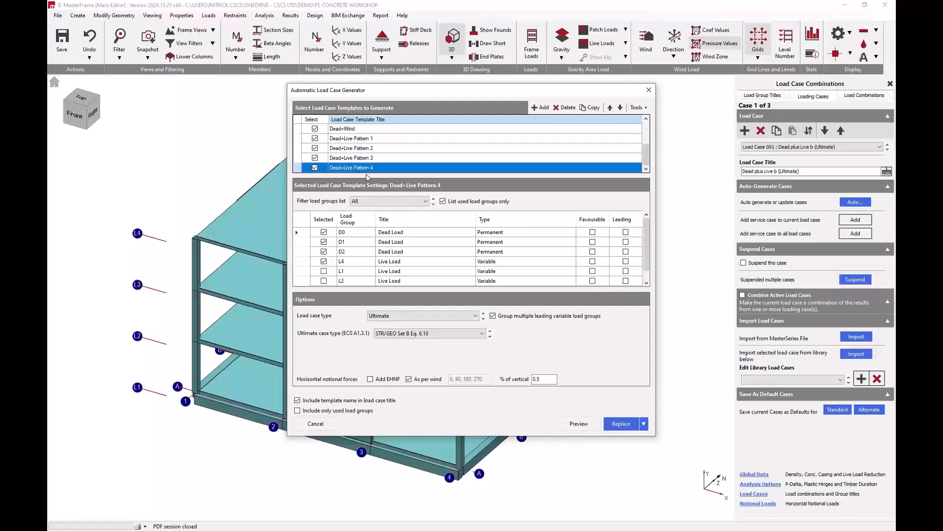
Preview the load cases from the templates, and generate them to replace the existing cases
{"action": "left_click", "coordinate": [578, 423]}
{"action": "scroll", "coordinate": [578, 389], "scroll_direction": "down", "scroll_amount": 15}
{"action": "scroll", "coordinate": [578, 389], "scroll_direction": "up", "scroll_amount": 15}
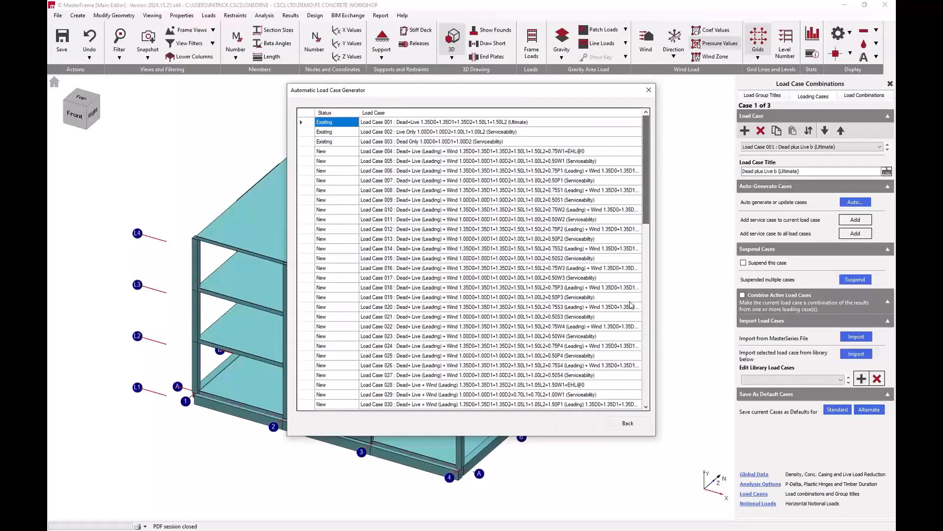
{"action": "left_click", "coordinate": [627, 423]}
{"action": "left_click", "coordinate": [621, 423]}
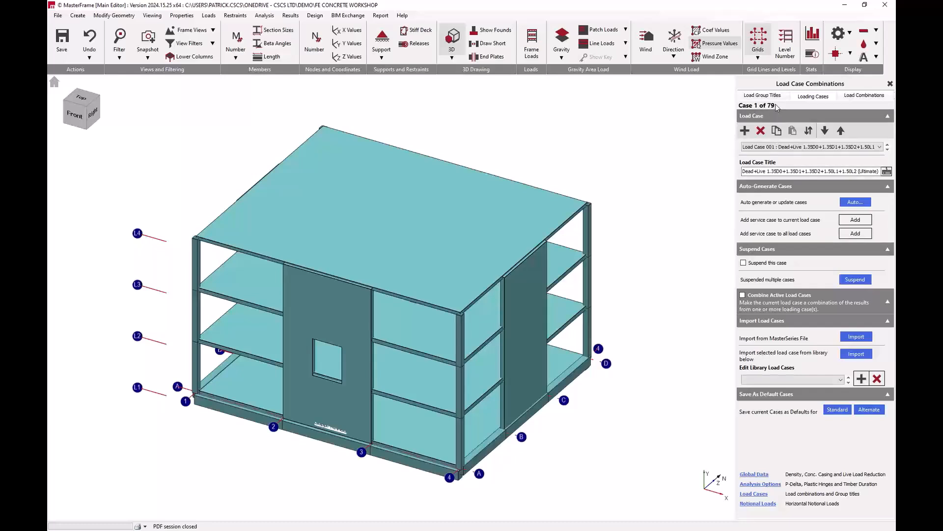
Review the load factors of the generated load combinations case by case, and close the load case settings
{"action": "left_click", "coordinate": [864, 96]}
{"action": "scroll", "coordinate": [832, 131], "scroll_direction": "down", "scroll_amount": 1}
{"action": "scroll", "coordinate": [831, 132], "scroll_direction": "down", "scroll_amount": 12}
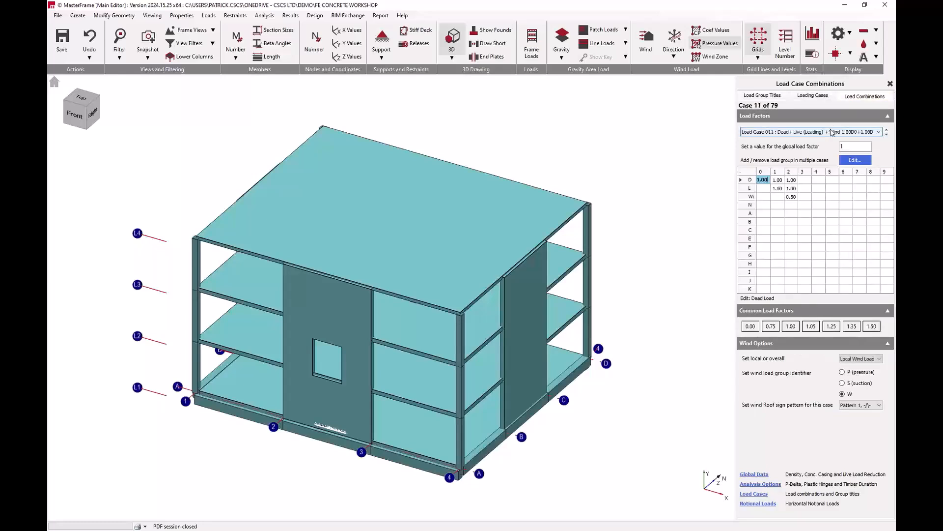
{"action": "scroll", "coordinate": [832, 131], "scroll_direction": "down", "scroll_amount": 20}
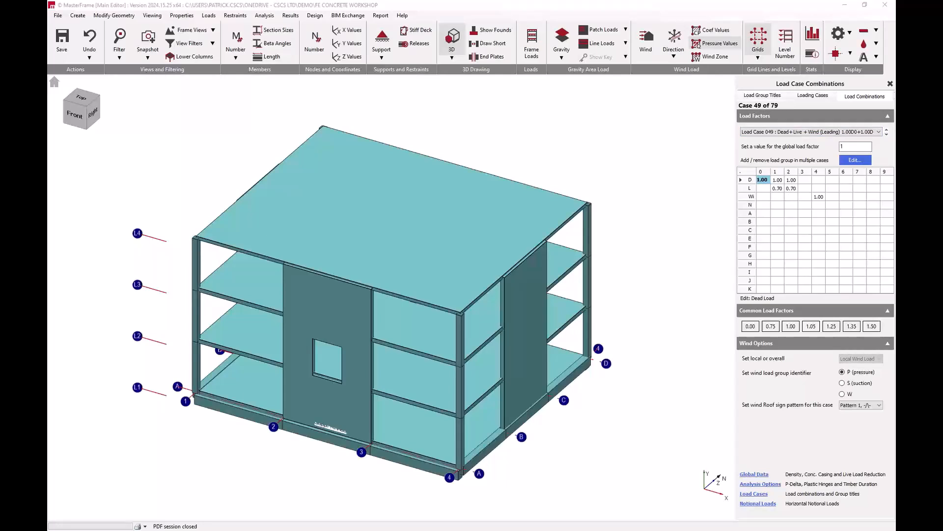
{"action": "left_click", "coordinate": [890, 84]}
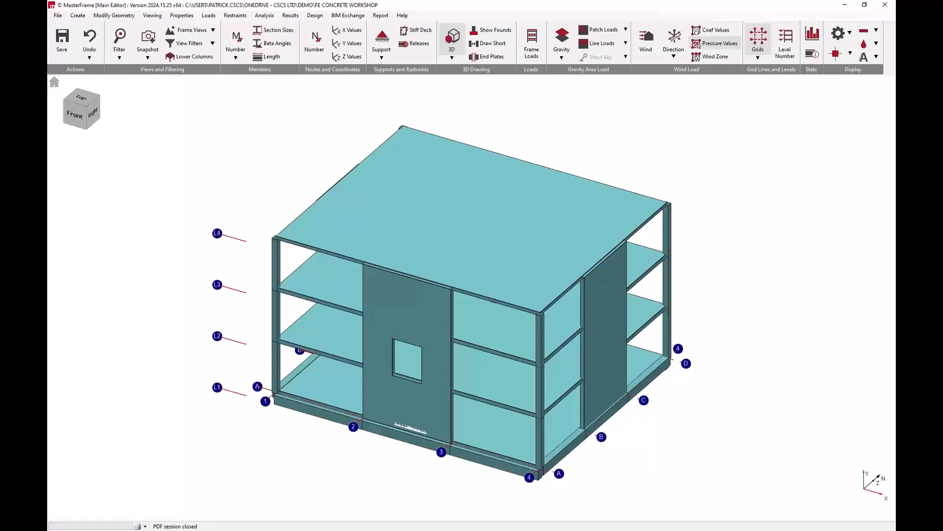
Enable meshing to members inside FE surfaces in the global meshing options and change the default initial mesh size
{"action": "left_click", "coordinate": [258, 17]}
{"action": "mouse_move", "coordinate": [285, 59]}
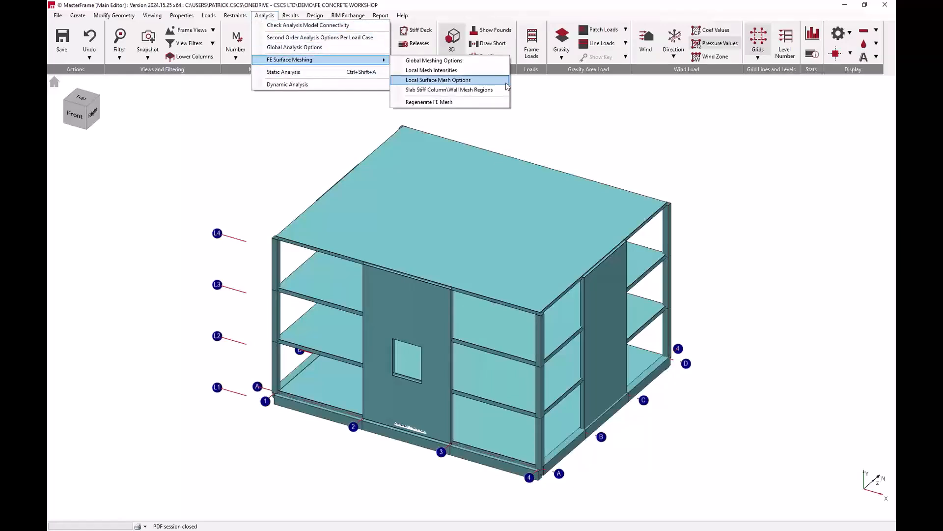
{"action": "left_click", "coordinate": [435, 60]}
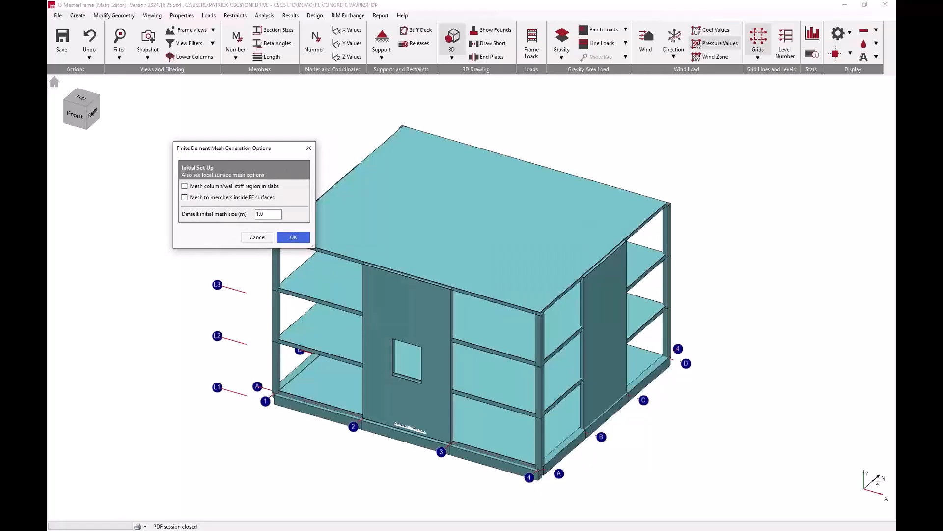
{"action": "left_click", "coordinate": [272, 214]}
{"action": "left_click", "coordinate": [186, 198]}
{"action": "double_click", "coordinate": [268, 213]}
{"action": "type", "text": "0"}
{"action": "key", "text": "Return"}
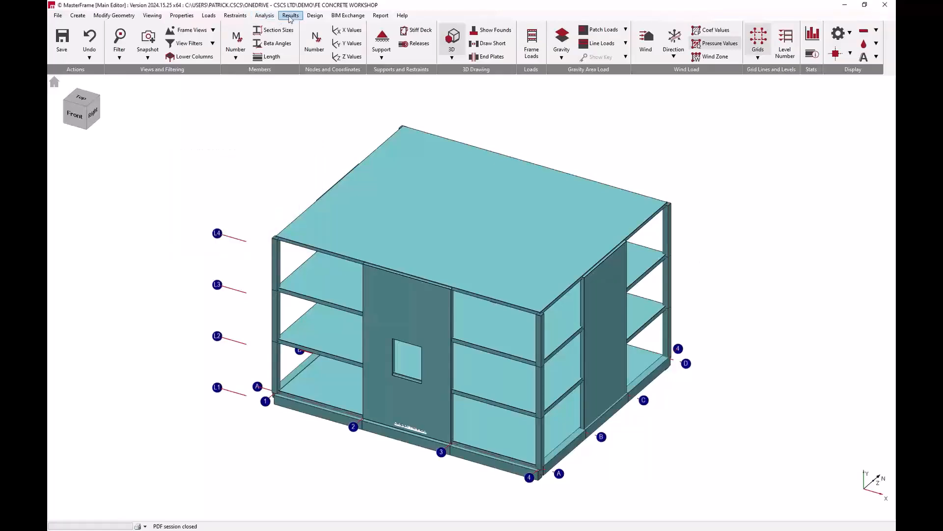
Regenerate the FE mesh for the whole model and inspect it in plan around the walls and columns
{"action": "left_click", "coordinate": [289, 16]}
{"action": "mouse_move", "coordinate": [264, 16]}
{"action": "mouse_move", "coordinate": [295, 60]}
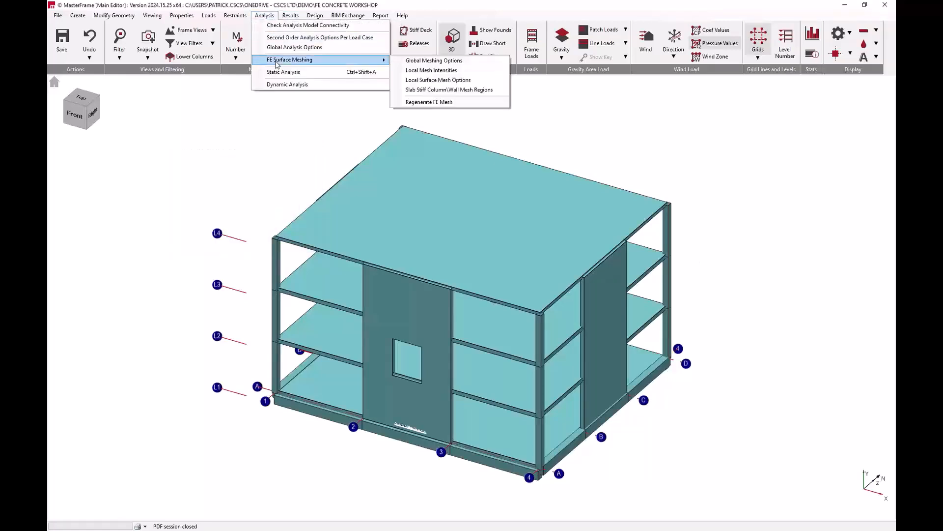
{"action": "left_click", "coordinate": [449, 101]}
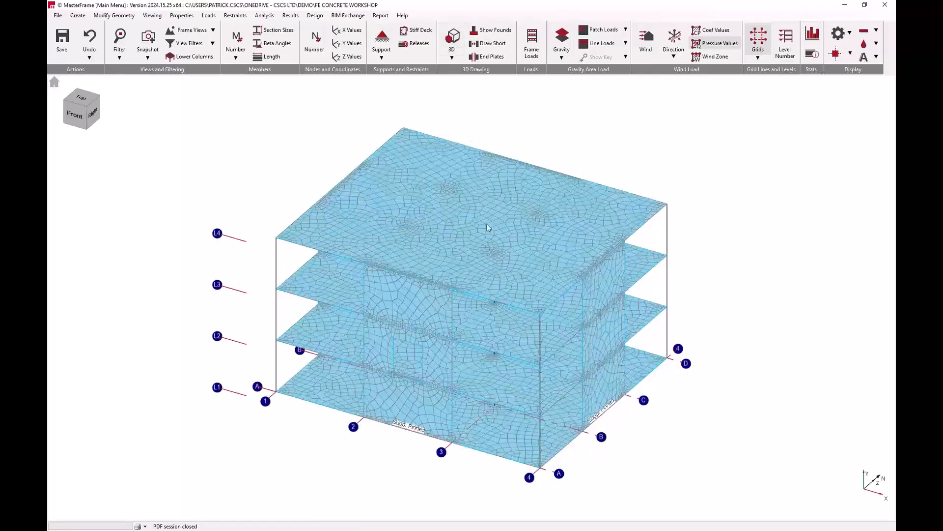
{"action": "middle_click_drag", "start_coordinate": [489, 225], "coordinate": [582, 266]}
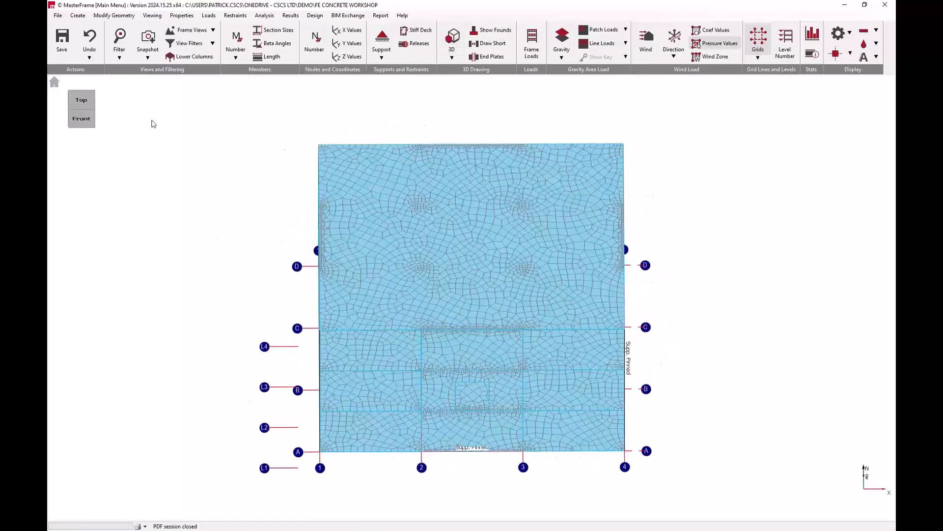
{"action": "left_click", "coordinate": [81, 105]}
{"action": "scroll", "coordinate": [414, 186], "scroll_direction": "up", "scroll_amount": 6}
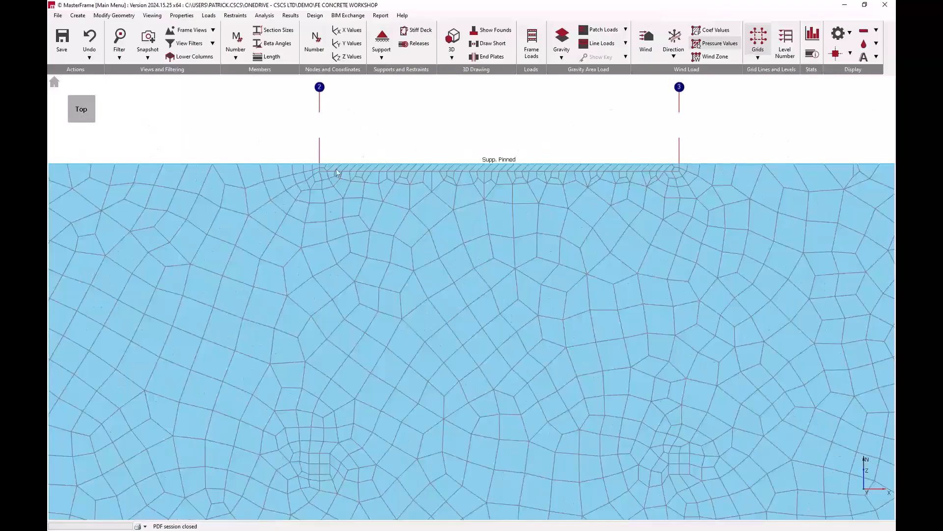
Examine the plan mesh refinement around the internal columns and along the shear walls at the slab edges
{"action": "scroll", "coordinate": [336, 169], "scroll_direction": "down", "scroll_amount": 4}
{"action": "scroll", "coordinate": [305, 315], "scroll_direction": "up", "scroll_amount": 3}
{"action": "scroll", "coordinate": [329, 270], "scroll_direction": "up", "scroll_amount": 5}
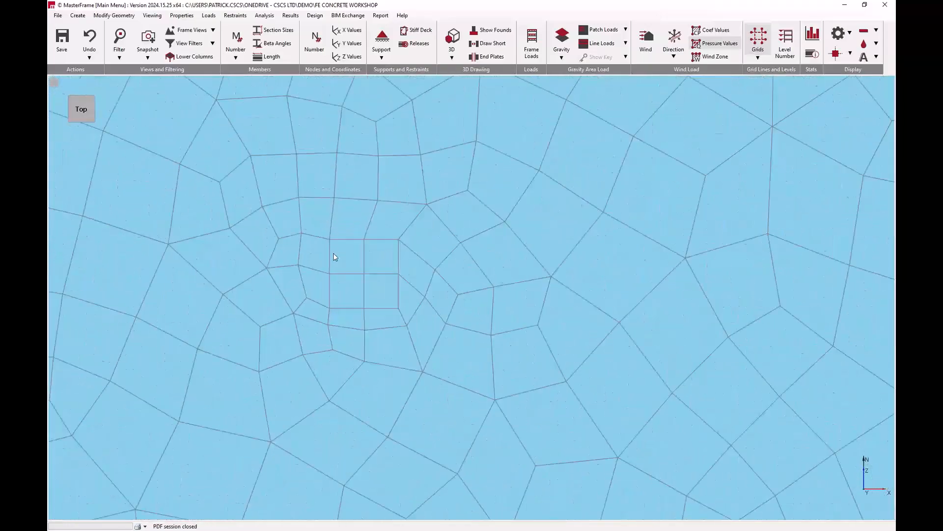
{"action": "scroll", "coordinate": [346, 195], "scroll_direction": "down", "scroll_amount": 6}
{"action": "scroll", "coordinate": [335, 211], "scroll_direction": "up", "scroll_amount": 6}
{"action": "scroll", "coordinate": [332, 209], "scroll_direction": "down", "scroll_amount": 6}
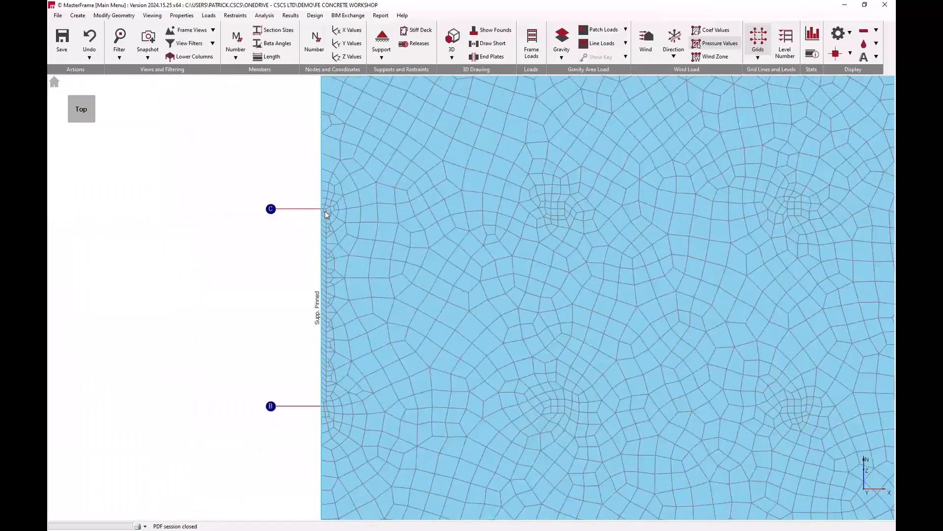
{"action": "scroll", "coordinate": [325, 221], "scroll_direction": "down", "scroll_amount": 1}
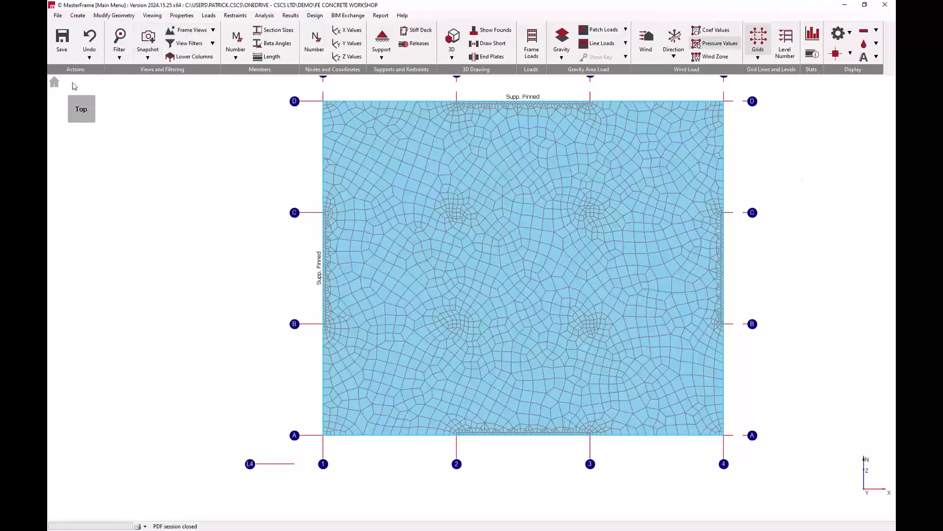
Return to the default 3D view and run a static analysis of all load cases as a space frame
{"action": "left_click", "coordinate": [54, 82]}
{"action": "left_click", "coordinate": [263, 15]}
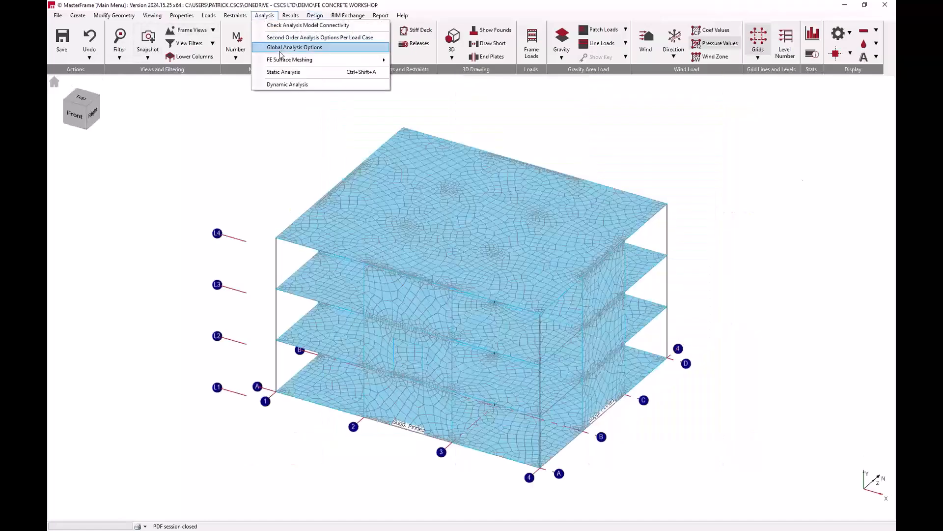
{"action": "left_click", "coordinate": [287, 72]}
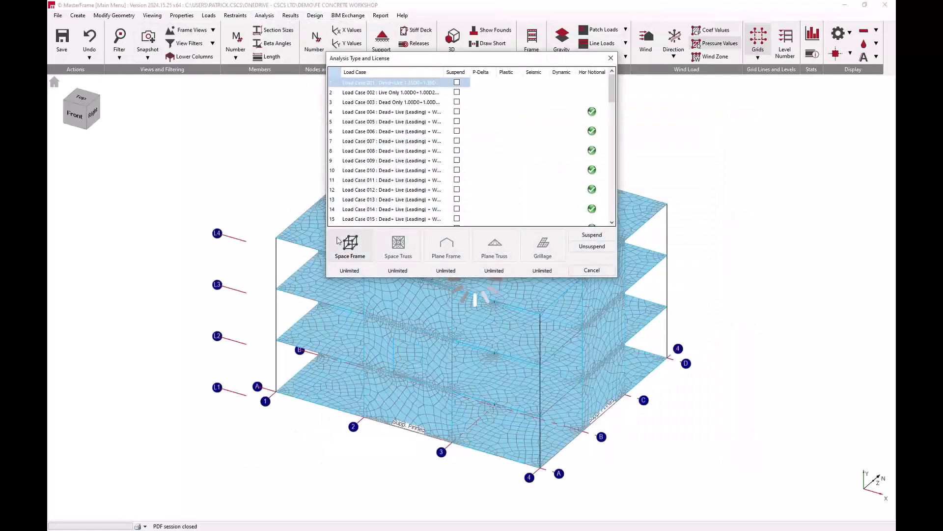
{"action": "left_click", "coordinate": [365, 250]}
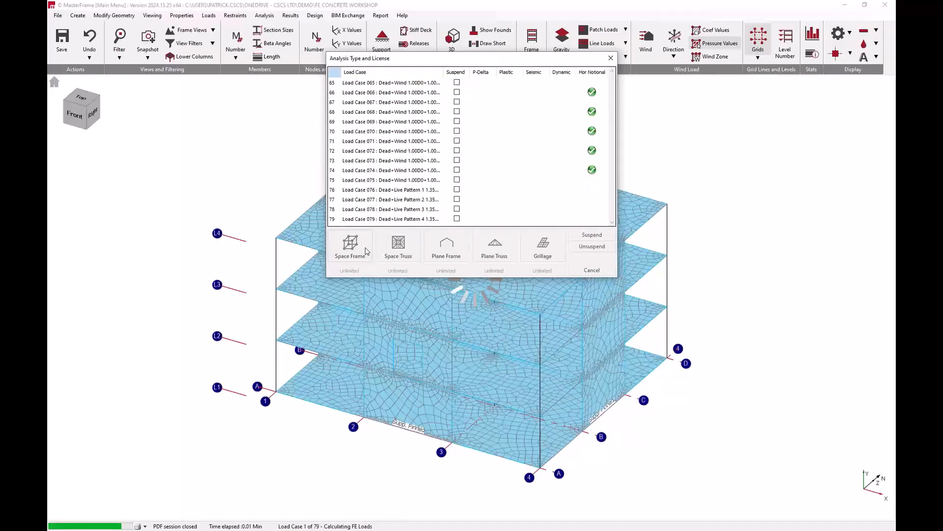
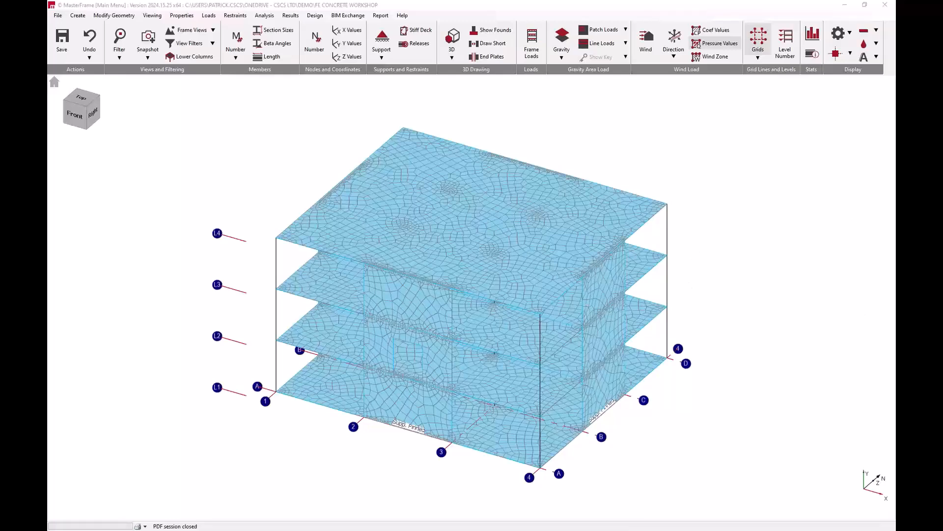
Open the graphical analysis results and view the line elements' axial force diagrams with values shown for Load Case 001
{"action": "left_click", "coordinate": [291, 15]}
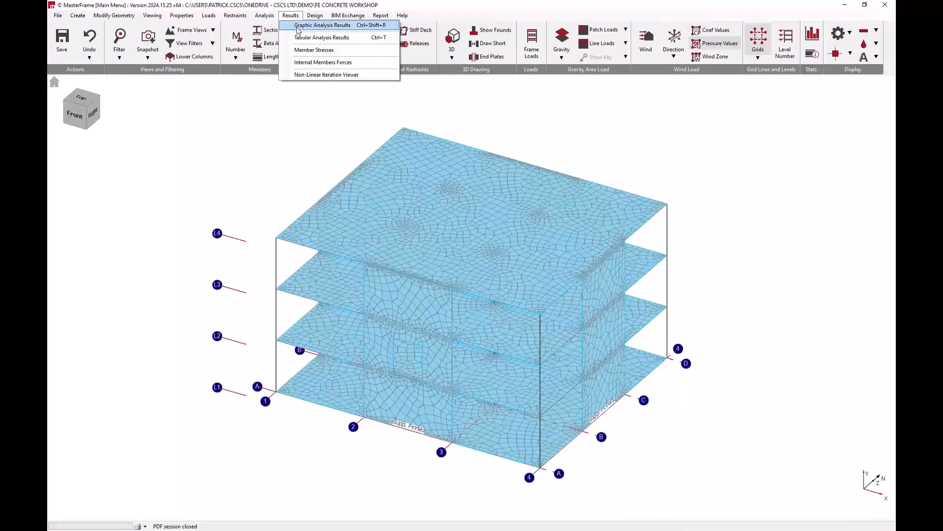
{"action": "left_click", "coordinate": [299, 27]}
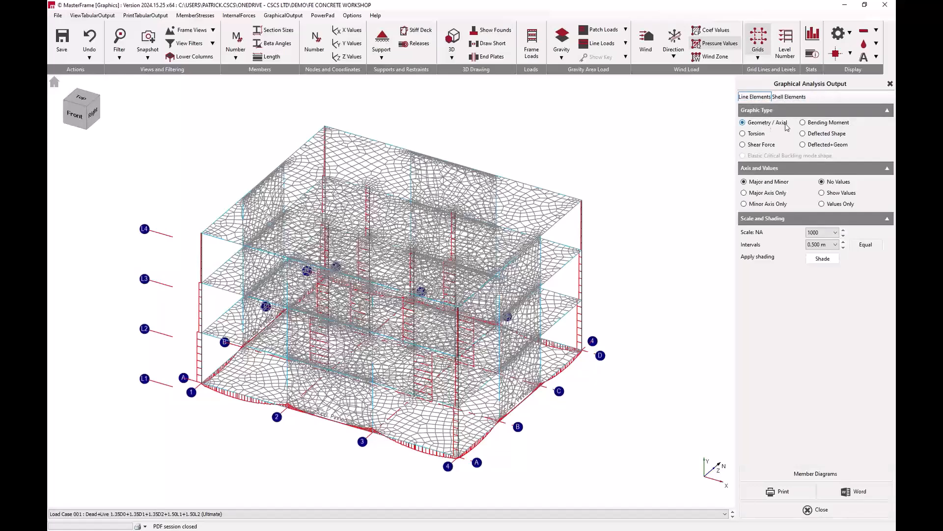
{"action": "left_click", "coordinate": [833, 195]}
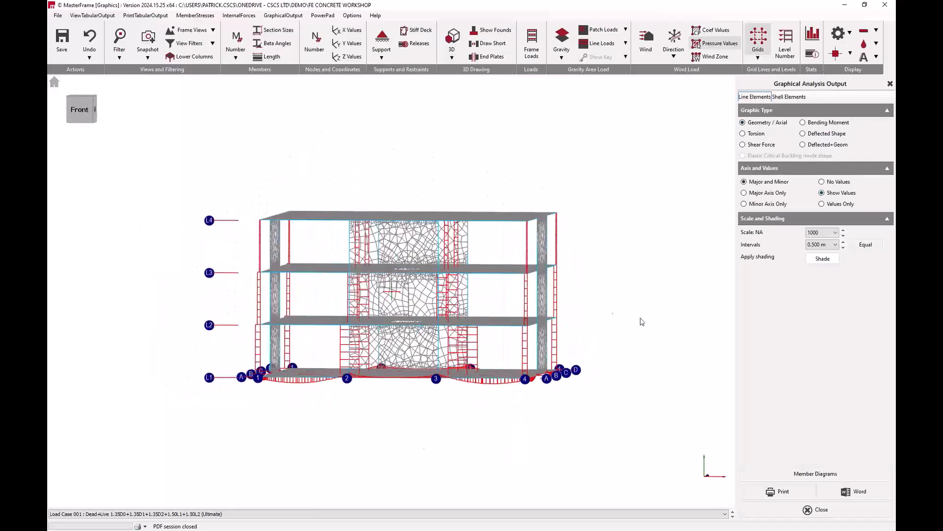
{"action": "left_click", "coordinate": [232, 513]}
{"action": "left_click", "coordinate": [375, 515]}
{"action": "middle_click_drag", "start_coordinate": [499, 355], "coordinate": [480, 370]}
Review the line elements' bending moment, torsion and shear force diagrams with values shown, limited to the major axis only
{"action": "left_click", "coordinate": [811, 123]}
{"action": "middle_click_drag", "start_coordinate": [474, 276], "coordinate": [354, 319]}
{"action": "left_click", "coordinate": [841, 194]}
{"action": "middle_click_drag", "start_coordinate": [437, 295], "coordinate": [455, 303]}
{"action": "left_click", "coordinate": [775, 197]}
{"action": "middle_click_drag", "start_coordinate": [511, 210], "coordinate": [363, 256]}
{"action": "left_click", "coordinate": [742, 134]}
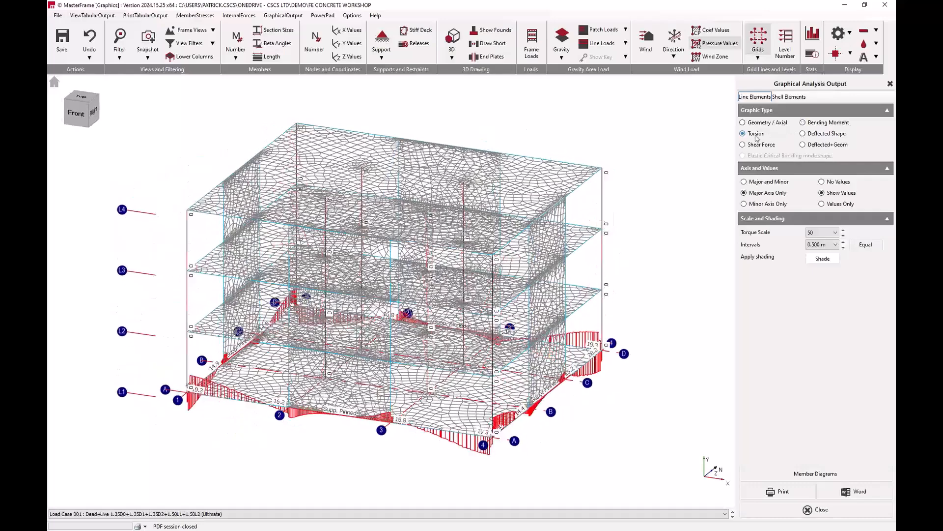
{"action": "left_click", "coordinate": [755, 145]}
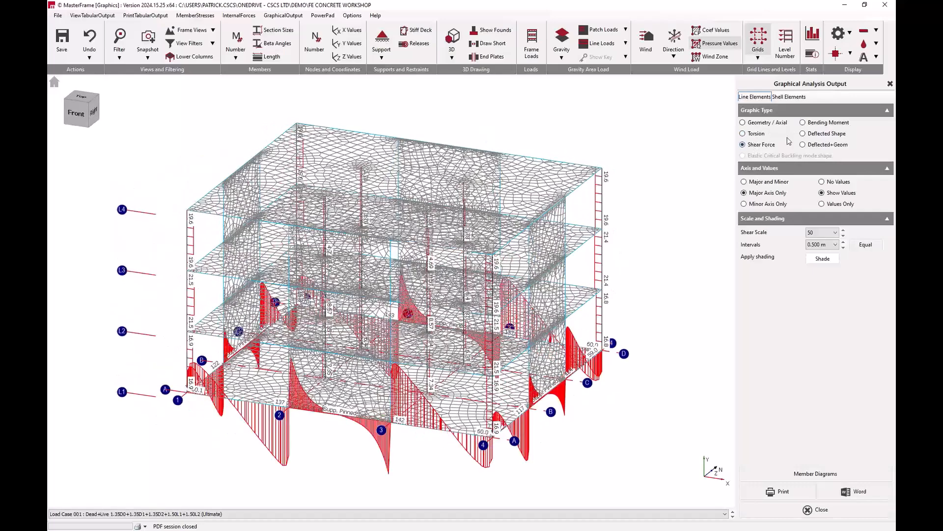
Display the deflected shape over the geometry in the default 3D view, with nodal deflection values in the Y direction
{"action": "left_click", "coordinate": [811, 145]}
{"action": "mouse_move", "coordinate": [550, 284]}
{"action": "middle_mouse_down"}
{"action": "mouse_move", "coordinate": [592, 292]}
{"action": "mouse_move", "coordinate": [687, 267]}
{"action": "mouse_move", "coordinate": [552, 285]}
{"action": "middle_mouse_up"}
{"action": "left_click", "coordinate": [55, 83]}
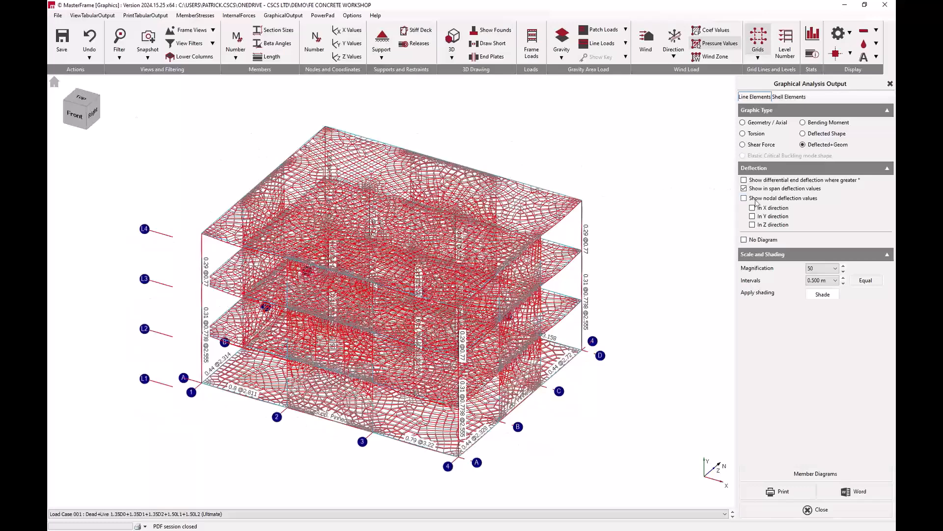
{"action": "left_click", "coordinate": [783, 200]}
{"action": "left_click", "coordinate": [773, 216]}
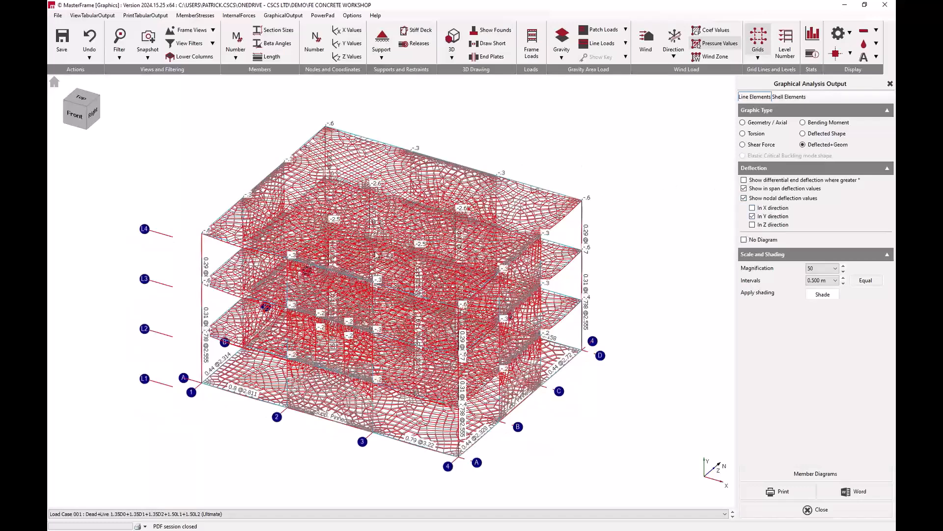
{"action": "middle_click_drag", "start_coordinate": [373, 227], "coordinate": [343, 207]}
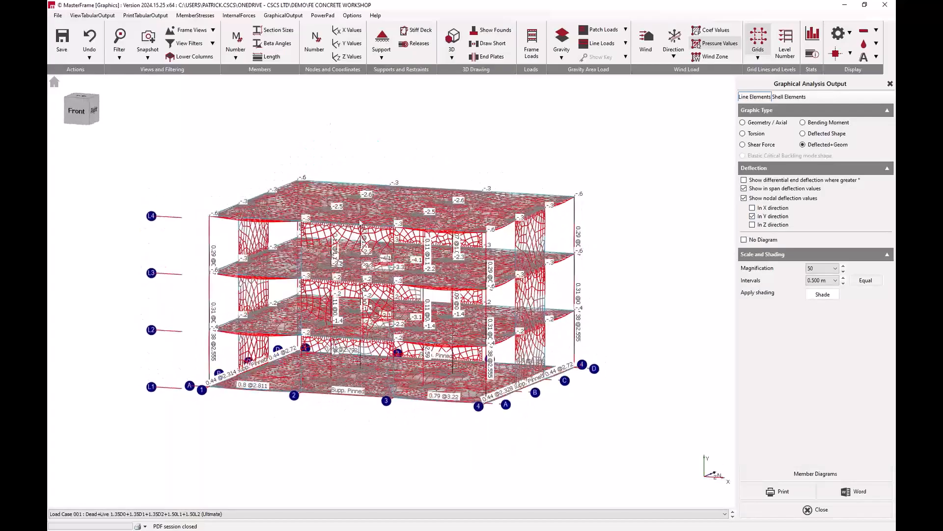
Hide the nodal deflection values on the deflected line-element diagram
{"action": "scroll", "coordinate": [369, 239], "scroll_direction": "up", "scroll_amount": 1}
{"action": "scroll", "coordinate": [291, 201], "scroll_direction": "up", "scroll_amount": 4}
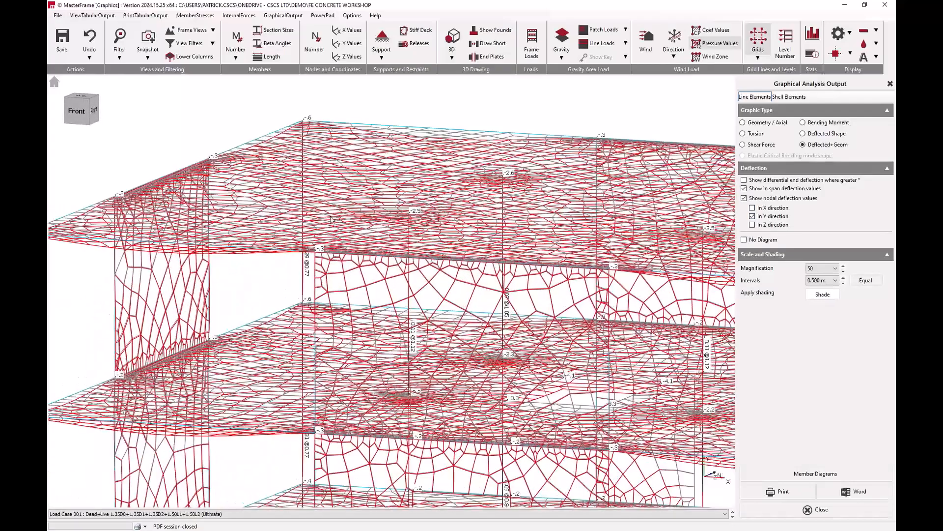
{"action": "left_click", "coordinate": [770, 199]}
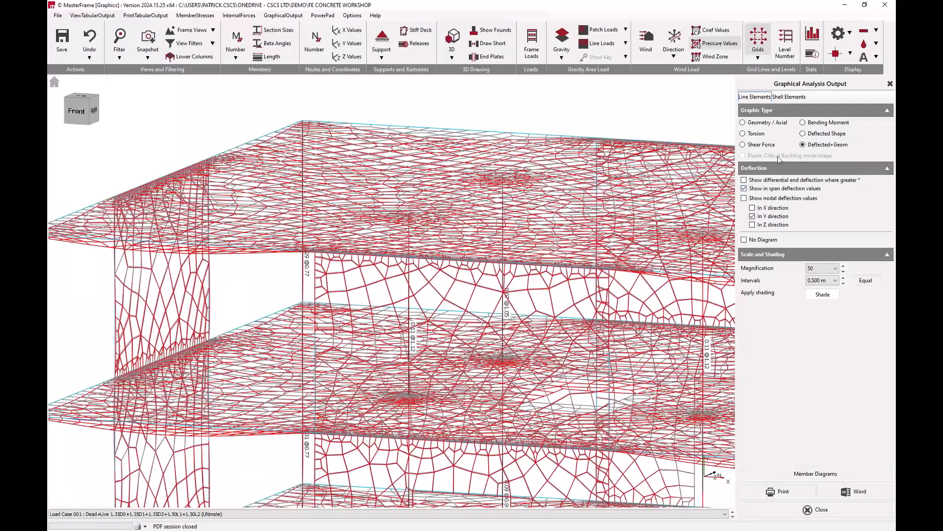
Compare the line and shell element output, ending with the Mx moment contours on the whole building
{"action": "left_click", "coordinate": [790, 96]}
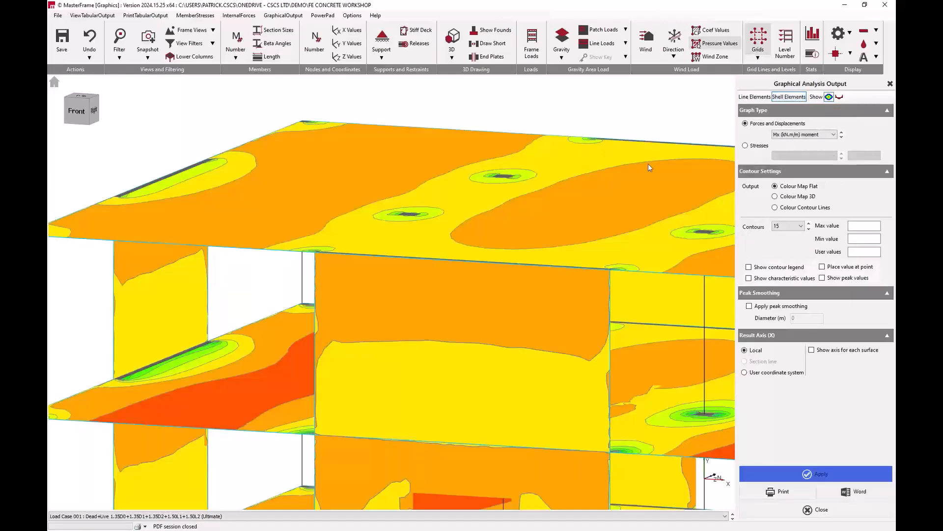
{"action": "middle_click_drag", "start_coordinate": [597, 180], "coordinate": [543, 181]}
{"action": "scroll", "coordinate": [526, 150], "scroll_direction": "down", "scroll_amount": 2}
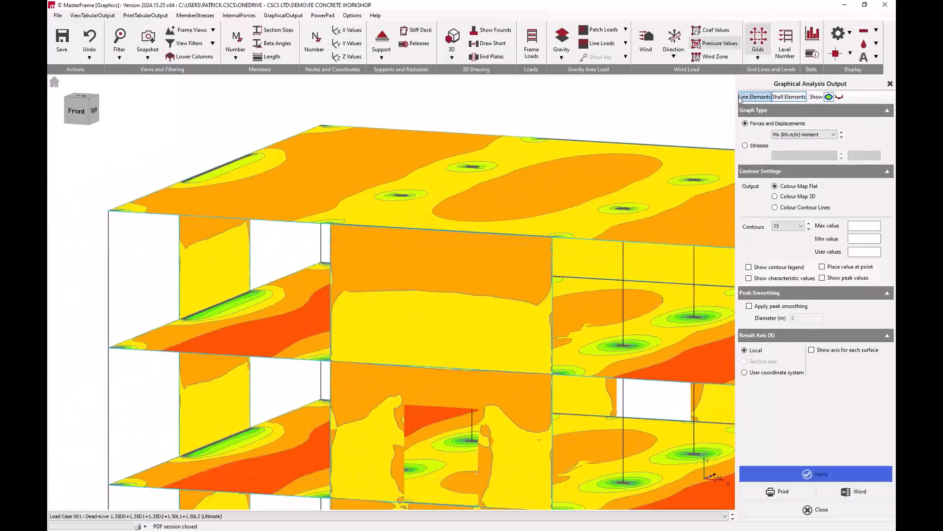
{"action": "left_click", "coordinate": [769, 100]}
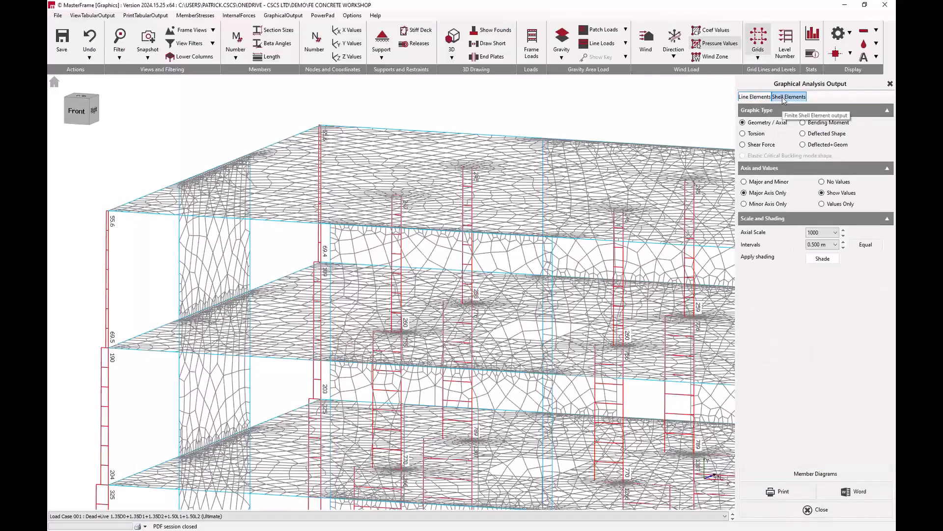
{"action": "left_click", "coordinate": [784, 97]}
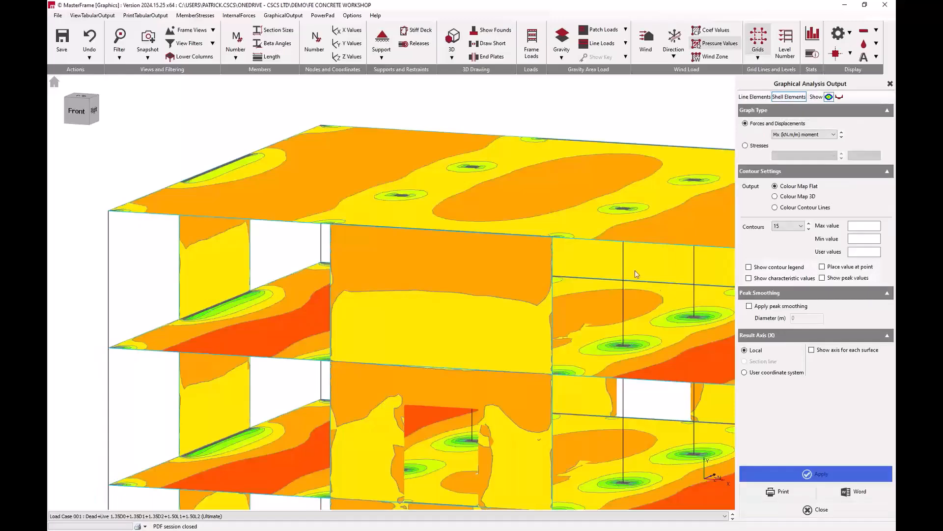
{"action": "left_click", "coordinate": [54, 81]}
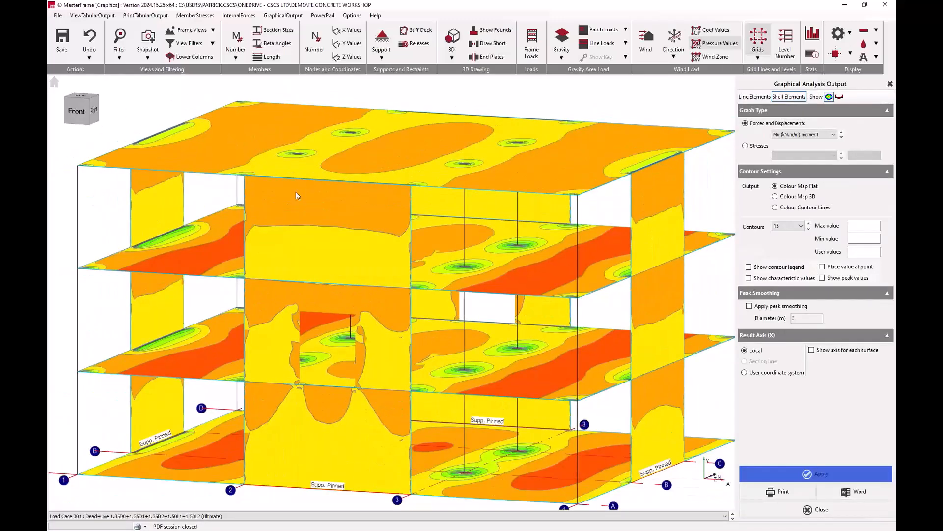
{"action": "scroll", "coordinate": [399, 348], "scroll_direction": "up", "scroll_amount": 2}
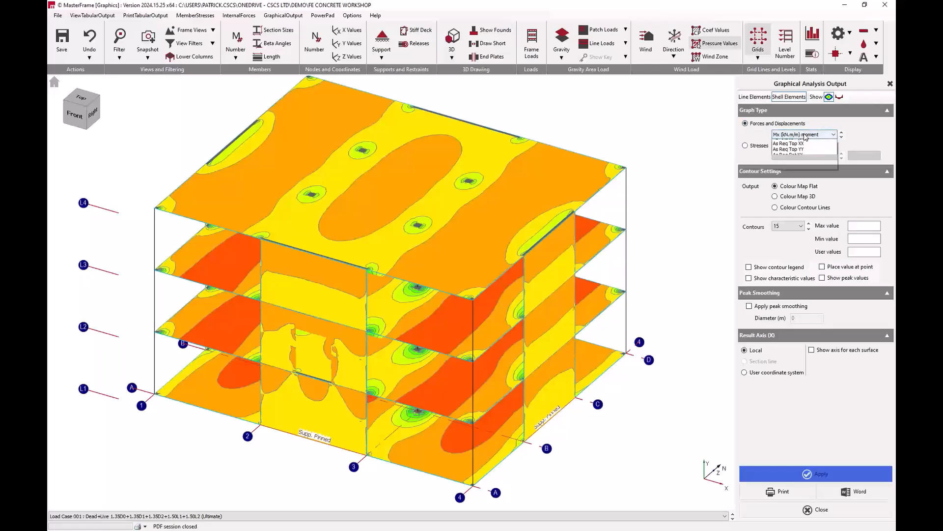
Plot the shell Y displacement in mm as a 3D colour map and view the deformed floors from the front
{"action": "left_click", "coordinate": [804, 135]}
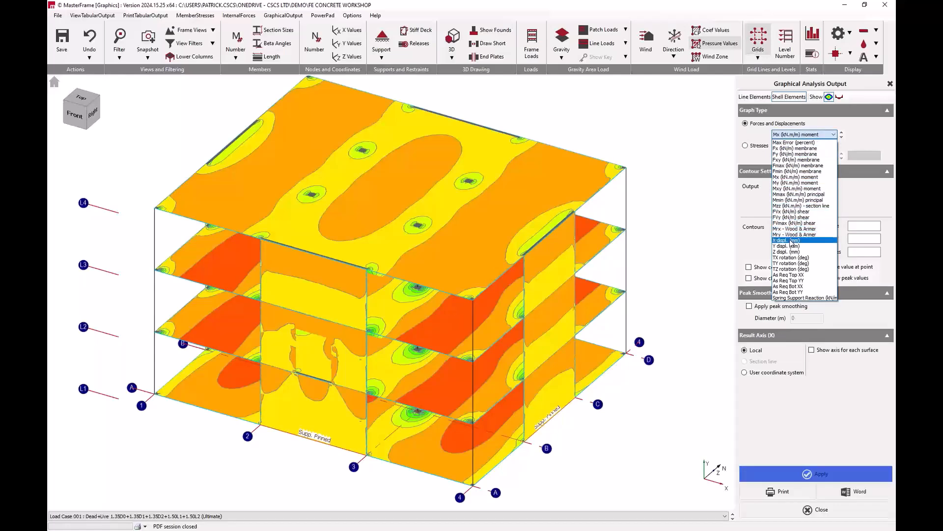
{"action": "left_click", "coordinate": [788, 247]}
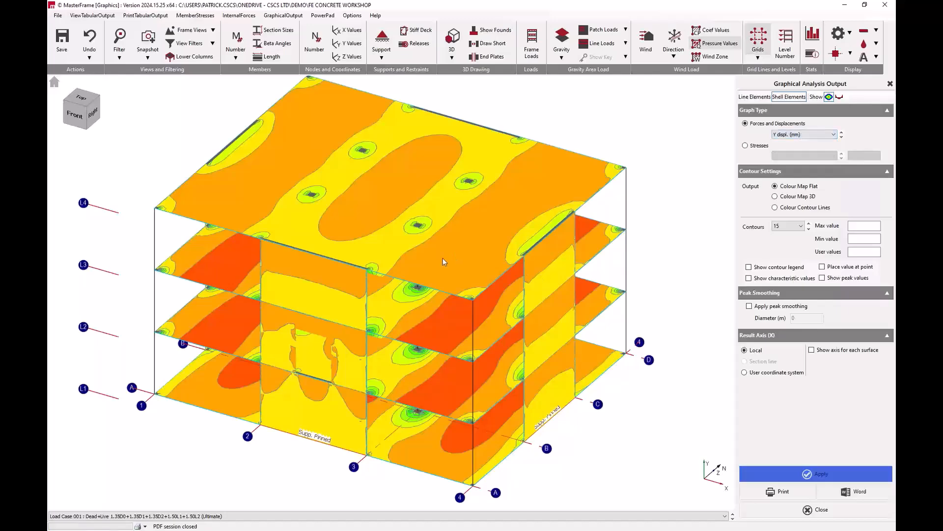
{"action": "left_click", "coordinate": [801, 197]}
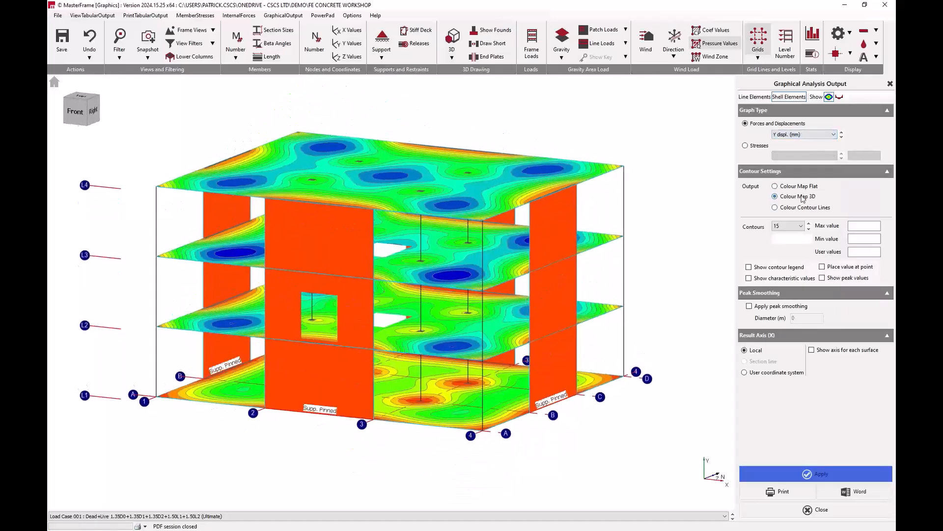
{"action": "middle_click_drag", "start_coordinate": [531, 247], "coordinate": [654, 201]}
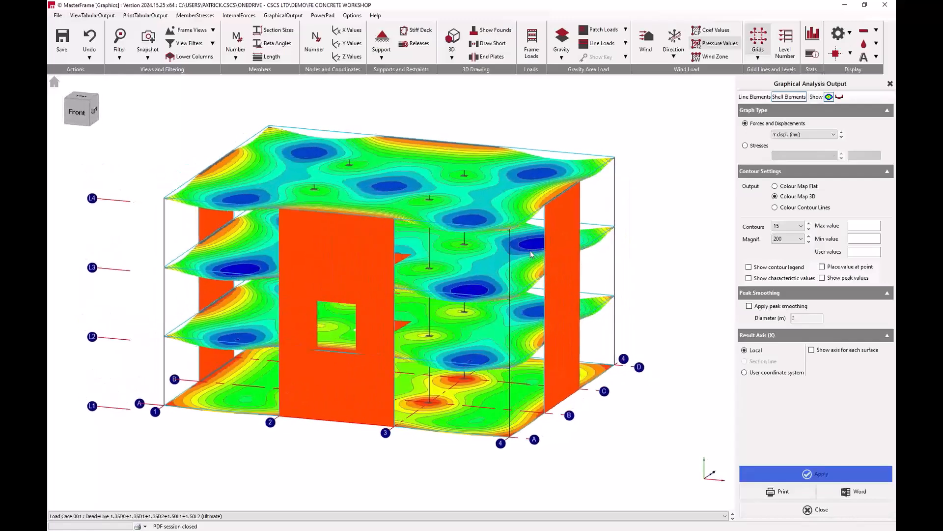
Plot As Req Top XX, using 30 mm top and bottom XX covers and choosing the design code, steel grade and concrete grade
{"action": "left_click", "coordinate": [804, 134]}
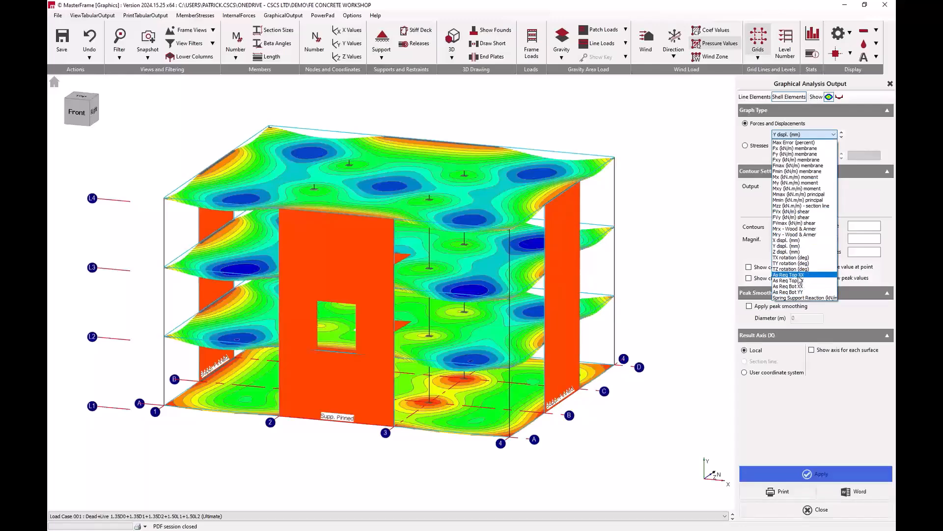
{"action": "left_click", "coordinate": [799, 275]}
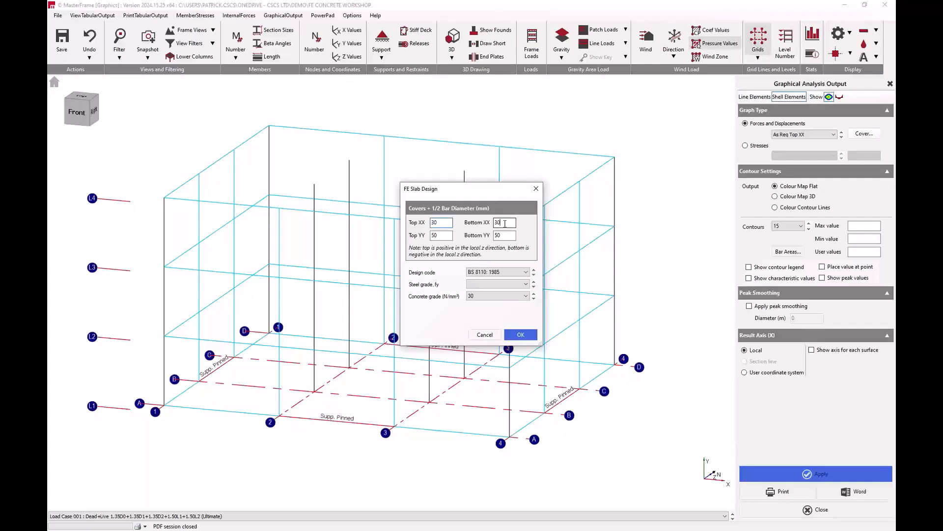
{"action": "left_click", "coordinate": [484, 273]}
{"action": "left_click", "coordinate": [495, 297]}
{"action": "left_click", "coordinate": [496, 284]}
{"action": "left_click", "coordinate": [494, 297]}
{"action": "left_click", "coordinate": [496, 296]}
{"action": "left_click", "coordinate": [497, 301]}
{"action": "left_click", "coordinate": [530, 337]}
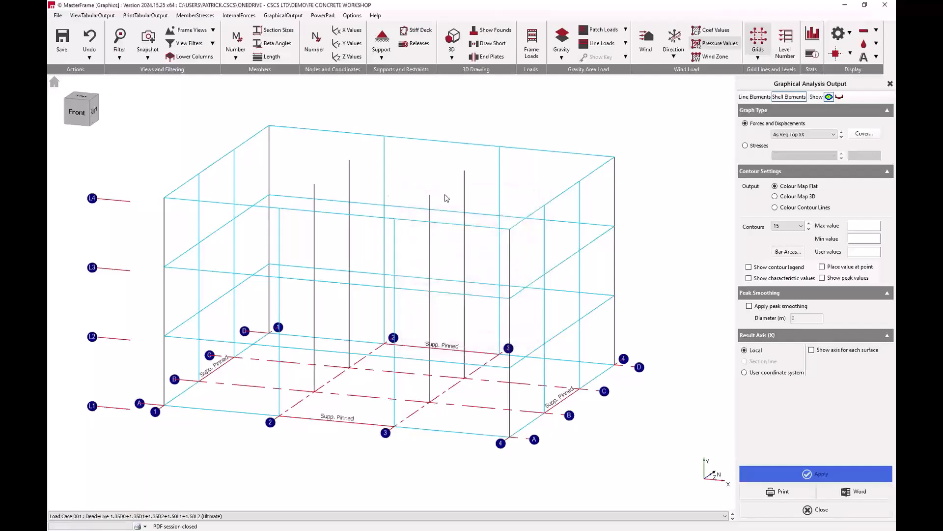
Isolate the L2 floor in plan and plot its required bottom XX reinforcement
{"action": "left_click", "coordinate": [199, 30]}
{"action": "left_click", "coordinate": [181, 107]}
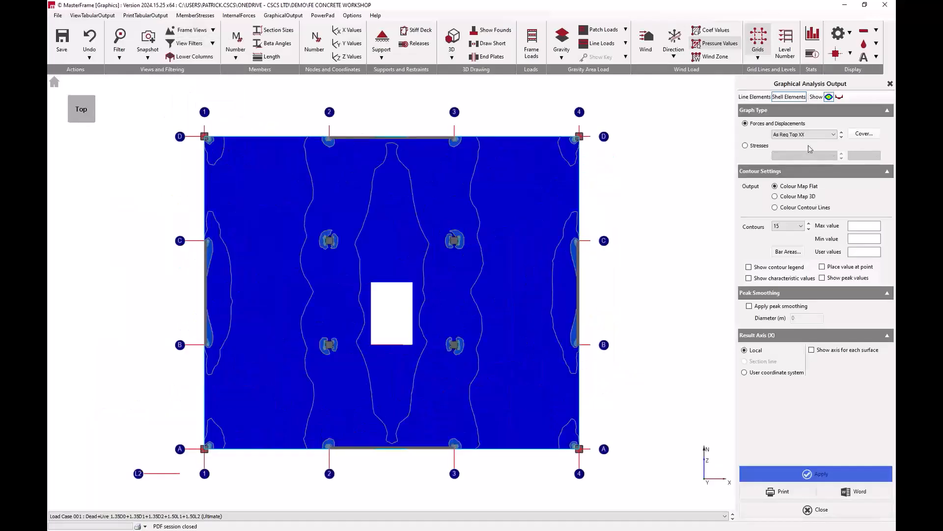
{"action": "scroll", "coordinate": [809, 138], "scroll_direction": "down", "scroll_amount": 1}
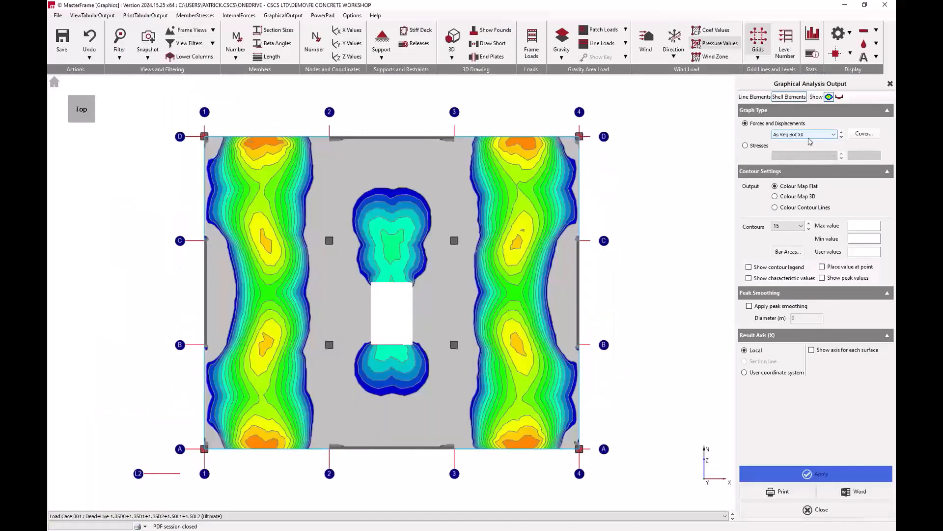
Browse the L2 floor's rotation, displacement and shear contours, ending on FVmax shear
{"action": "scroll", "coordinate": [810, 141], "scroll_direction": "up", "scroll_amount": 3}
{"action": "scroll", "coordinate": [810, 141], "scroll_direction": "up", "scroll_amount": 1}
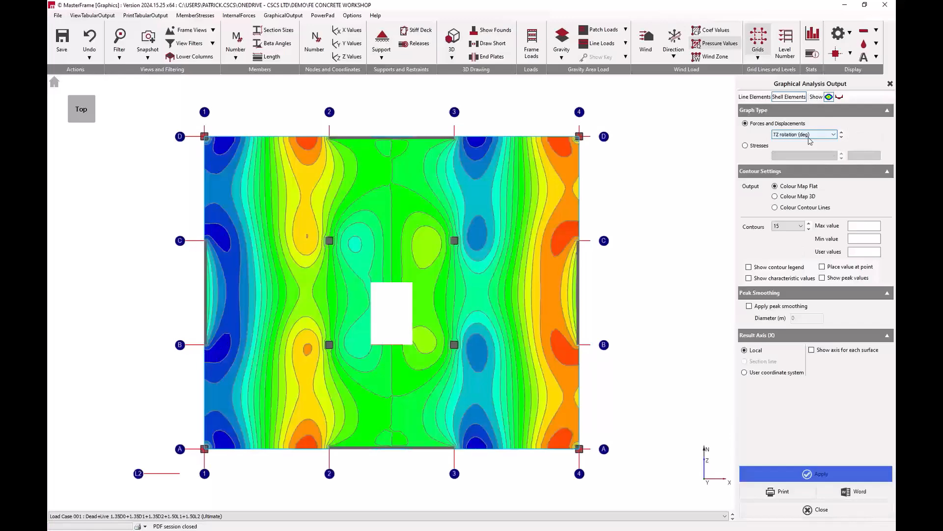
{"action": "scroll", "coordinate": [810, 142], "scroll_direction": "up", "scroll_amount": 3}
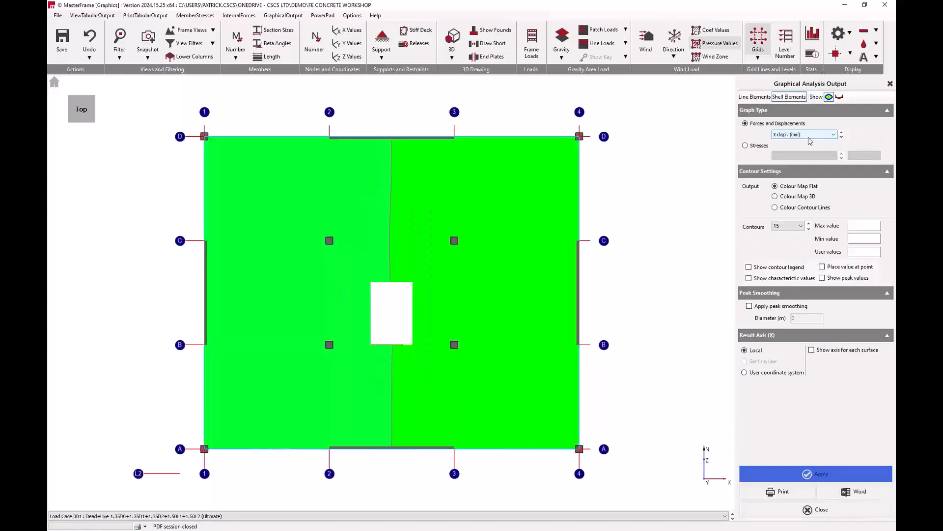
{"action": "scroll", "coordinate": [810, 141], "scroll_direction": "up", "scroll_amount": 4}
{"action": "scroll", "coordinate": [810, 142], "scroll_direction": "down", "scroll_amount": 4}
{"action": "scroll", "coordinate": [810, 141], "scroll_direction": "down", "scroll_amount": 1}
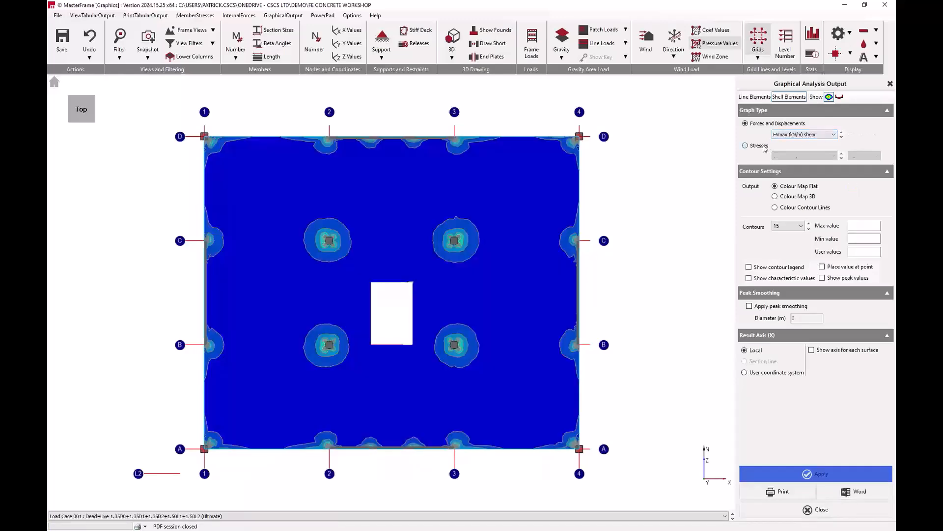
View the L2 floor's σx stress contours on the +z side and check the other stress types available
{"action": "left_click", "coordinate": [767, 147]}
{"action": "left_click", "coordinate": [805, 155]}
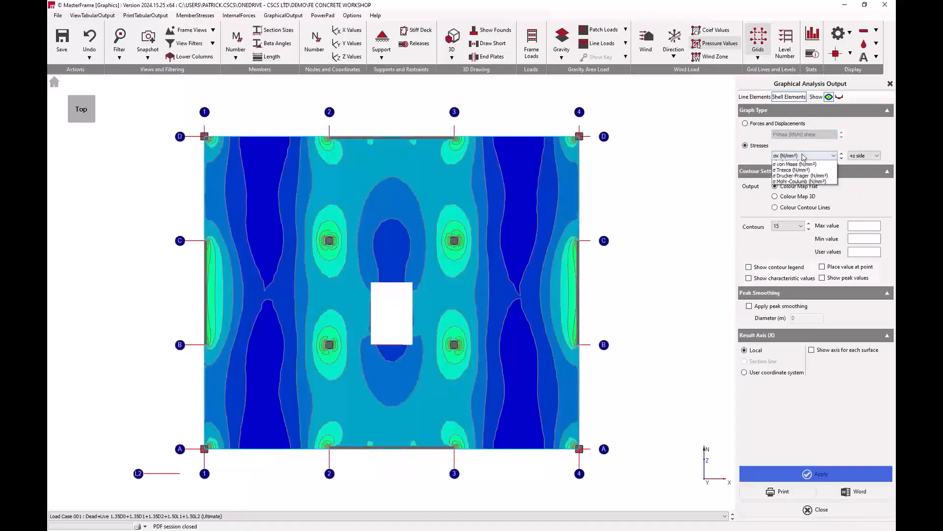
{"action": "left_click", "coordinate": [797, 149]}
Plot the L2 floor's Max Error (percent) contours with the contour legend displayed
{"action": "left_click", "coordinate": [780, 123]}
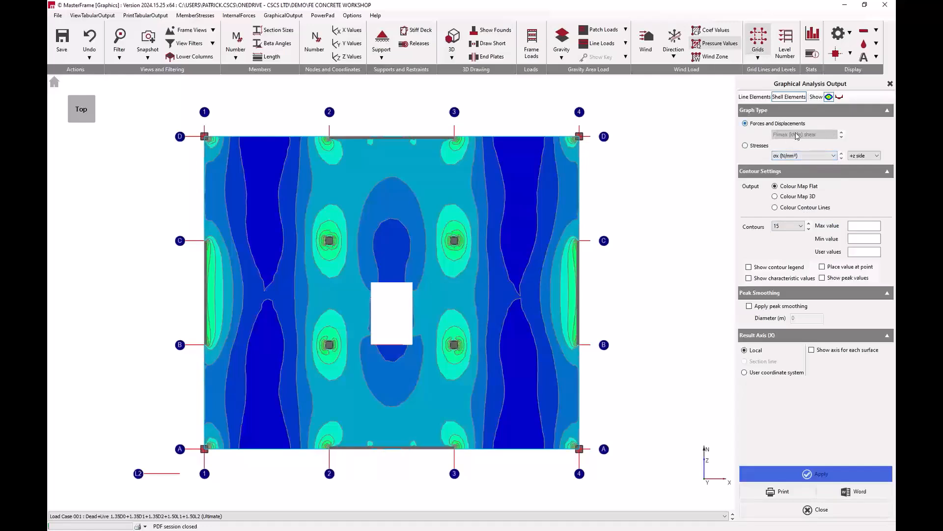
{"action": "left_click", "coordinate": [806, 135]}
{"action": "left_click", "coordinate": [812, 143]}
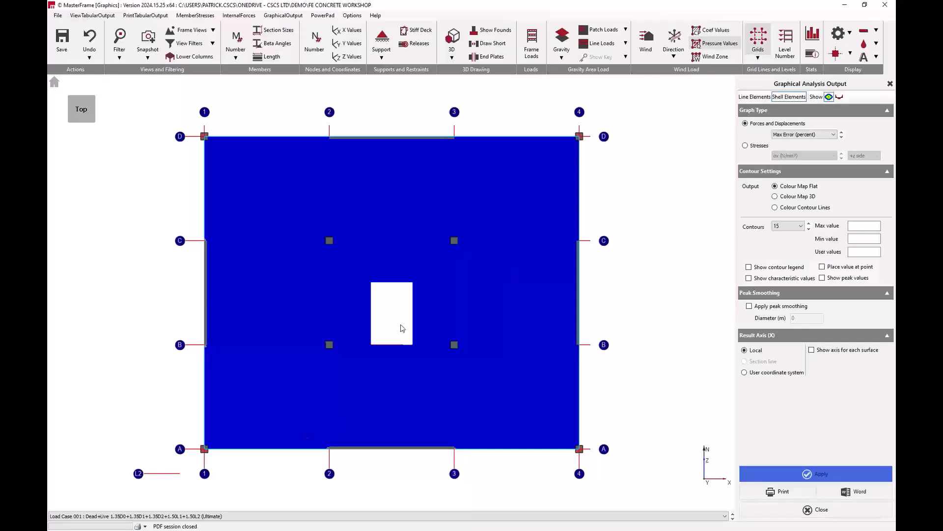
{"action": "left_click", "coordinate": [770, 268]}
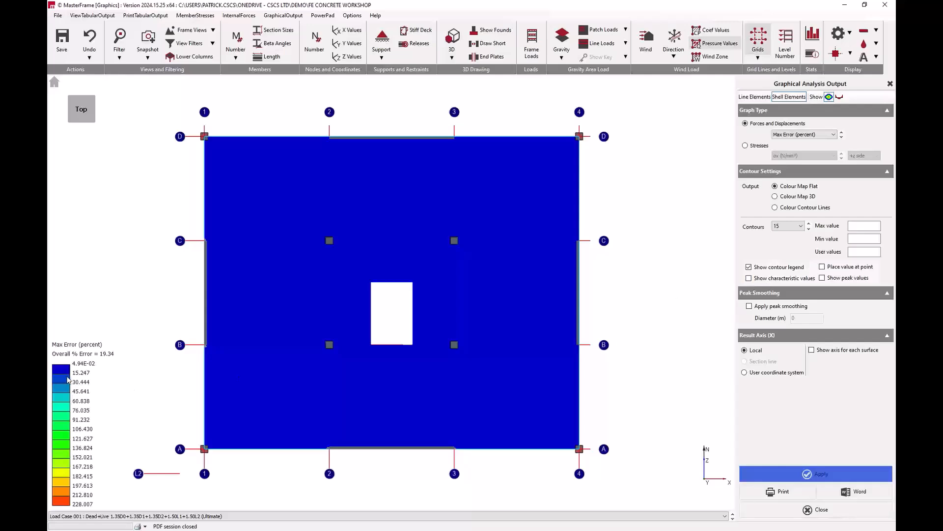
Cap the error contours at a maximum value of 10 and inspect the errors around the slab corners and columns
{"action": "left_click", "coordinate": [860, 225]}
{"action": "type", "text": "10"}
{"action": "left_click", "coordinate": [815, 474]}
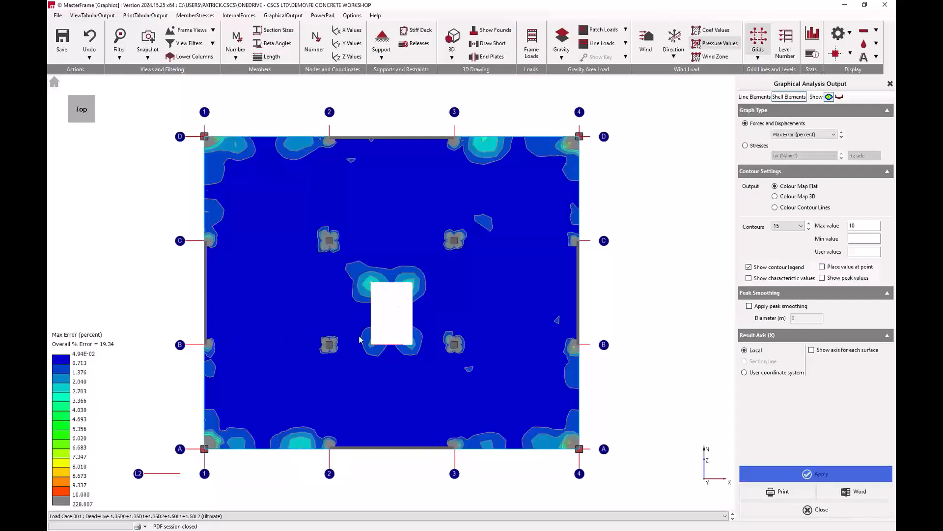
{"action": "scroll", "coordinate": [586, 155], "scroll_direction": "up", "scroll_amount": 6}
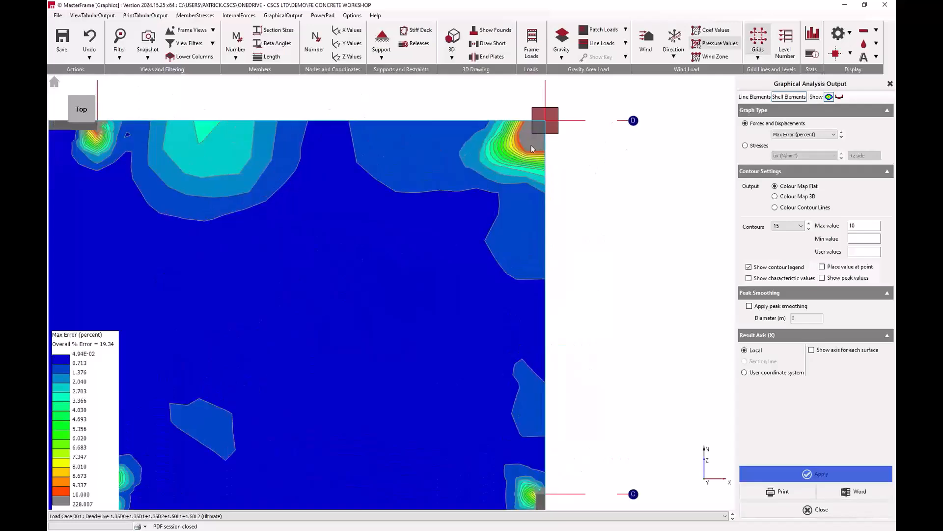
{"action": "scroll", "coordinate": [535, 149], "scroll_direction": "down", "scroll_amount": 7}
{"action": "scroll", "coordinate": [520, 234], "scroll_direction": "up", "scroll_amount": 3}
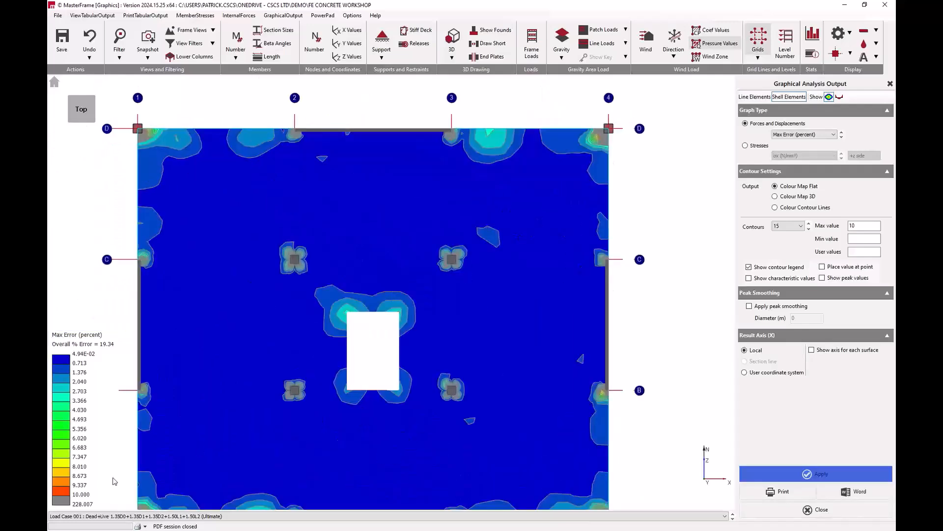
{"action": "middle_click_drag", "start_coordinate": [596, 200], "coordinate": [605, 183]}
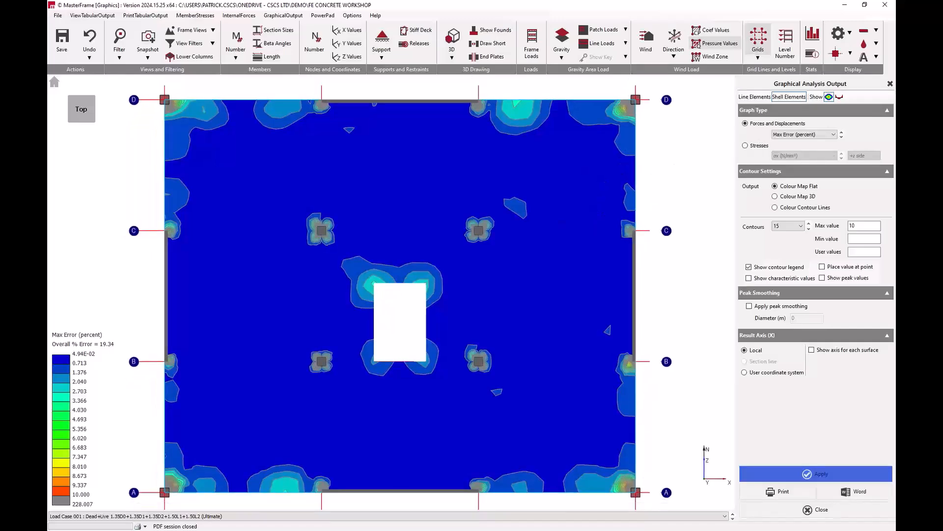
Create an Mx line section diagram along grid C from node 19 to node 34, averaged over a 1 m strip
{"action": "left_click", "coordinate": [839, 97]}
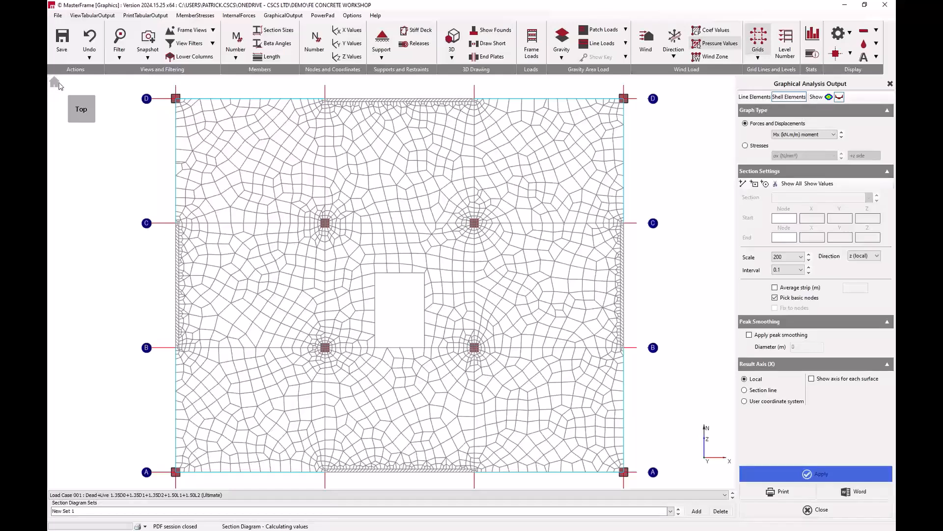
{"action": "left_click", "coordinate": [95, 120]}
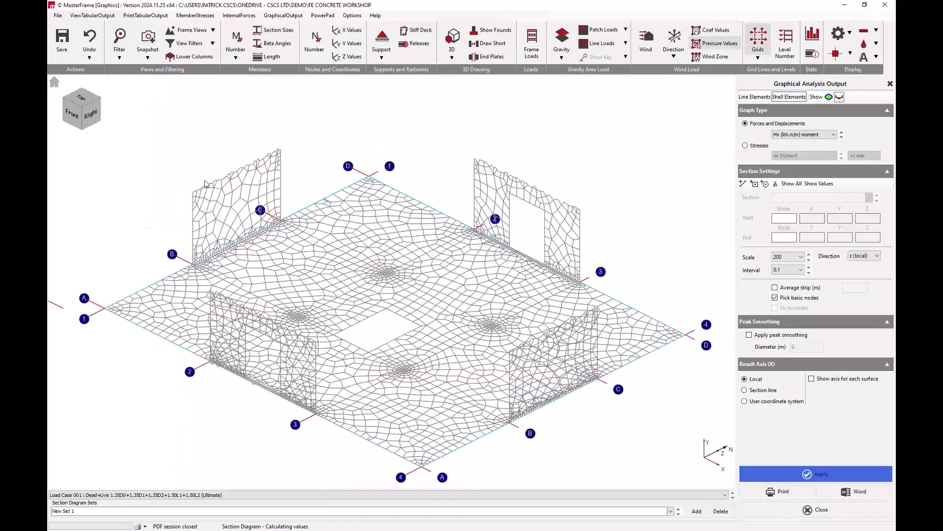
{"action": "left_click", "coordinate": [743, 183]}
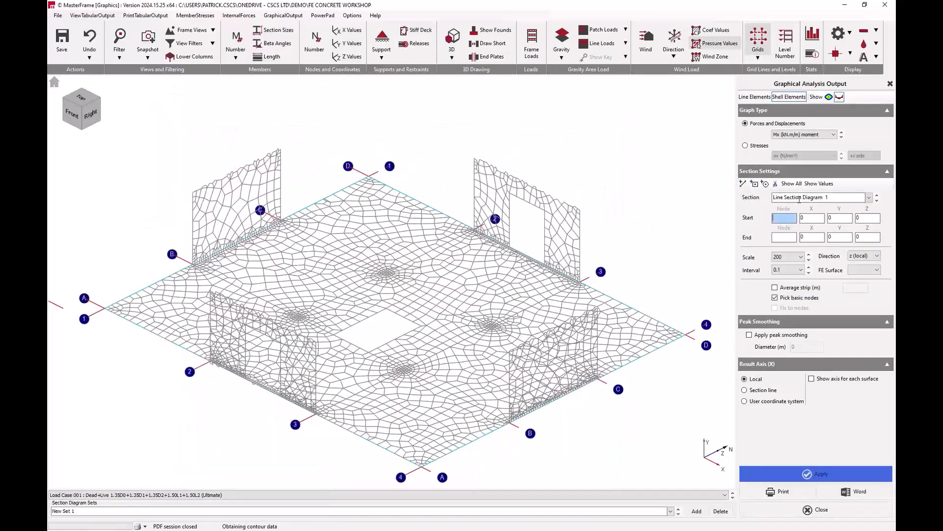
{"action": "left_click", "coordinate": [279, 221]}
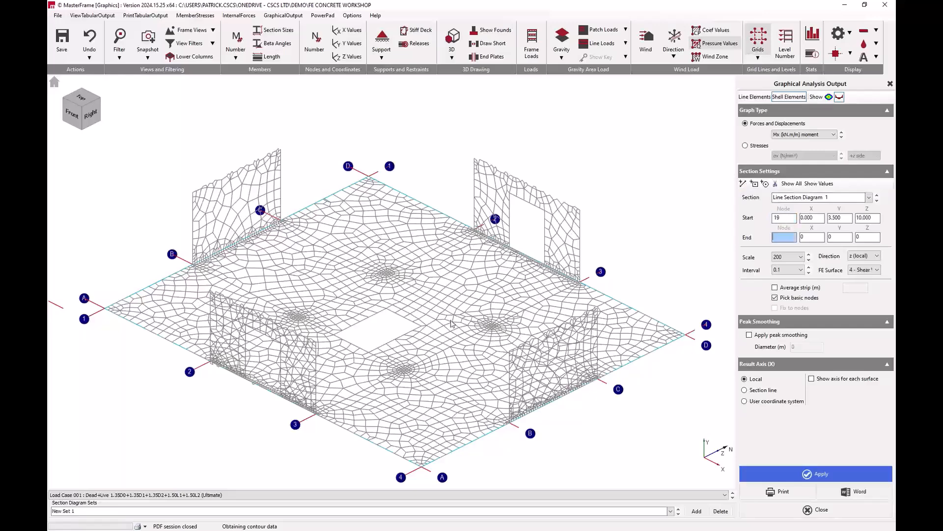
{"action": "left_click", "coordinate": [602, 383]}
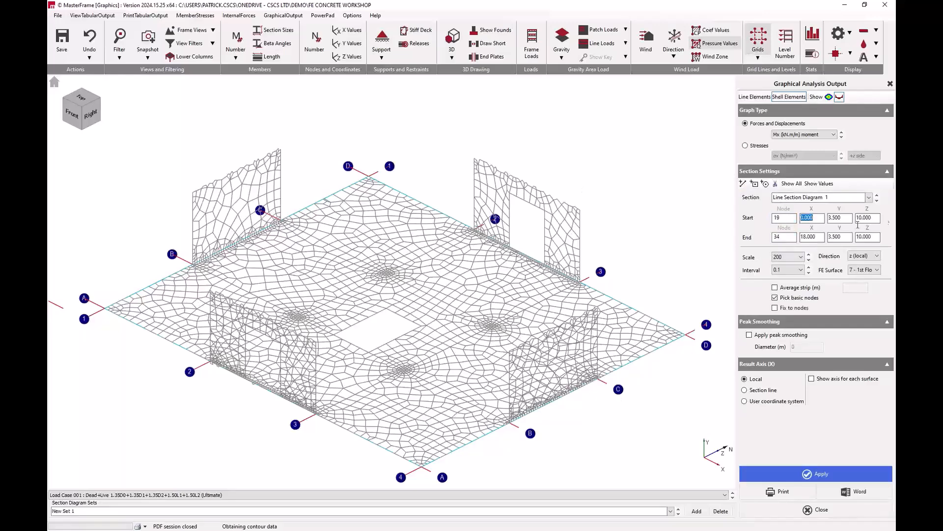
{"action": "left_click", "coordinate": [796, 287]}
{"action": "left_click", "coordinate": [815, 473]}
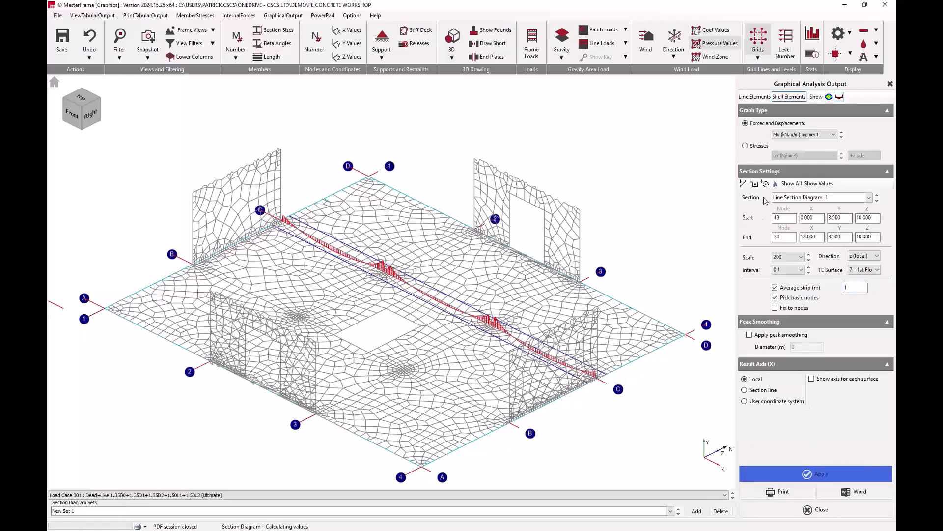
Set the section diagram's scale to 500
{"action": "left_click", "coordinate": [782, 135]}
{"action": "left_click", "coordinate": [783, 136]}
{"action": "scroll", "coordinate": [793, 257], "scroll_direction": "down", "scroll_amount": 1}
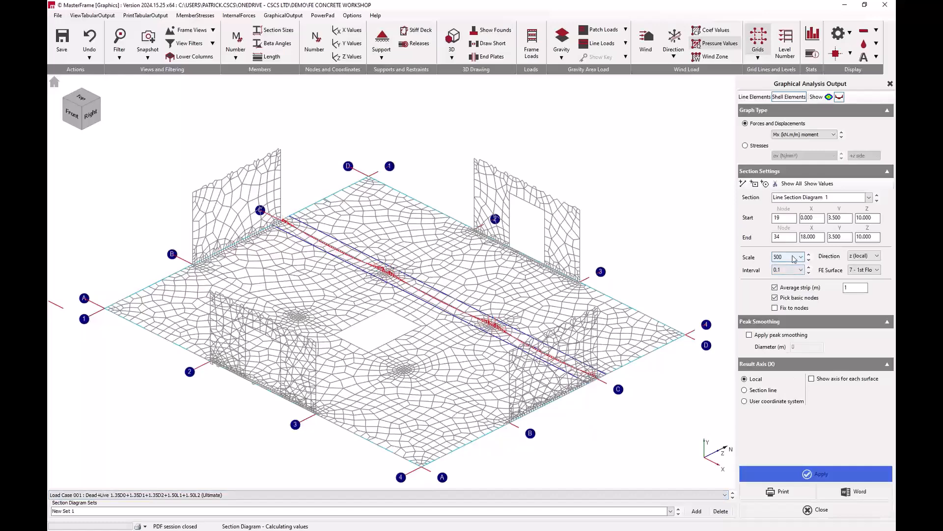
Set the section diagram's scale to 50, show its values along grid C, and close the graphical analysis output
{"action": "scroll", "coordinate": [794, 257], "scroll_direction": "up", "scroll_amount": 3}
{"action": "left_click", "coordinate": [815, 185]}
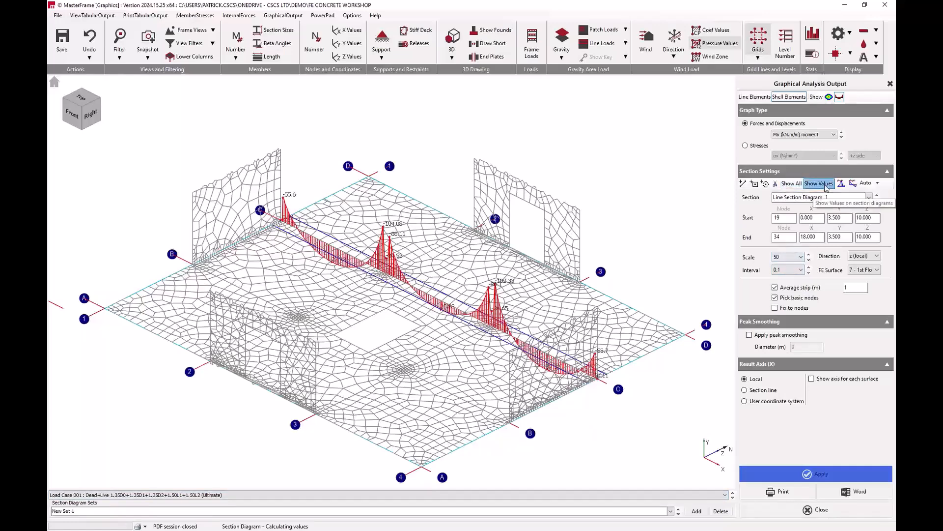
{"action": "middle_click_drag", "start_coordinate": [351, 289], "coordinate": [367, 278]}
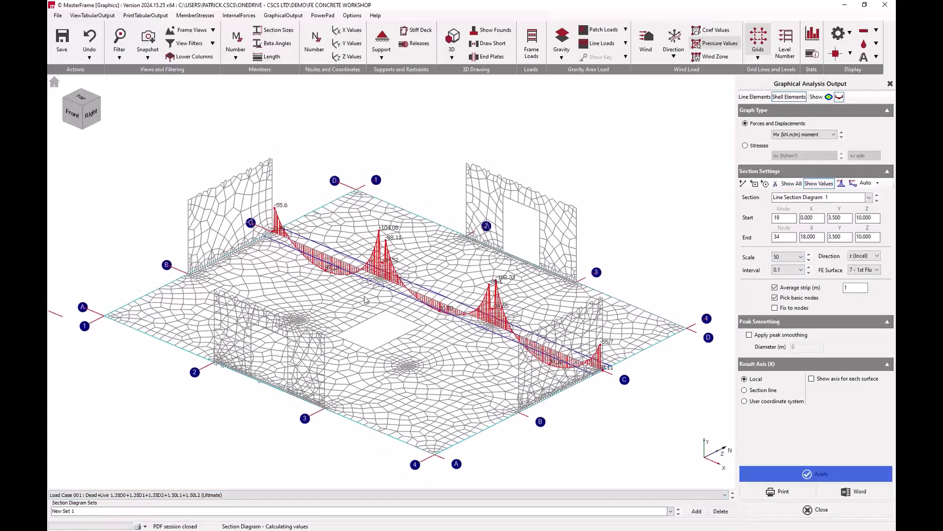
{"action": "left_click", "coordinate": [853, 288]}
{"action": "scroll", "coordinate": [386, 249], "scroll_direction": "up", "scroll_amount": 3}
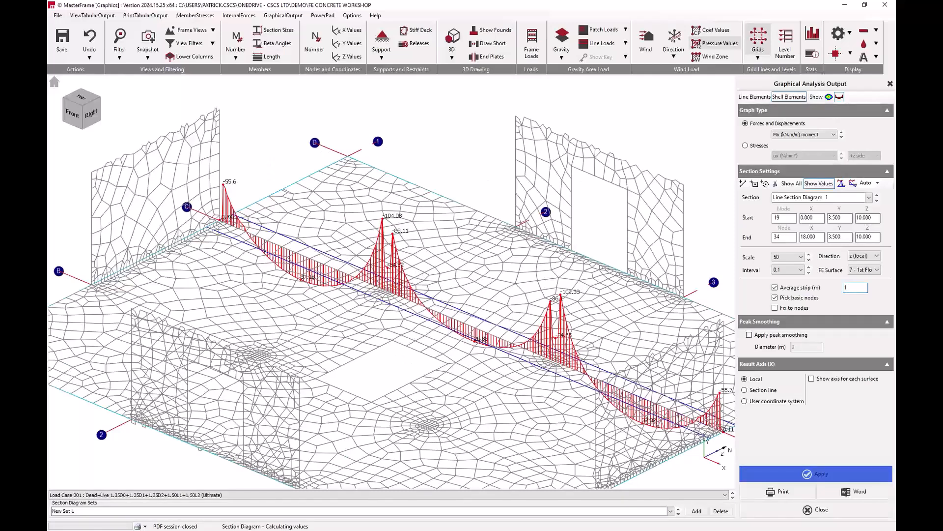
{"action": "left_click", "coordinate": [890, 84]}
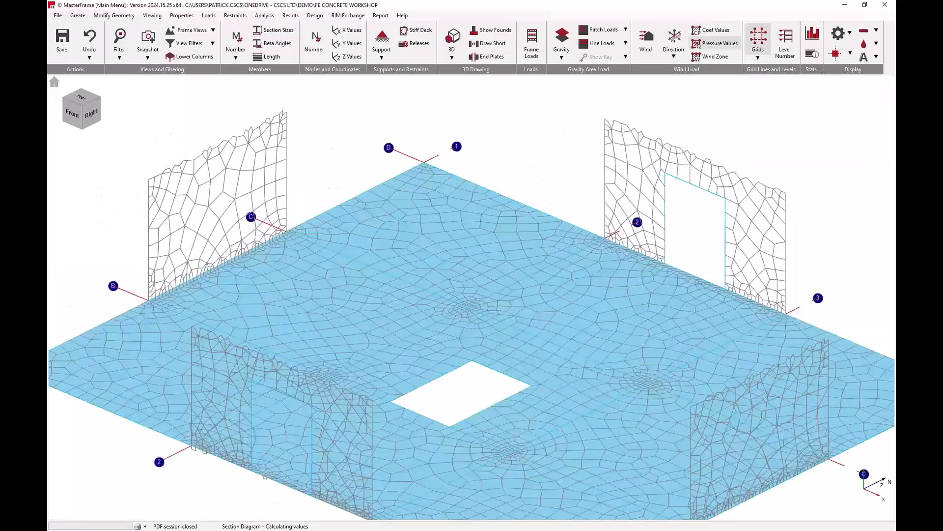
Start Concrete Slab Design and review the default rebar grades, covers and basic rebar sizes and spacings
{"action": "left_click", "coordinate": [315, 15]}
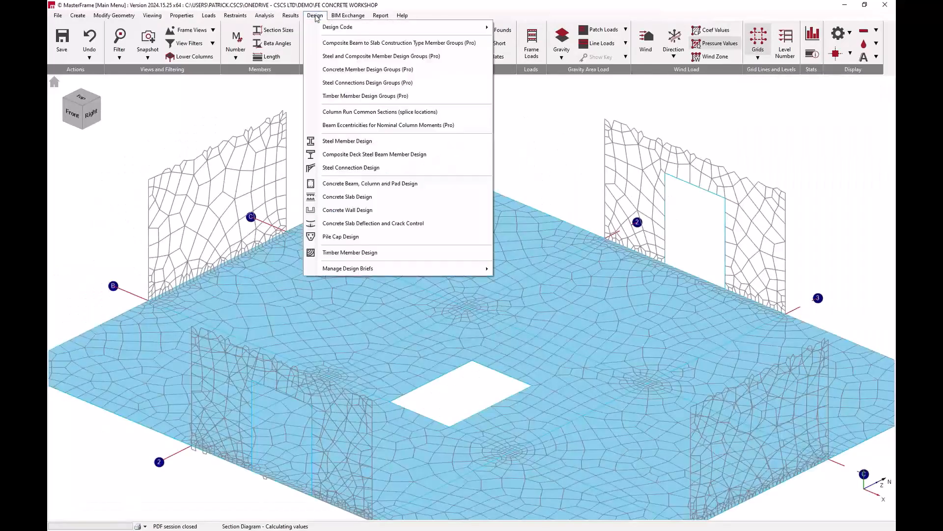
{"action": "left_click", "coordinate": [392, 199]}
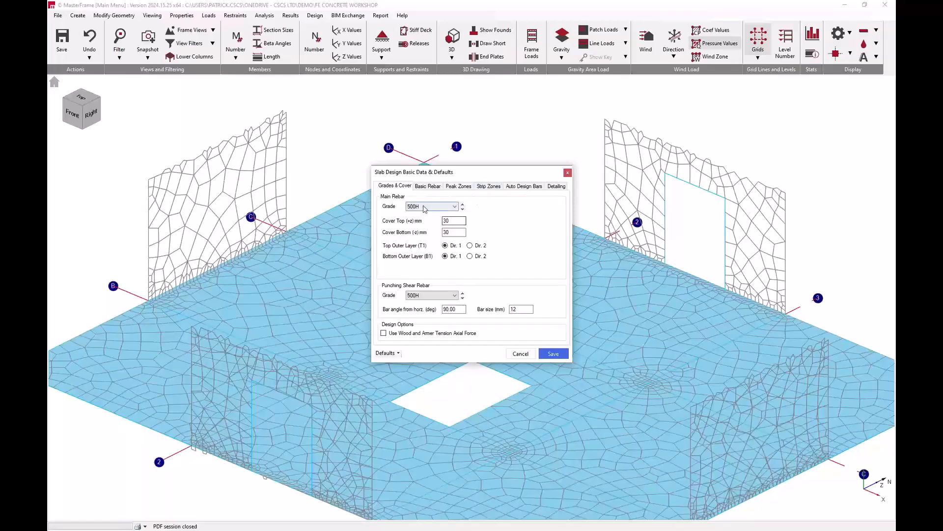
{"action": "left_click", "coordinate": [446, 233]}
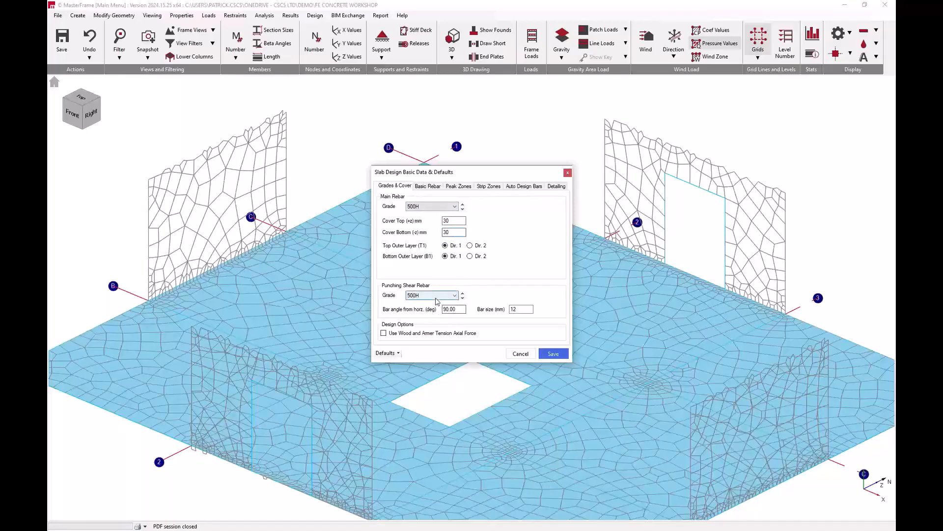
{"action": "left_click", "coordinate": [428, 186]}
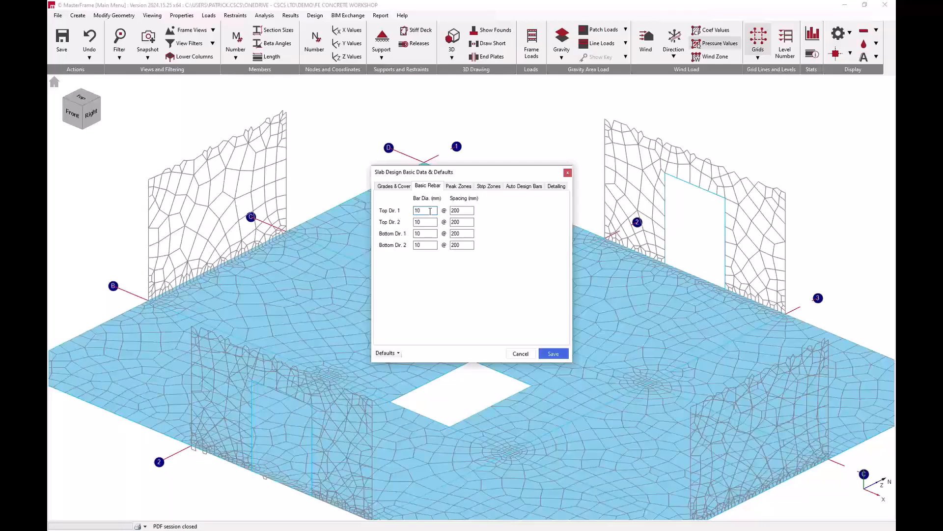
Set the peak zone defaults to One Zone and enable auto sizing of peak zones during auto design
{"action": "left_click", "coordinate": [465, 188]}
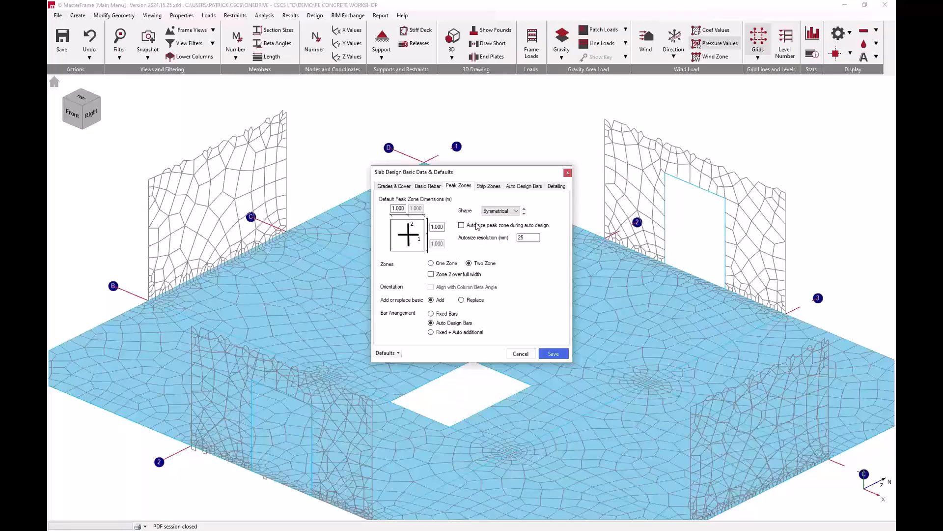
{"action": "left_click", "coordinate": [432, 265]}
{"action": "left_click", "coordinate": [427, 186]}
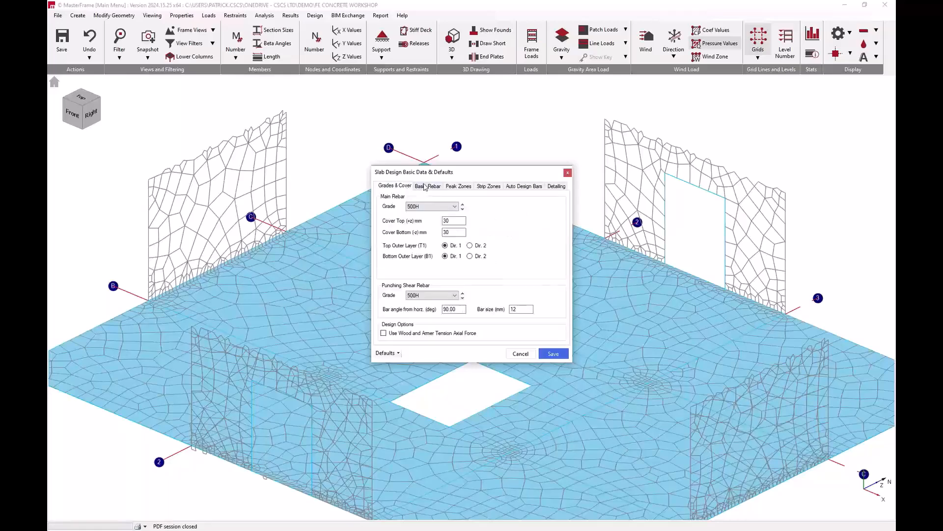
{"action": "left_click", "coordinate": [458, 190]}
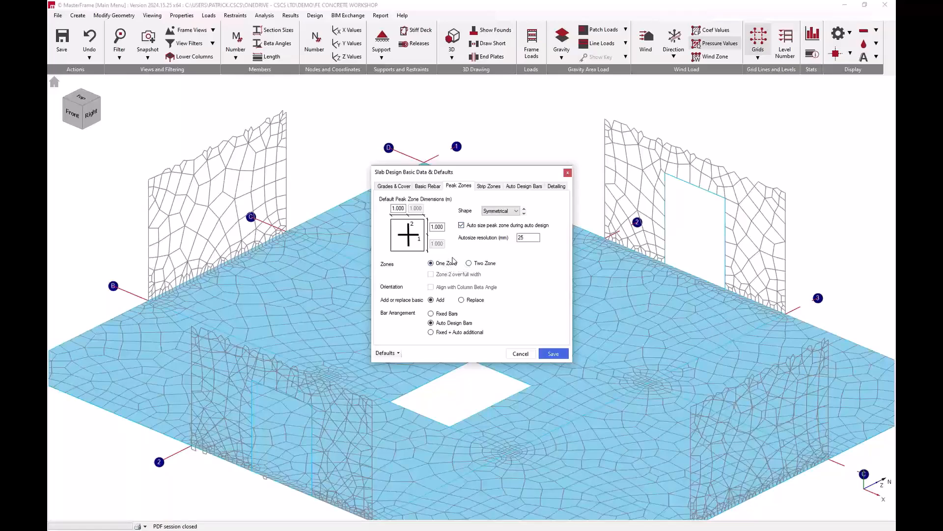
Review the strip zone and auto design bar defaults, and save the slab design basic data
{"action": "left_click", "coordinate": [492, 186]}
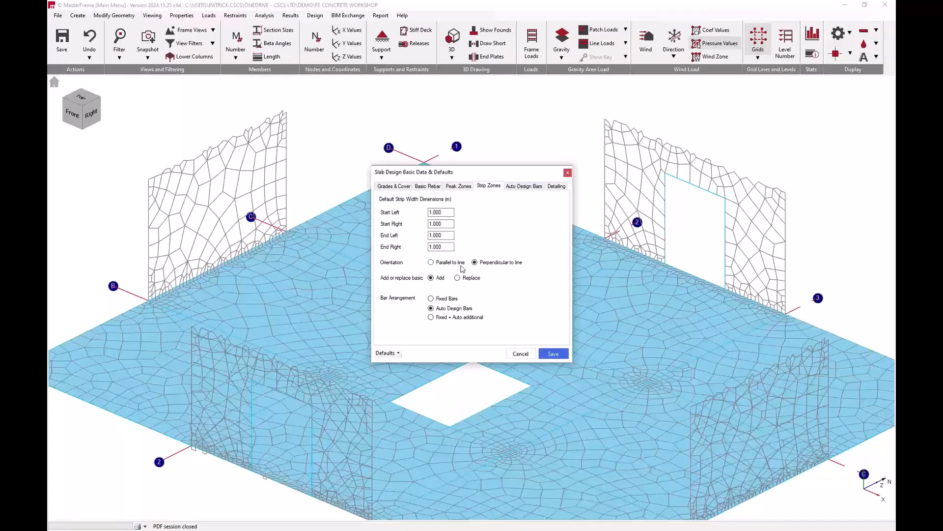
{"action": "left_click", "coordinate": [528, 189]}
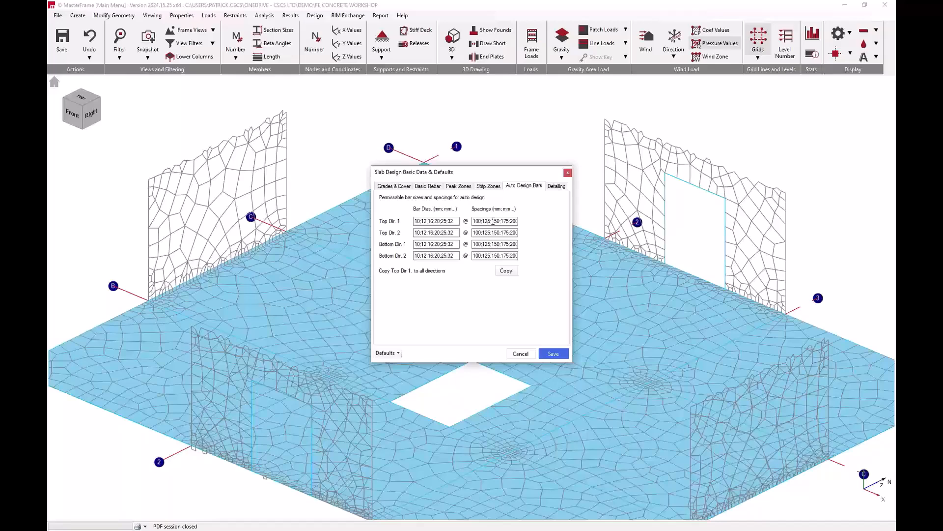
{"action": "left_click", "coordinate": [553, 353]}
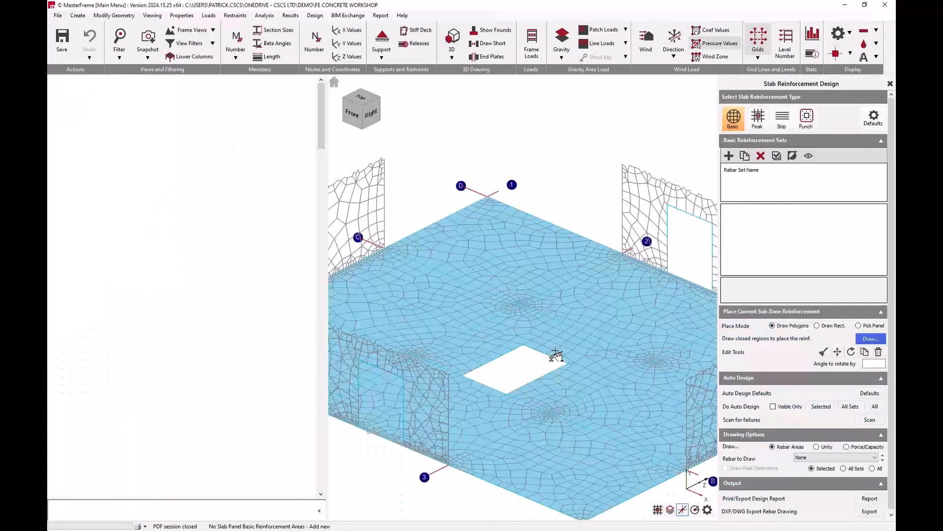
Show the floor slab in top view and add a new basic reinforcement set
{"action": "scroll", "coordinate": [587, 261], "scroll_direction": "down", "scroll_amount": 1}
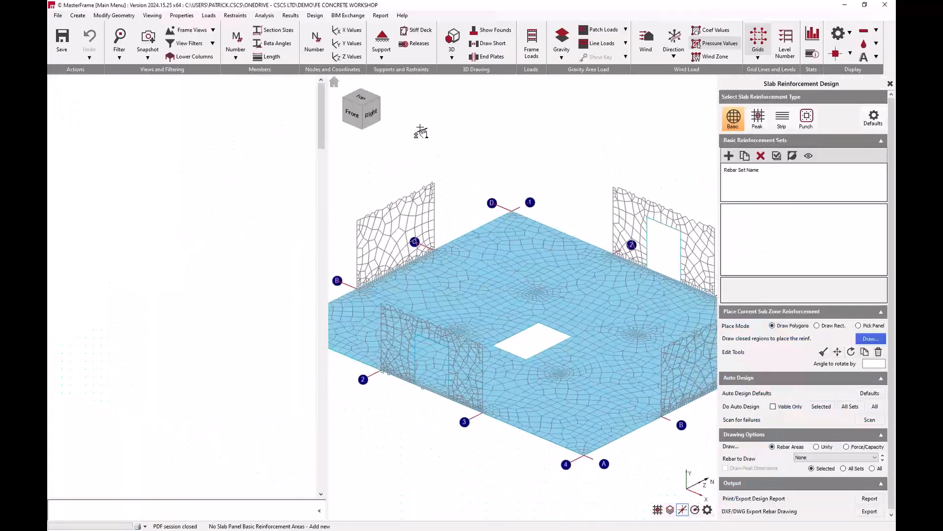
{"action": "left_click", "coordinate": [364, 98]}
{"action": "scroll", "coordinate": [528, 312], "scroll_direction": "down", "scroll_amount": 1}
{"action": "scroll", "coordinate": [567, 284], "scroll_direction": "up", "scroll_amount": 1}
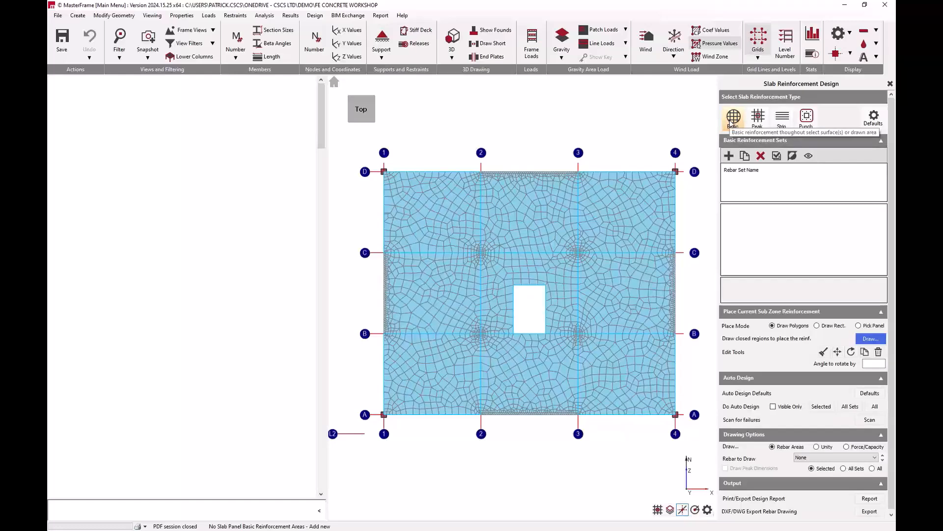
{"action": "left_click", "coordinate": [732, 120]}
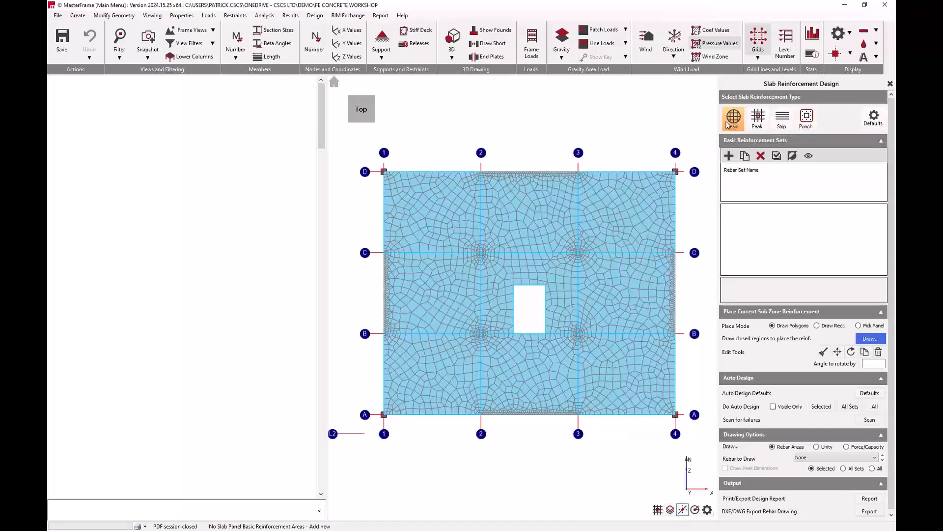
{"action": "left_click", "coordinate": [729, 156]}
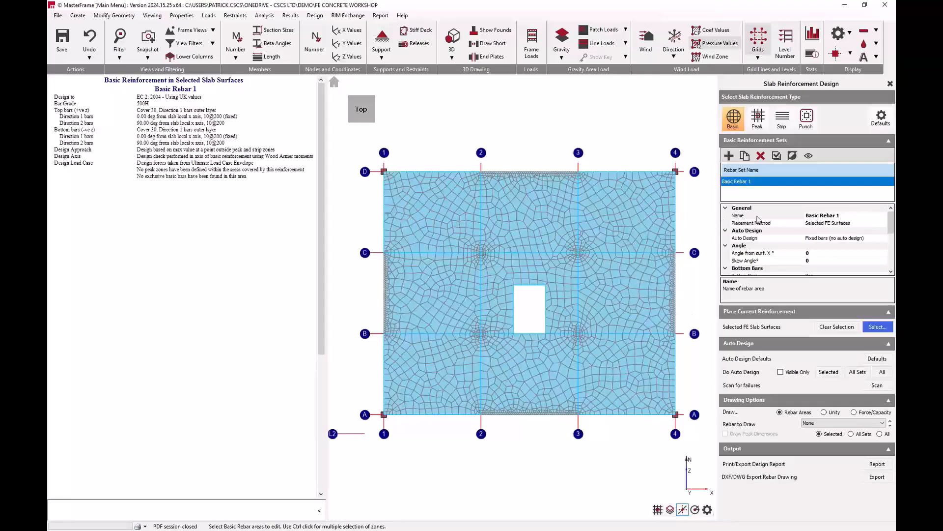
Apply the new basic reinforcement set to the whole floor slab surface
{"action": "left_click", "coordinate": [878, 327]}
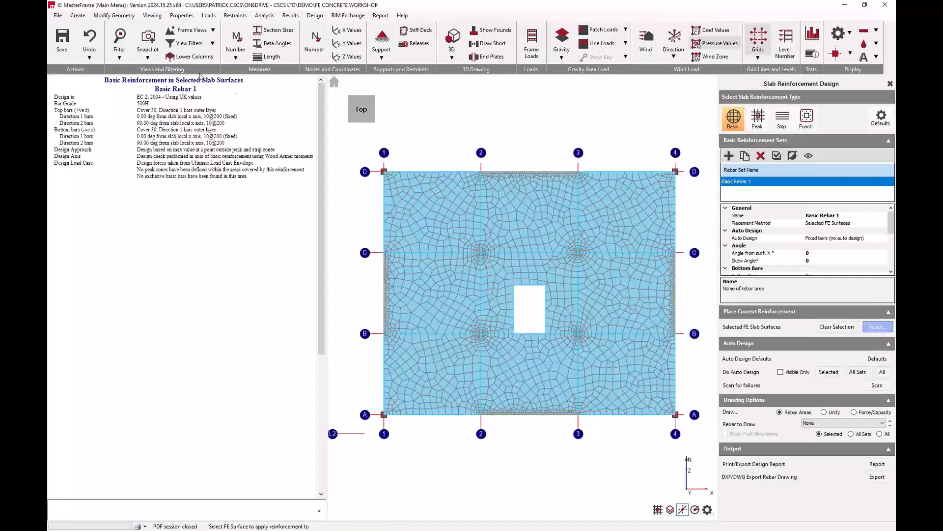
{"action": "left_click", "coordinate": [201, 31]}
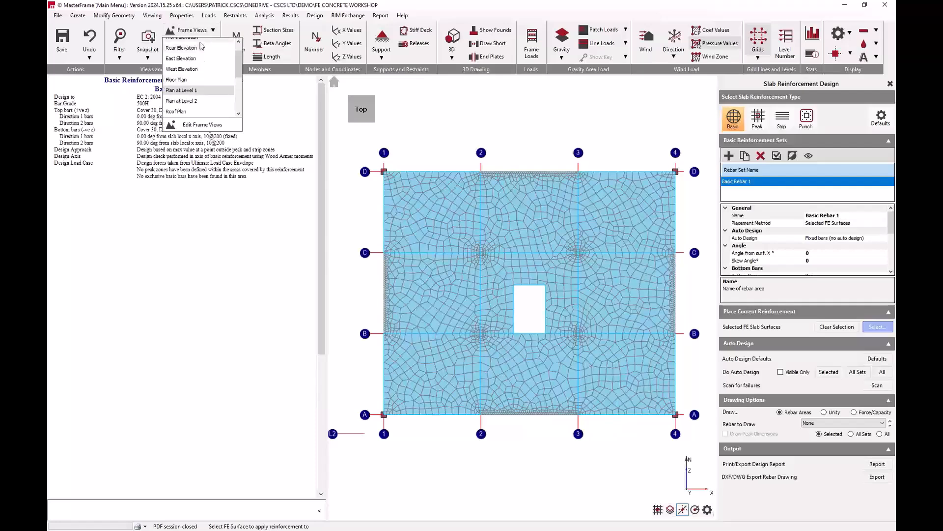
{"action": "left_click", "coordinate": [209, 31]}
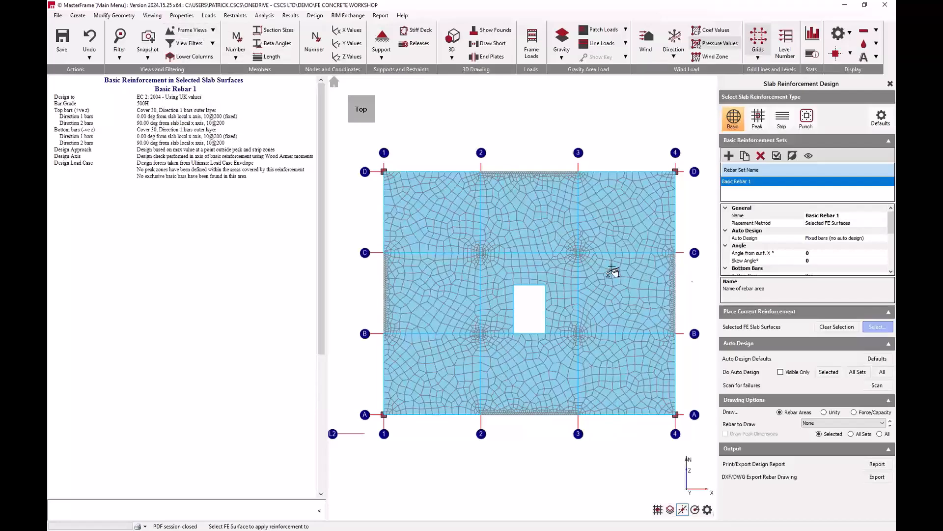
{"action": "left_click", "coordinate": [672, 288]}
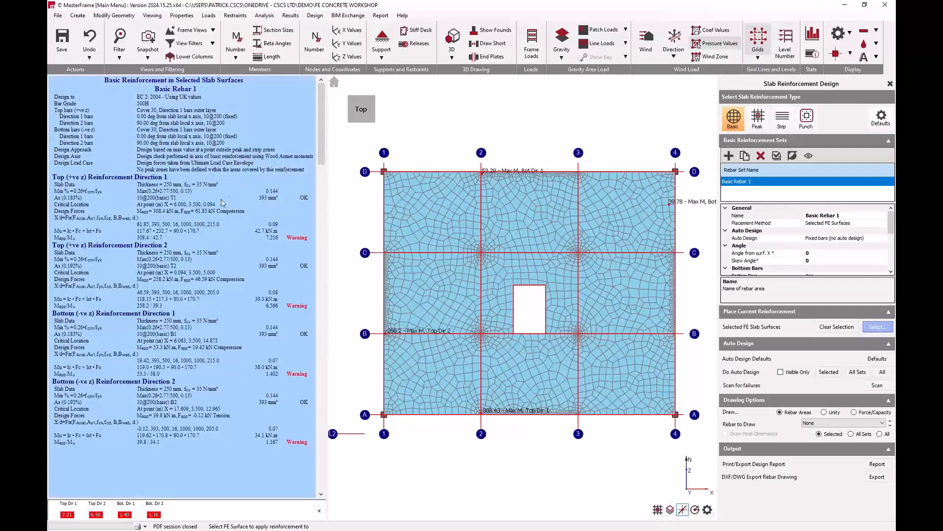
Examine the basic reinforcement set's placement, auto design, angle, bottom bar, top bar and design force properties
{"action": "scroll", "coordinate": [849, 241], "scroll_direction": "down", "scroll_amount": 1}
{"action": "scroll", "coordinate": [849, 247], "scroll_direction": "down", "scroll_amount": 2}
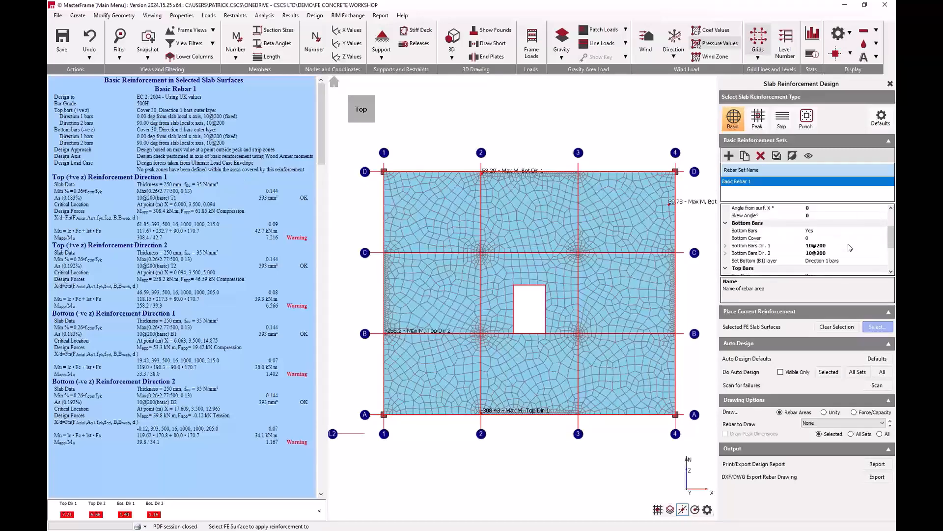
{"action": "scroll", "coordinate": [849, 247], "scroll_direction": "up", "scroll_amount": 3}
{"action": "scroll", "coordinate": [884, 245], "scroll_direction": "down", "scroll_amount": 1}
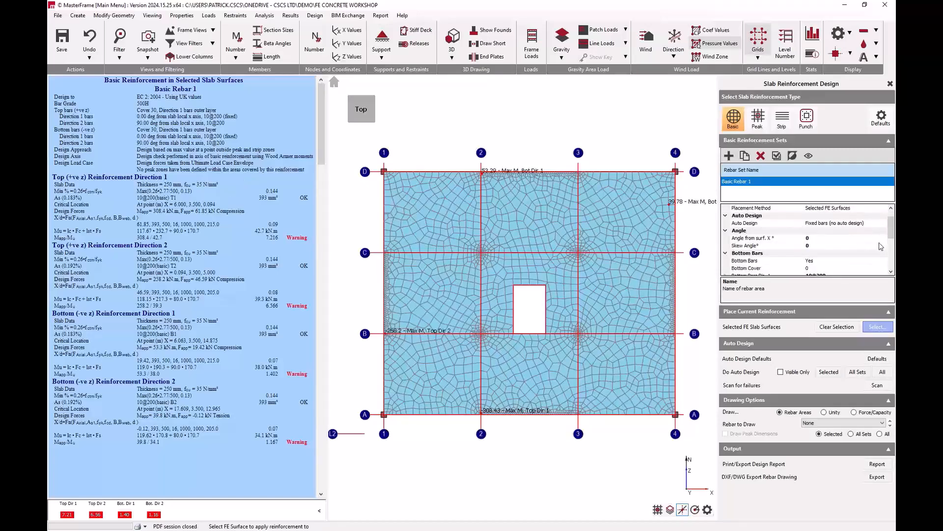
{"action": "scroll", "coordinate": [877, 247], "scroll_direction": "up", "scroll_amount": 1}
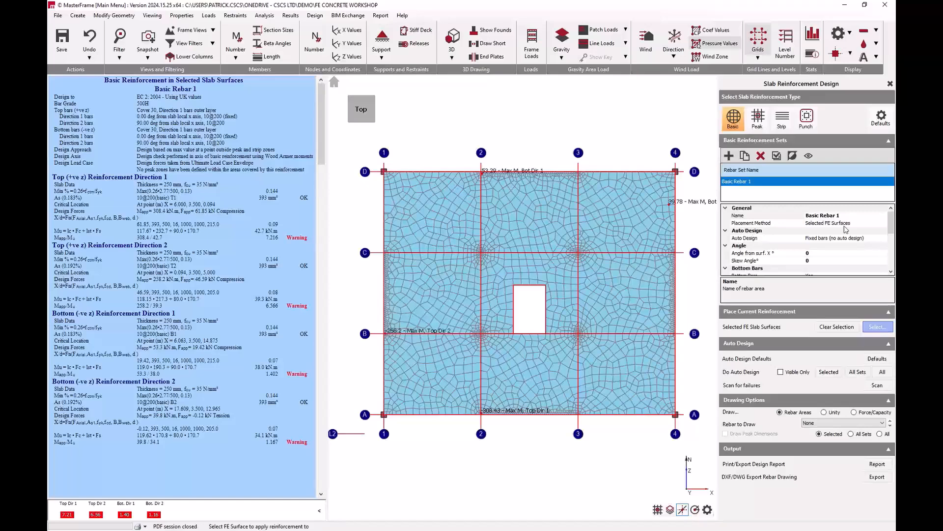
{"action": "scroll", "coordinate": [849, 248], "scroll_direction": "down", "scroll_amount": 3}
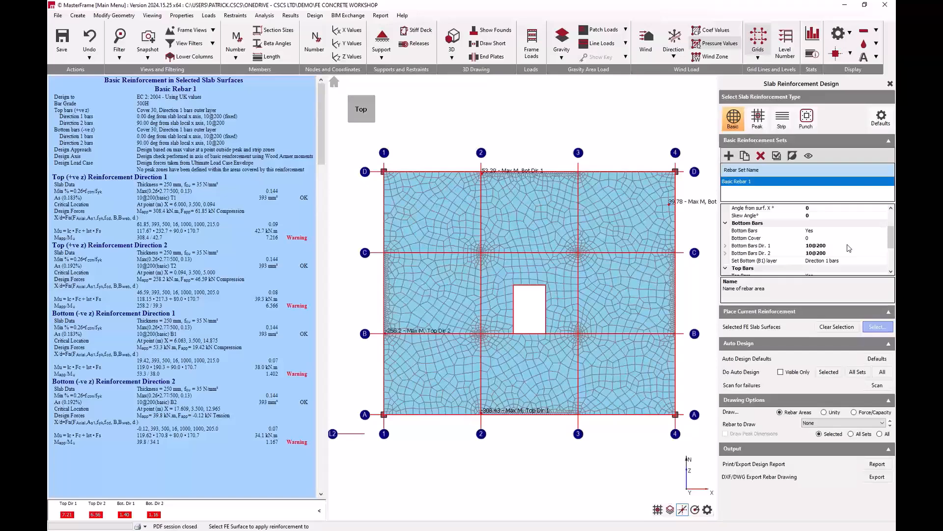
{"action": "scroll", "coordinate": [850, 248], "scroll_direction": "down", "scroll_amount": 1}
{"action": "scroll", "coordinate": [846, 247], "scroll_direction": "down", "scroll_amount": 1}
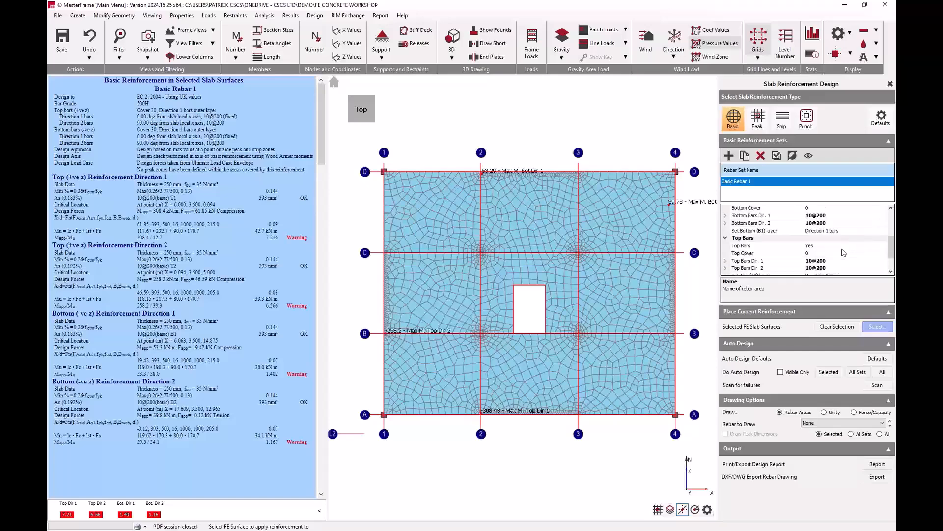
{"action": "scroll", "coordinate": [844, 252], "scroll_direction": "down", "scroll_amount": 1}
{"action": "scroll", "coordinate": [844, 253], "scroll_direction": "down", "scroll_amount": 1}
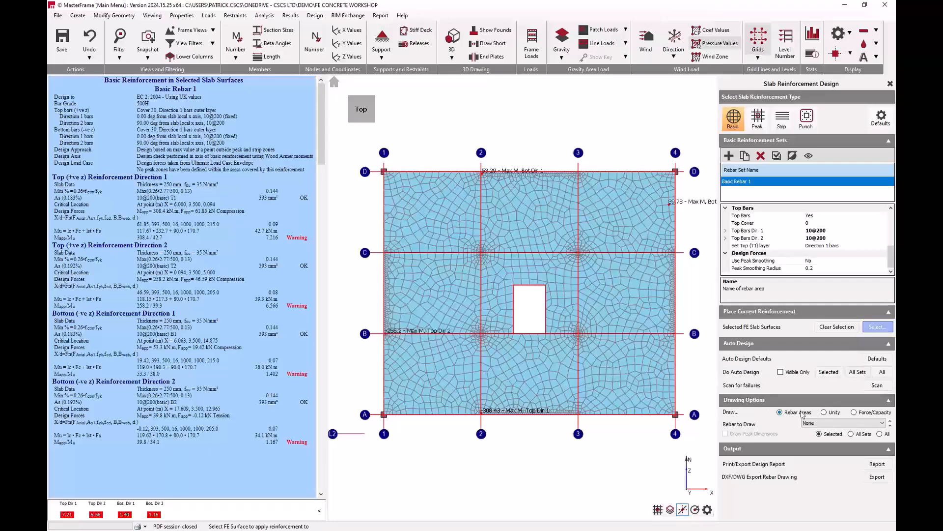
Draw the slab's Mr Unity Sag Max contours for the selected basic reinforcement
{"action": "left_click", "coordinate": [861, 413]}
{"action": "left_click", "coordinate": [811, 424]}
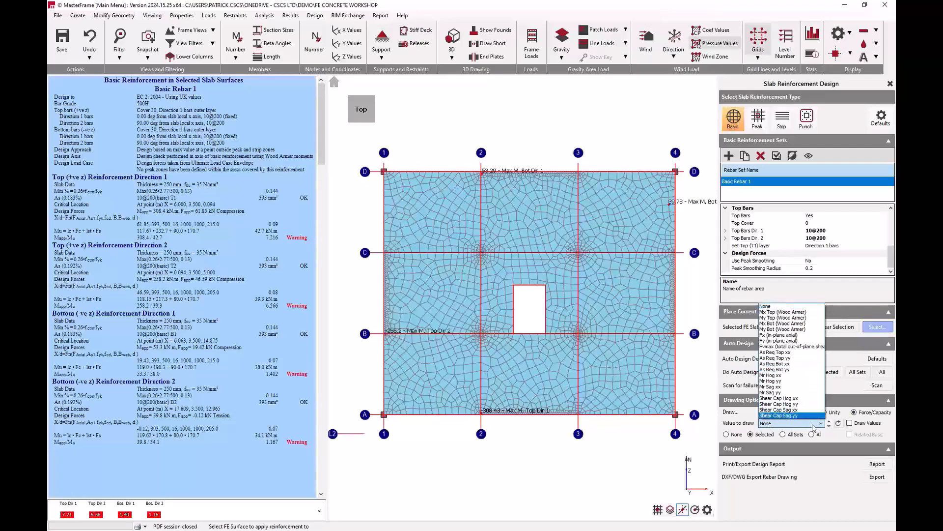
{"action": "left_click", "coordinate": [813, 425]}
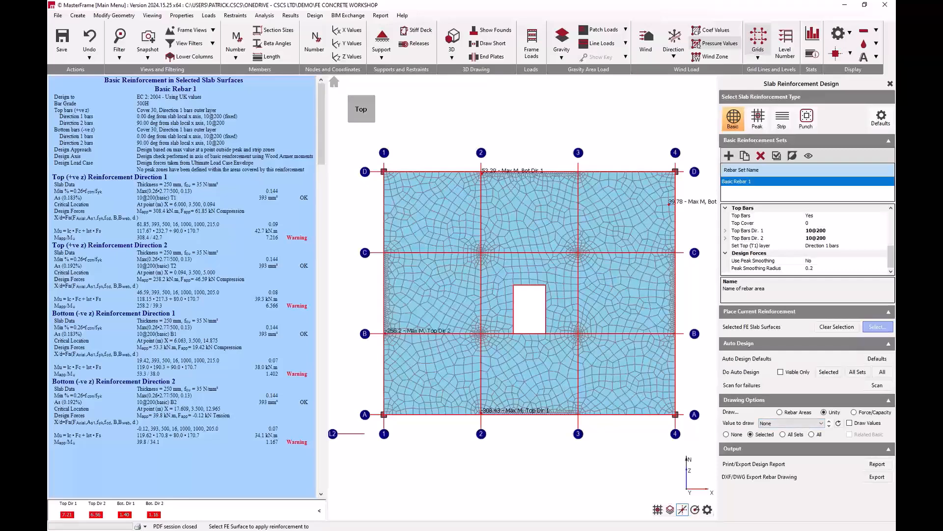
{"action": "left_click", "coordinate": [808, 424]}
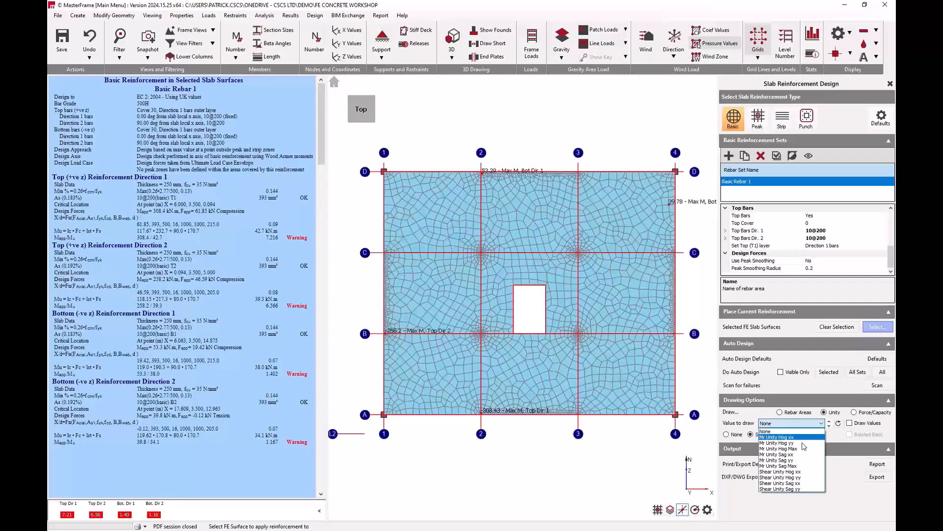
{"action": "left_click", "coordinate": [797, 466]}
{"action": "left_click", "coordinate": [838, 423]}
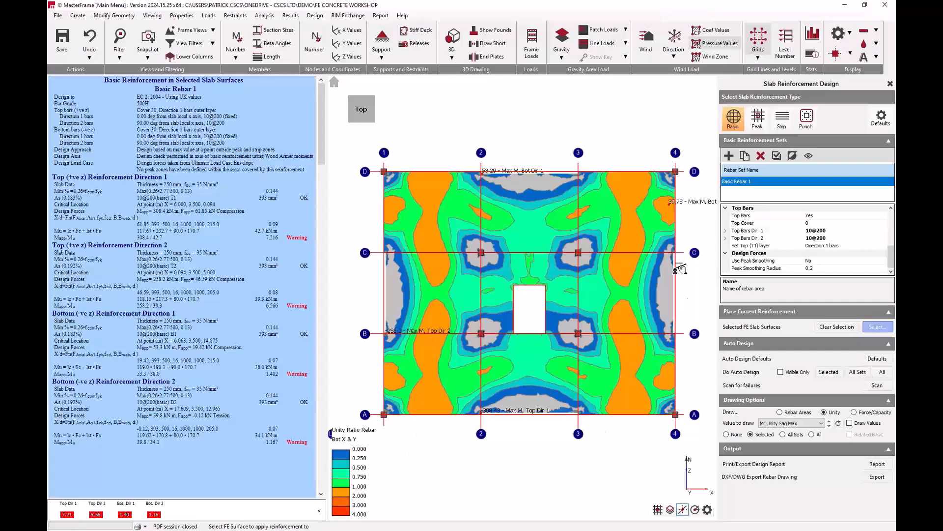
Draw the Mr Unity Sag xx contours and check them against the set's bottom bar settings
{"action": "left_click", "coordinate": [794, 423]}
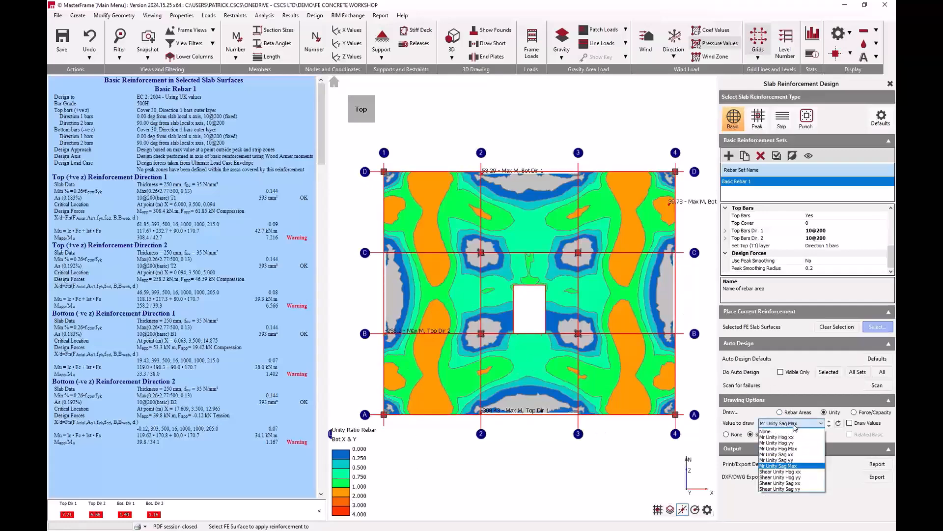
{"action": "left_click", "coordinate": [788, 455]}
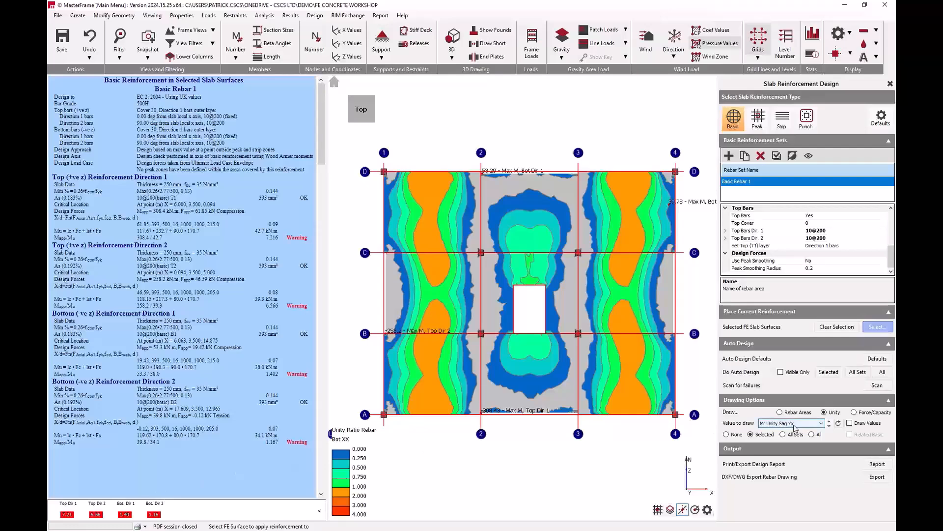
{"action": "scroll", "coordinate": [758, 243], "scroll_direction": "up", "scroll_amount": 2}
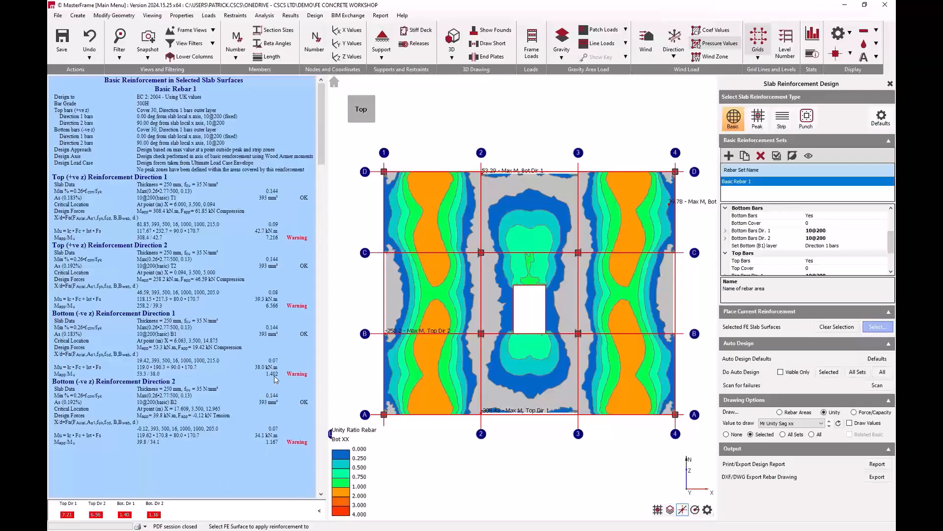
Set the direction 1 bottom bar diameter to 12 in the basic reinforcement set and redraw the unity contours
{"action": "left_click", "coordinate": [726, 230]}
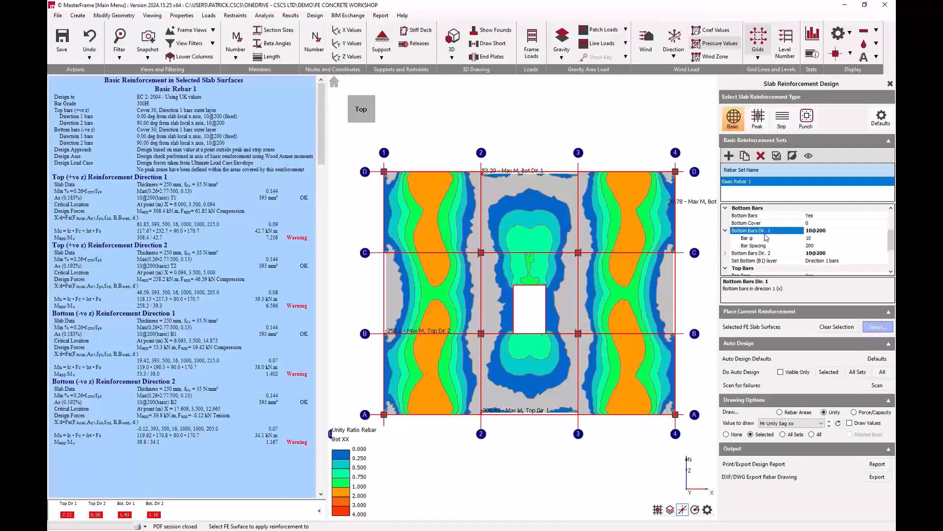
{"action": "left_click", "coordinate": [835, 238]}
{"action": "left_click", "coordinate": [883, 238]}
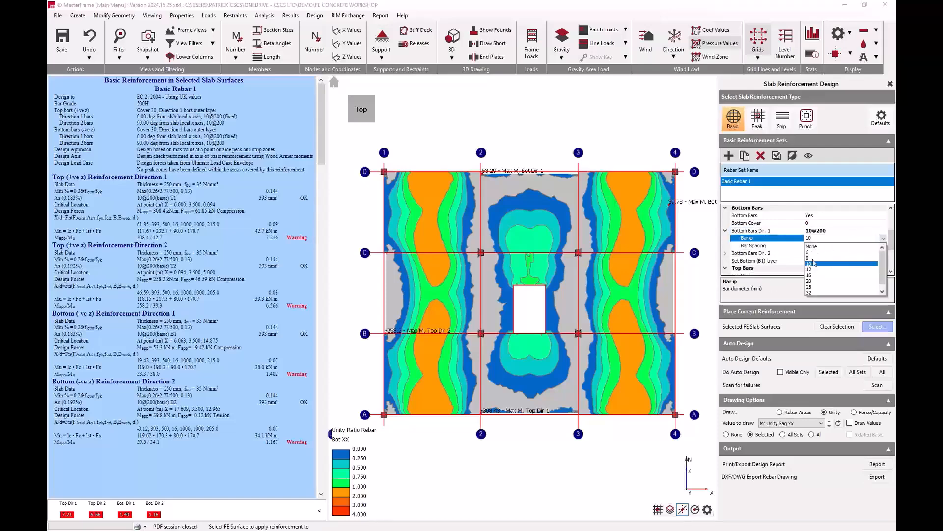
{"action": "left_click", "coordinate": [817, 270]}
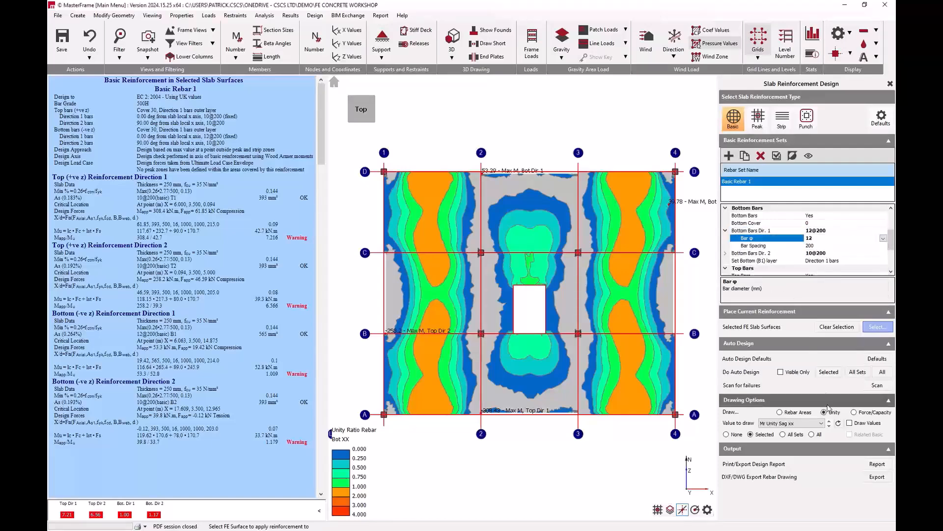
{"action": "left_click", "coordinate": [839, 424]}
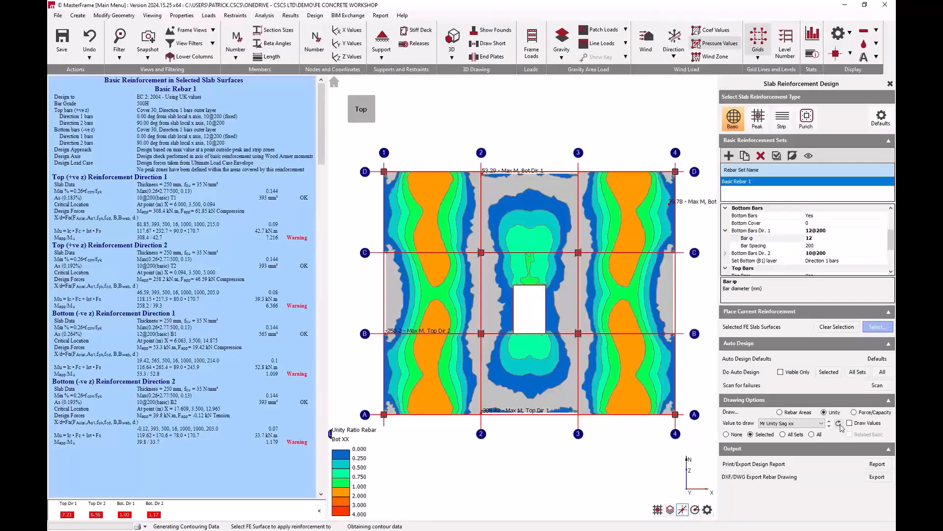
{"action": "left_click", "coordinate": [404, 419]}
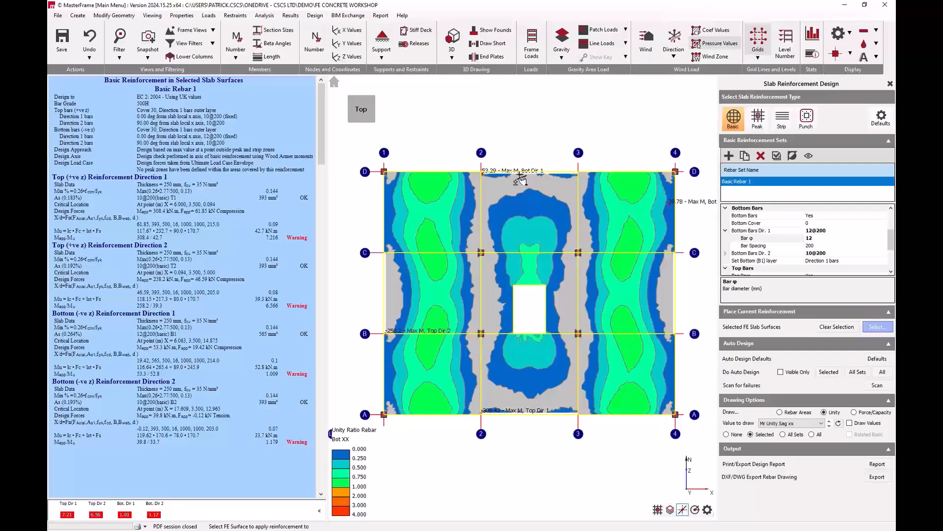
Examine the sagging unity contours around the maximum direction 1 bottom moment, on slab edge D near grid line 2
{"action": "scroll", "coordinate": [499, 180], "scroll_direction": "up", "scroll_amount": 3}
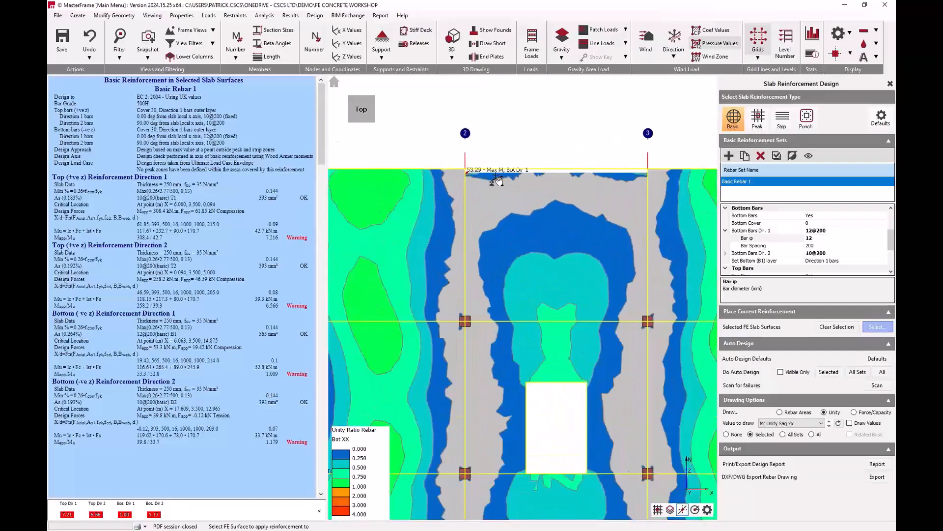
{"action": "scroll", "coordinate": [498, 181], "scroll_direction": "up", "scroll_amount": 5}
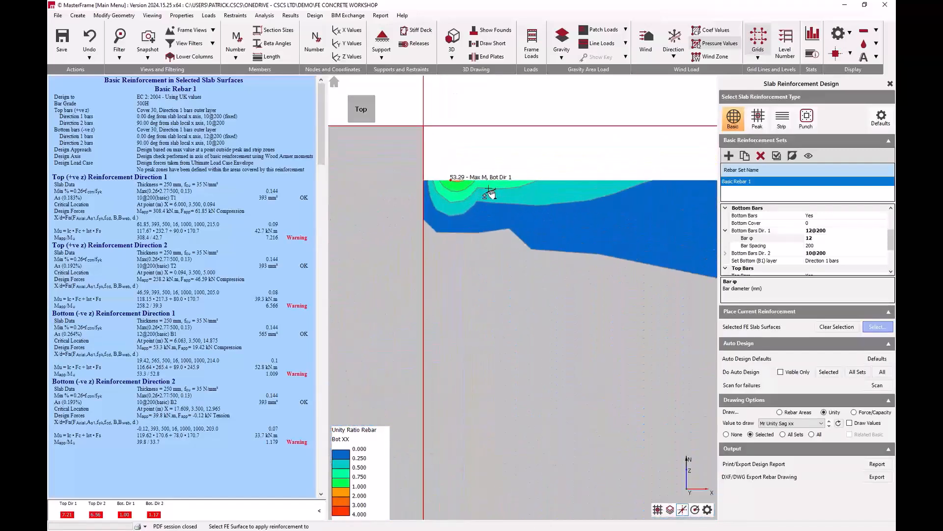
{"action": "scroll", "coordinate": [490, 191], "scroll_direction": "up", "scroll_amount": 1}
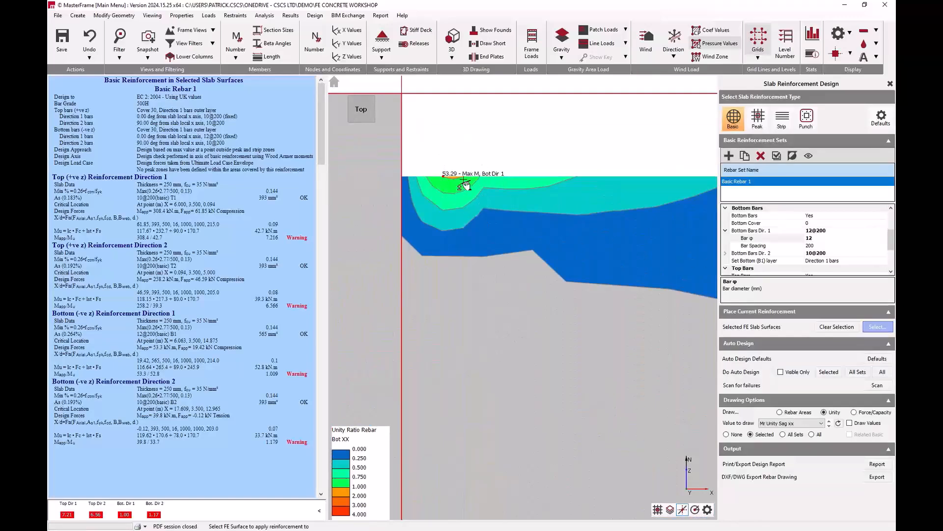
{"action": "scroll", "coordinate": [438, 177], "scroll_direction": "down", "scroll_amount": 2}
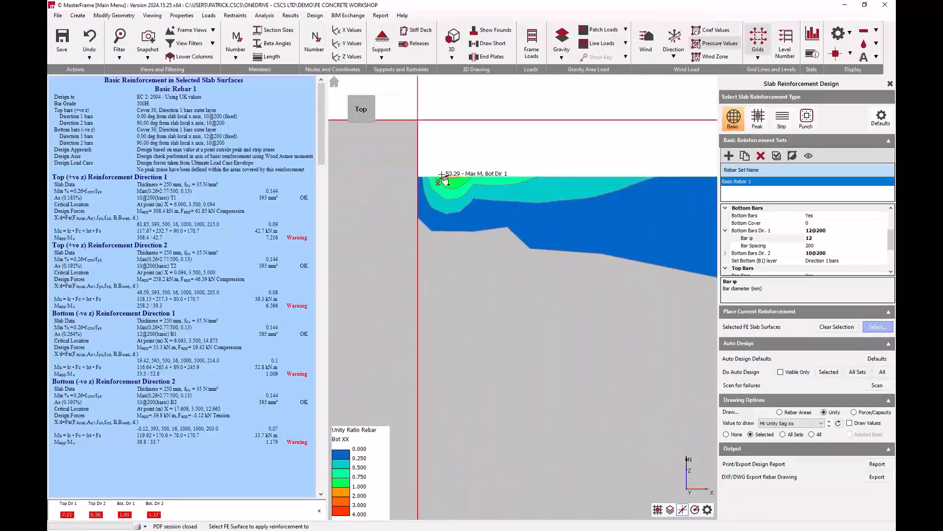
{"action": "scroll", "coordinate": [429, 169], "scroll_direction": "down", "scroll_amount": 5}
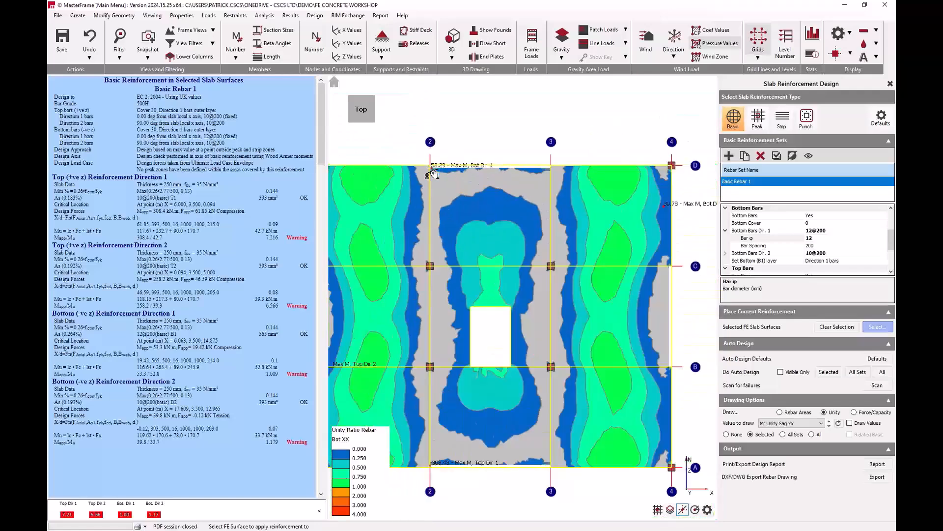
{"action": "middle_click_drag", "start_coordinate": [509, 274], "coordinate": [567, 265]}
{"action": "middle_click_drag", "start_coordinate": [571, 319], "coordinate": [542, 305]}
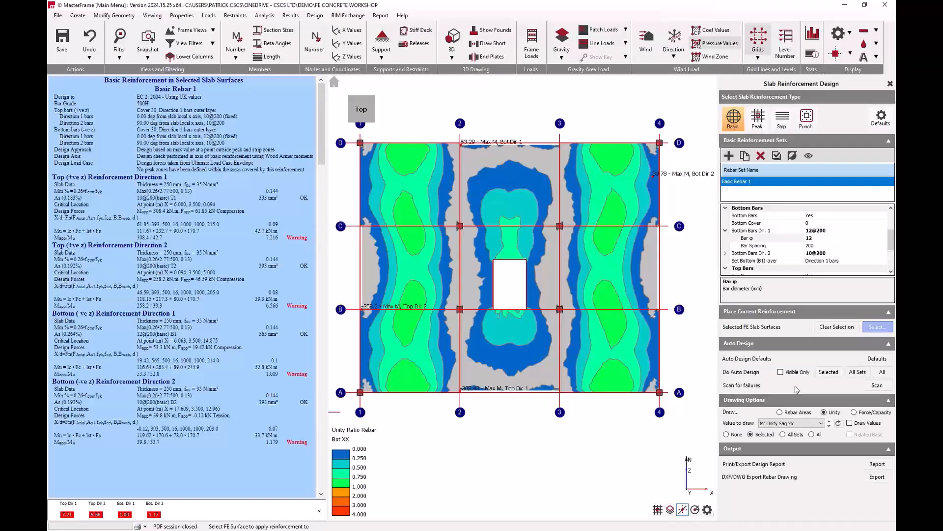
Draw the Mr Unity Sag yy contours, set the direction 2 bottom bar diameter to 12 and redraw them
{"action": "left_click", "coordinate": [814, 423]}
{"action": "left_click", "coordinate": [785, 461]}
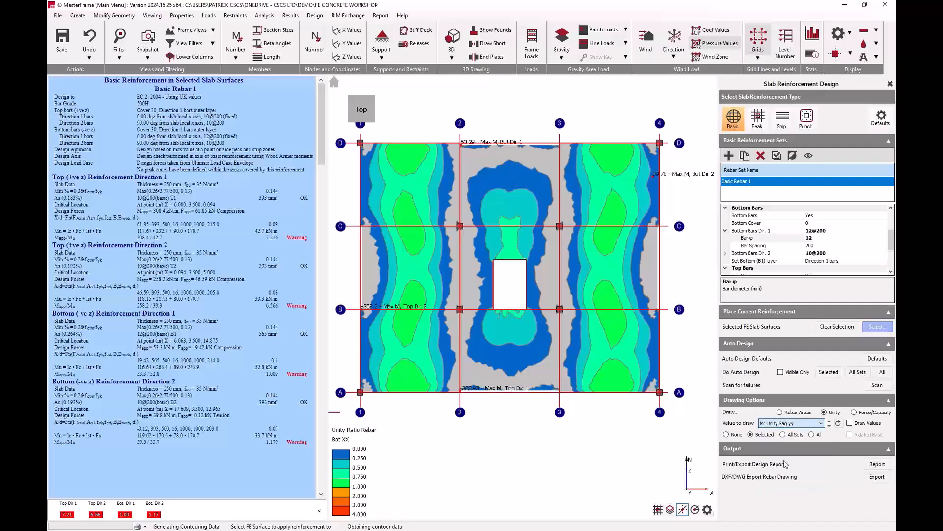
{"action": "left_click", "coordinate": [726, 254]}
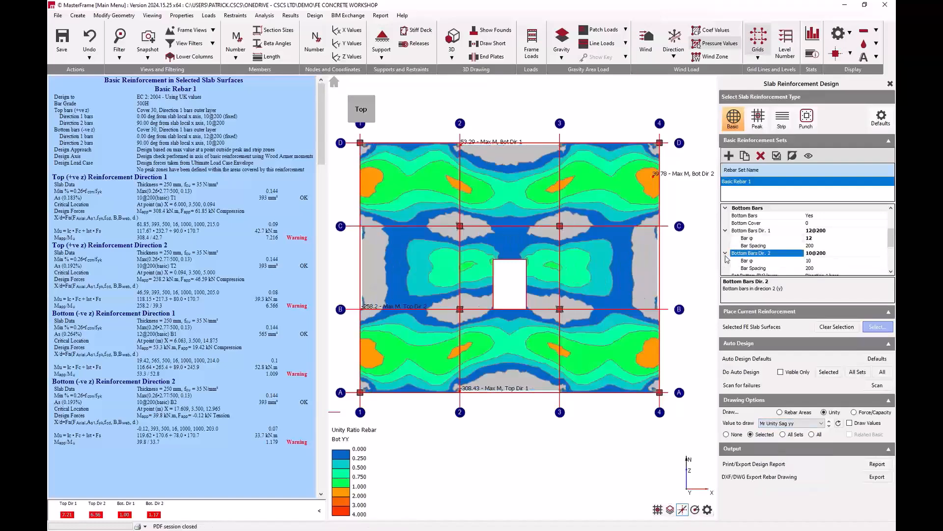
{"action": "left_click", "coordinate": [878, 261]}
{"action": "left_click", "coordinate": [884, 261]}
{"action": "left_click", "coordinate": [811, 294]}
{"action": "left_click", "coordinate": [839, 423]}
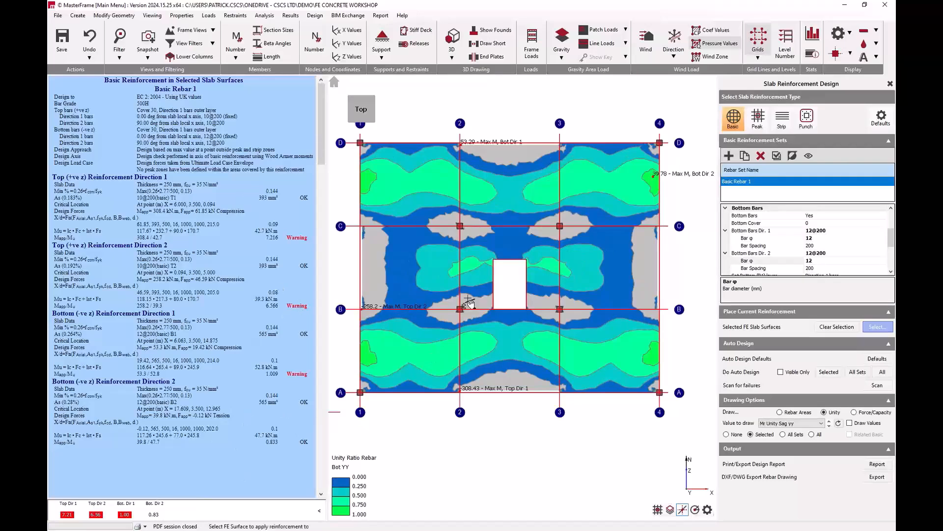
Examine the Mr Unity Sag yy contours around the maximum direction 2 bottom moment, on grid line 4 between C and D
{"action": "middle_click_drag", "start_coordinate": [474, 312], "coordinate": [491, 311]}
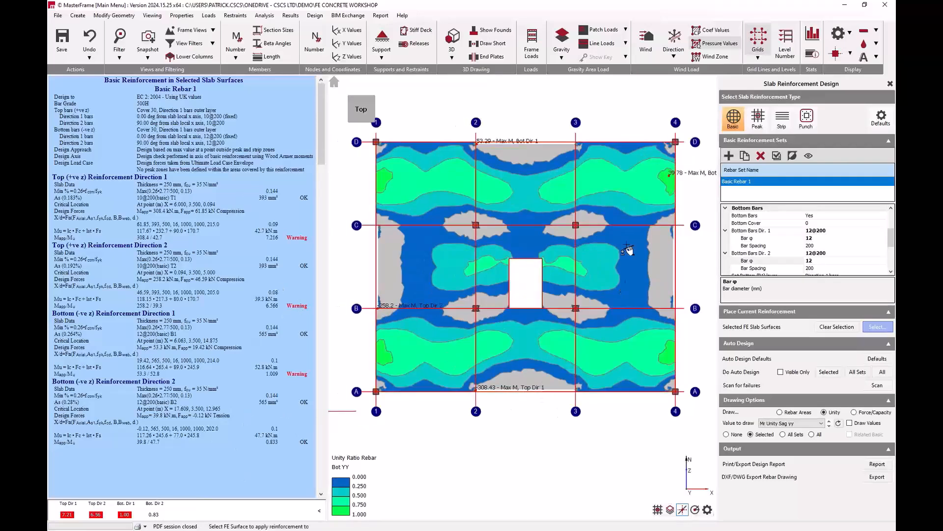
{"action": "middle_click_drag", "start_coordinate": [623, 206], "coordinate": [572, 216]}
{"action": "scroll", "coordinate": [572, 215], "scroll_direction": "up", "scroll_amount": 1}
{"action": "scroll", "coordinate": [666, 184], "scroll_direction": "up", "scroll_amount": 3}
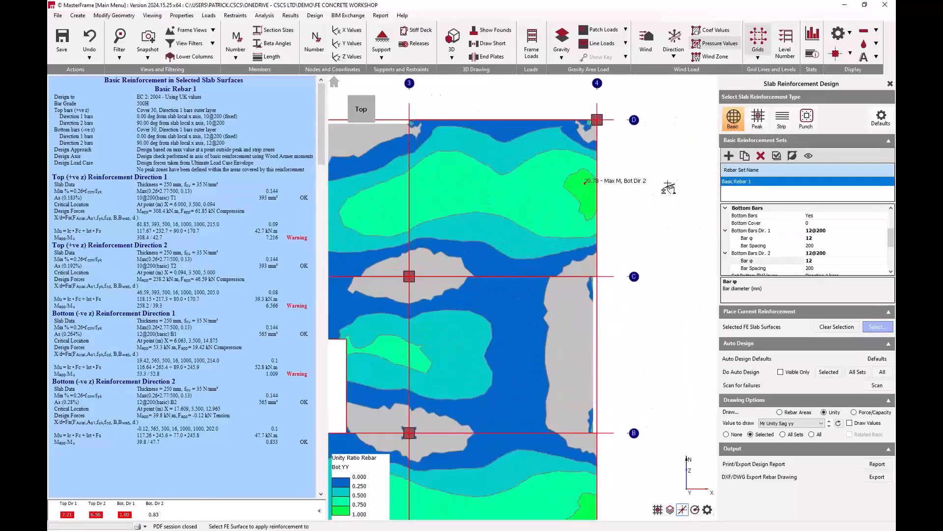
{"action": "scroll", "coordinate": [609, 183], "scroll_direction": "up", "scroll_amount": 2}
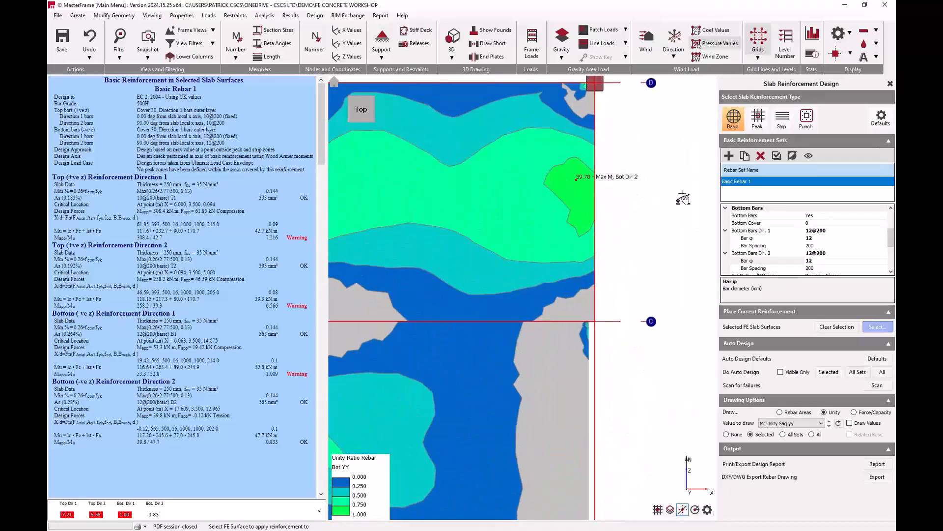
{"action": "scroll", "coordinate": [585, 194], "scroll_direction": "down", "scroll_amount": 10}
{"action": "middle_click_drag", "start_coordinate": [496, 236], "coordinate": [587, 225]}
{"action": "scroll", "coordinate": [572, 225], "scroll_direction": "down", "scroll_amount": 1}
{"action": "scroll", "coordinate": [850, 223], "scroll_direction": "up", "scroll_amount": 3}
Rename the basic reinforcement set as 1st Floor Slab
{"action": "left_click", "coordinate": [779, 217]}
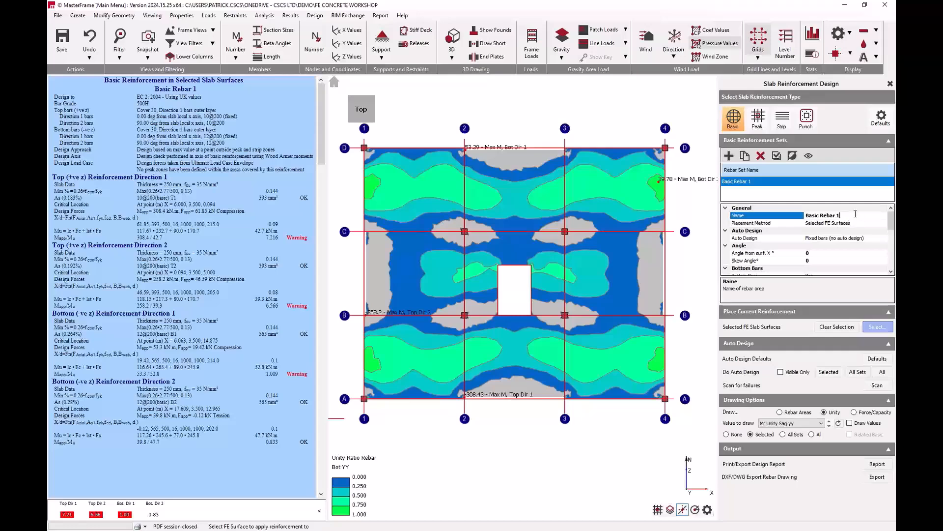
{"action": "type", "text": "1st Floor Slab"}
{"action": "key", "text": "Return"}
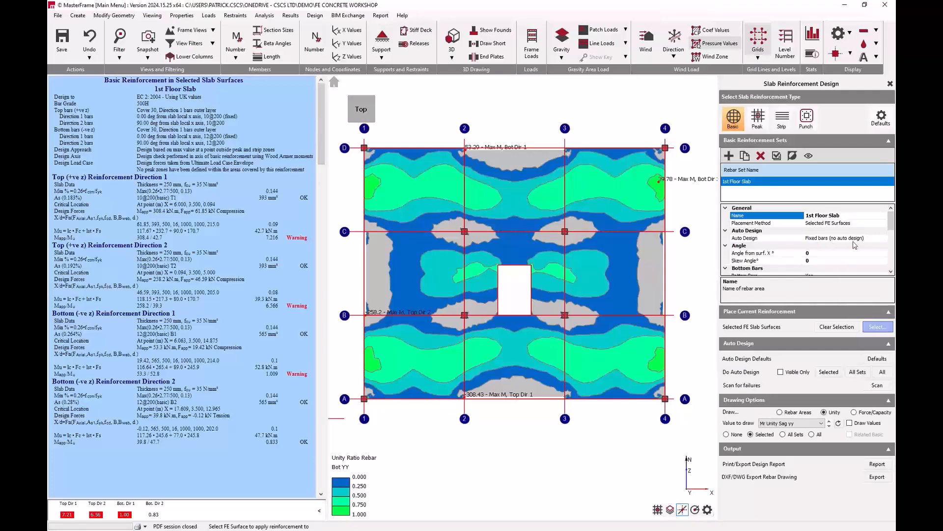
Draw the Mr Unity Hog Max contours and set the direction 1 top bar diameter to 12
{"action": "left_click", "coordinate": [792, 423]}
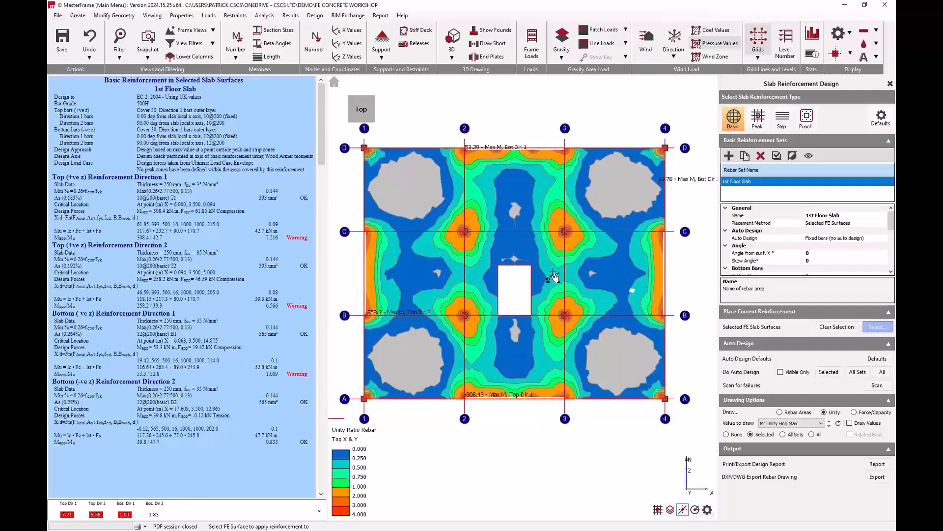
{"action": "scroll", "coordinate": [826, 255], "scroll_direction": "down", "scroll_amount": 6}
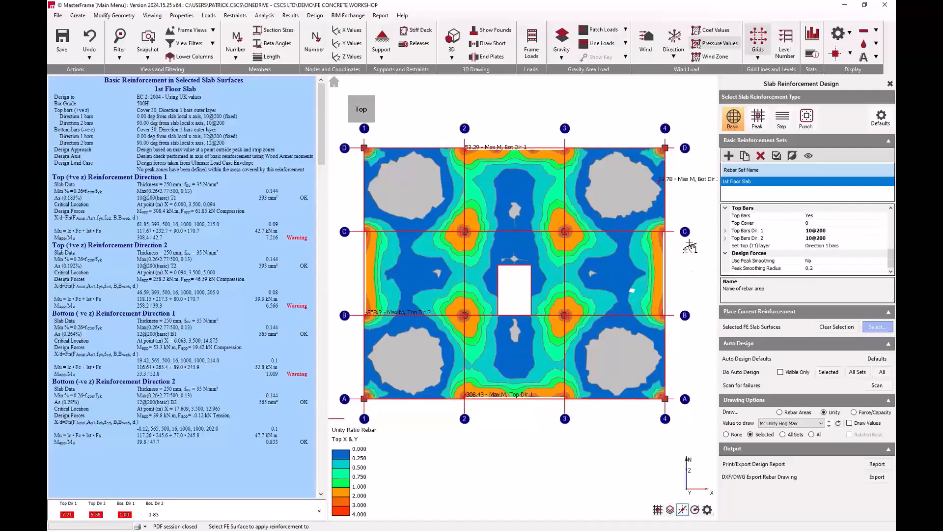
{"action": "left_click", "coordinate": [725, 239]}
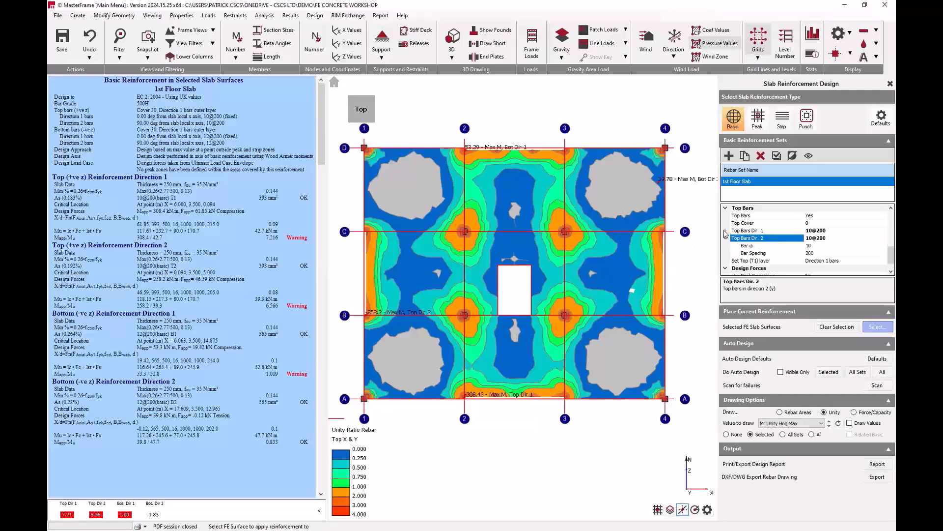
{"action": "left_click", "coordinate": [725, 231]}
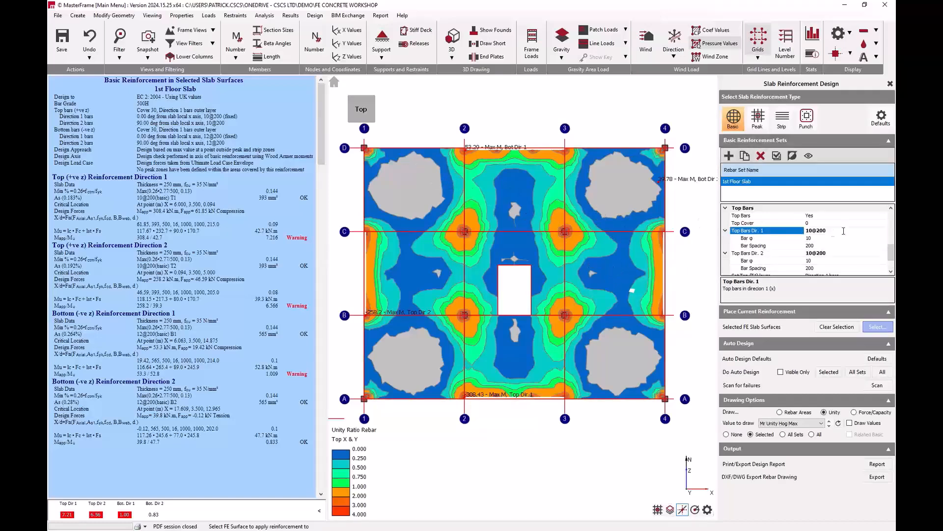
{"action": "left_click", "coordinate": [871, 238]}
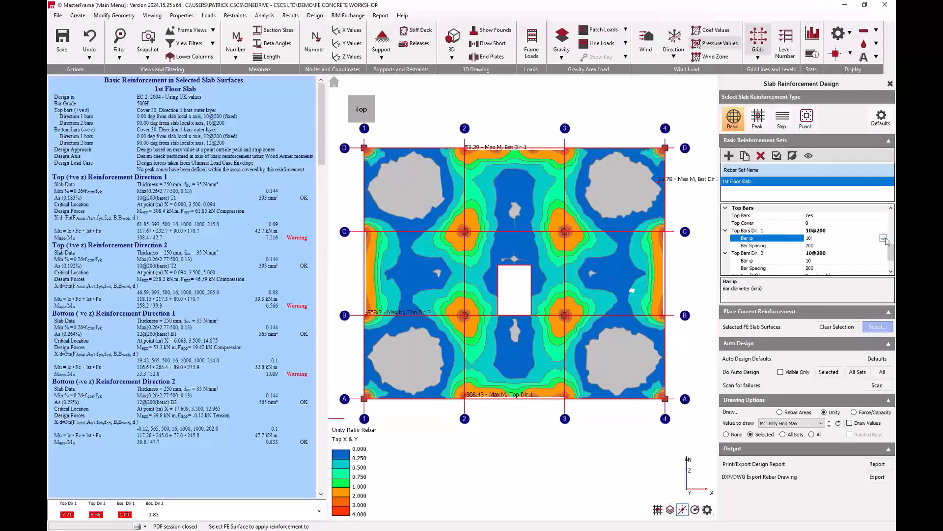
{"action": "left_click", "coordinate": [883, 239]}
{"action": "left_click", "coordinate": [818, 270]}
Set the direction 2 top bar diameter to 12 and redraw the hogging unity contours
{"action": "left_click", "coordinate": [869, 260]}
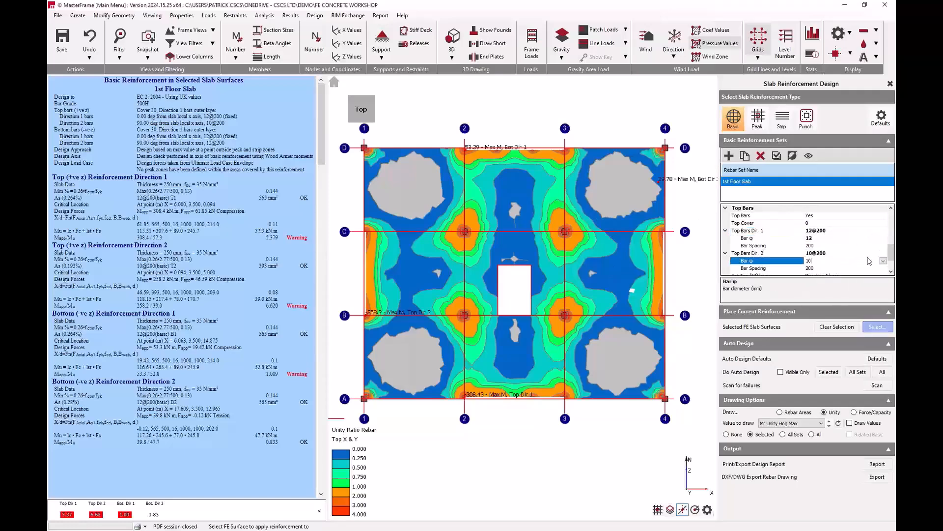
{"action": "left_click", "coordinate": [884, 260]}
{"action": "left_click", "coordinate": [818, 292]}
{"action": "left_click", "coordinate": [837, 423]}
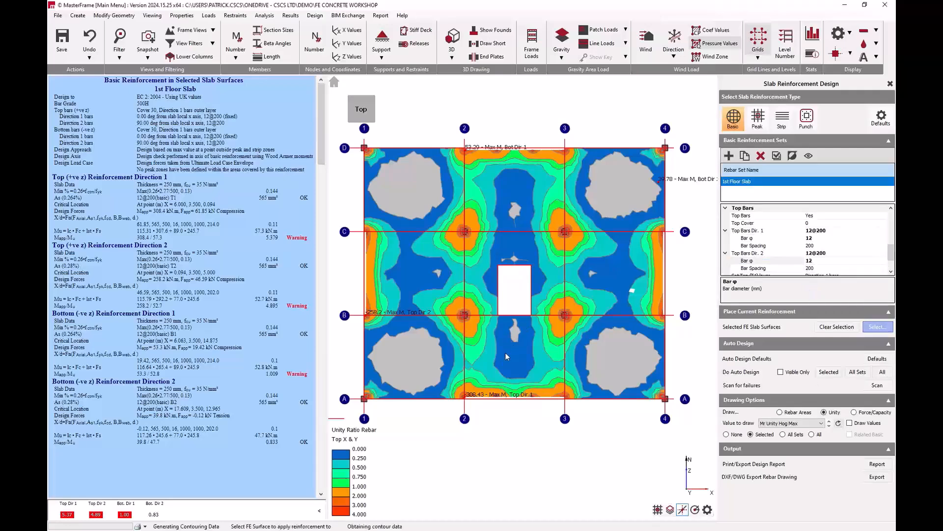
Draw the slab's Mr Unity Hog xx contours, followed by the Mr Unity Hog yy contours
{"action": "left_click", "coordinate": [816, 423]}
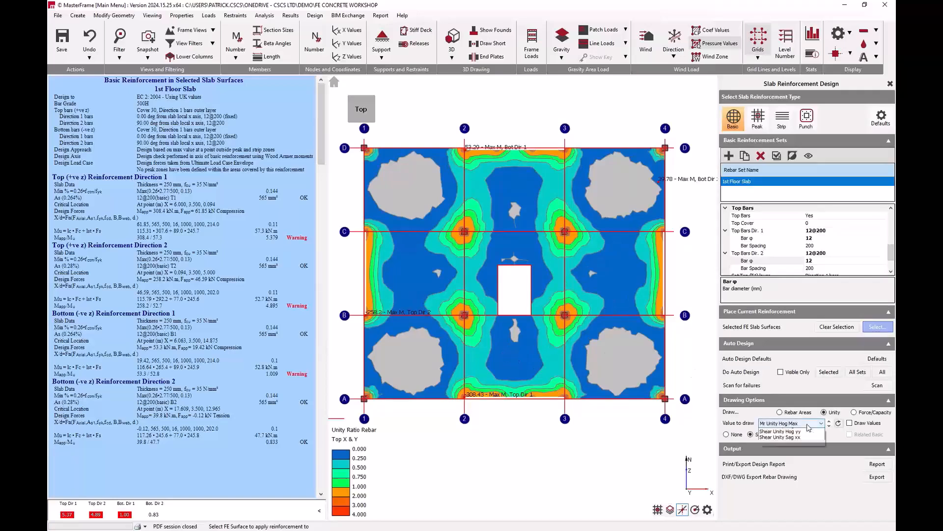
{"action": "left_click", "coordinate": [800, 438]}
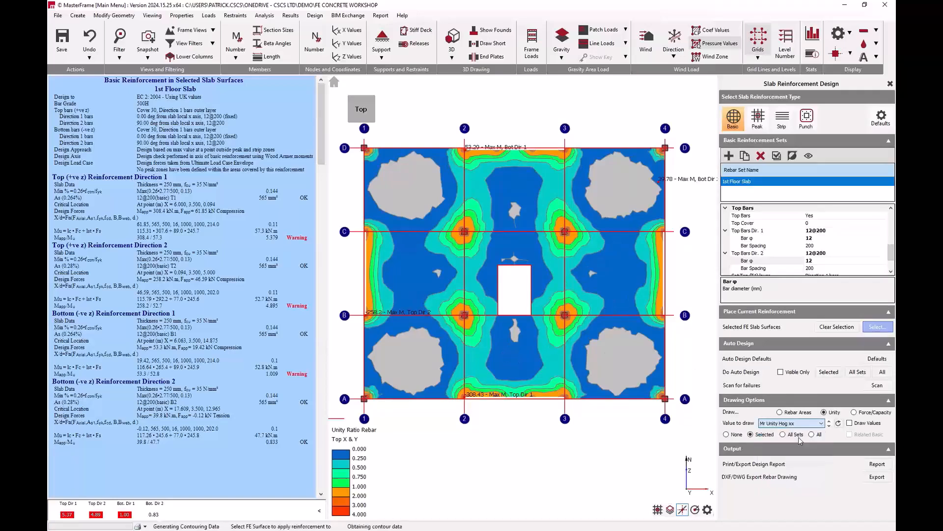
{"action": "scroll", "coordinate": [801, 427], "scroll_direction": "down", "scroll_amount": 1}
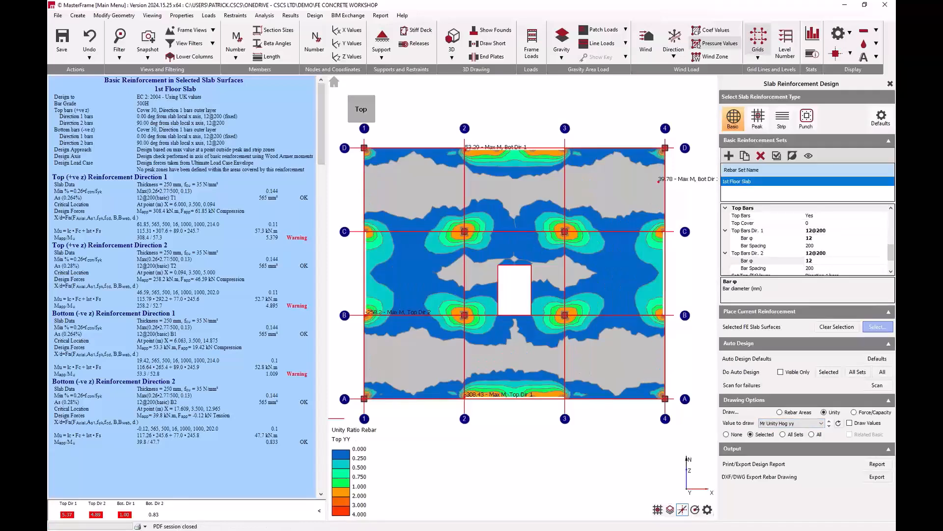
Add peak reinforcement zones at all the slab's column heads at once and review the default peak zone settings
{"action": "left_click", "coordinate": [760, 118]}
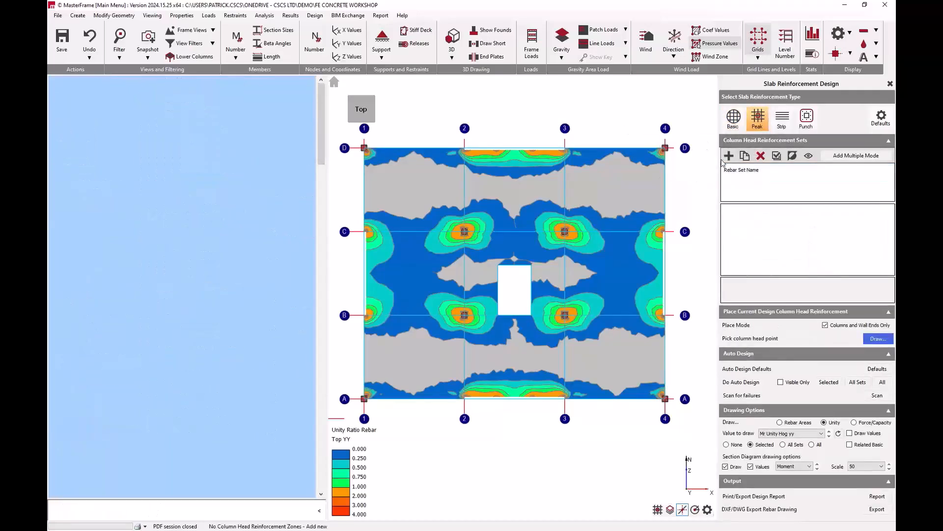
{"action": "left_click", "coordinate": [844, 156]}
{"action": "left_click_drag", "start_coordinate": [696, 113], "coordinate": [339, 423]}
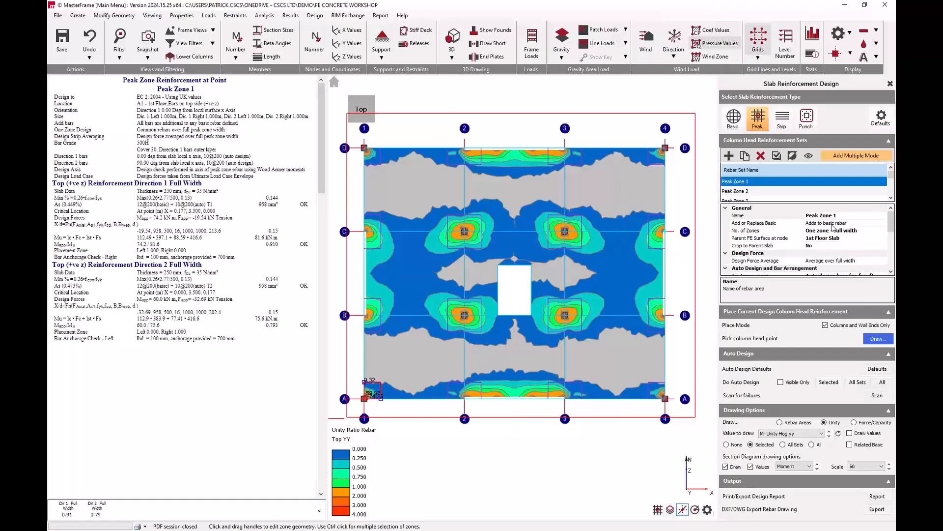
{"action": "left_click", "coordinate": [881, 118]}
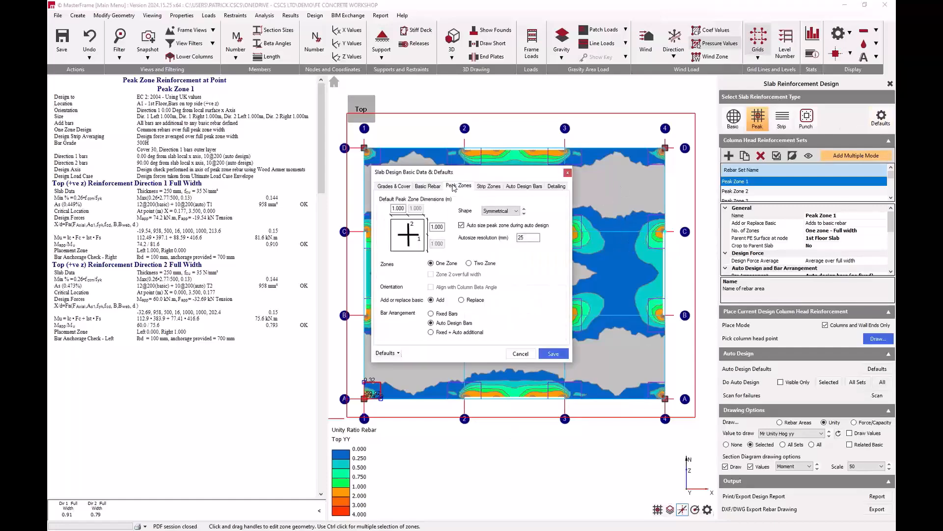
{"action": "left_click", "coordinate": [567, 173]}
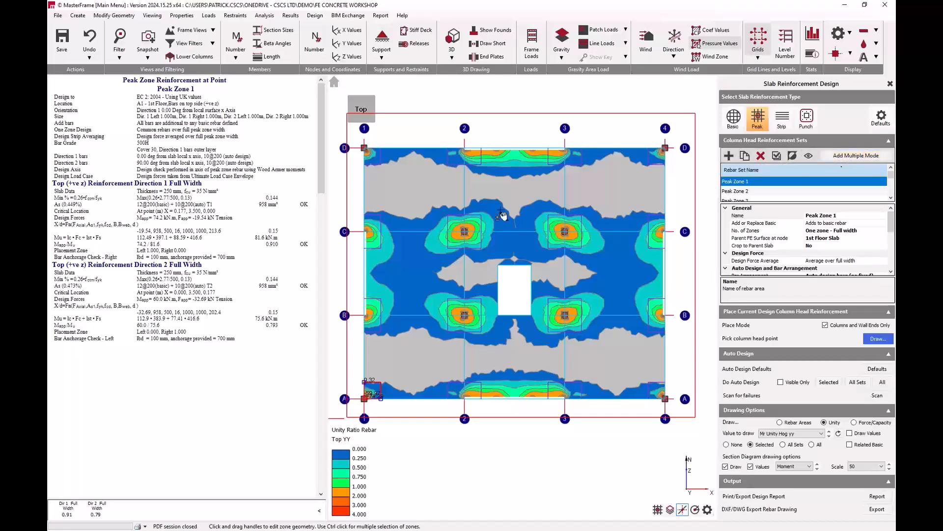
Select the four peak zones at the internal columns B2, B3, C2 and C3 and name them Internal Column
{"action": "left_click", "coordinate": [475, 235]}
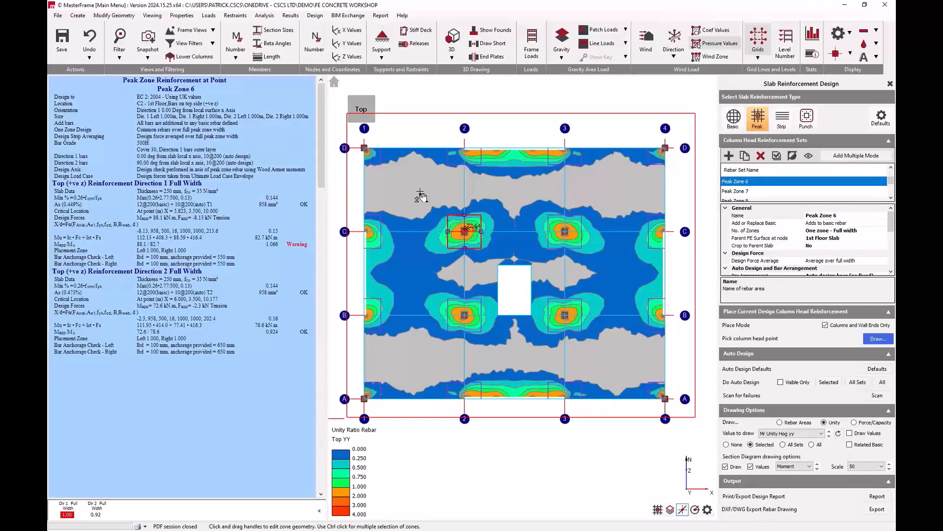
{"action": "left_click_drag", "start_coordinate": [420, 191], "coordinate": [604, 350]}
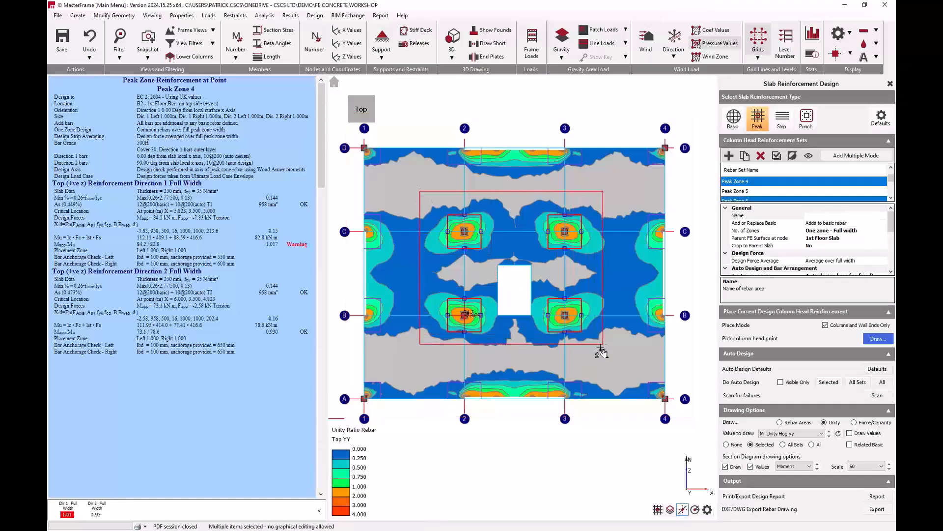
{"action": "left_click", "coordinate": [839, 216]}
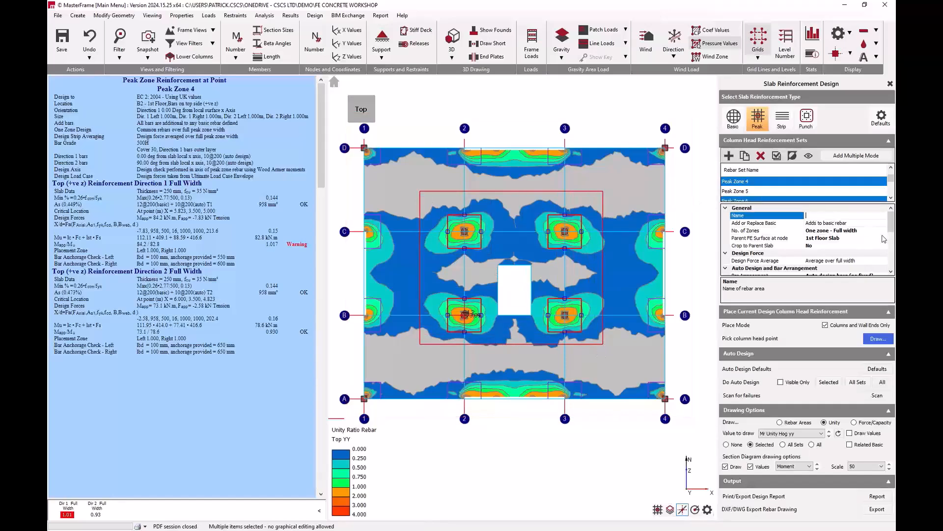
{"action": "type", "text": "Internal Column"}
Set the auto design bar spacing of the internal column zones to 200 mm and auto design the selected zones
{"action": "mouse_move", "coordinate": [889, 217]}
{"action": "left_mouse_down"}
{"action": "mouse_move", "coordinate": [888, 258]}
{"action": "mouse_move", "coordinate": [883, 223]}
{"action": "mouse_move", "coordinate": [885, 235]}
{"action": "left_mouse_up"}
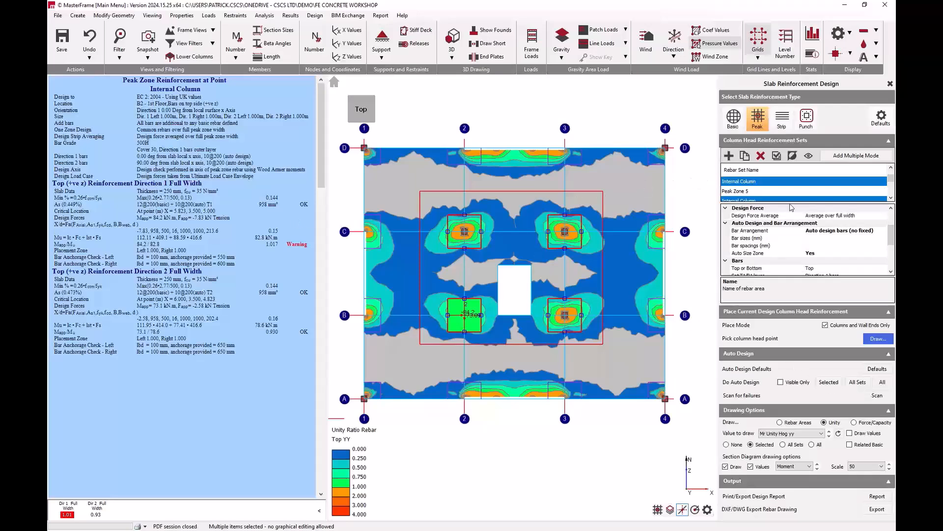
{"action": "left_click", "coordinate": [825, 246]}
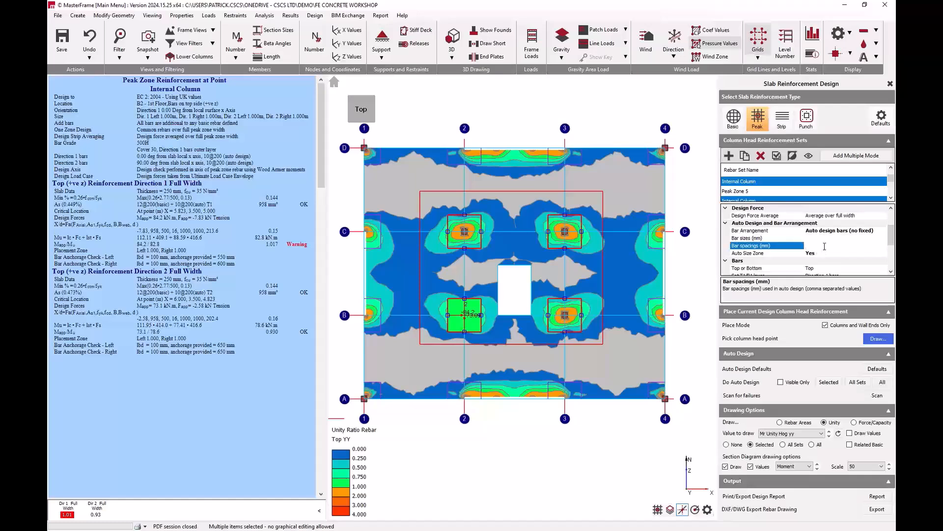
{"action": "type", "text": "200"}
{"action": "scroll", "coordinate": [811, 250], "scroll_direction": "down", "scroll_amount": 2}
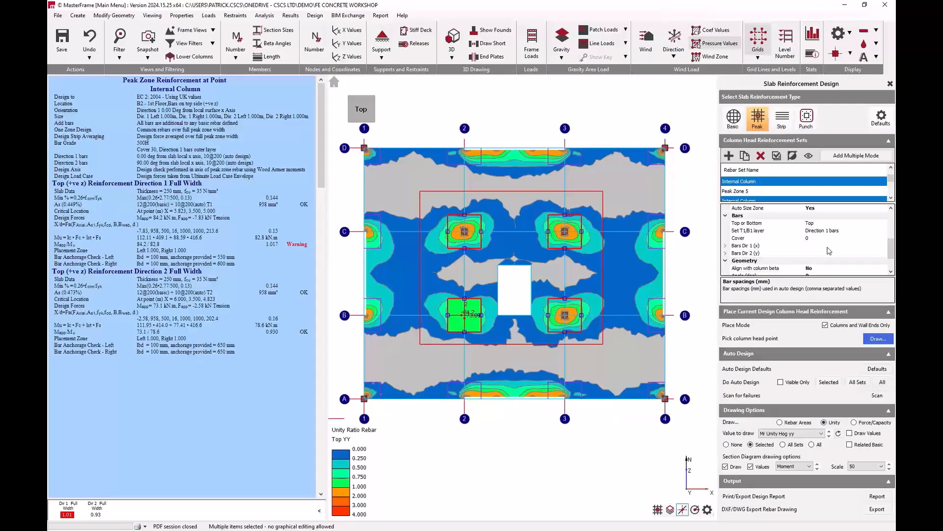
{"action": "left_click", "coordinate": [726, 246]}
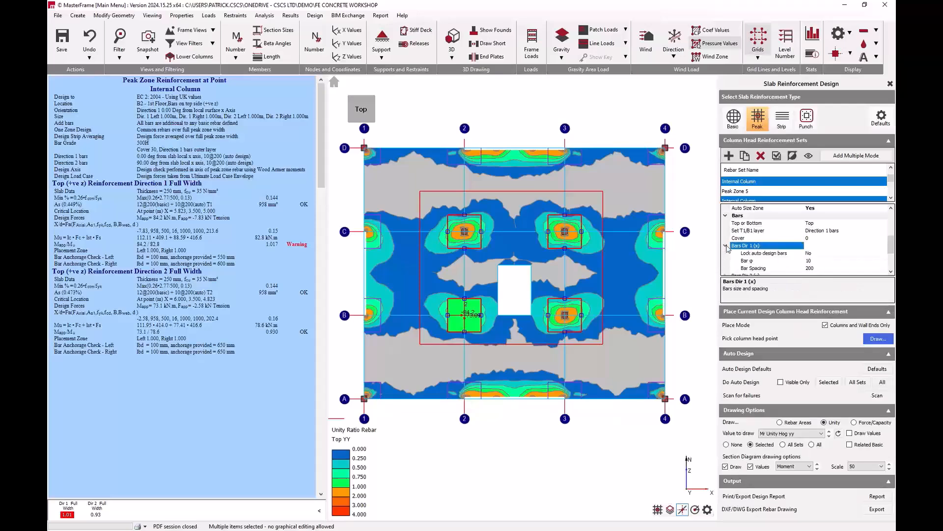
{"action": "left_click", "coordinate": [726, 246]}
{"action": "scroll", "coordinate": [857, 253], "scroll_direction": "down", "scroll_amount": 2}
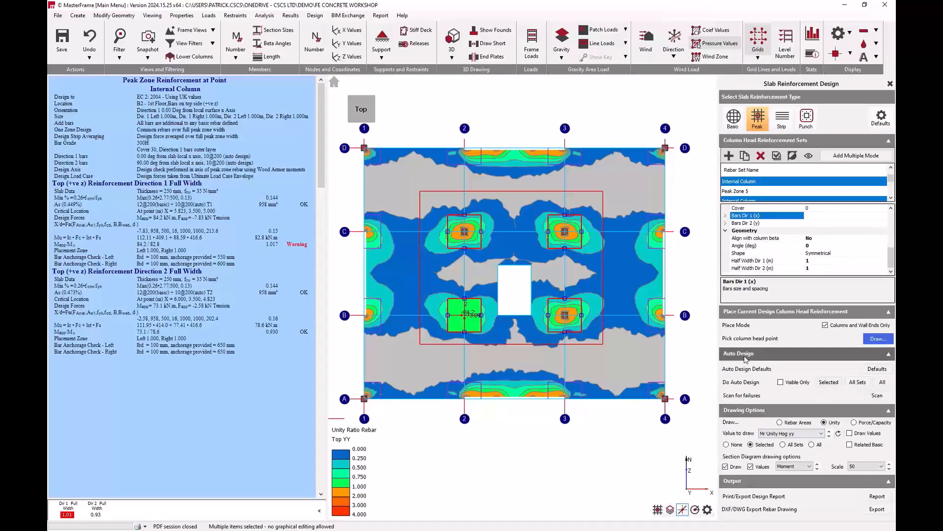
{"action": "left_click", "coordinate": [828, 386]}
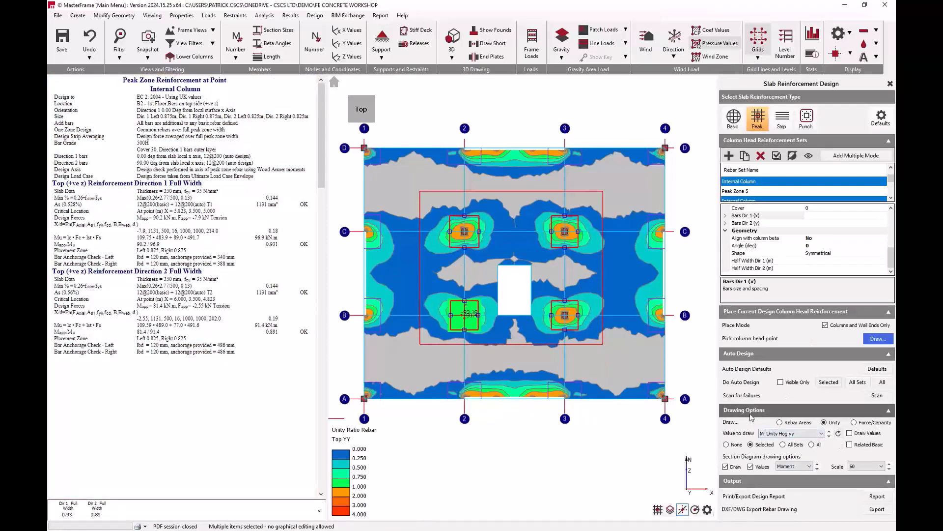
Include the related basic reinforcement in the unity drawing and draw the Mr Unity Hog Max contours
{"action": "left_click", "coordinate": [860, 447]}
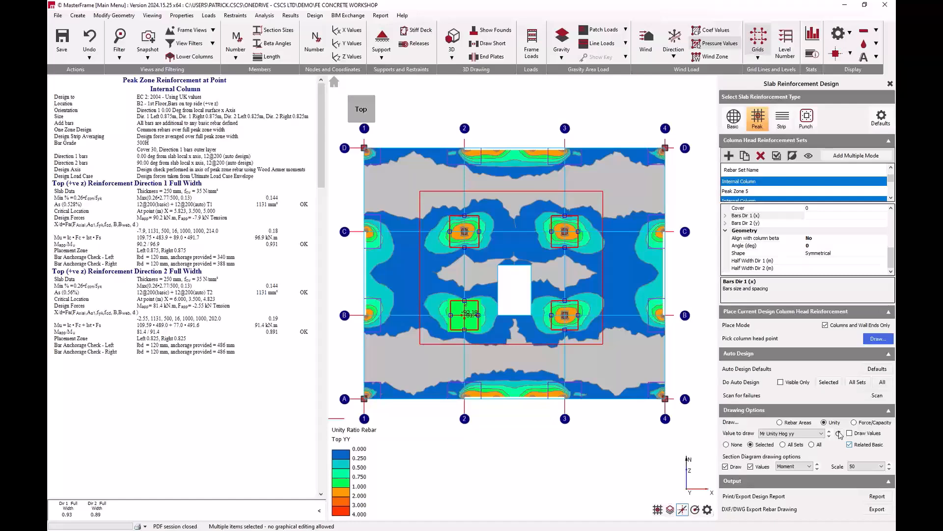
{"action": "left_click", "coordinate": [821, 433]}
{"action": "left_click", "coordinate": [793, 461]}
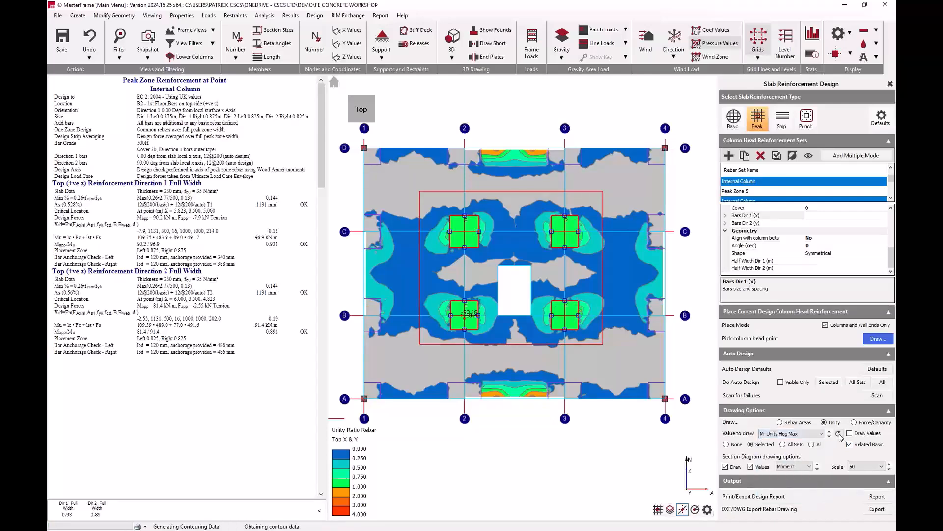
{"action": "left_click", "coordinate": [839, 434]}
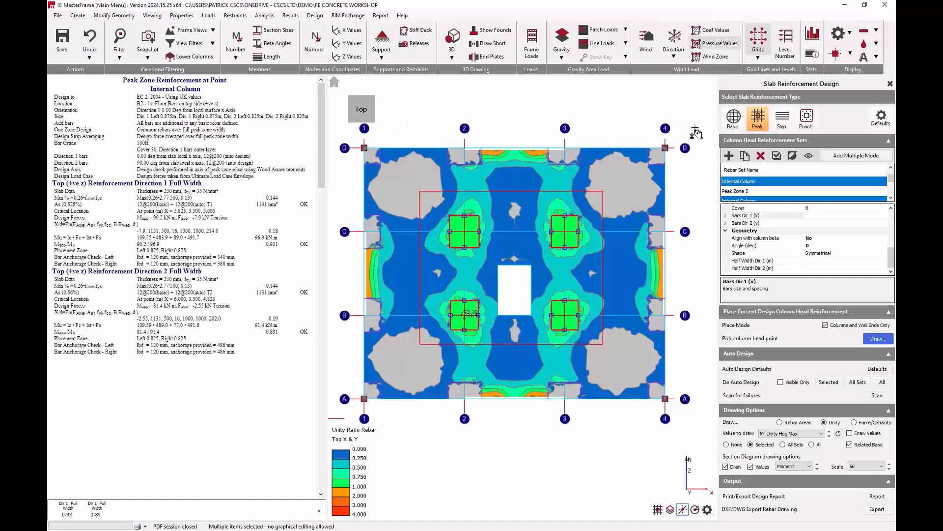
Select the four peak zones at the slab's corner columns and name them Corner Column
{"action": "left_click_drag", "start_coordinate": [686, 117], "coordinate": [630, 158]}
{"action": "left_click_drag", "start_coordinate": [405, 174], "coordinate": [352, 127]}
{"action": "left_click_drag", "start_coordinate": [347, 407], "coordinate": [406, 371]}
{"action": "left_click_drag", "start_coordinate": [644, 420], "coordinate": [677, 356]}
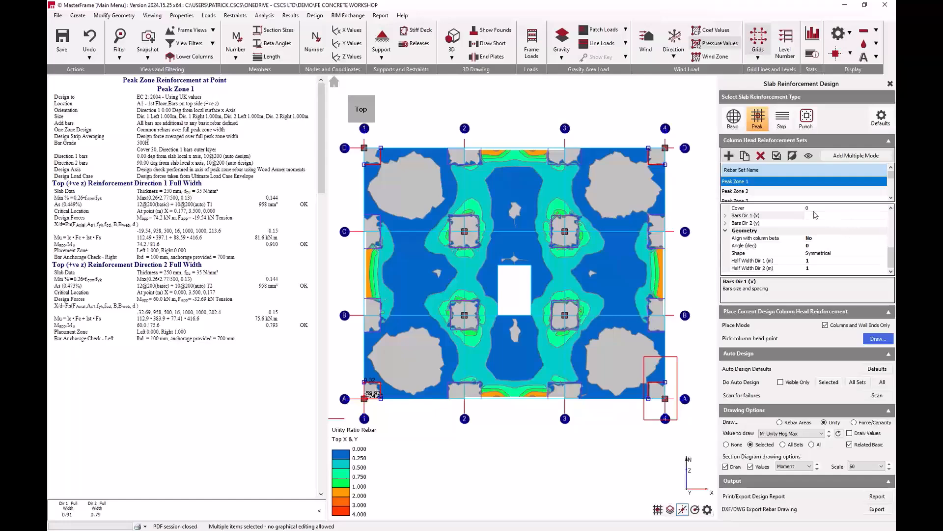
{"action": "scroll", "coordinate": [796, 217], "scroll_direction": "up", "scroll_amount": 1}
{"action": "scroll", "coordinate": [797, 216], "scroll_direction": "up", "scroll_amount": 5}
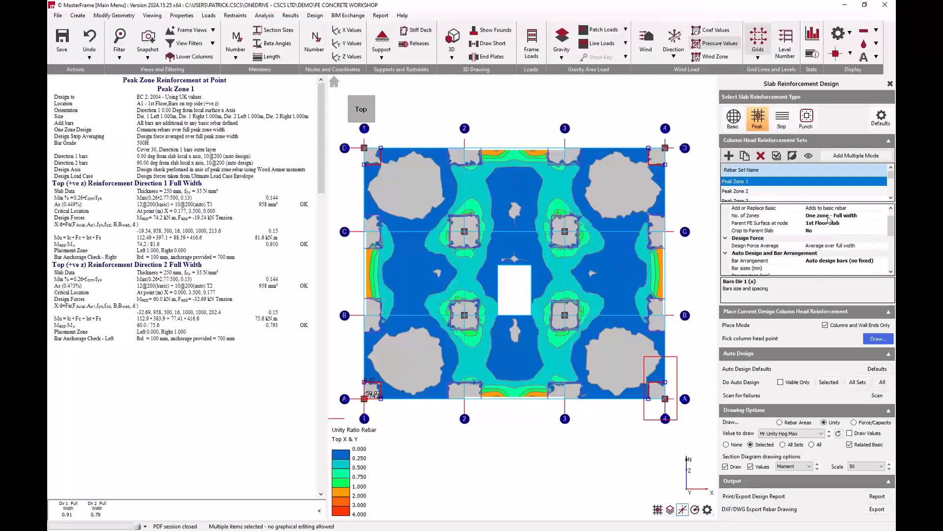
{"action": "left_click", "coordinate": [829, 216]}
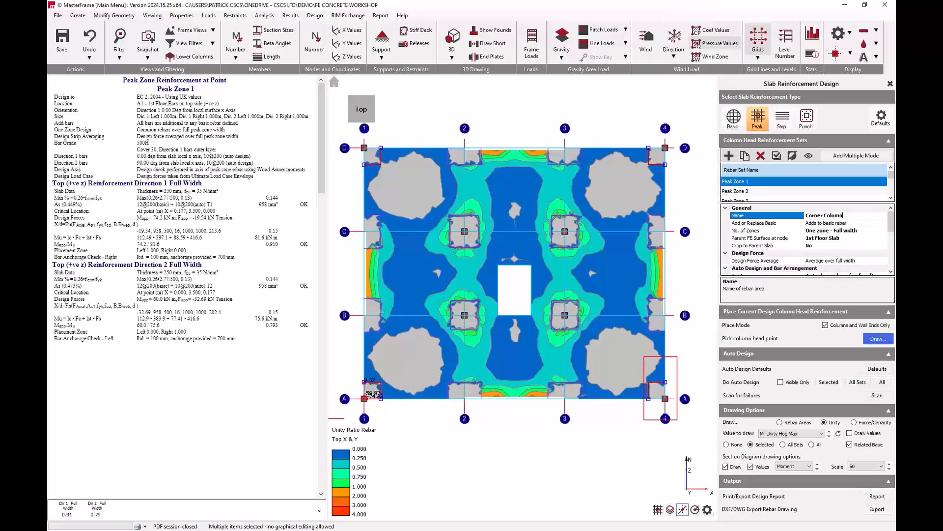
{"action": "type", "text": "Corner Column"}
Set the auto design bar spacing of the corner column zones to 200 mm and auto design the selected zones
{"action": "scroll", "coordinate": [813, 248], "scroll_direction": "down", "scroll_amount": 3}
{"action": "left_click", "coordinate": [815, 262]}
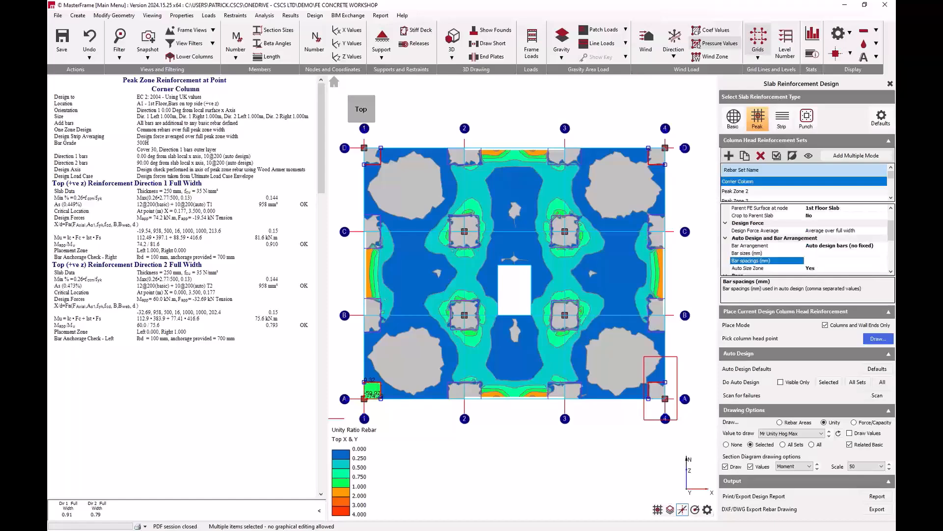
{"action": "scroll", "coordinate": [830, 249], "scroll_direction": "down", "scroll_amount": 2}
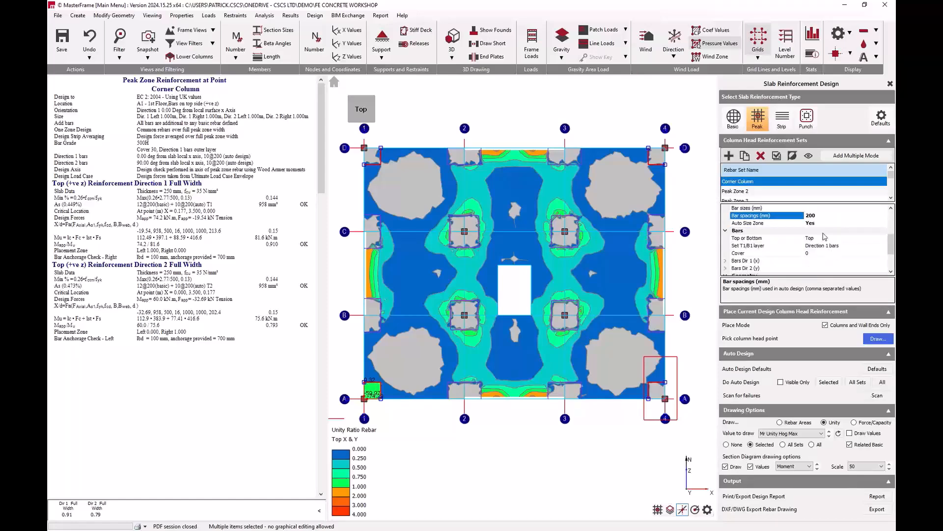
{"action": "scroll", "coordinate": [827, 236], "scroll_direction": "down", "scroll_amount": 2}
{"action": "left_click", "coordinate": [828, 382]}
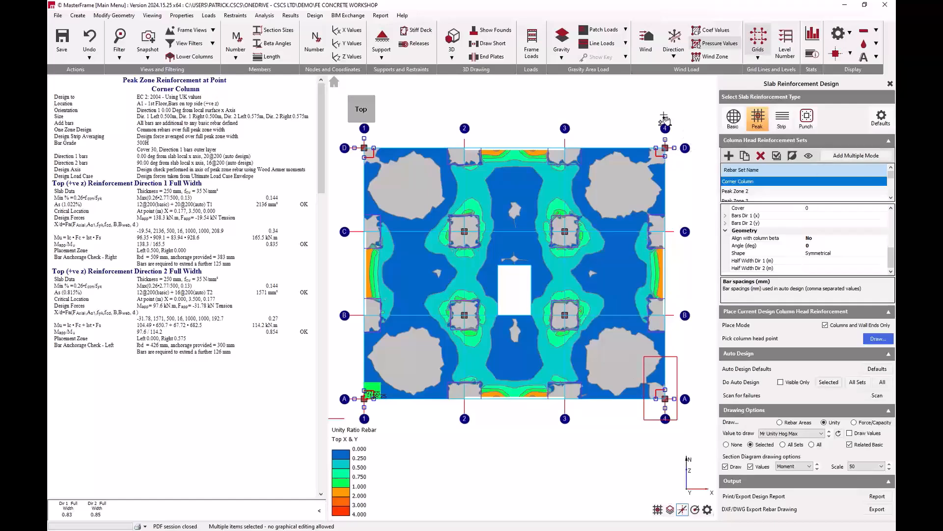
Examine the designed bars and half widths of the individual corner column zones, including those at A4 and A1
{"action": "left_click", "coordinate": [878, 162]}
{"action": "left_click", "coordinate": [665, 398]}
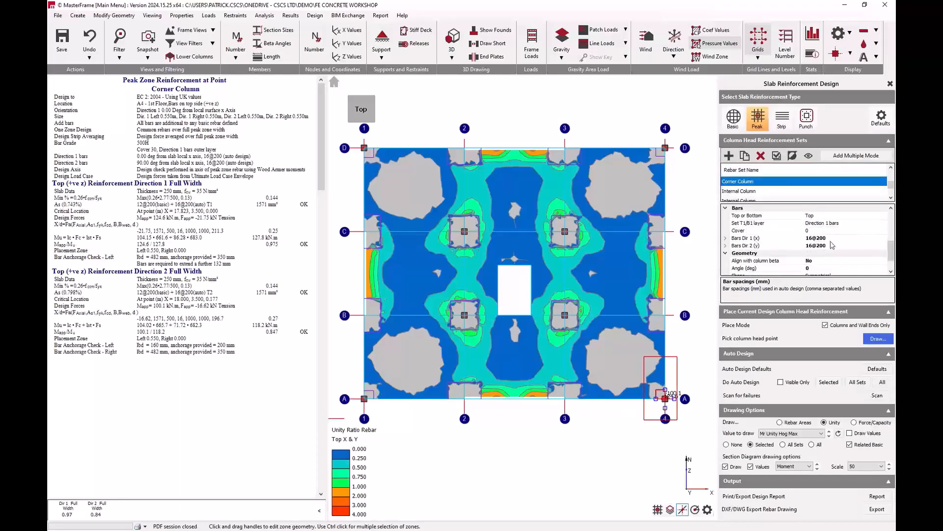
{"action": "scroll", "coordinate": [842, 240], "scroll_direction": "down", "scroll_amount": 3}
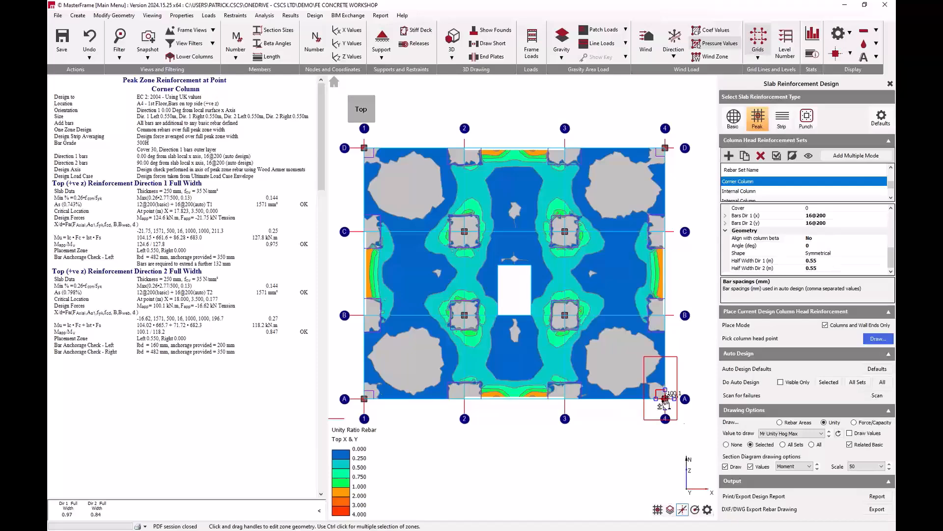
{"action": "scroll", "coordinate": [666, 397], "scroll_direction": "up", "scroll_amount": 5}
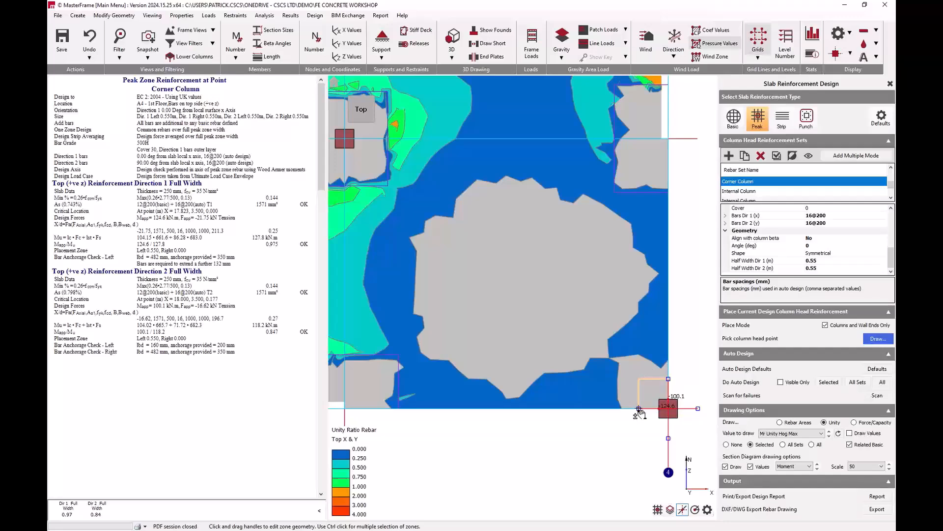
{"action": "scroll", "coordinate": [675, 226], "scroll_direction": "down", "scroll_amount": 5}
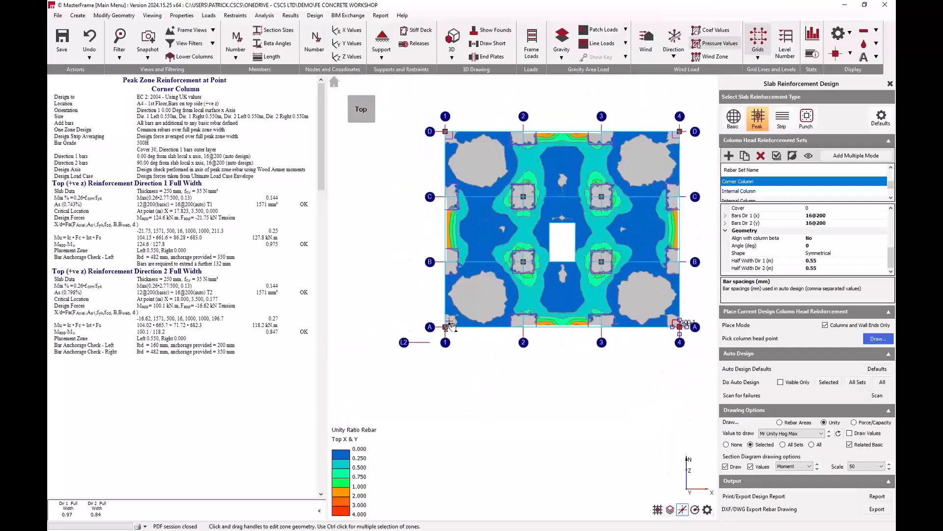
{"action": "left_click", "coordinate": [450, 326]}
{"action": "left_click", "coordinate": [687, 141]}
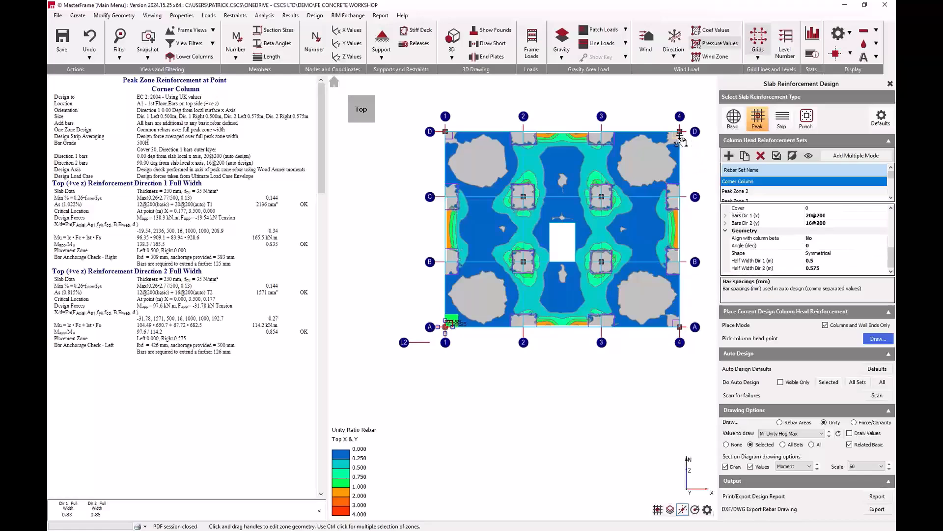
{"action": "left_click", "coordinate": [452, 135]}
Show the unity ratio values on the slab's hogging contours
{"action": "left_click", "coordinate": [849, 433]}
{"action": "scroll", "coordinate": [541, 185], "scroll_direction": "up", "scroll_amount": 2}
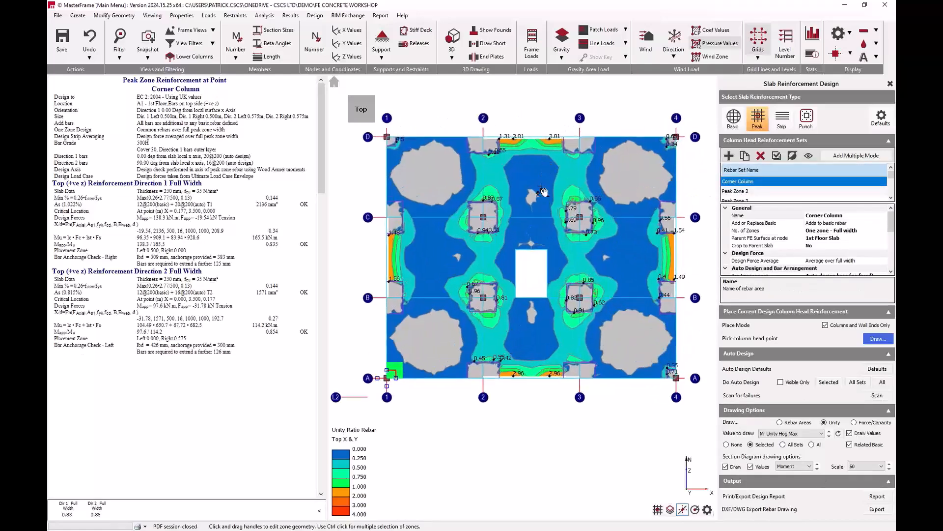
{"action": "middle_click_drag", "start_coordinate": [542, 185], "coordinate": [556, 172]}
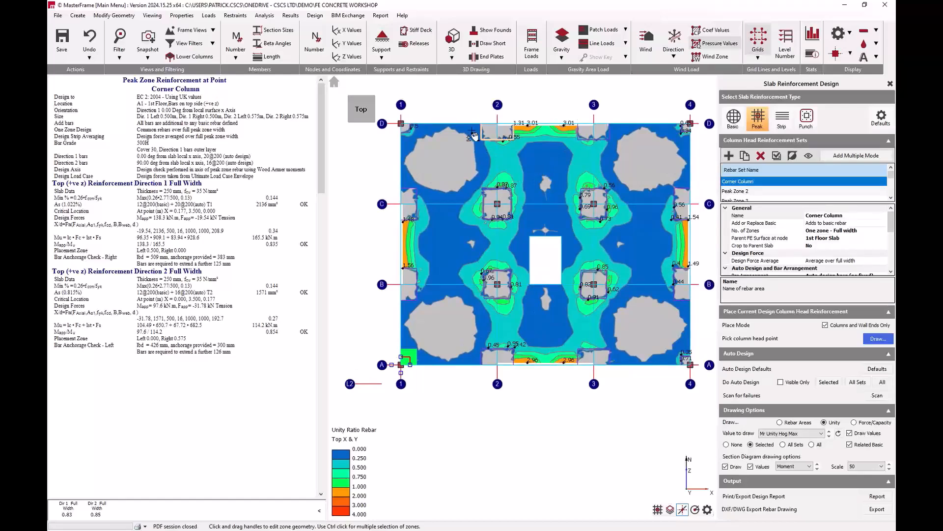
Select the eight peak zones along the slab edges at grids 2, 3, B and C and name them Shear Wall Ends
{"action": "left_click_drag", "start_coordinate": [465, 102], "coordinate": [623, 143]}
{"action": "left_click_drag", "start_coordinate": [669, 180], "coordinate": [701, 313], "text": "ctrl"}
{"action": "left_click_drag", "start_coordinate": [629, 317], "coordinate": [497, 389], "text": "ctrl"}
{"action": "left_click_drag", "start_coordinate": [391, 174], "coordinate": [429, 304], "text": "ctrl"}
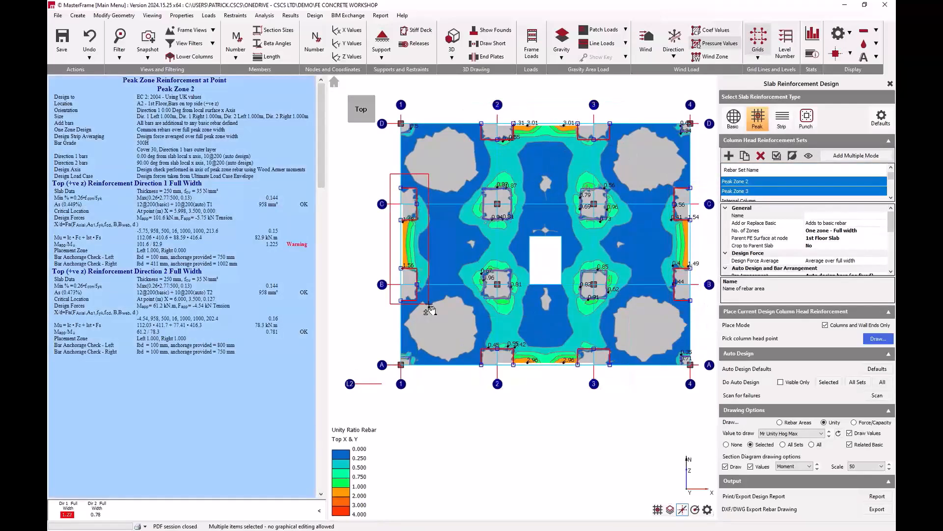
{"action": "left_click", "coordinate": [839, 216]}
{"action": "type", "text": "Shear W"}
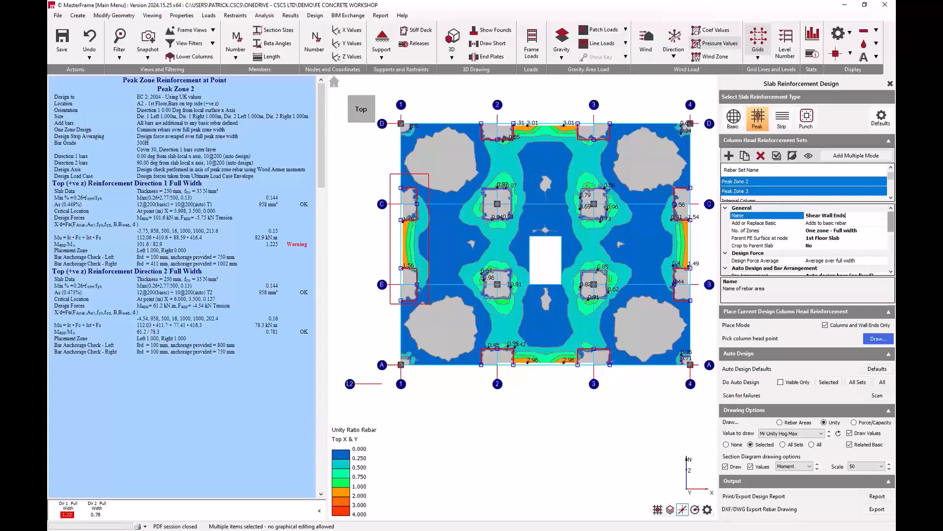
{"action": "type", "text": "all Ends"}
{"action": "key", "text": "Return"}
Set the auto design bar spacing of the shear wall end zones to 200 mm and auto design the selected zones
{"action": "scroll", "coordinate": [836, 266], "scroll_direction": "down", "scroll_amount": 2}
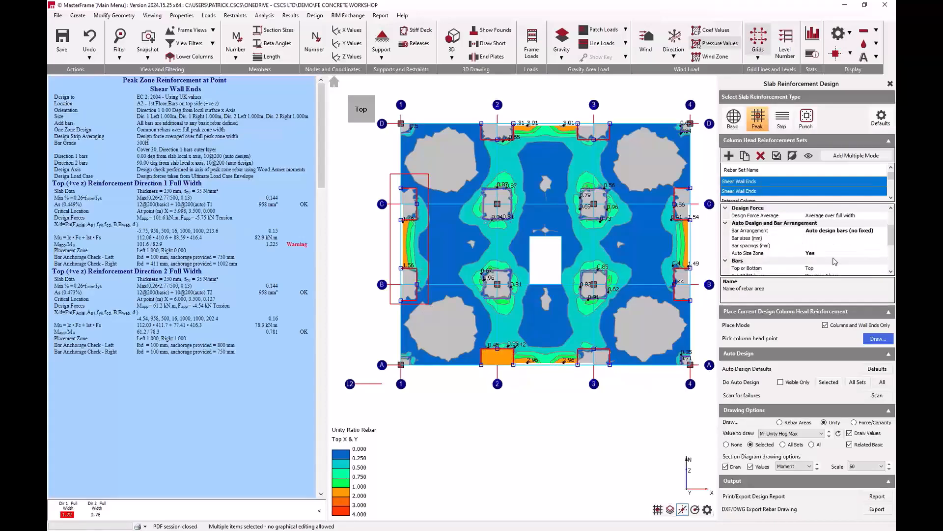
{"action": "scroll", "coordinate": [836, 255], "scroll_direction": "down", "scroll_amount": 1}
{"action": "left_click", "coordinate": [815, 224]}
{"action": "left_click", "coordinate": [813, 230]}
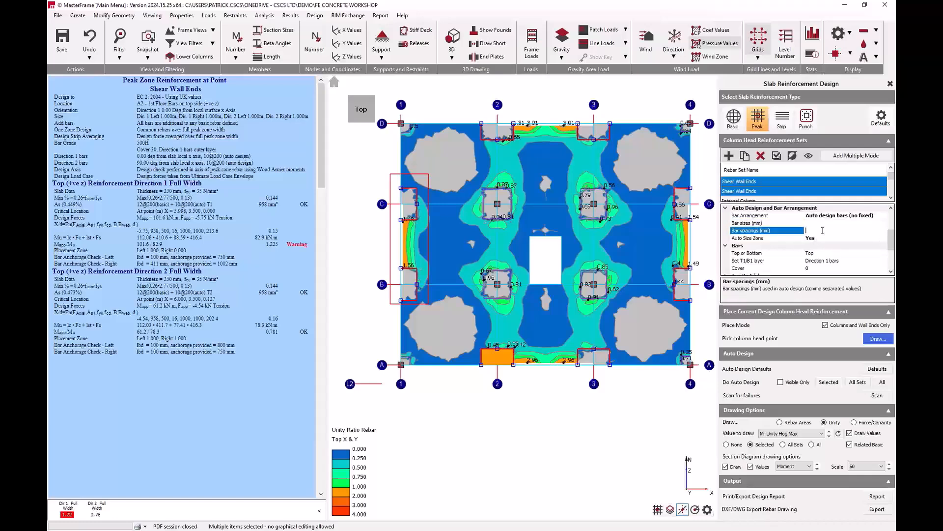
{"action": "left_click", "coordinate": [829, 383]}
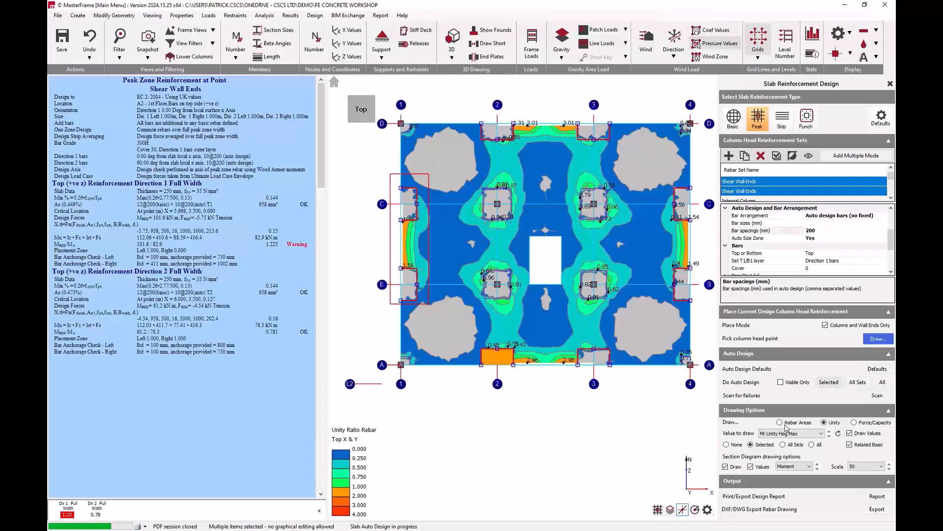
Draw the rebar areas of the selected shear wall end zones for Top Direction 1, followed by Top Direction 2
{"action": "left_click", "coordinate": [780, 423]}
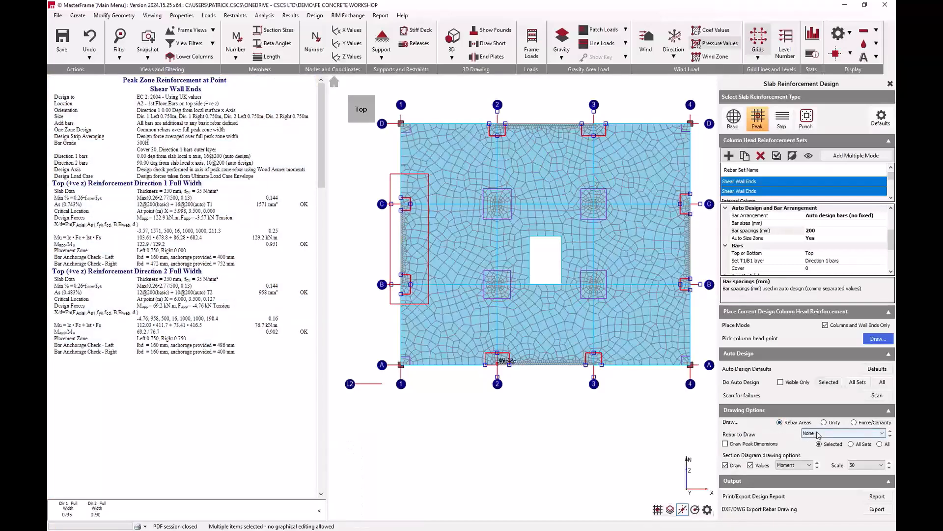
{"action": "scroll", "coordinate": [819, 435], "scroll_direction": "down", "scroll_amount": 1}
{"action": "scroll", "coordinate": [819, 435], "scroll_direction": "down", "scroll_amount": 2}
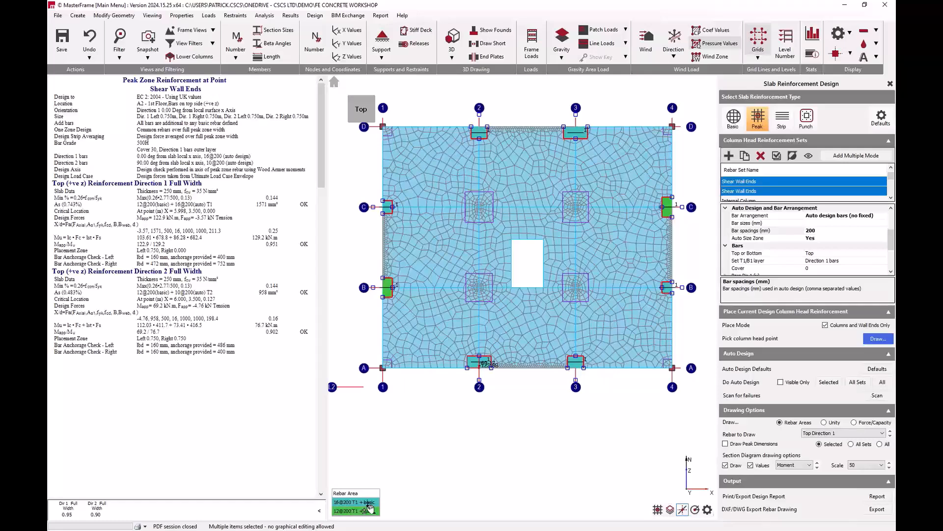
{"action": "scroll", "coordinate": [855, 437], "scroll_direction": "down", "scroll_amount": 1}
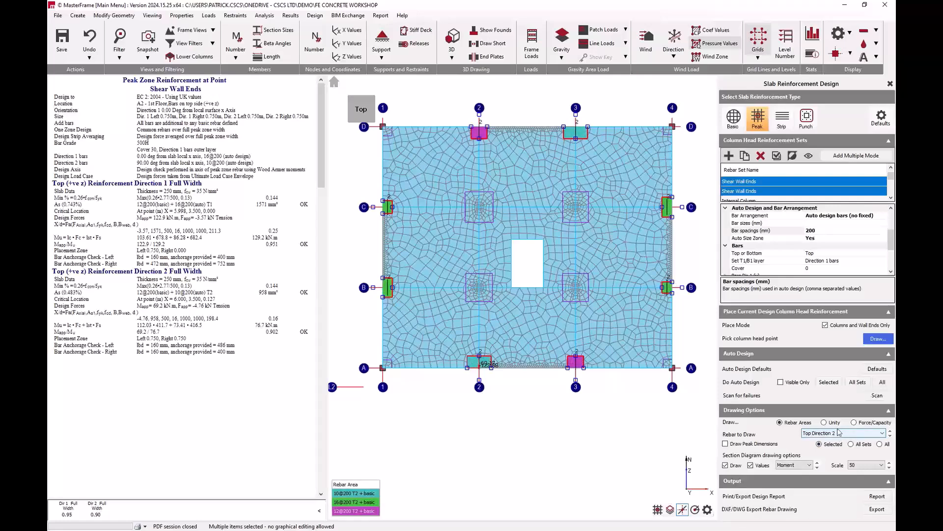
Switch to the basic reinforcement of the 1st Floor Slab and draw its Bottom Direction 2 rebar area
{"action": "left_click", "coordinate": [732, 118]}
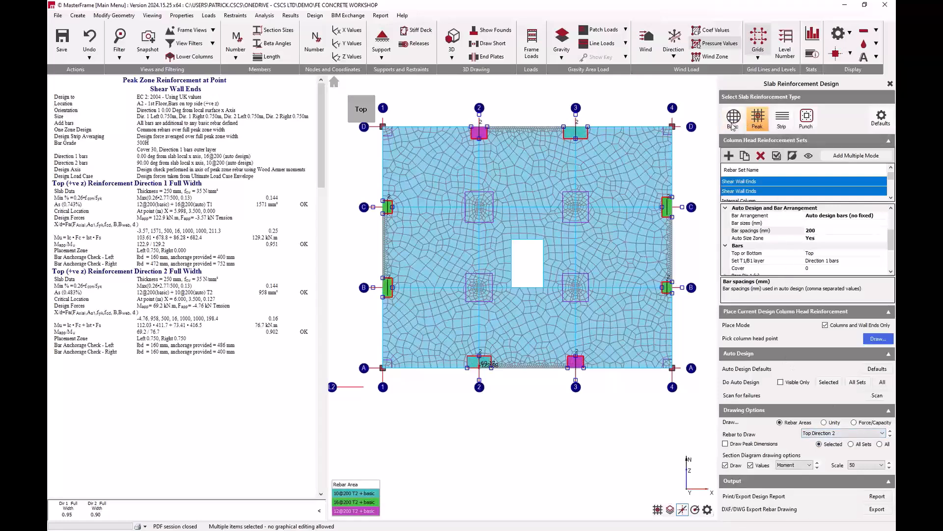
{"action": "scroll", "coordinate": [832, 422], "scroll_direction": "down", "scroll_amount": 2}
{"action": "scroll", "coordinate": [832, 423], "scroll_direction": "up", "scroll_amount": 2}
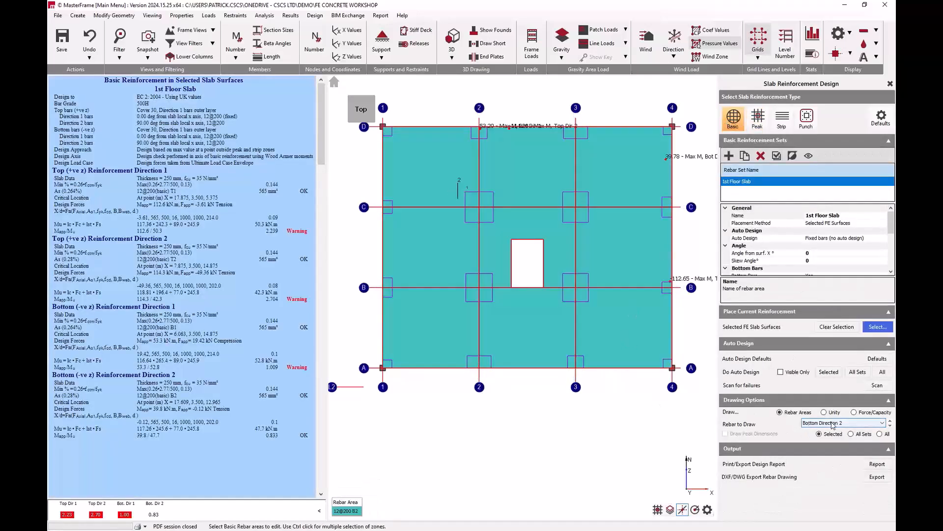
Draw the rebar areas of all reinforcement for Top Directions 1 and 2, and plot the maximum hogging unity ratios of the slab
{"action": "left_click", "coordinate": [879, 433]}
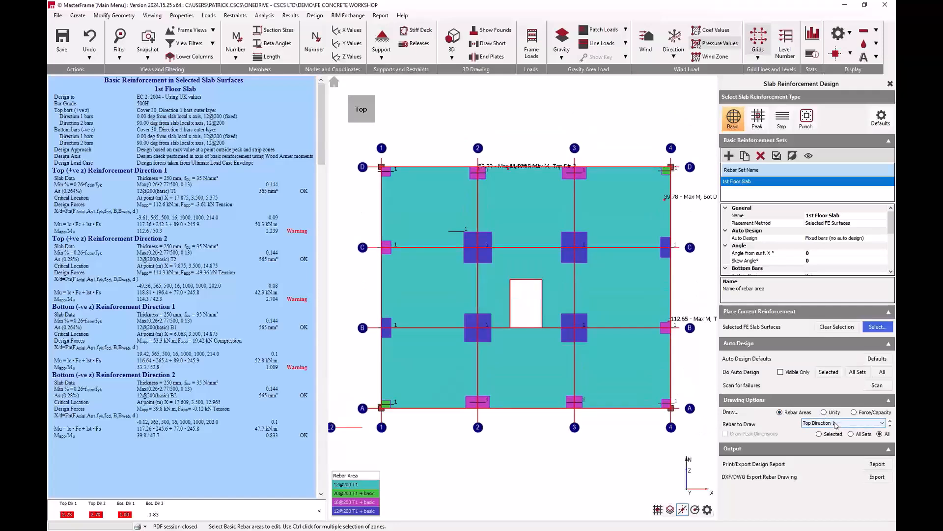
{"action": "scroll", "coordinate": [836, 424], "scroll_direction": "down", "scroll_amount": 1}
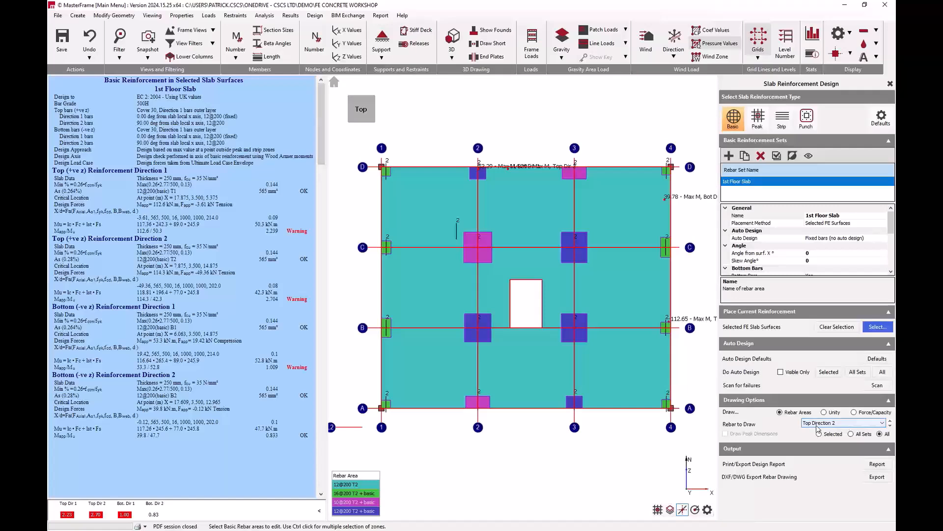
{"action": "scroll", "coordinate": [818, 426], "scroll_direction": "up", "scroll_amount": 1}
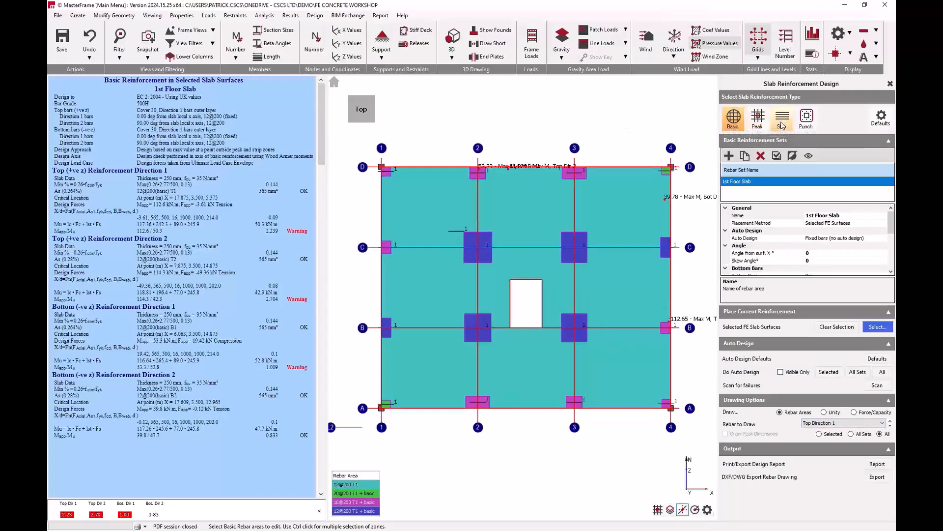
{"action": "left_click", "coordinate": [825, 413]}
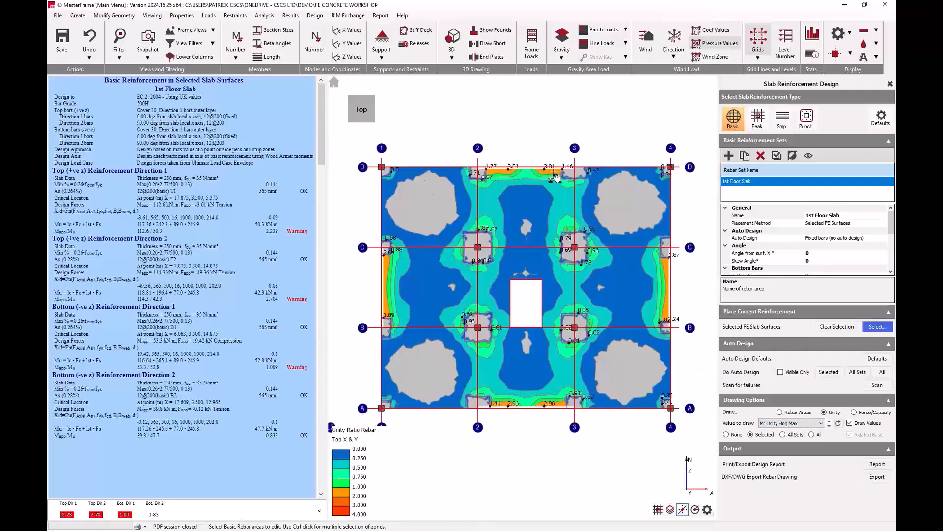
Add a strip zone on the 1st Floor Slab and draw its line along the grid 1 edge between the wall end zones at B and C
{"action": "left_click", "coordinate": [788, 122]}
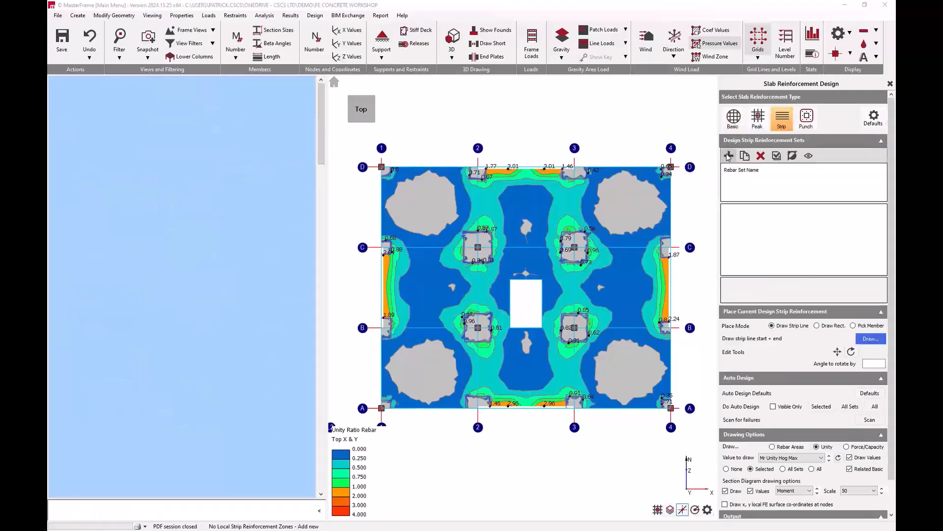
{"action": "left_click", "coordinate": [729, 156]}
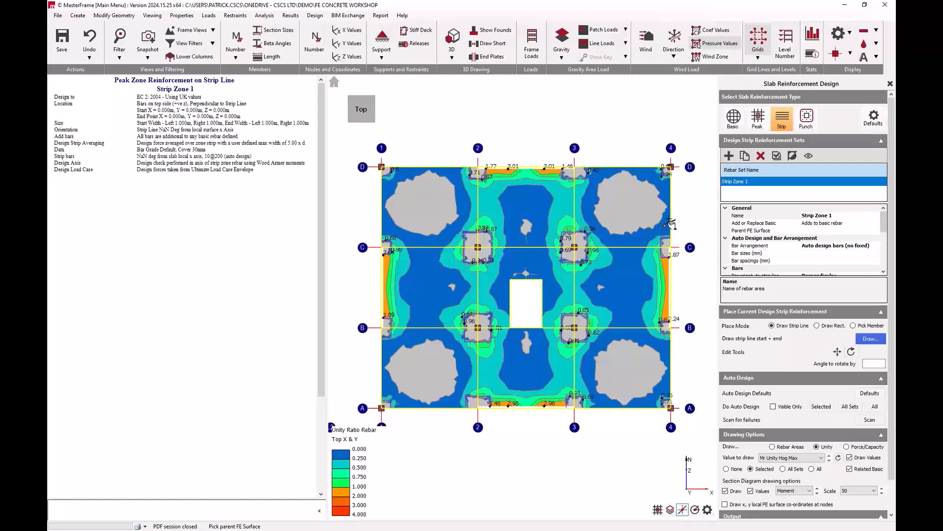
{"action": "left_click", "coordinate": [670, 224]}
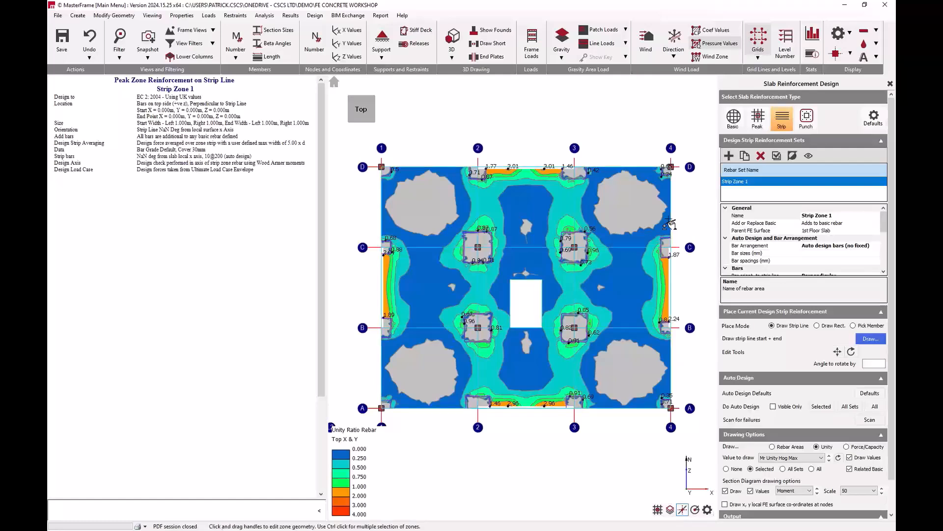
{"action": "left_click", "coordinate": [870, 338]}
{"action": "scroll", "coordinate": [381, 260], "scroll_direction": "up", "scroll_amount": 3}
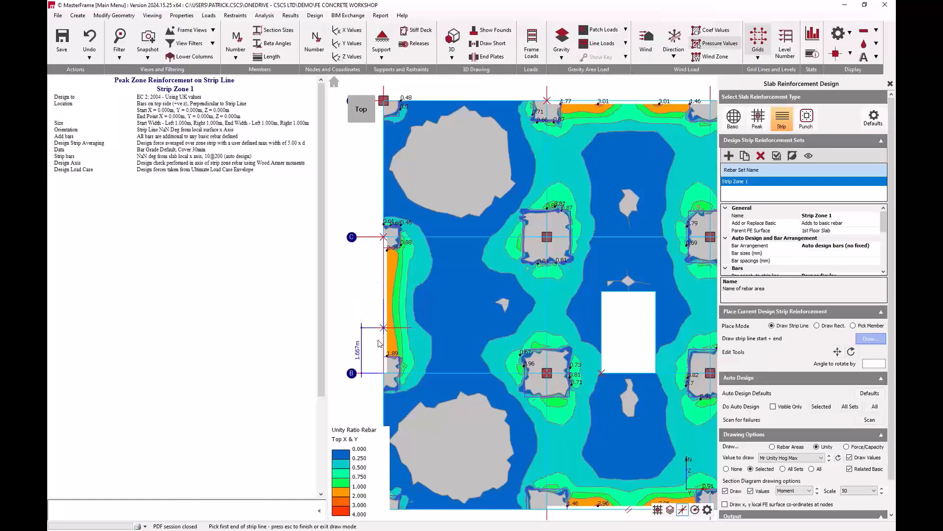
{"action": "left_click", "coordinate": [384, 357]}
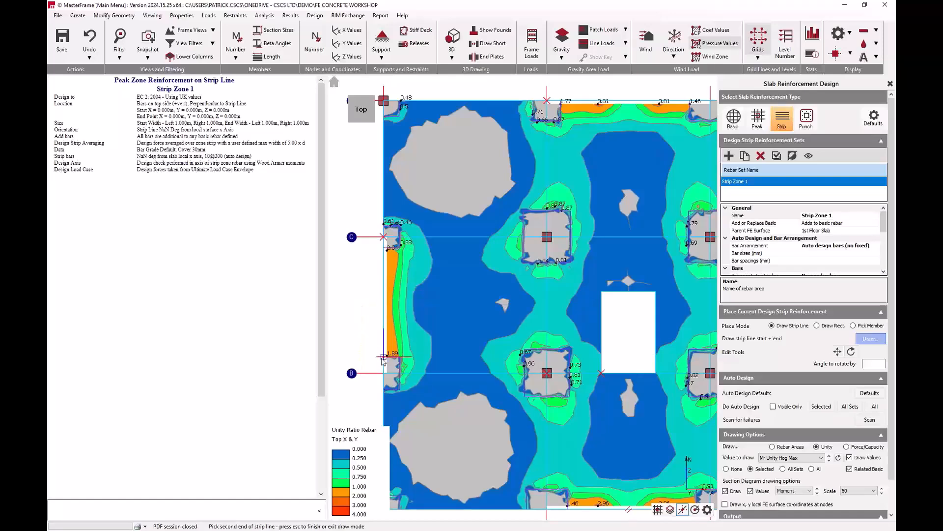
{"action": "left_click", "coordinate": [384, 248]}
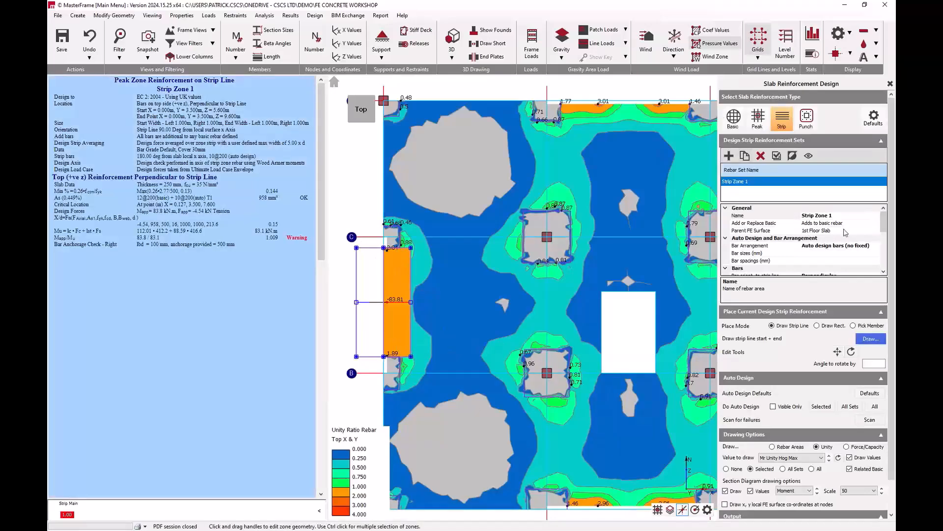
Set the auto design bar spacing of Strip Zone 1 to 200 mm and its bar diameter to 12 mm
{"action": "scroll", "coordinate": [841, 249], "scroll_direction": "down", "scroll_amount": 1}
{"action": "left_click", "coordinate": [816, 231]}
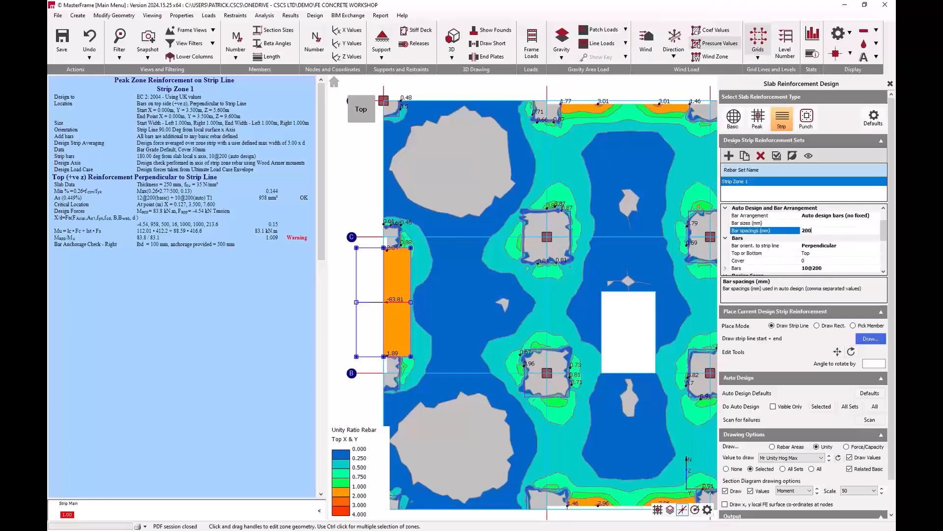
{"action": "scroll", "coordinate": [883, 231], "scroll_direction": "down", "scroll_amount": 1}
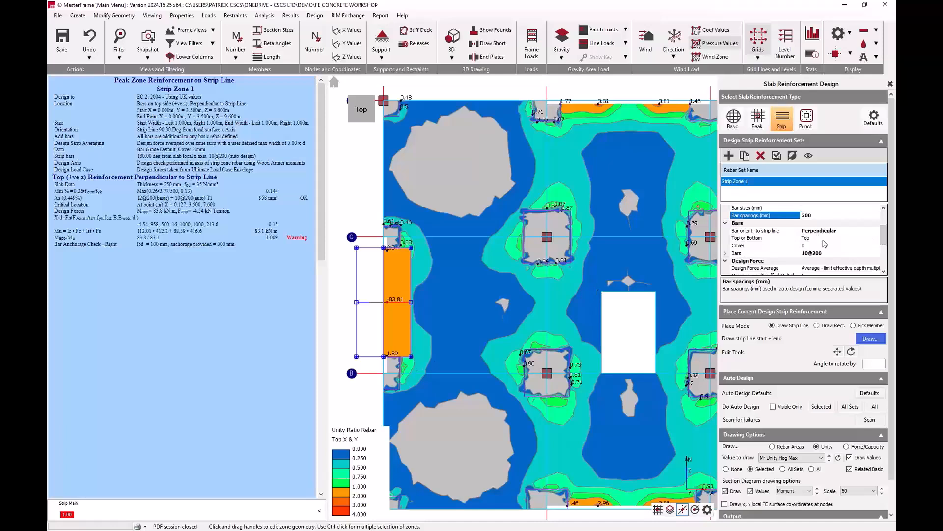
{"action": "scroll", "coordinate": [878, 246], "scroll_direction": "down", "scroll_amount": 1}
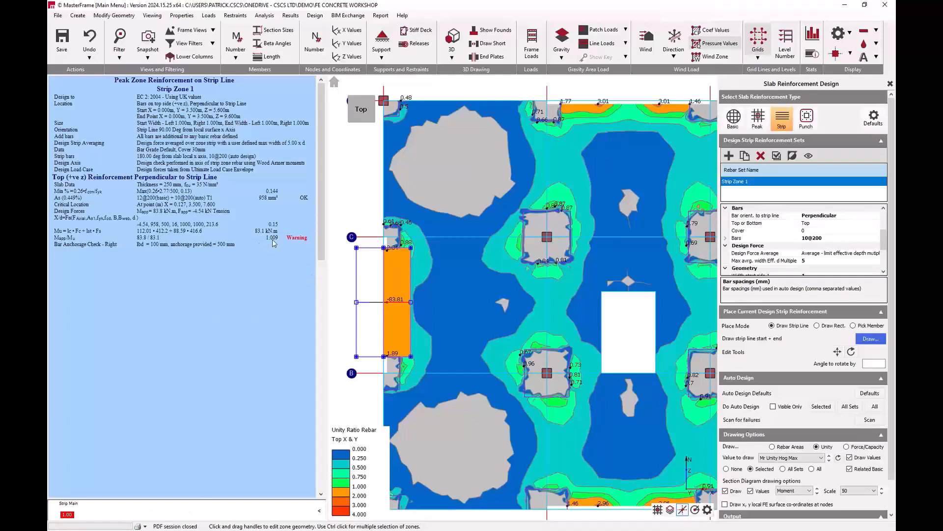
{"action": "left_click", "coordinate": [726, 237]}
{"action": "left_click", "coordinate": [843, 253]}
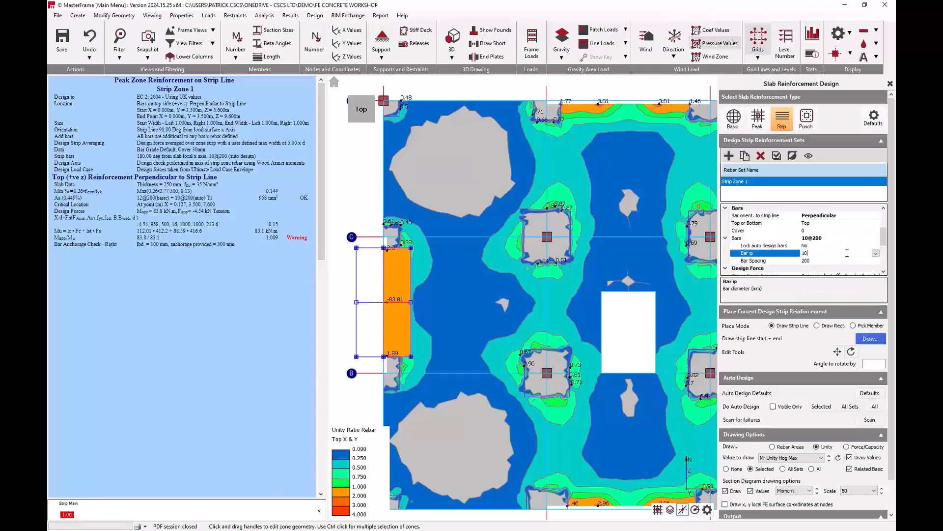
{"action": "left_click", "coordinate": [876, 253]}
{"action": "left_click", "coordinate": [820, 285]}
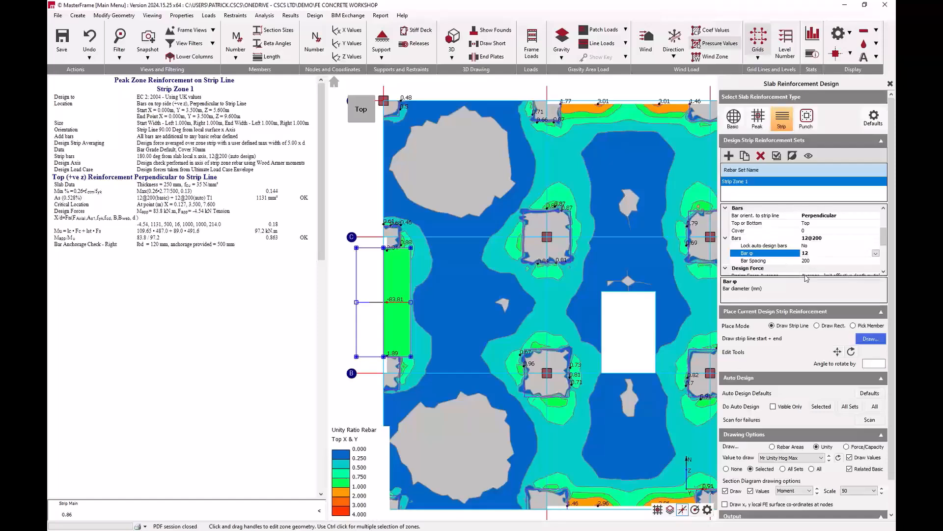
Try side 2 widths of 2 m and 0.5 m for Strip Zone 1, and return the width to 1 m
{"action": "scroll", "coordinate": [835, 255], "scroll_direction": "down", "scroll_amount": 5}
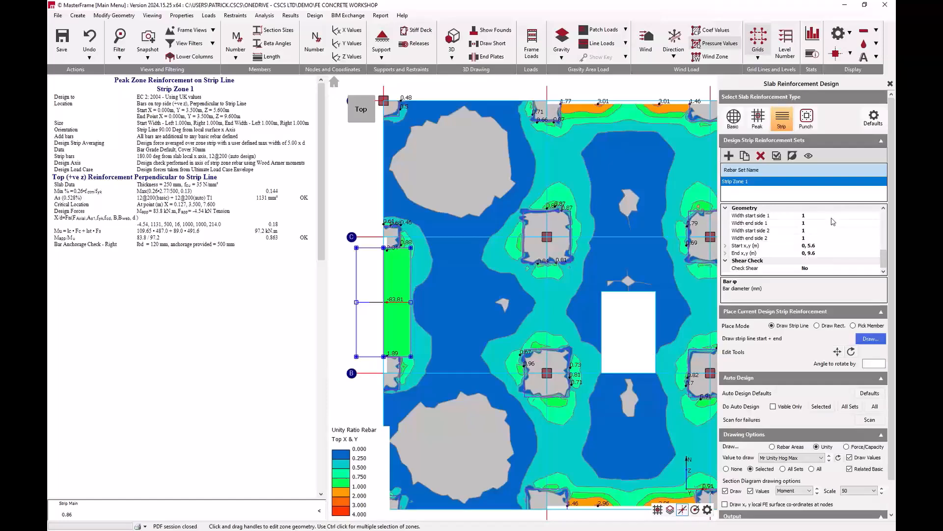
{"action": "left_click_drag", "start_coordinate": [412, 301], "coordinate": [437, 303]}
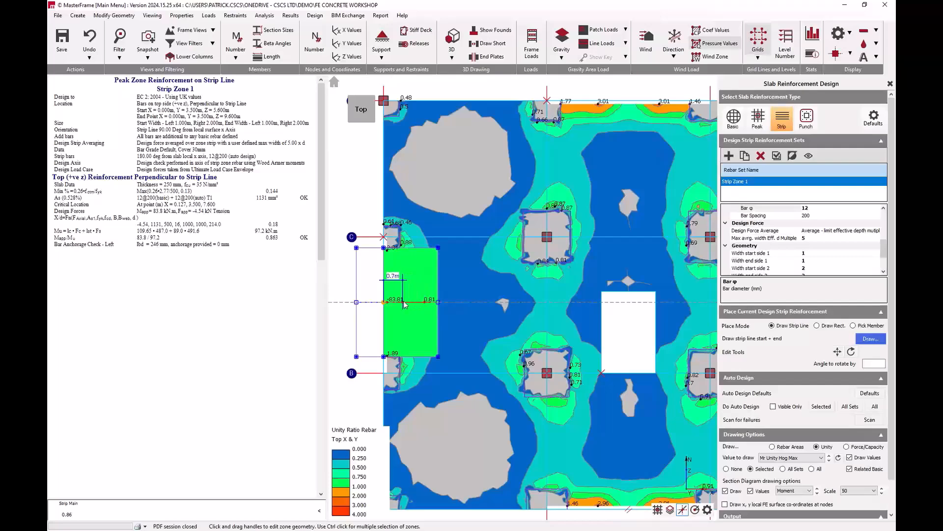
{"action": "left_click", "coordinate": [399, 304]}
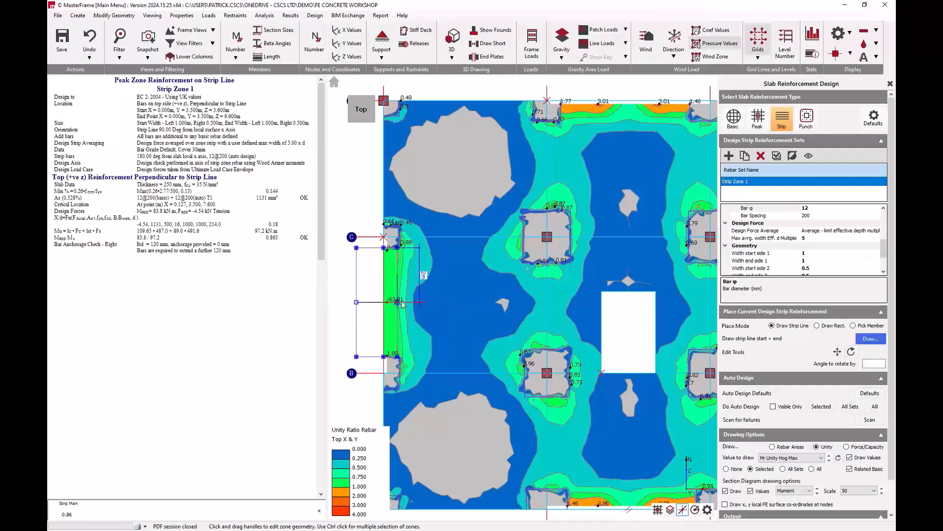
{"action": "left_click_drag", "start_coordinate": [413, 304], "coordinate": [411, 303]}
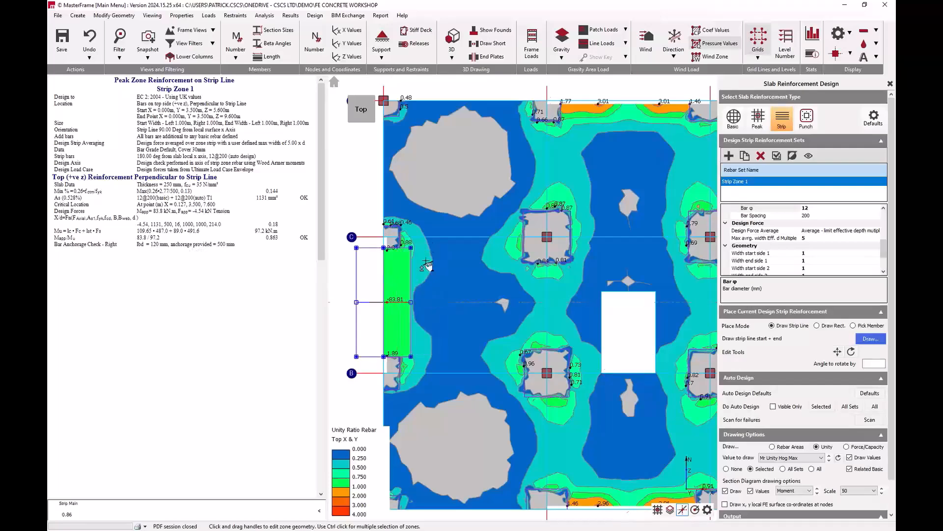
Copy Strip Zone 1 onto the 1st Floor Slab and draw the copy along the grid 4 edge between the wall end zones at C and B
{"action": "scroll", "coordinate": [419, 235], "scroll_direction": "down", "scroll_amount": 5}
{"action": "middle_click_drag", "start_coordinate": [520, 243], "coordinate": [496, 245]}
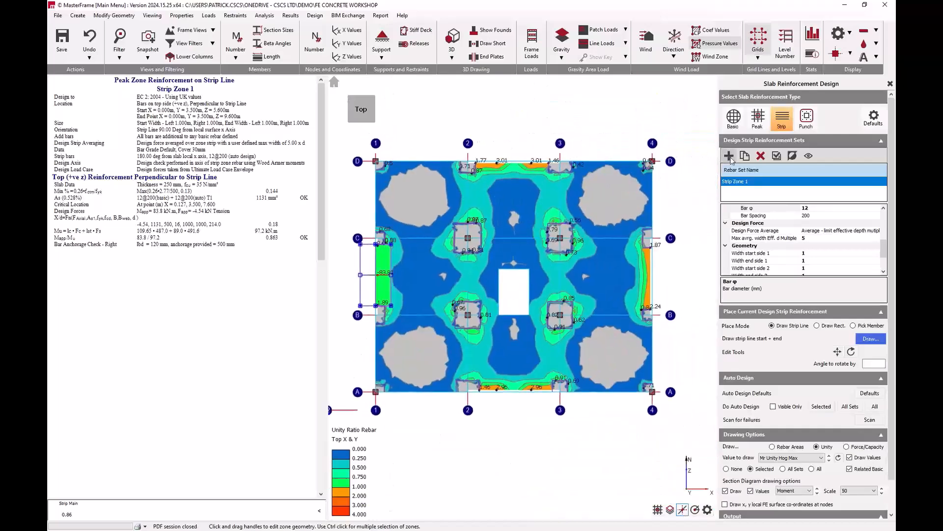
{"action": "left_click", "coordinate": [745, 156]}
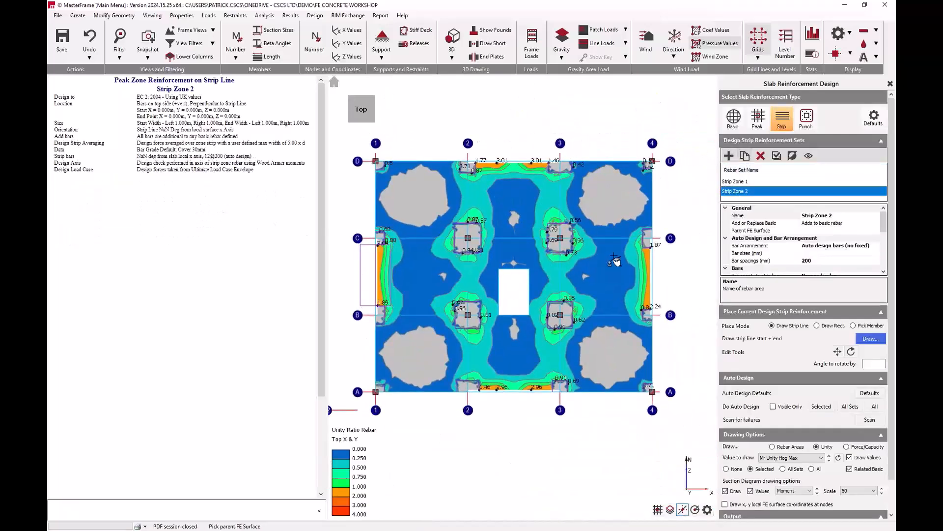
{"action": "left_click", "coordinate": [653, 264]}
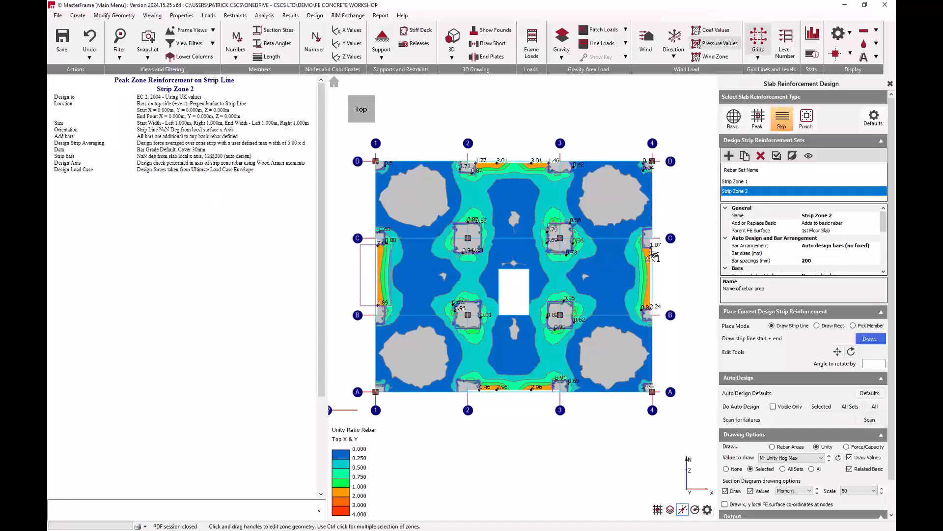
{"action": "left_click", "coordinate": [868, 339]}
{"action": "left_click", "coordinate": [652, 244]}
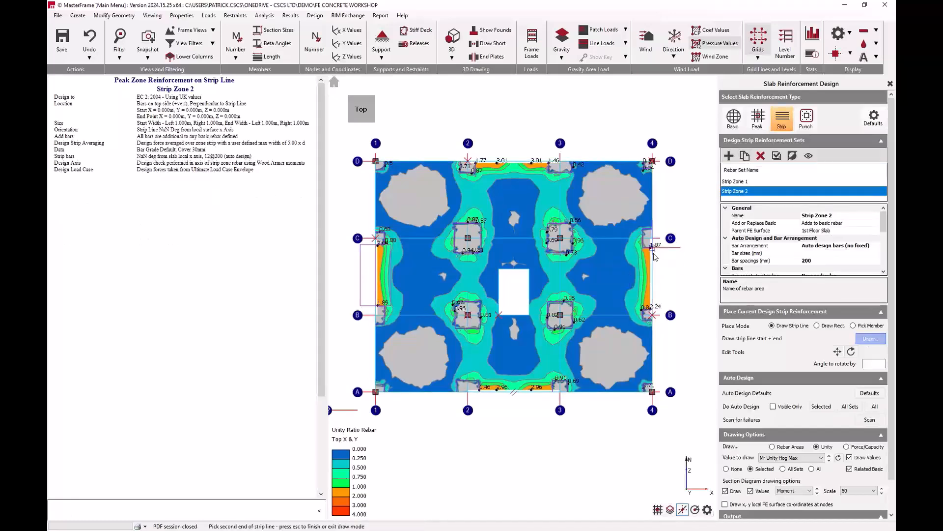
{"action": "left_click", "coordinate": [652, 310]}
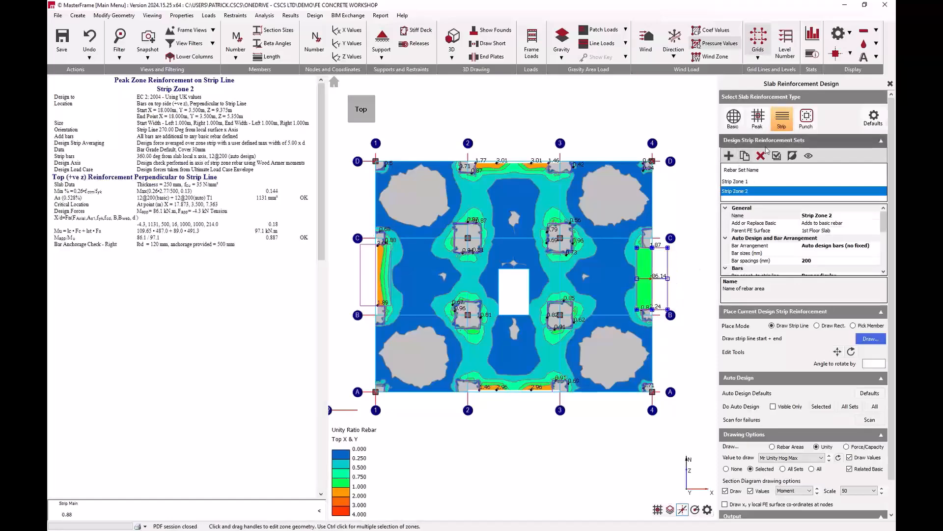
Copy the strip zone to the slab edges along grids D and A between grids 2 and 3, and refresh the unity contours
{"action": "left_click", "coordinate": [746, 157]}
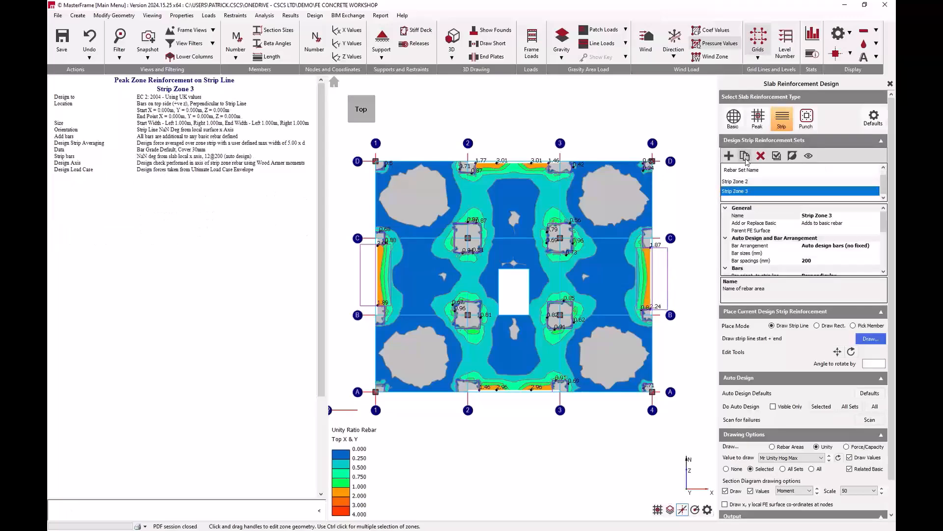
{"action": "left_click", "coordinate": [745, 156]}
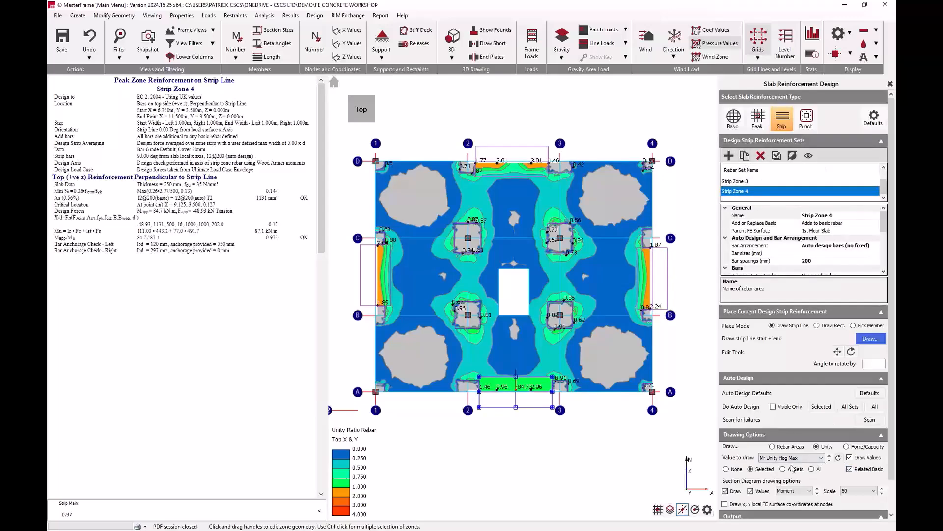
{"action": "left_click", "coordinate": [838, 458]}
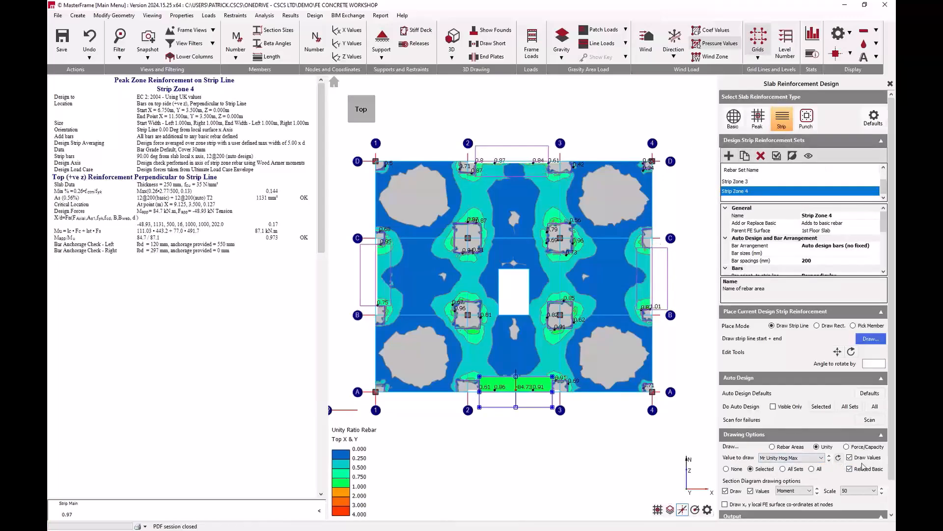
Examine the basic reinforcement's unity contours with values hidden, plotting Mr Unity Hog yy around the internal columns
{"action": "left_click", "coordinate": [732, 114]}
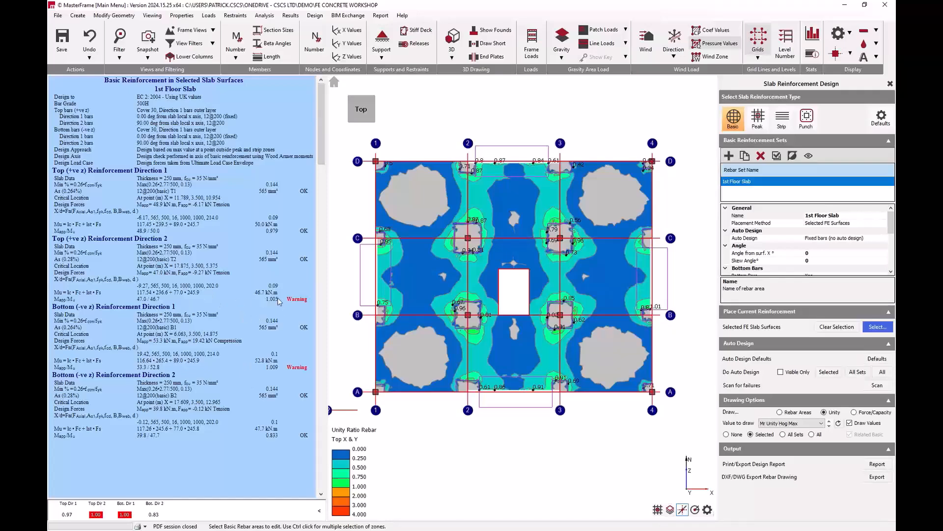
{"action": "left_click", "coordinate": [849, 423]}
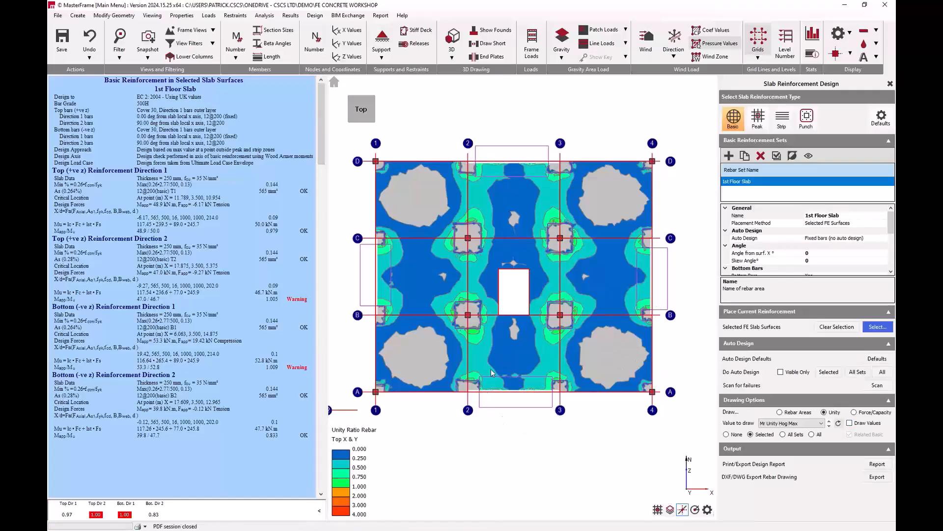
{"action": "scroll", "coordinate": [482, 332], "scroll_direction": "up", "scroll_amount": 3}
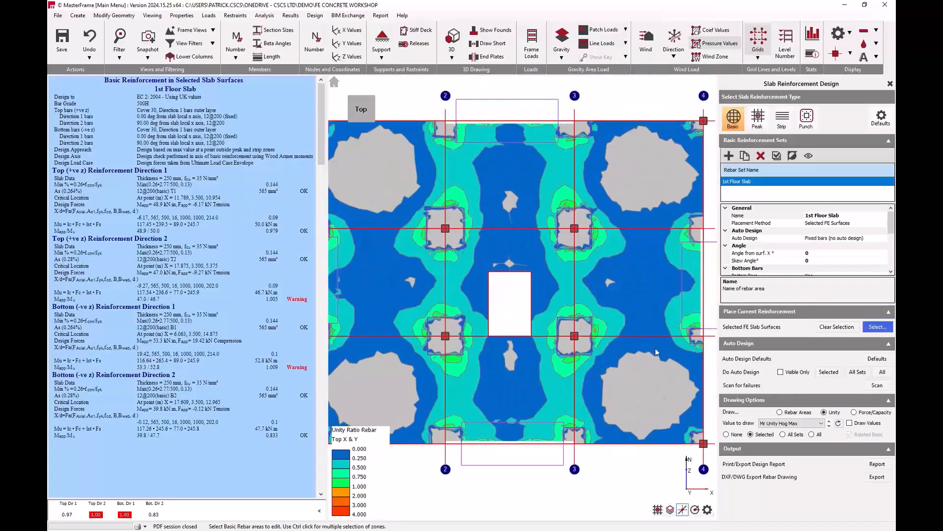
{"action": "scroll", "coordinate": [791, 423], "scroll_direction": "up", "scroll_amount": 1}
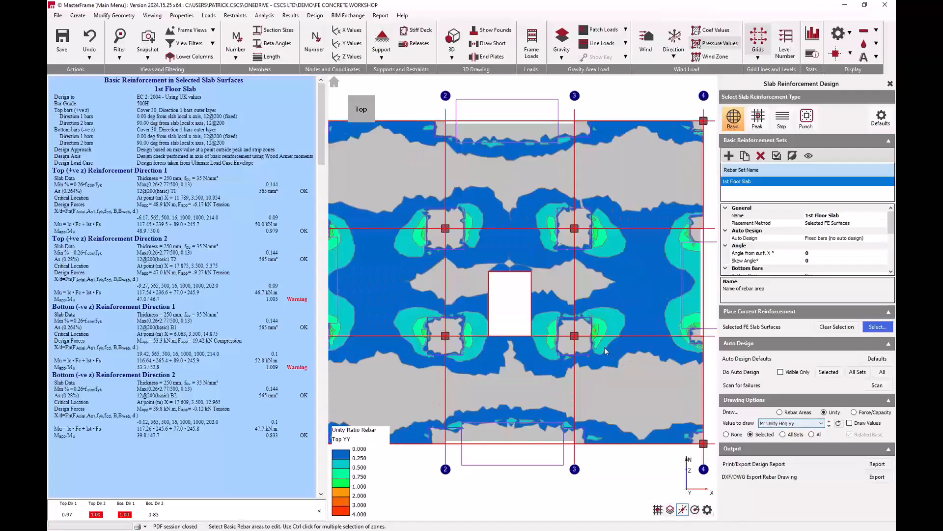
{"action": "scroll", "coordinate": [604, 346], "scroll_direction": "up", "scroll_amount": 6}
{"action": "scroll", "coordinate": [570, 338], "scroll_direction": "down", "scroll_amount": 5}
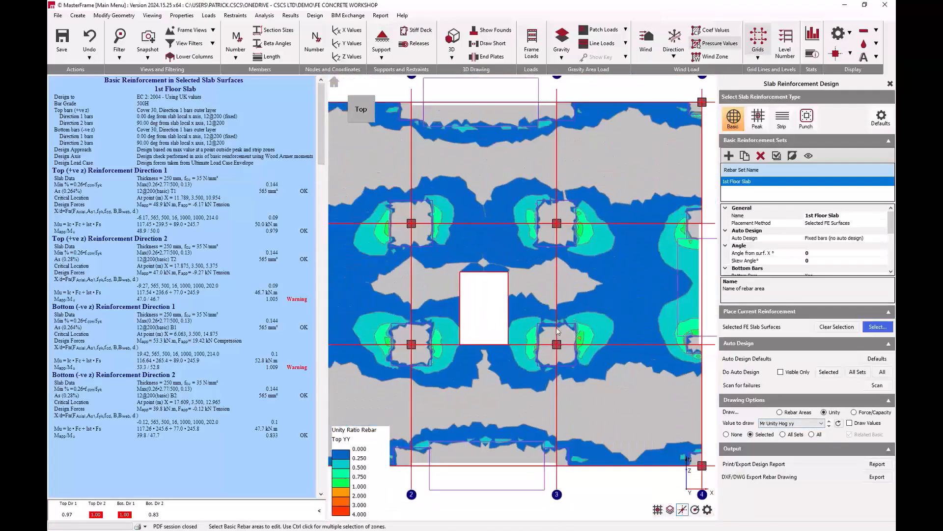
{"action": "middle_click_drag", "start_coordinate": [569, 329], "coordinate": [627, 323]}
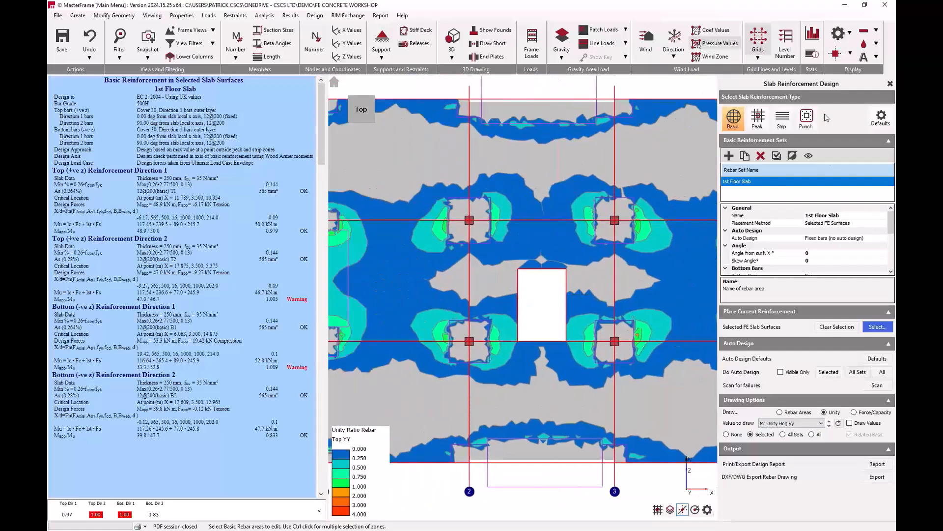
Select the internal column peak zone at B3 and widen its Direction 2 extent to 1.2 m on each side
{"action": "left_click", "coordinate": [757, 118]}
{"action": "left_click", "coordinate": [631, 342]}
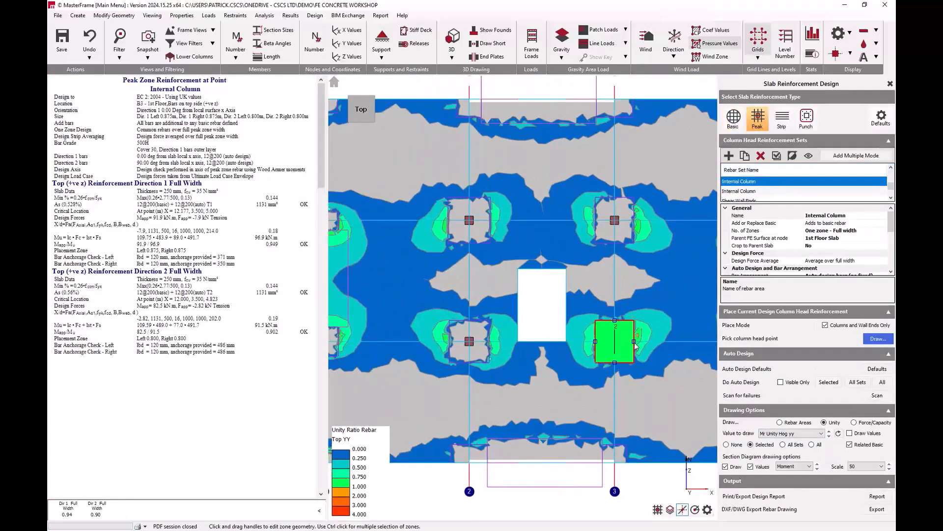
{"action": "left_click_drag", "start_coordinate": [634, 341], "coordinate": [643, 341]}
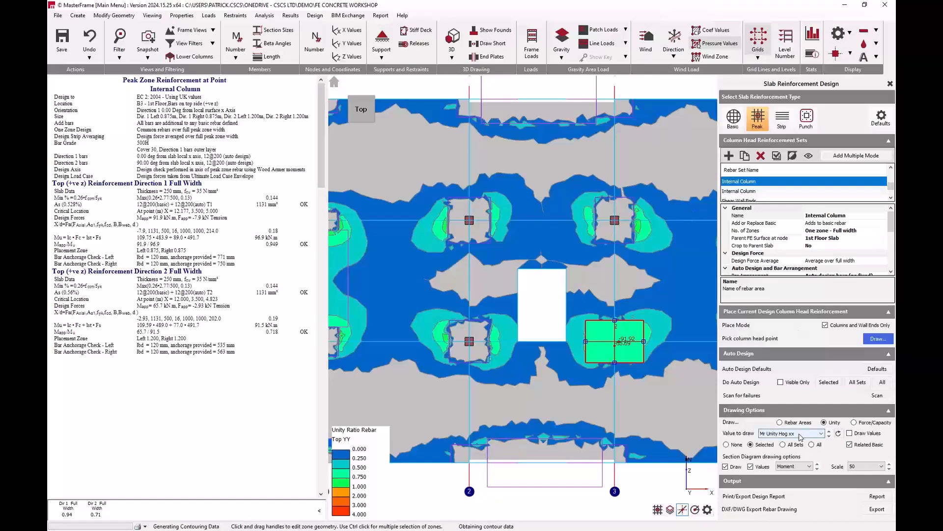
Add punching shear checks in one go to all column heads and wall ends on the 1st Floor Slab
{"action": "scroll", "coordinate": [609, 200], "scroll_direction": "up", "scroll_amount": 8}
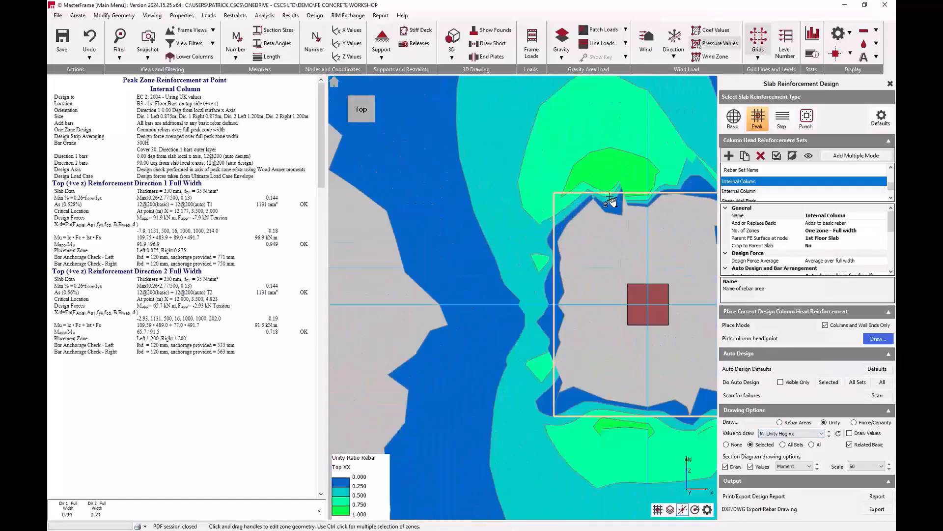
{"action": "scroll", "coordinate": [522, 173], "scroll_direction": "down", "scroll_amount": 8}
{"action": "middle_click_drag", "start_coordinate": [553, 347], "coordinate": [544, 380]}
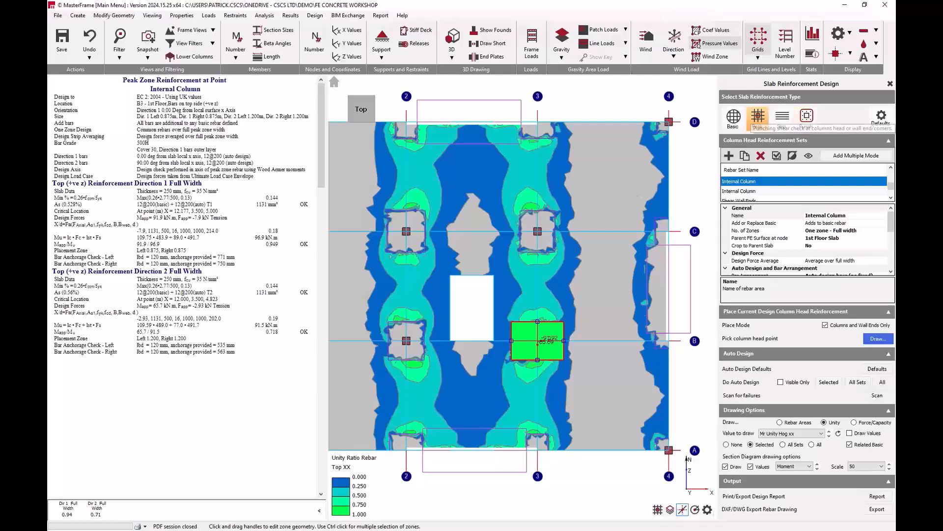
{"action": "left_click", "coordinate": [802, 118]}
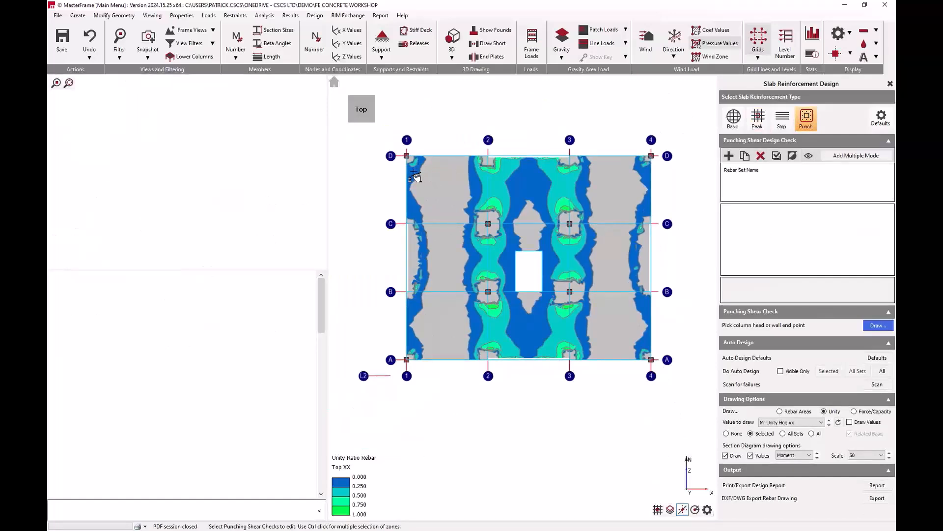
{"action": "left_click", "coordinate": [863, 159]}
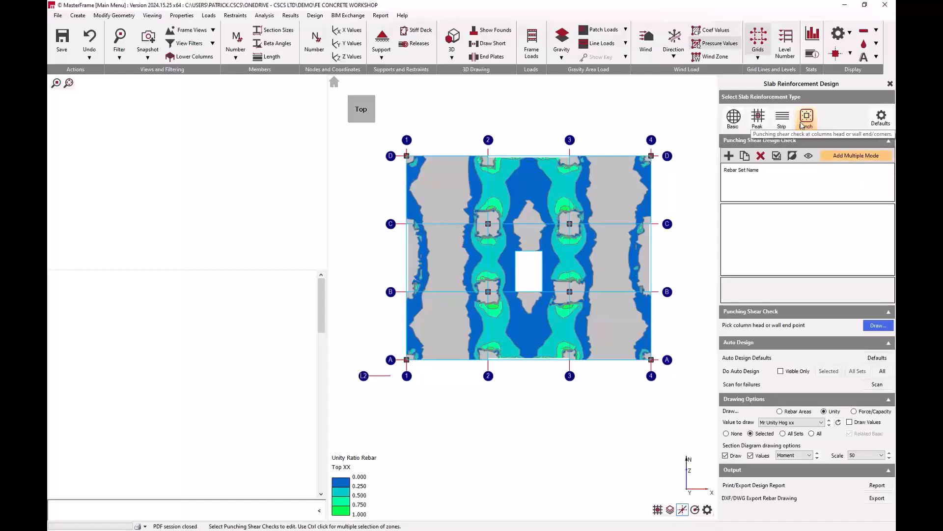
{"action": "left_click", "coordinate": [806, 118]}
{"action": "left_click_drag", "start_coordinate": [389, 142], "coordinate": [674, 391]}
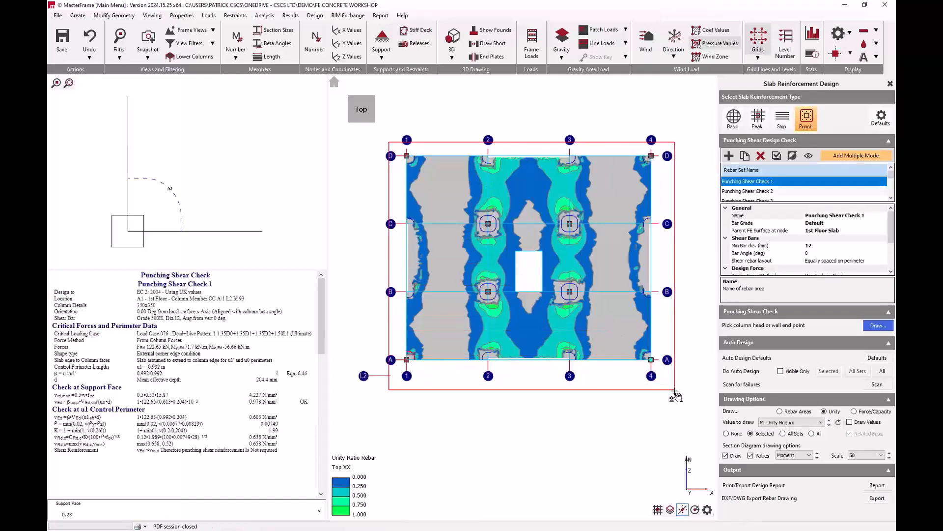
Review the punching shear check results for the wall ends, internal column C2 and the corner columns at D1 and D4
{"action": "left_click", "coordinate": [770, 191]}
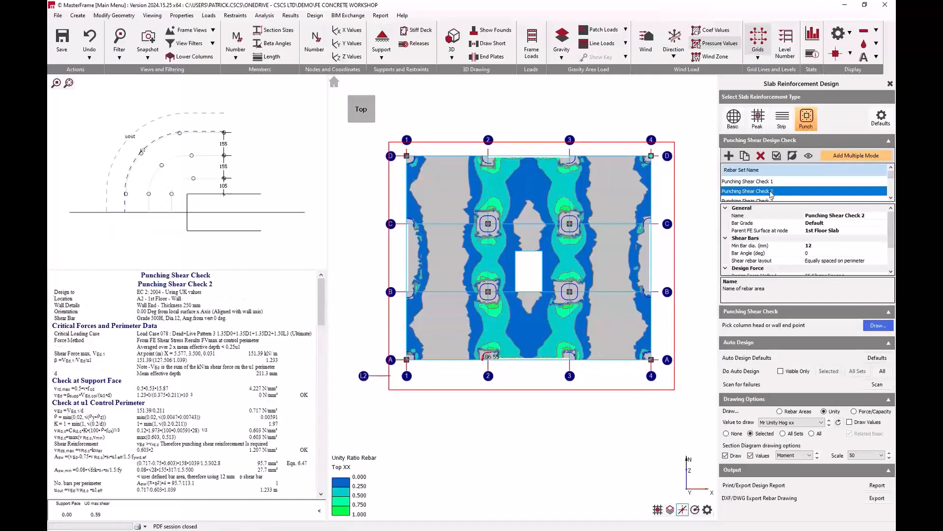
{"action": "key", "text": "Down"}
{"action": "key", "text": "Down"}
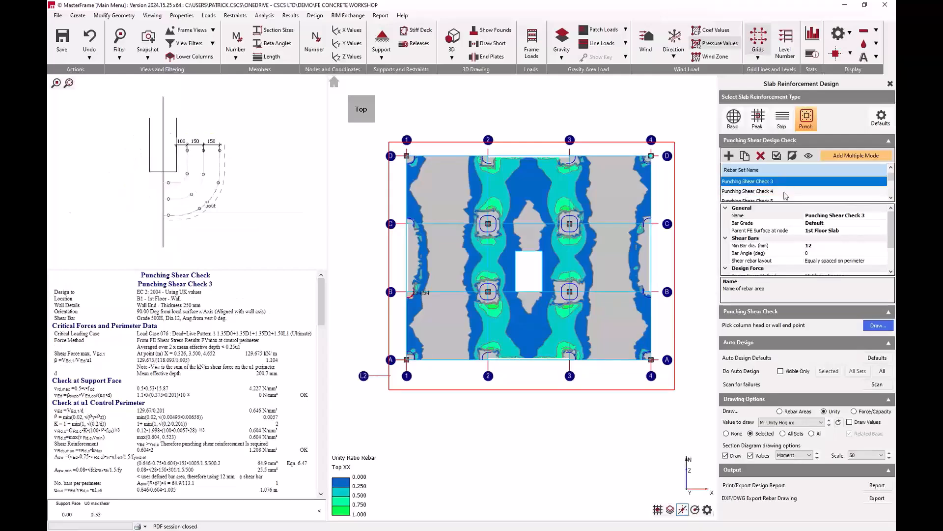
{"action": "key", "text": "Down"}
{"action": "key", "text": "Down"}
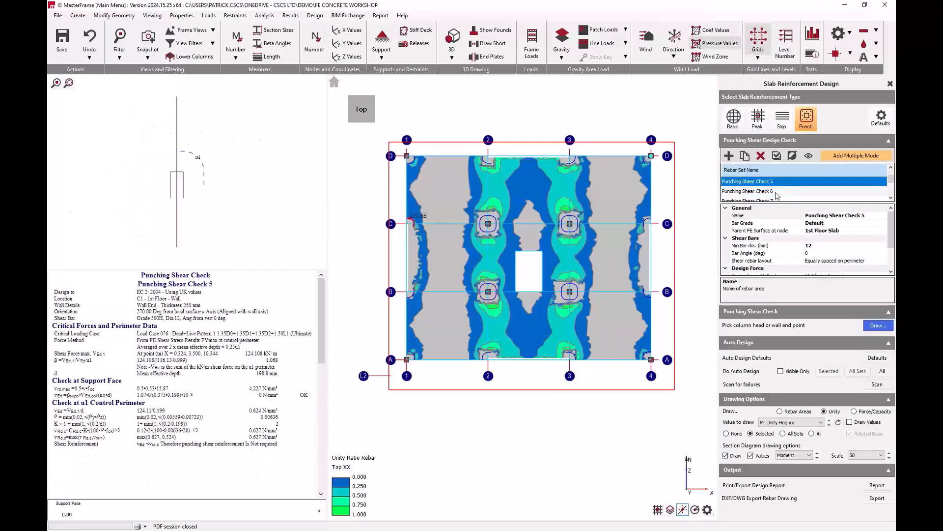
{"action": "left_click", "coordinate": [774, 201]}
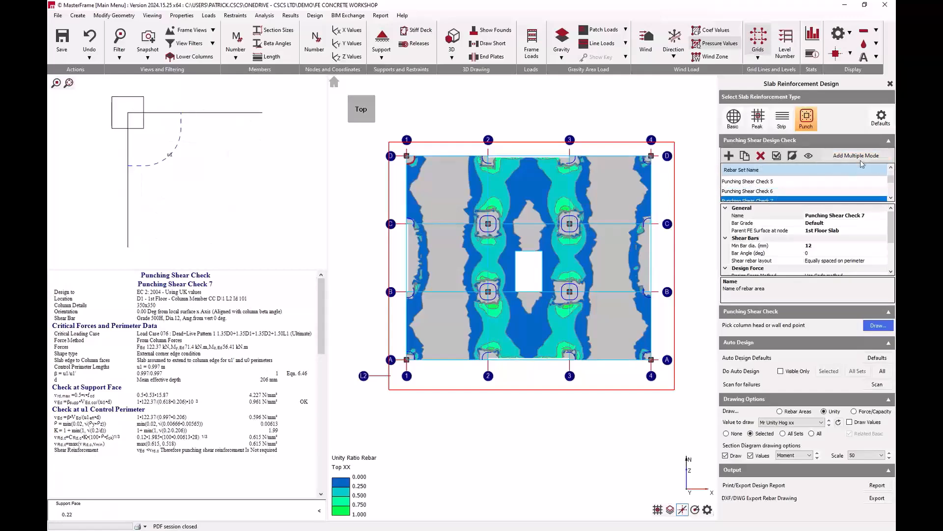
{"action": "left_click", "coordinate": [566, 222]}
{"action": "left_click", "coordinate": [488, 223]}
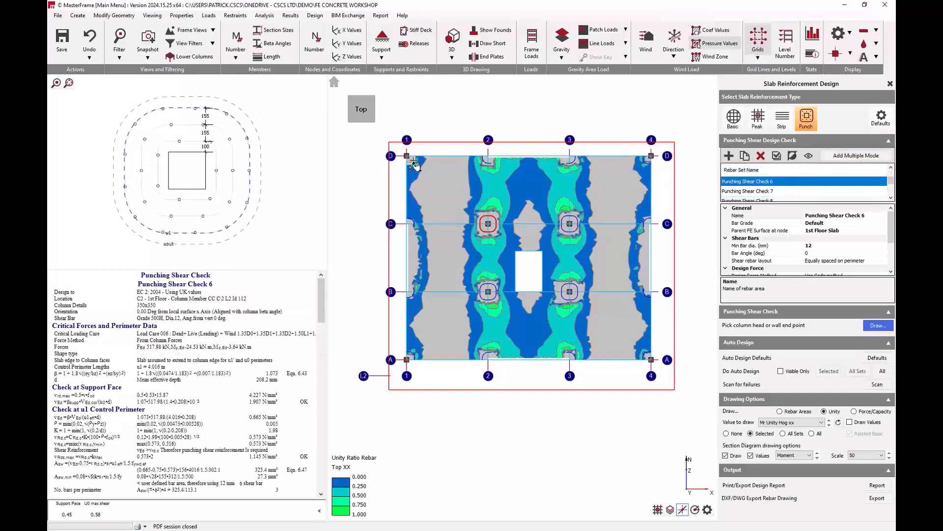
{"action": "left_click", "coordinate": [411, 159]}
{"action": "left_click", "coordinate": [648, 159]}
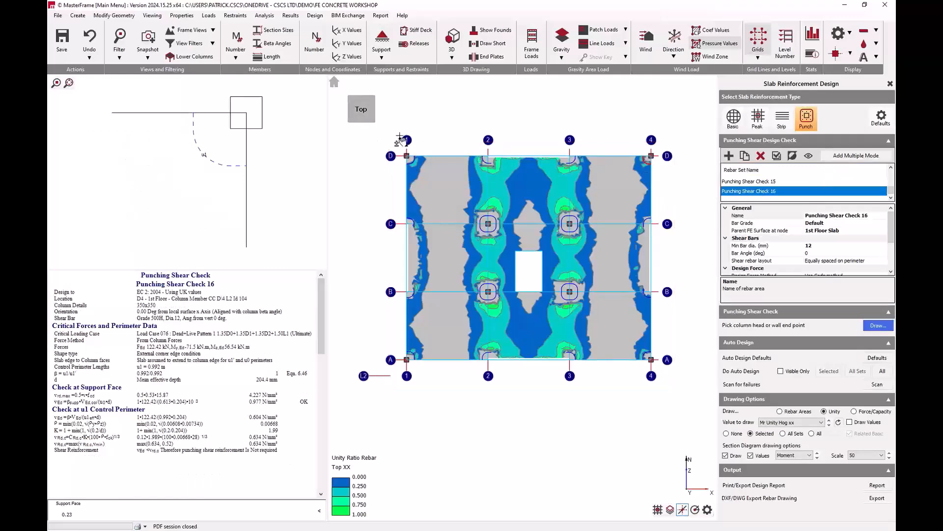
Examine the wall end punching checks at B1 and A3 in 3D, including their shear force diagrams and design force settings
{"action": "left_click", "coordinate": [372, 123]}
{"action": "scroll", "coordinate": [524, 309], "scroll_direction": "up", "scroll_amount": 3}
{"action": "middle_click_drag", "start_coordinate": [558, 353], "coordinate": [537, 316]}
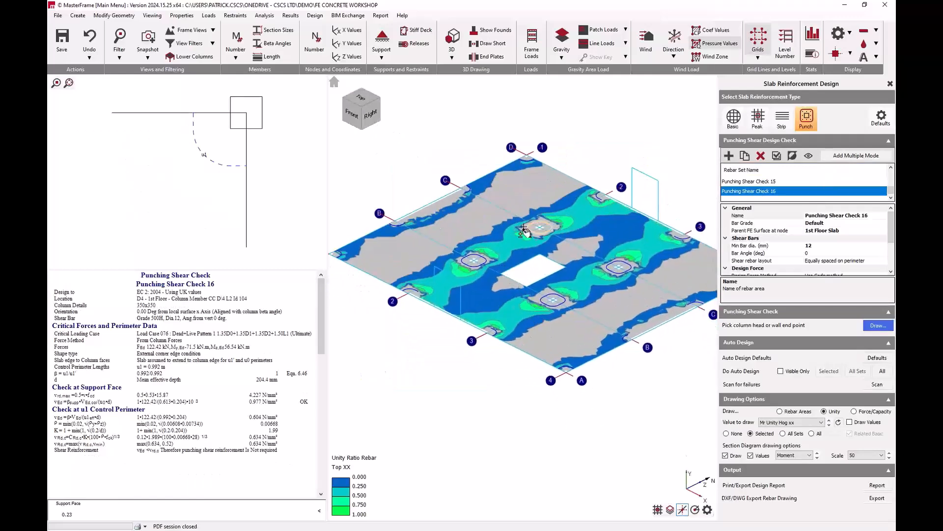
{"action": "left_click", "coordinate": [467, 190]}
{"action": "left_click_drag", "start_coordinate": [380, 188], "coordinate": [485, 242]}
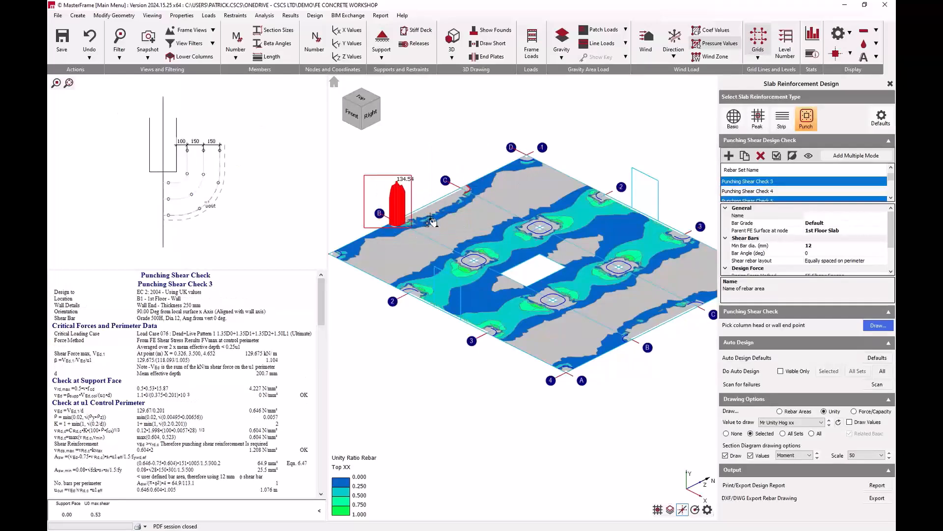
{"action": "left_click_drag", "start_coordinate": [362, 271], "coordinate": [522, 360]}
{"action": "scroll", "coordinate": [844, 252], "scroll_direction": "down", "scroll_amount": 1}
{"action": "scroll", "coordinate": [844, 252], "scroll_direction": "down", "scroll_amount": 1}
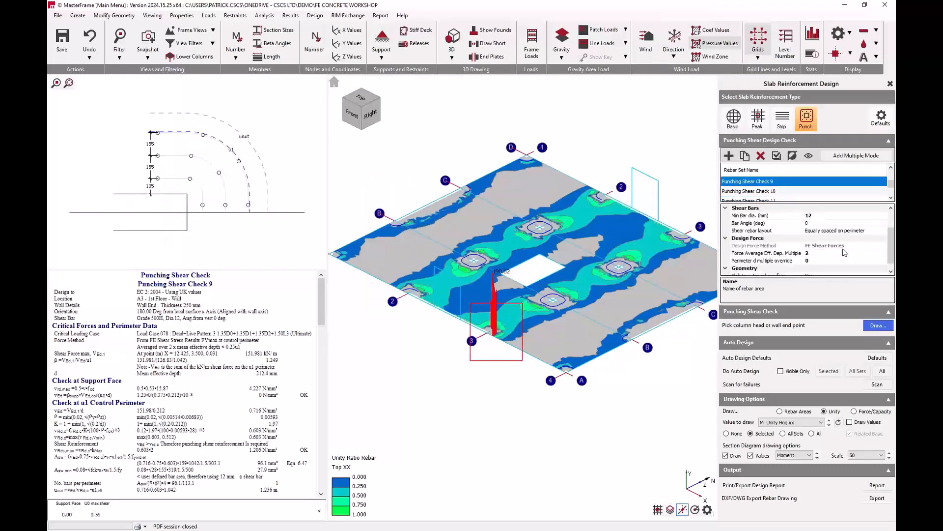
Select the punching checks at the internal and corner columns and set their design force method to FE Shear Forces
{"action": "middle_click_drag", "start_coordinate": [613, 252], "coordinate": [648, 255]}
{"action": "left_click", "coordinate": [358, 95]}
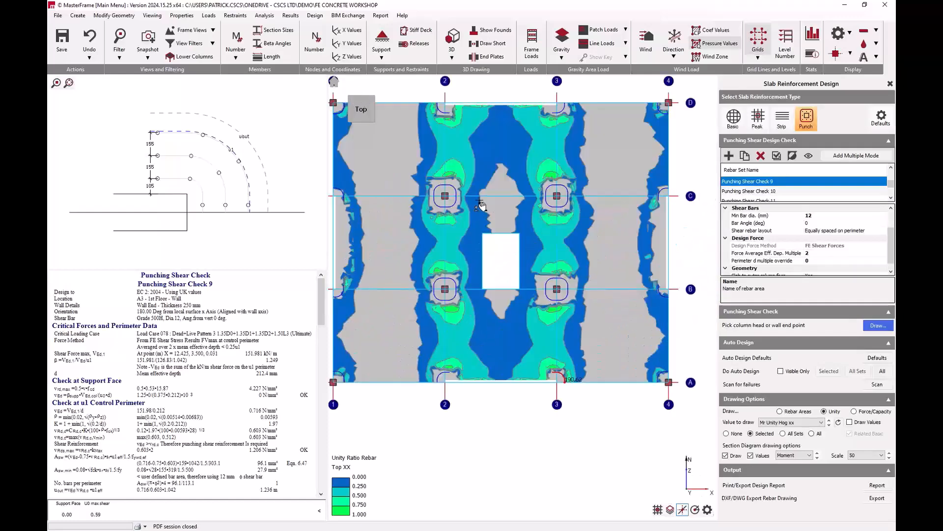
{"action": "left_click_drag", "start_coordinate": [407, 168], "coordinate": [612, 320]}
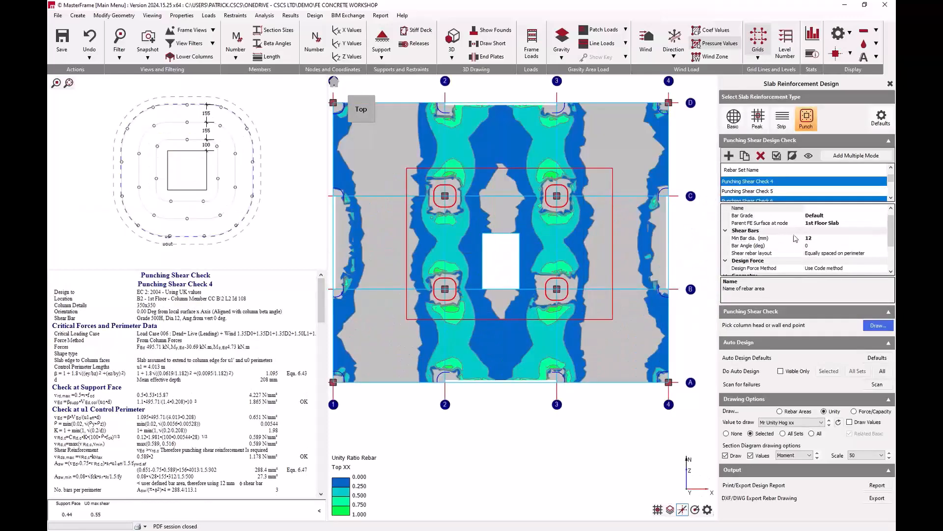
{"action": "middle_click_drag", "start_coordinate": [572, 301], "coordinate": [540, 206]}
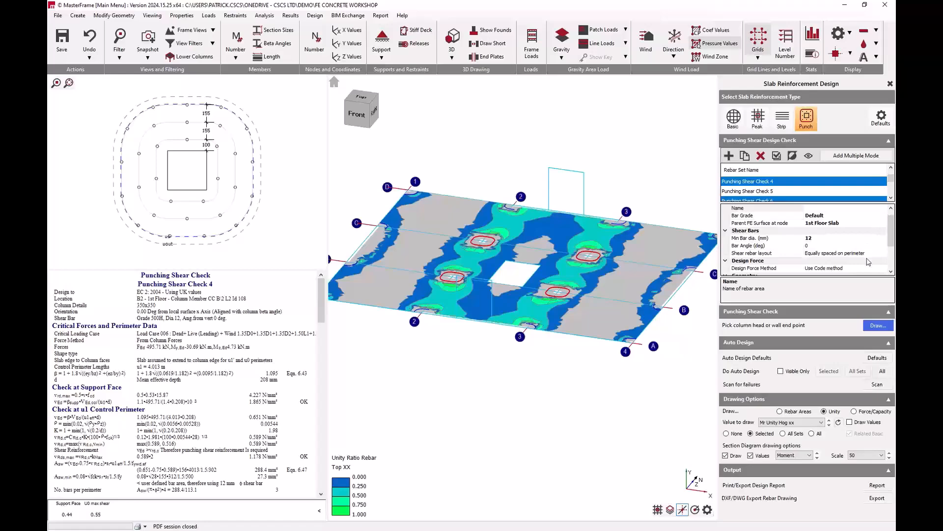
{"action": "left_click_drag", "start_coordinate": [401, 164], "coordinate": [430, 203]}
{"action": "scroll", "coordinate": [567, 201], "scroll_direction": "down", "scroll_amount": 1}
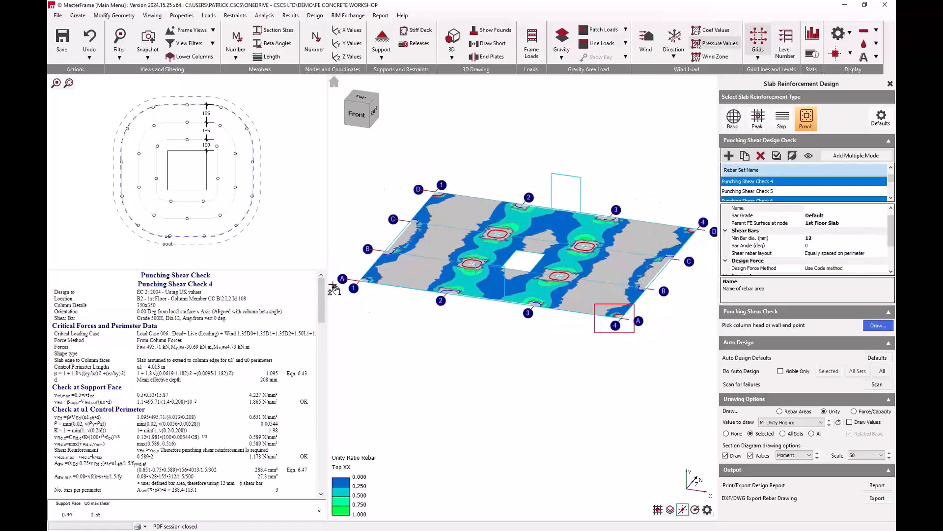
{"action": "left_click", "coordinate": [882, 270]}
{"action": "left_click", "coordinate": [883, 269]}
{"action": "left_click", "coordinate": [839, 285]}
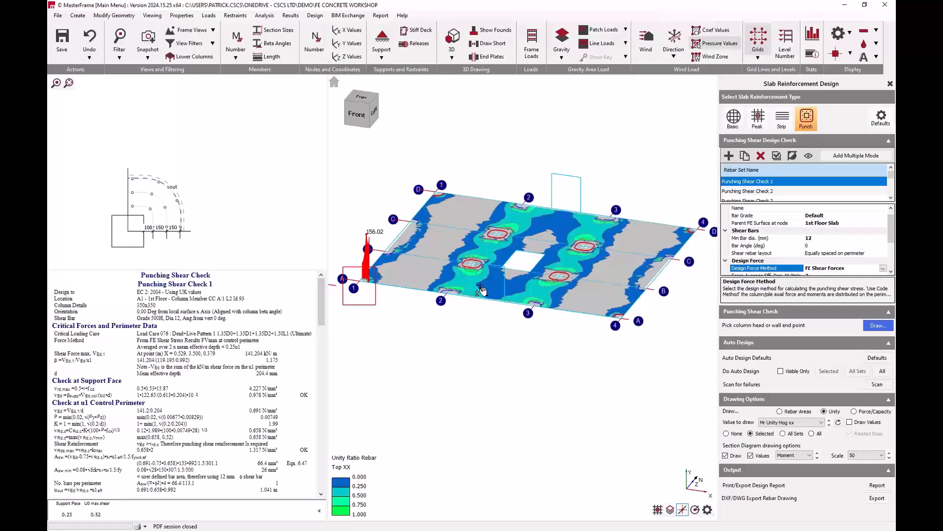
Try the Even Grid shear rebar layout on column C2's punching check, and restore Equally spaced on perimeter
{"action": "left_click", "coordinate": [361, 97]}
{"action": "scroll", "coordinate": [628, 279], "scroll_direction": "up", "scroll_amount": 1}
{"action": "scroll", "coordinate": [838, 238], "scroll_direction": "down", "scroll_amount": 1}
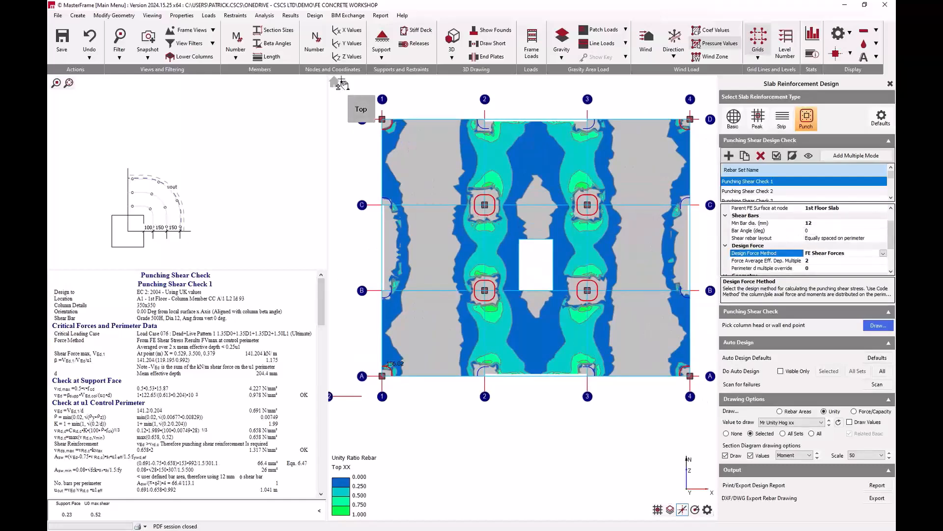
{"action": "left_click", "coordinate": [484, 202]}
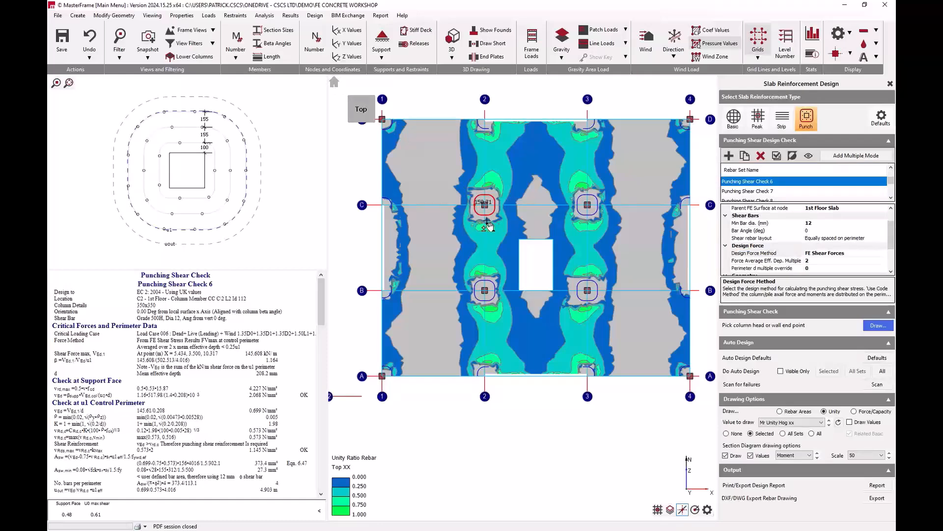
{"action": "left_click", "coordinate": [879, 238]}
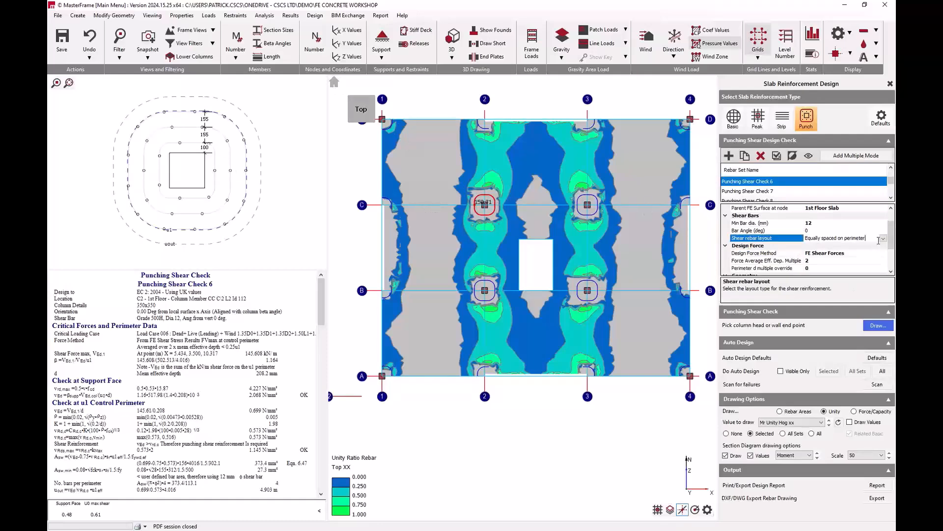
{"action": "left_click", "coordinate": [883, 239]}
{"action": "left_click", "coordinate": [842, 257]}
{"action": "double_click", "coordinate": [854, 236]}
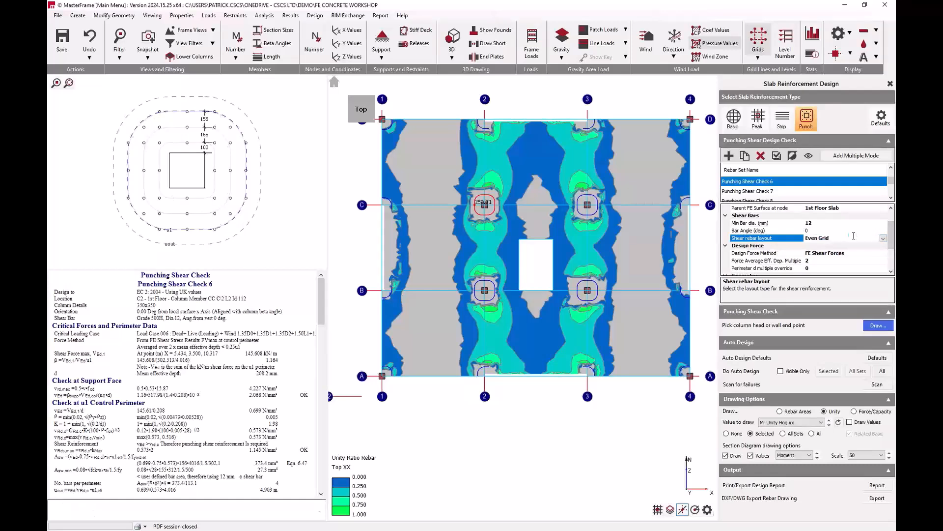
{"action": "double_click", "coordinate": [853, 236]}
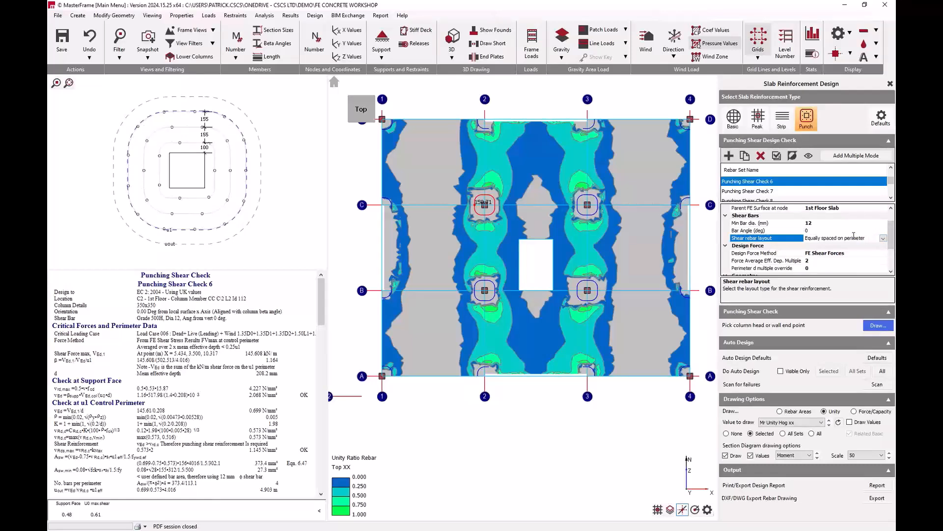
Review the punching shear check results at internal columns C3 and B2 and corner column A1
{"action": "left_click", "coordinate": [588, 204]}
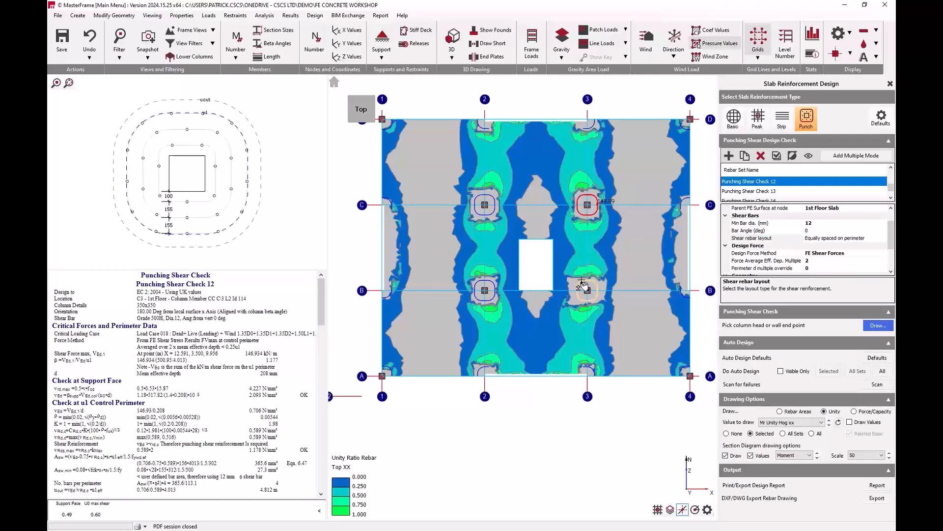
{"action": "left_click", "coordinate": [486, 291]}
{"action": "left_click_drag", "start_coordinate": [366, 354], "coordinate": [399, 388]}
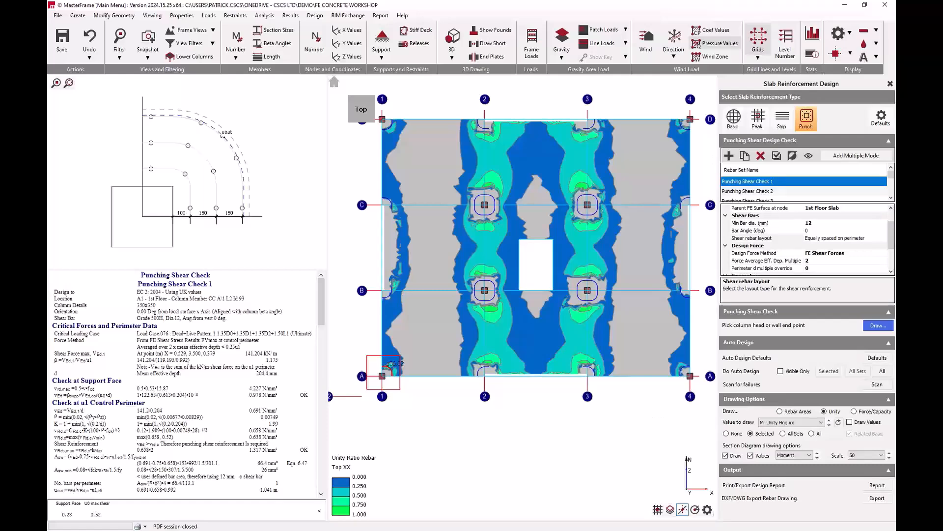
Start Concrete Wall Design, save the shear wall defaults with the Strips Equal Width pier methodology, and show the whole building in 3D
{"action": "left_click", "coordinate": [315, 15]}
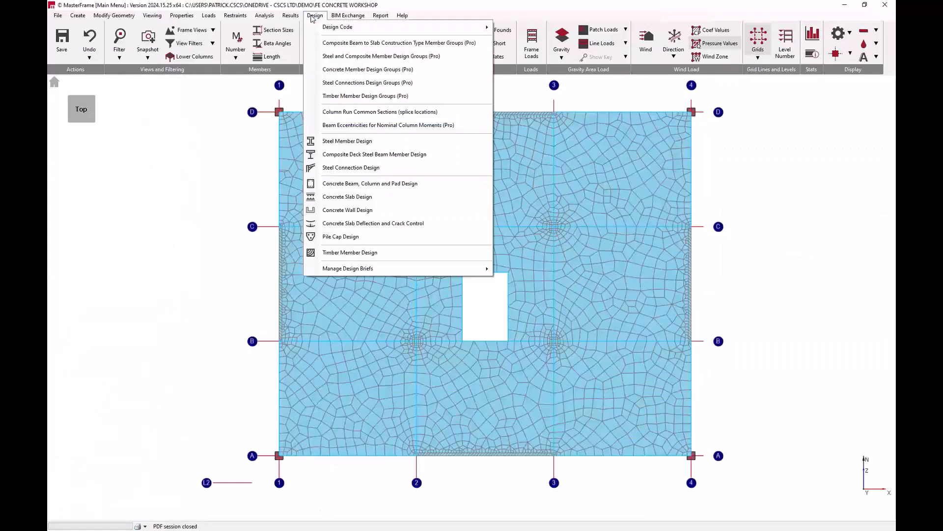
{"action": "left_click", "coordinate": [347, 211]}
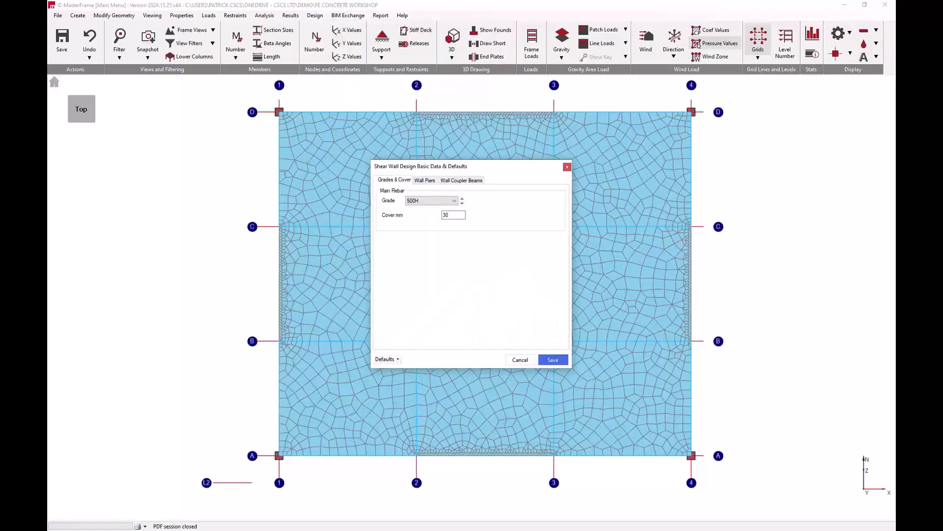
{"action": "left_click", "coordinate": [424, 181]}
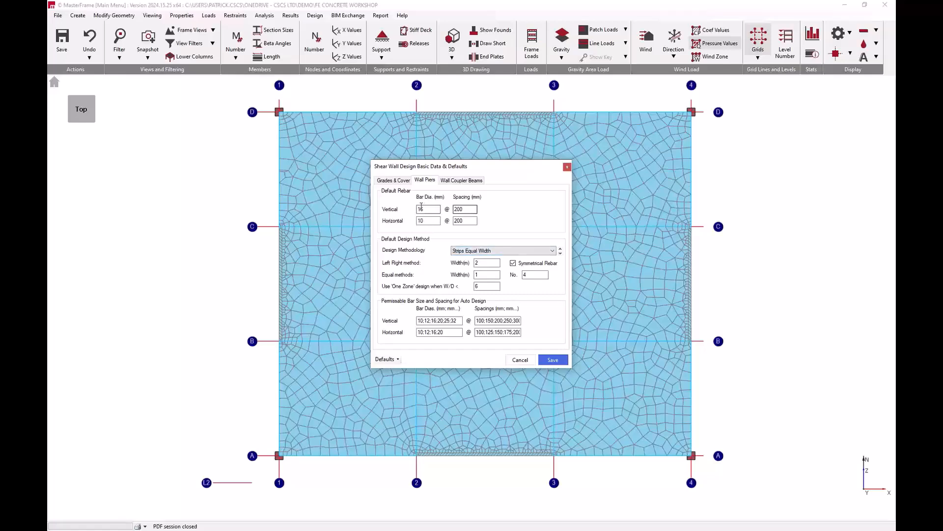
{"action": "left_click", "coordinate": [479, 251]}
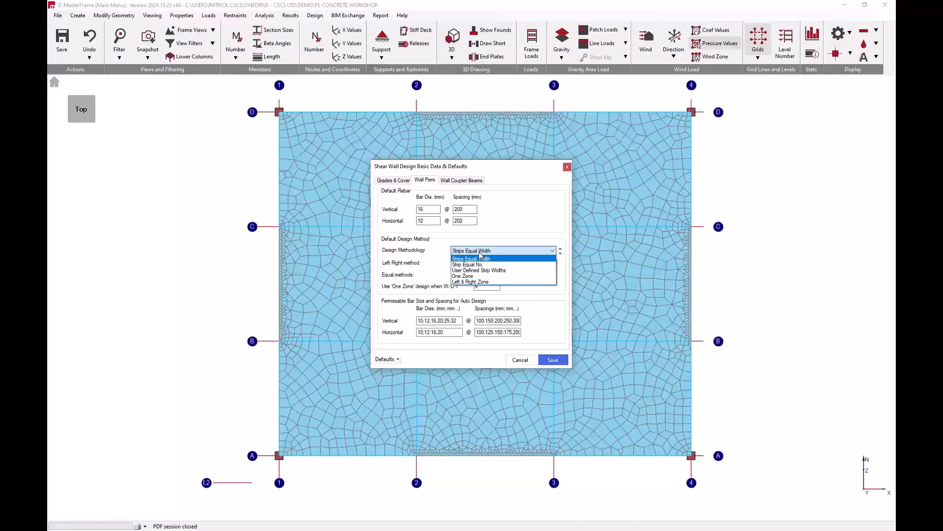
{"action": "left_click", "coordinate": [480, 258]}
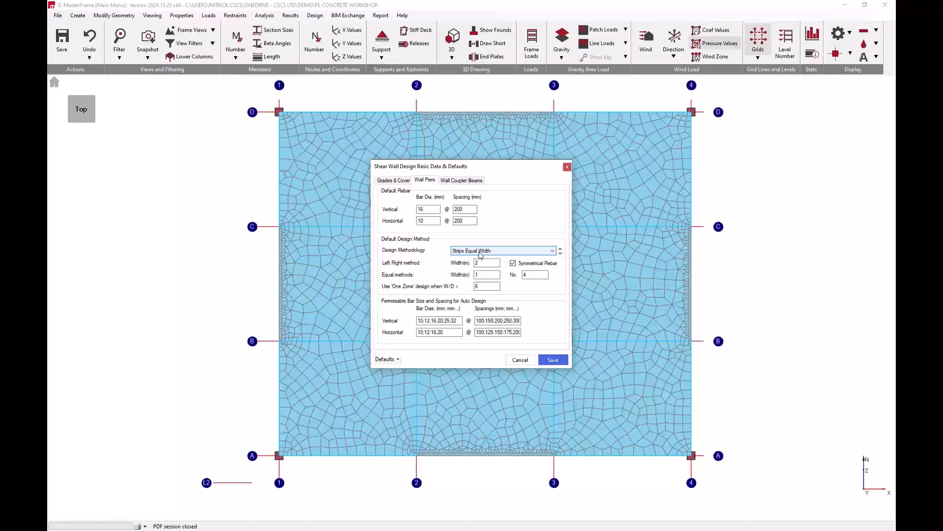
{"action": "left_click", "coordinate": [484, 272]}
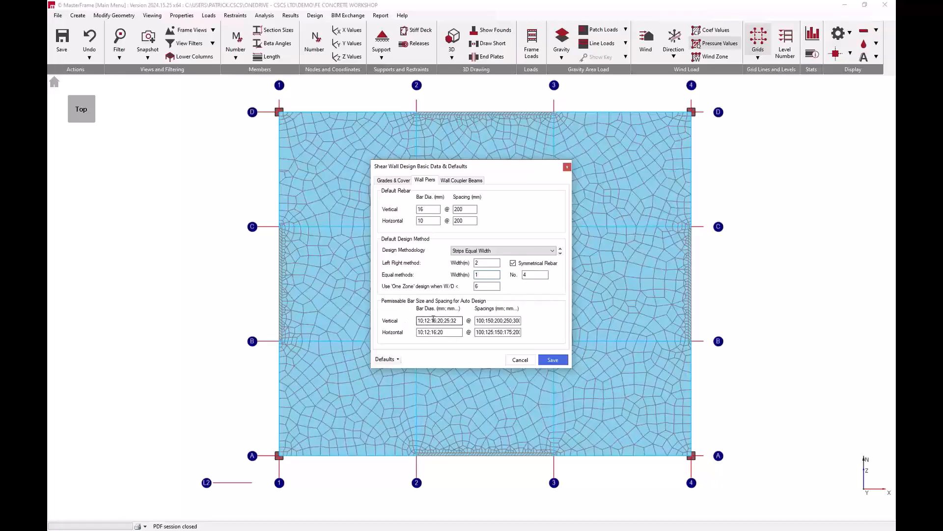
{"action": "left_click", "coordinate": [456, 180]}
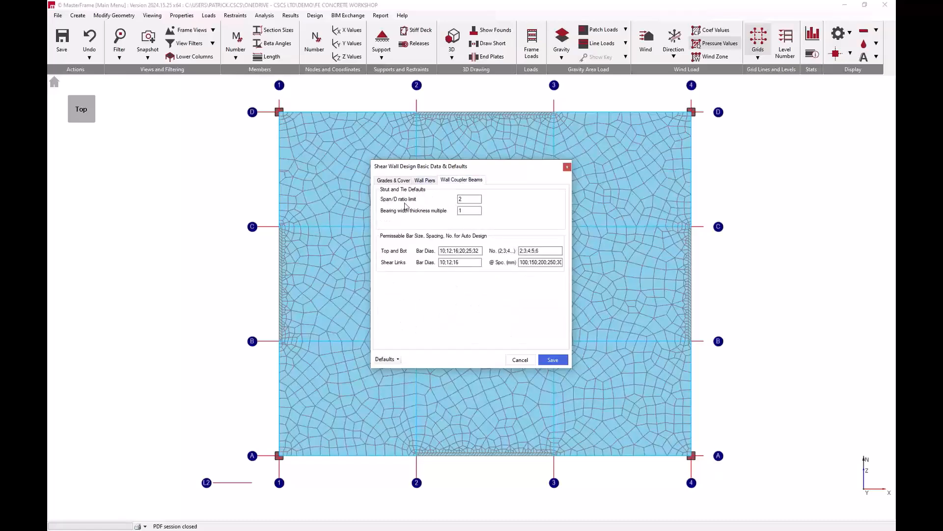
{"action": "left_click", "coordinate": [553, 361]}
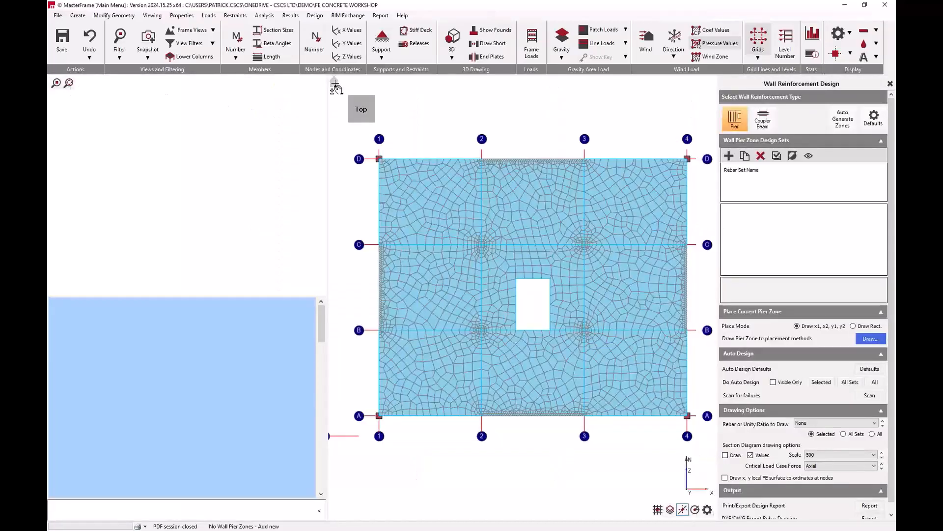
{"action": "left_click", "coordinate": [335, 84]}
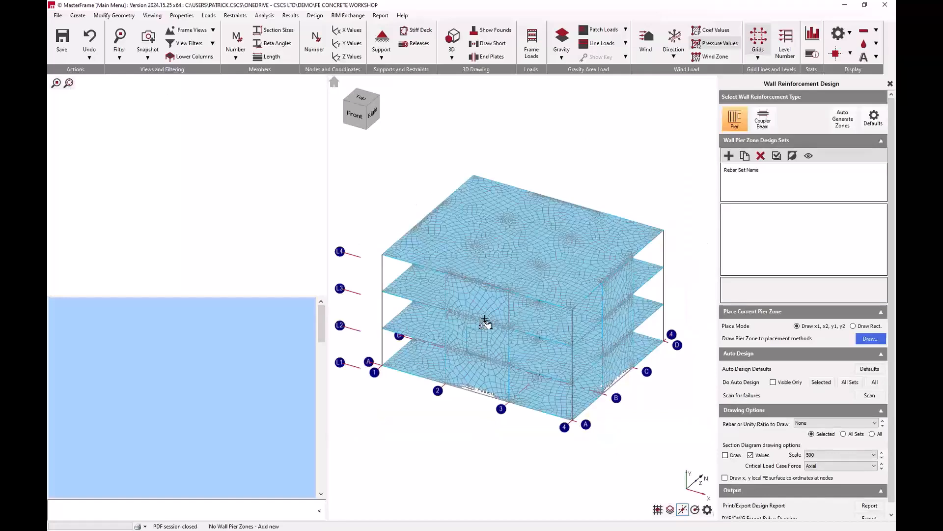
Add a wall pier zone on Shear Wall GL A, drawn as a rectangle 6 m wide and 3.5 m high between grids 2 and 3 on the lowest storey
{"action": "left_click", "coordinate": [731, 158]}
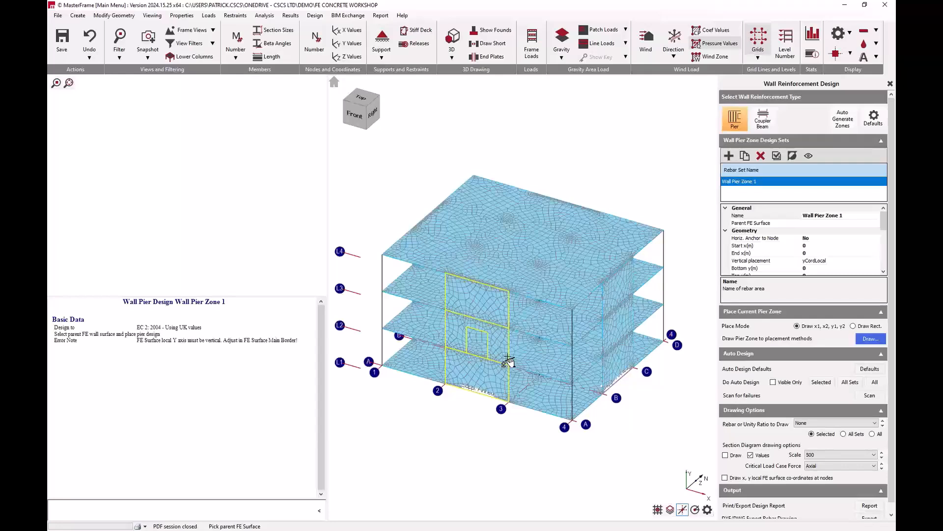
{"action": "left_click", "coordinate": [508, 359]}
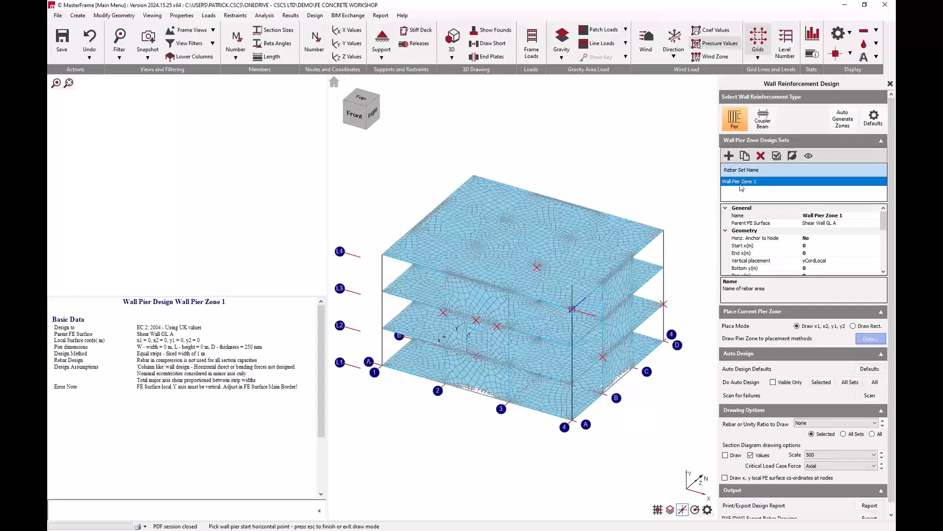
{"action": "left_click", "coordinate": [853, 326]}
{"action": "left_click", "coordinate": [453, 384]}
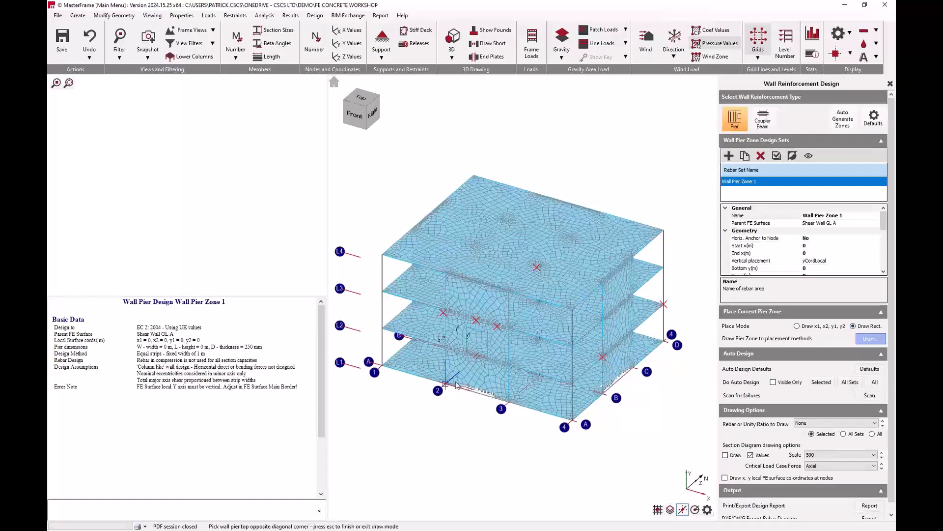
{"action": "left_click", "coordinate": [503, 404]}
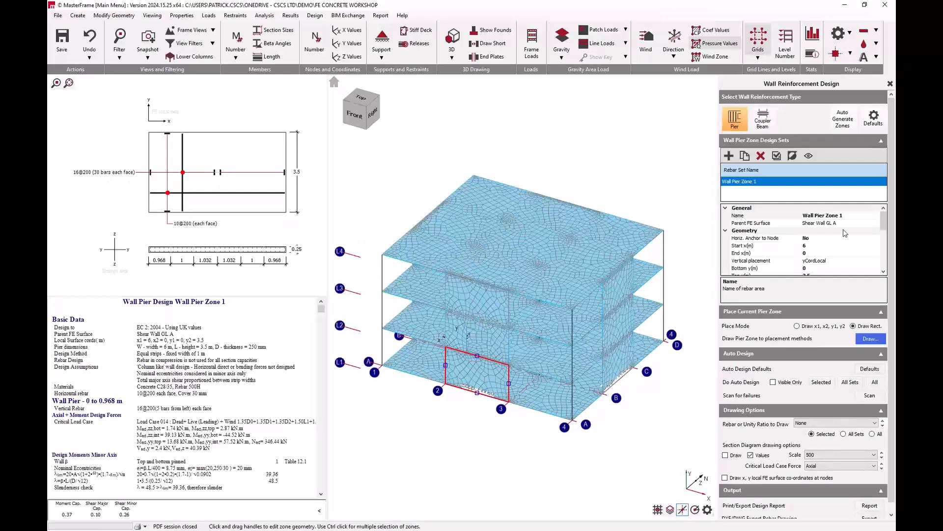
Hide the finite element mesh outside the editor with the Don't Draw FE Mesh display option
{"action": "scroll", "coordinate": [845, 232], "scroll_direction": "down", "scroll_amount": 2}
{"action": "left_click", "coordinate": [841, 34]}
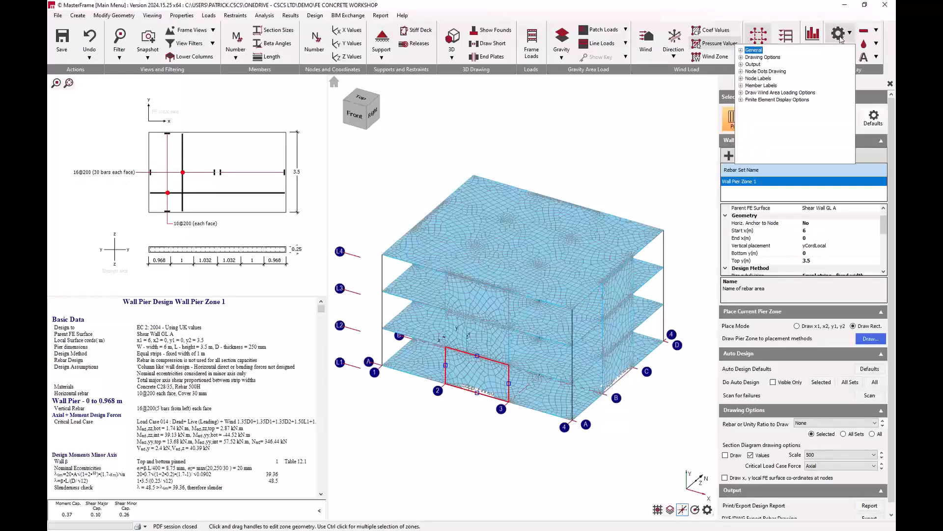
{"action": "left_click", "coordinate": [741, 100]}
{"action": "left_click", "coordinate": [756, 135]}
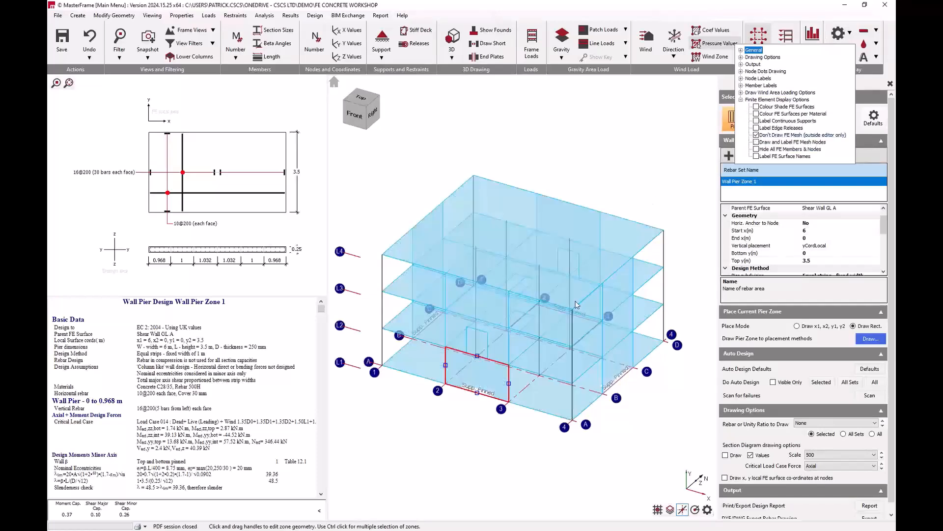
{"action": "left_click", "coordinate": [773, 11]}
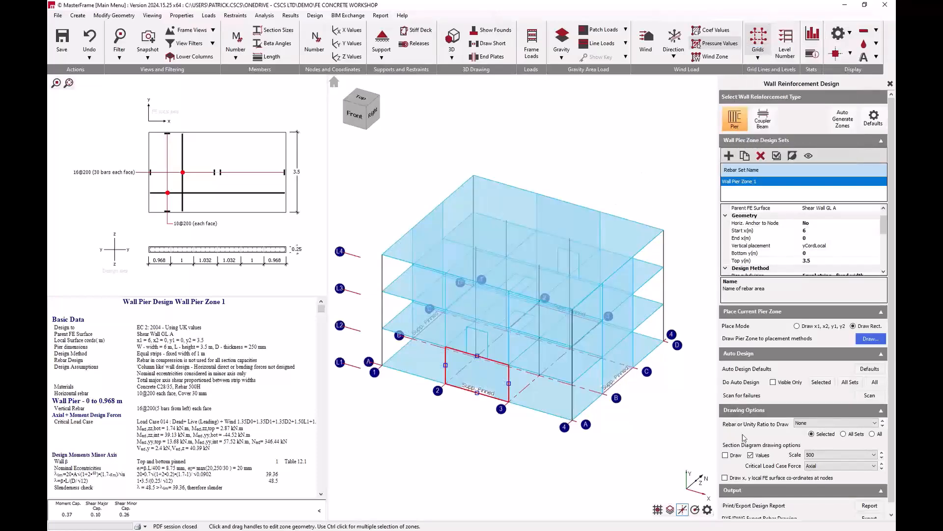
Draw the section diagram on the pier zone for the Moment Minor critical load case force at a scale of 50
{"action": "left_click", "coordinate": [732, 455]}
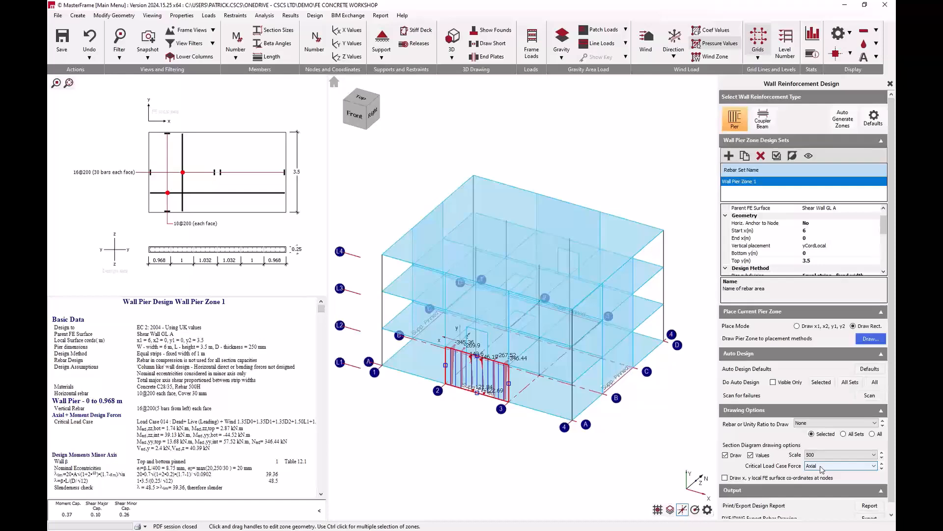
{"action": "left_click", "coordinate": [821, 466]}
{"action": "left_click", "coordinate": [830, 480]}
{"action": "scroll", "coordinate": [822, 468], "scroll_direction": "down", "scroll_amount": 2}
{"action": "scroll", "coordinate": [822, 468], "scroll_direction": "down", "scroll_amount": 1}
{"action": "scroll", "coordinate": [473, 399], "scroll_direction": "up", "scroll_amount": 5}
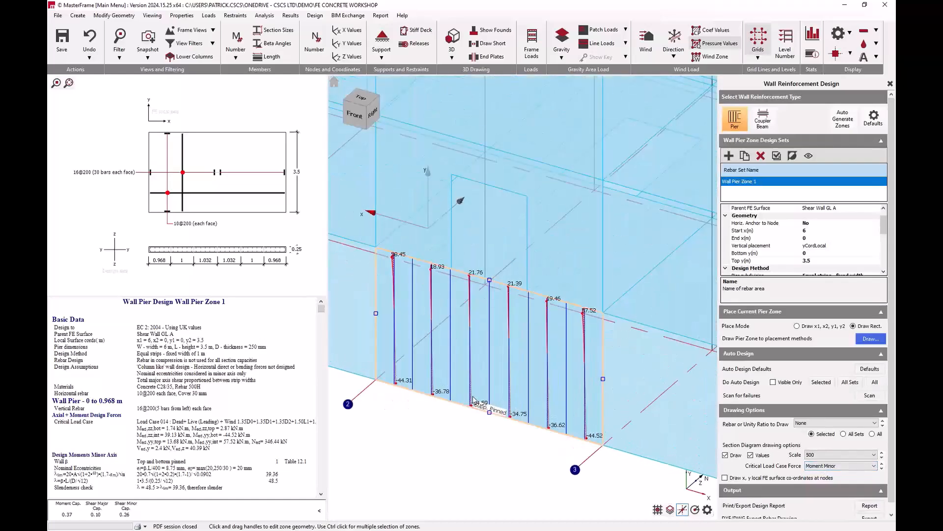
{"action": "scroll", "coordinate": [822, 455], "scroll_direction": "down", "scroll_amount": 3}
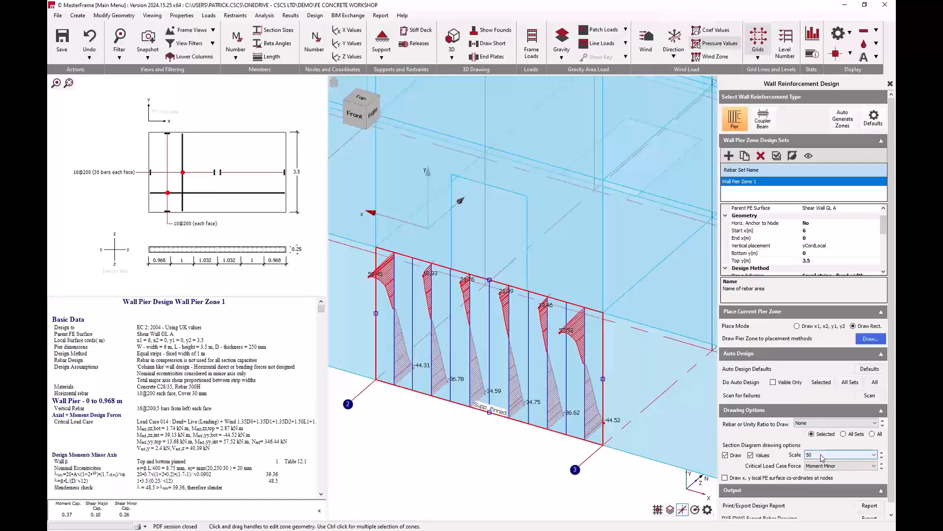
Toggle the section diagram values off and back on, and switch the critical load case force to Axial
{"action": "left_click", "coordinate": [766, 456]}
{"action": "left_click", "coordinate": [767, 457]}
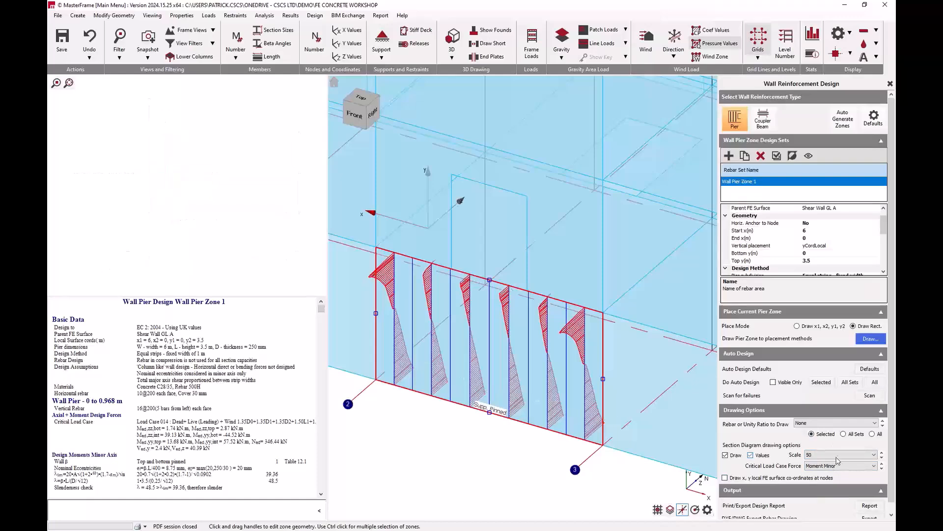
{"action": "scroll", "coordinate": [824, 467], "scroll_direction": "up", "scroll_amount": 2}
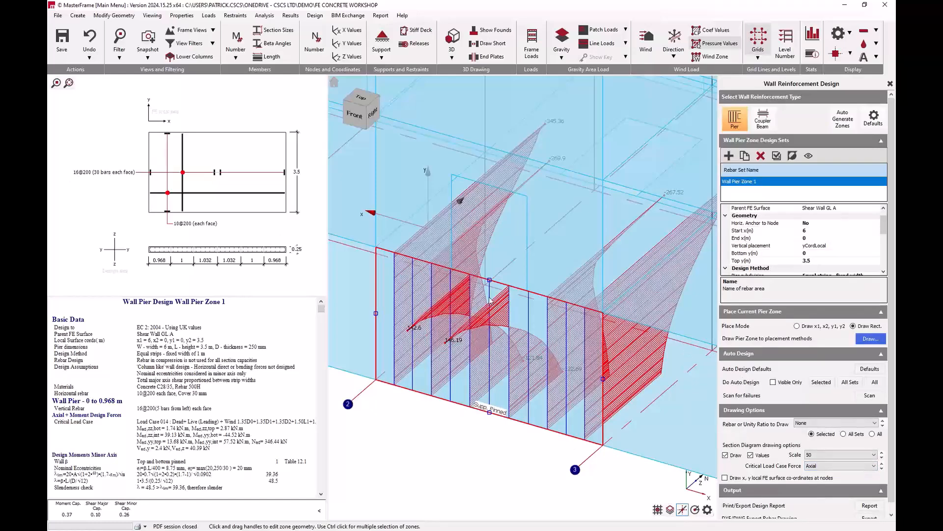
{"action": "scroll", "coordinate": [494, 300], "scroll_direction": "down", "scroll_amount": 2}
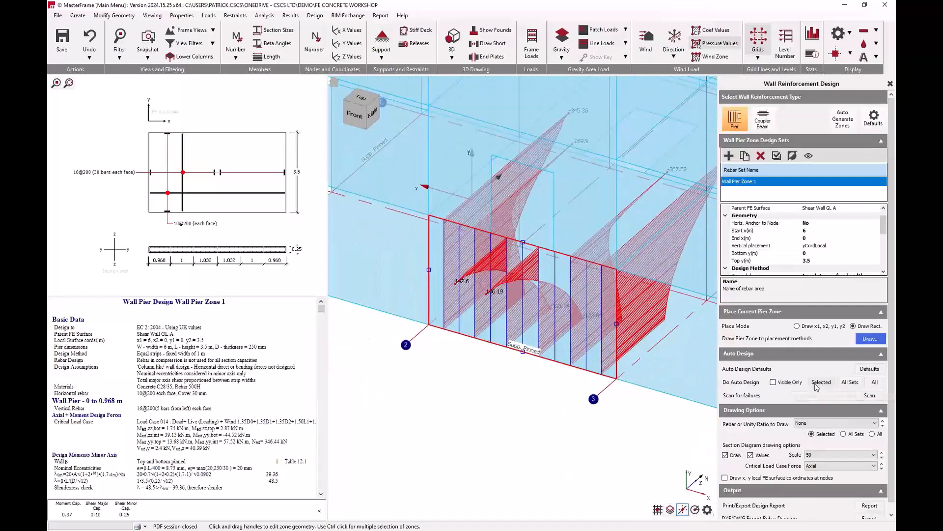
Auto-design the selected pier zone and expand its vertical and horizontal bar properties
{"action": "left_click", "coordinate": [821, 383]}
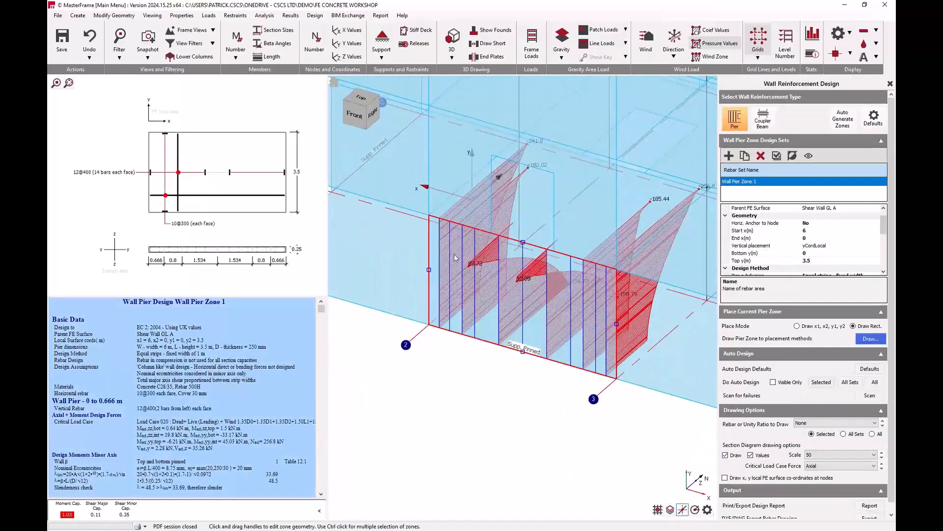
{"action": "scroll", "coordinate": [840, 235], "scroll_direction": "down", "scroll_amount": 2}
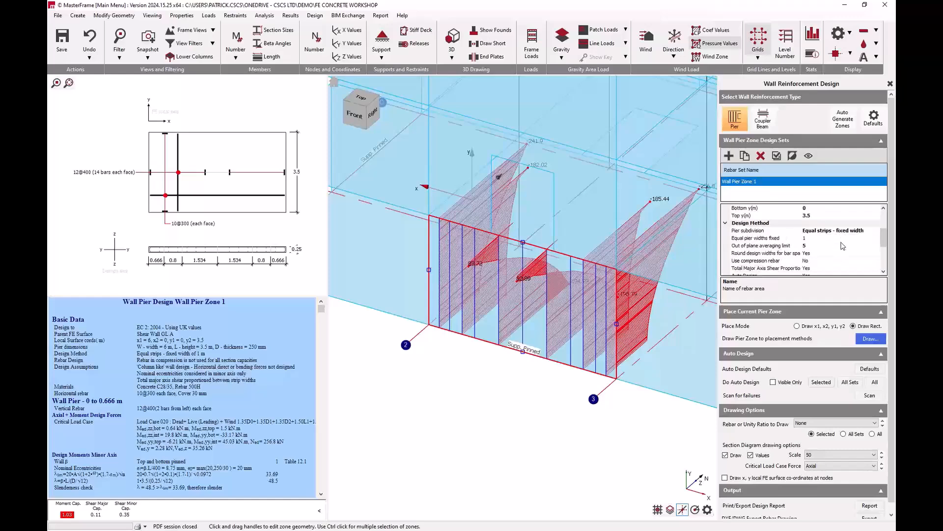
{"action": "scroll", "coordinate": [841, 246], "scroll_direction": "down", "scroll_amount": 4}
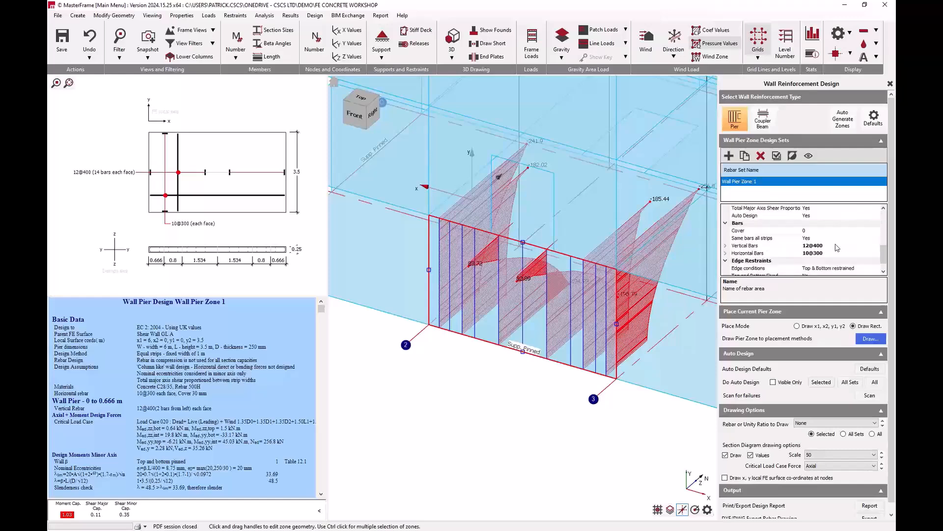
{"action": "left_click", "coordinate": [725, 246]}
{"action": "left_click", "coordinate": [839, 255]}
{"action": "left_click", "coordinate": [874, 261]}
{"action": "scroll", "coordinate": [825, 244], "scroll_direction": "up", "scroll_amount": 4}
{"action": "scroll", "coordinate": [826, 245], "scroll_direction": "up", "scroll_amount": 2}
{"action": "scroll", "coordinate": [826, 246], "scroll_direction": "down", "scroll_amount": 5}
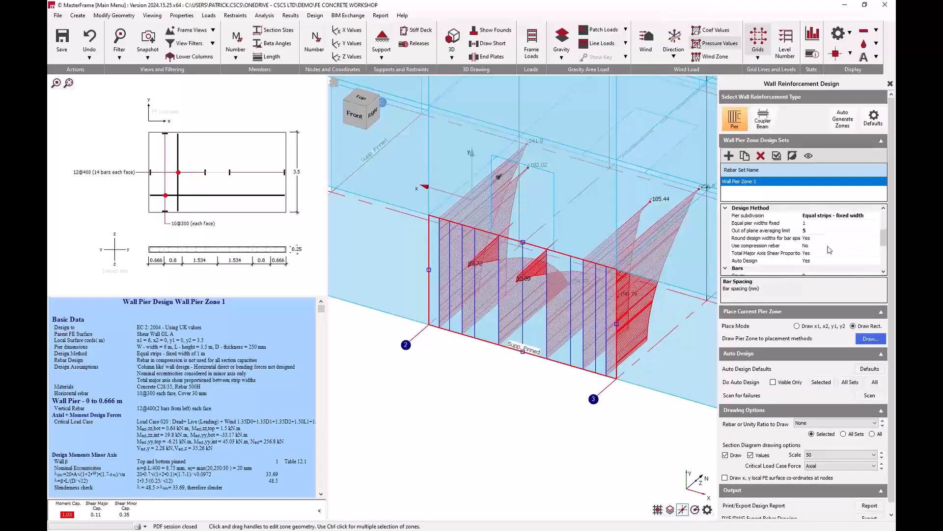
{"action": "scroll", "coordinate": [828, 247], "scroll_direction": "down", "scroll_amount": 2}
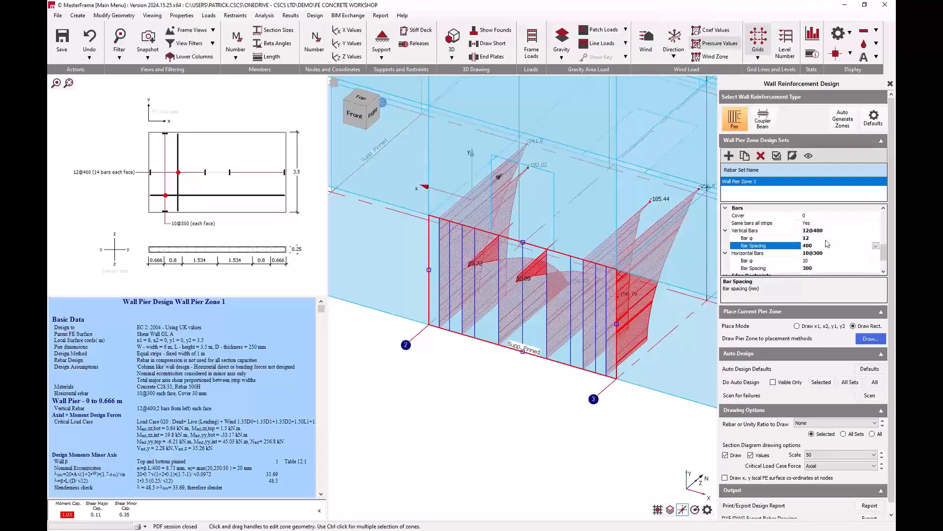
Set the bar spacing of Wall Pier Zone 1 to 200 mm for both the vertical and horizontal bars
{"action": "left_click", "coordinate": [877, 240]}
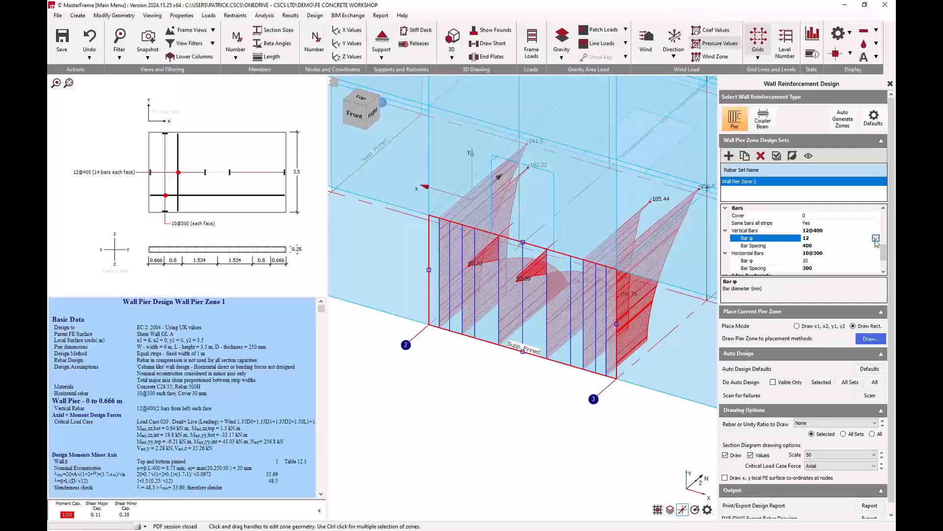
{"action": "left_click", "coordinate": [876, 238]}
{"action": "left_click", "coordinate": [876, 246]}
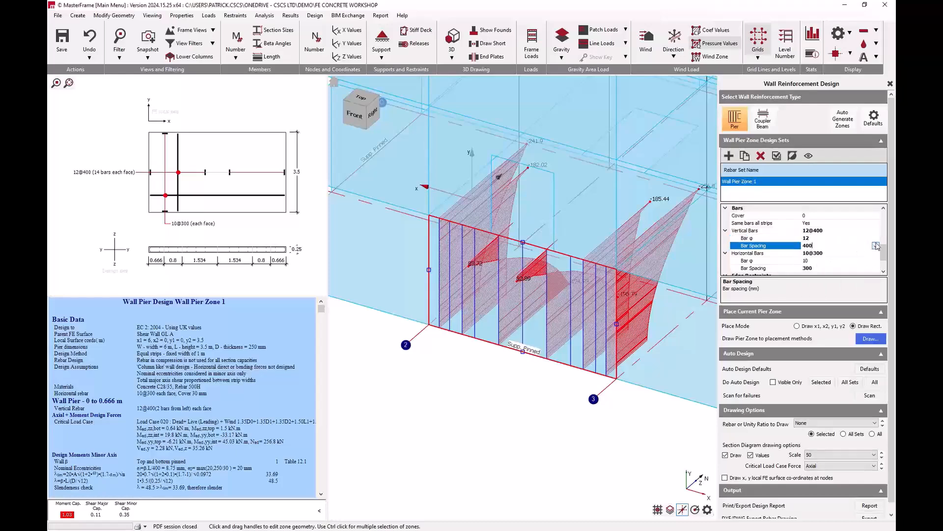
{"action": "left_click", "coordinate": [876, 246]}
{"action": "left_click", "coordinate": [814, 291]}
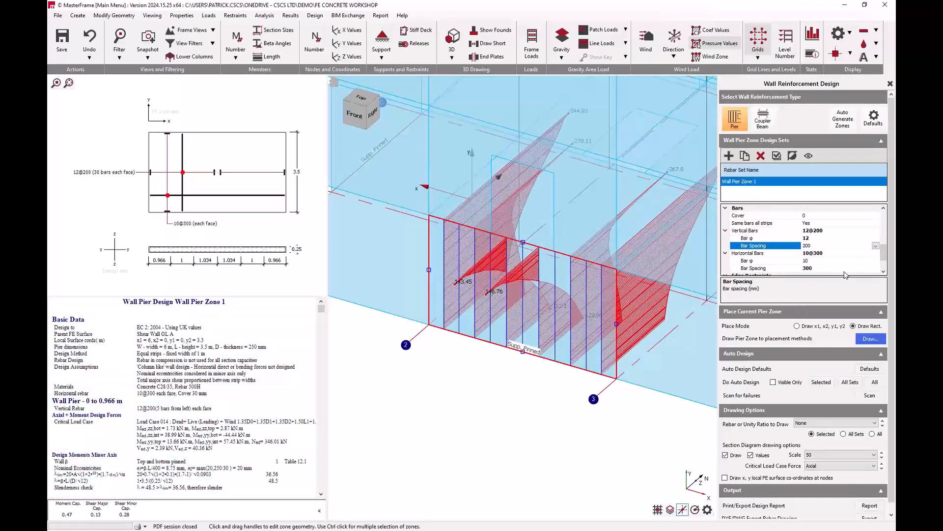
{"action": "left_click", "coordinate": [881, 267]}
{"action": "left_click", "coordinate": [876, 268]}
{"action": "left_click", "coordinate": [813, 311]}
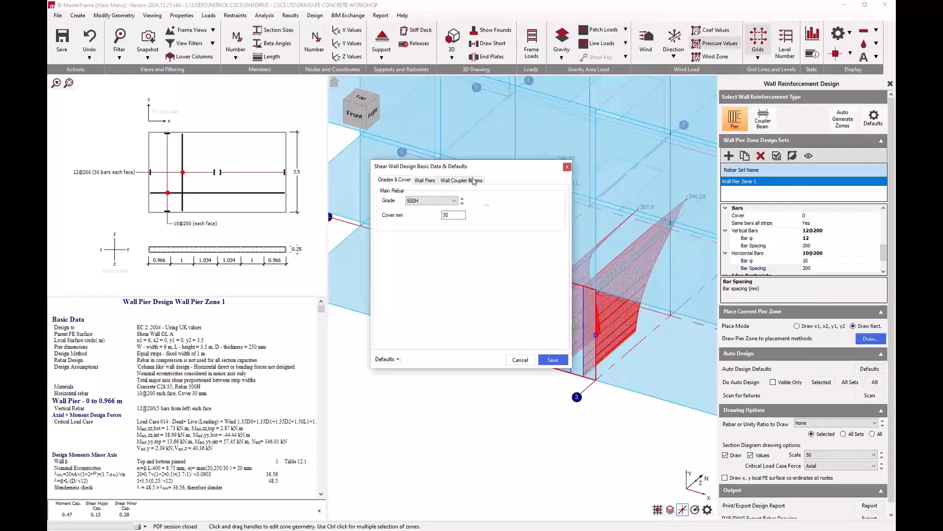
Review the wall pier defaults for rebar and design method, and the edge condition options available for Wall Pier Zone 1
{"action": "left_click", "coordinate": [431, 183]}
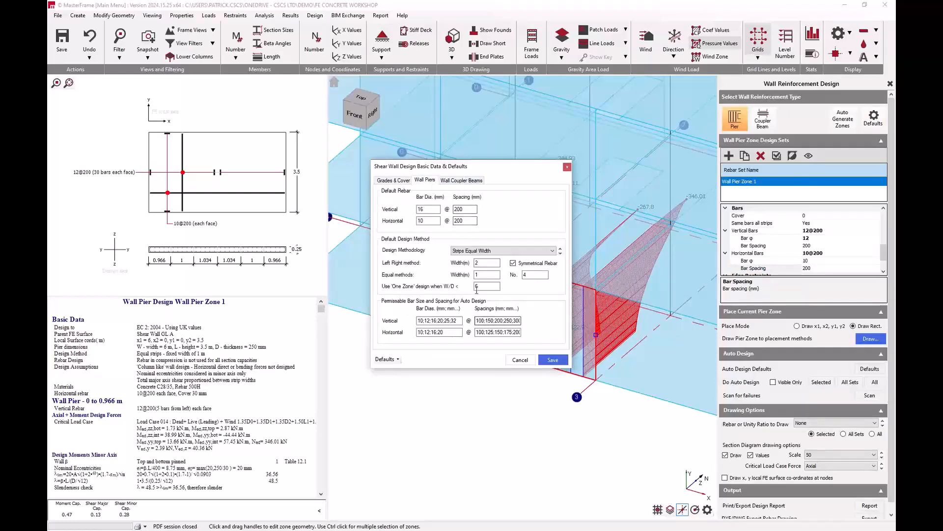
{"action": "left_click", "coordinate": [567, 167]}
{"action": "left_click", "coordinate": [850, 241]}
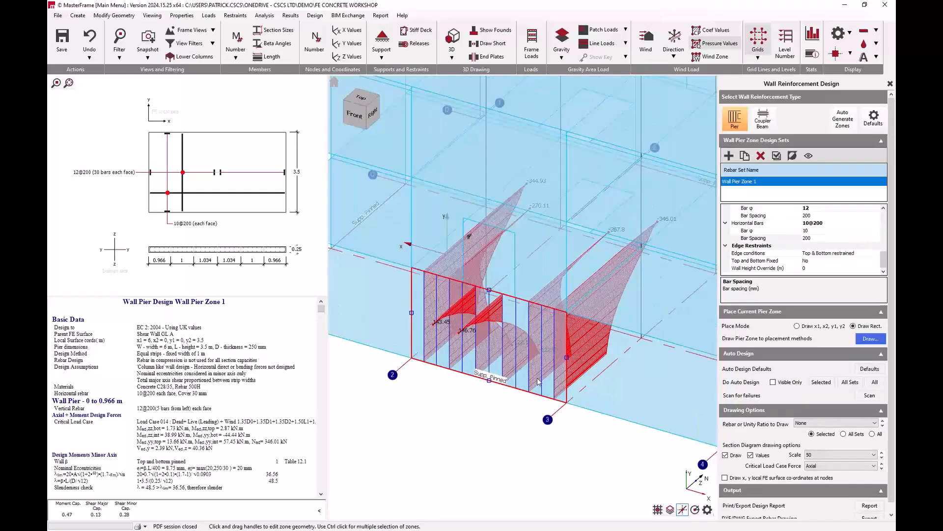
{"action": "left_click", "coordinate": [877, 254]}
{"action": "left_click", "coordinate": [876, 253]}
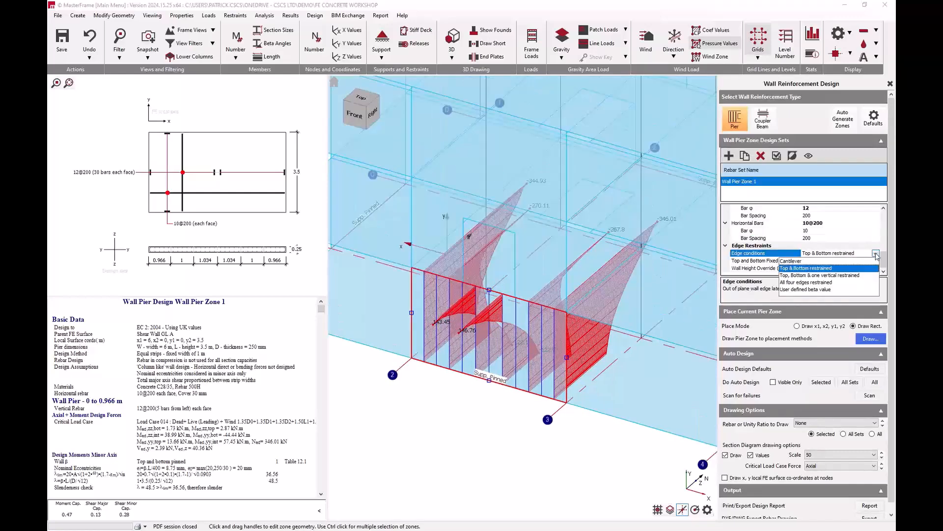
{"action": "left_click", "coordinate": [876, 255]}
Add a second pier zone on Shear Wall GL A, 2 m wide and 3.5 m high, between the door opening and grid 3 on the second storey
{"action": "scroll", "coordinate": [590, 297], "scroll_direction": "down", "scroll_amount": 5}
{"action": "middle_click_drag", "start_coordinate": [615, 306], "coordinate": [619, 350]}
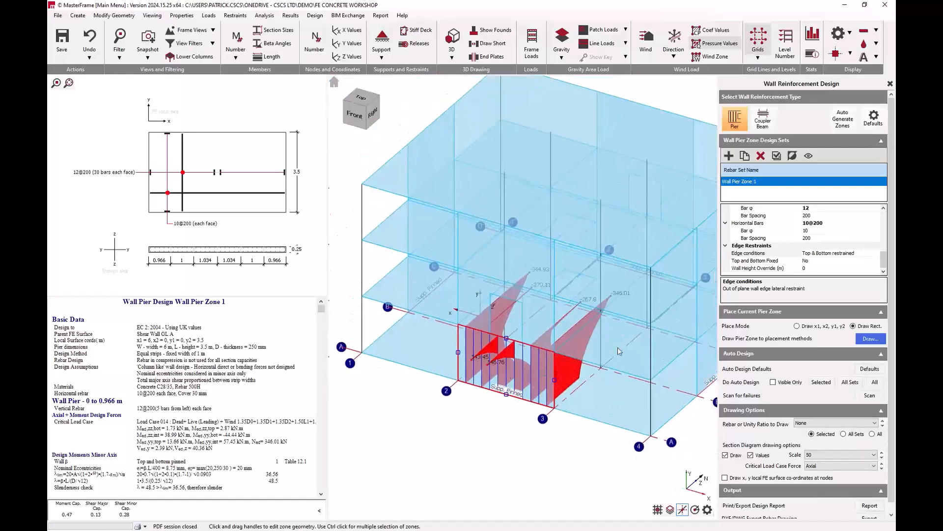
{"action": "left_click", "coordinate": [730, 156]}
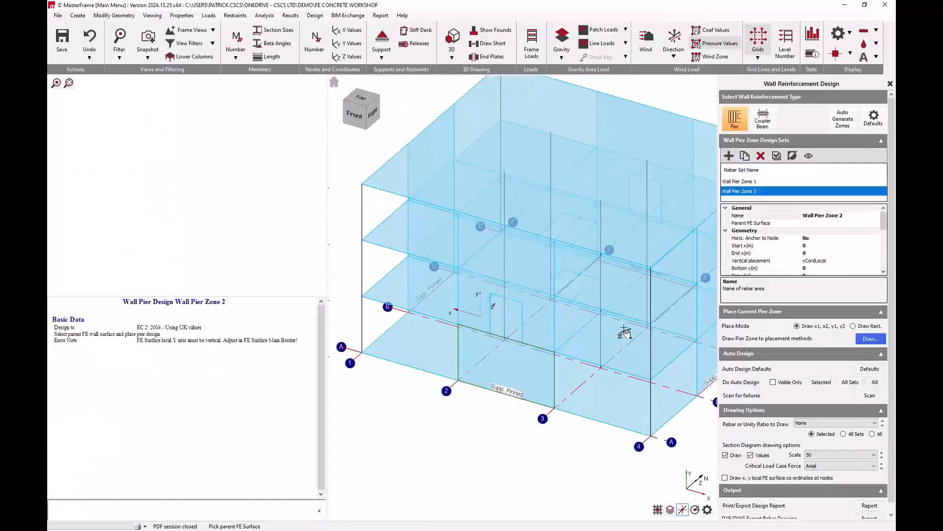
{"action": "left_click", "coordinate": [554, 315]}
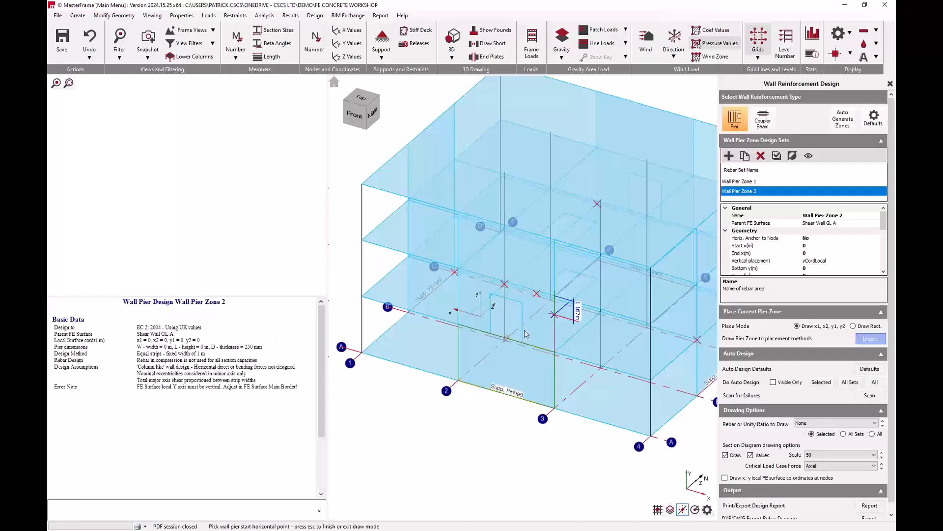
{"action": "scroll", "coordinate": [529, 346], "scroll_direction": "up", "scroll_amount": 3}
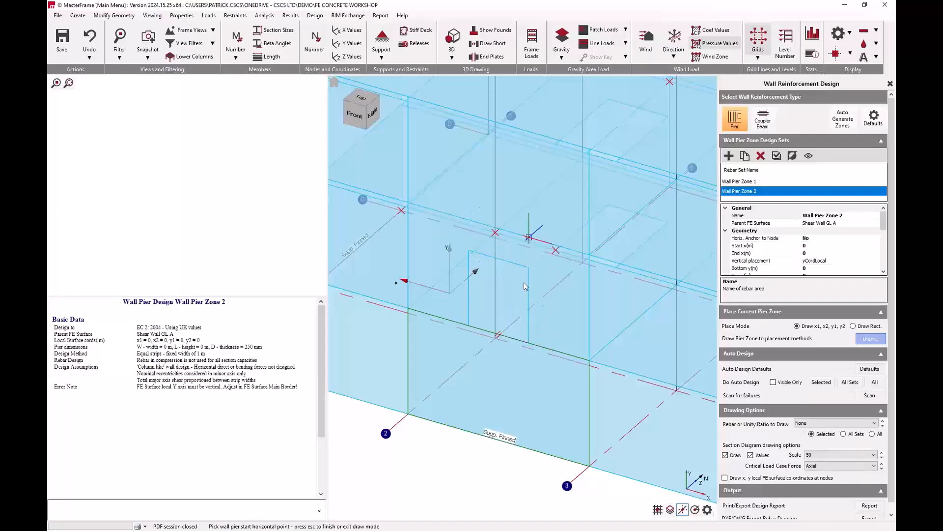
{"action": "left_click", "coordinate": [595, 259]}
{"action": "left_click", "coordinate": [623, 372]}
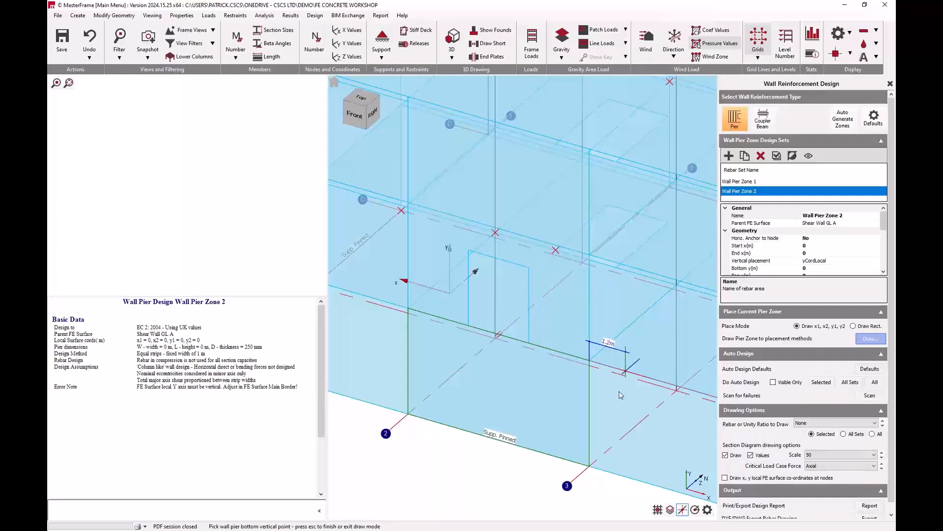
{"action": "middle_click_drag", "start_coordinate": [582, 339], "coordinate": [528, 334]}
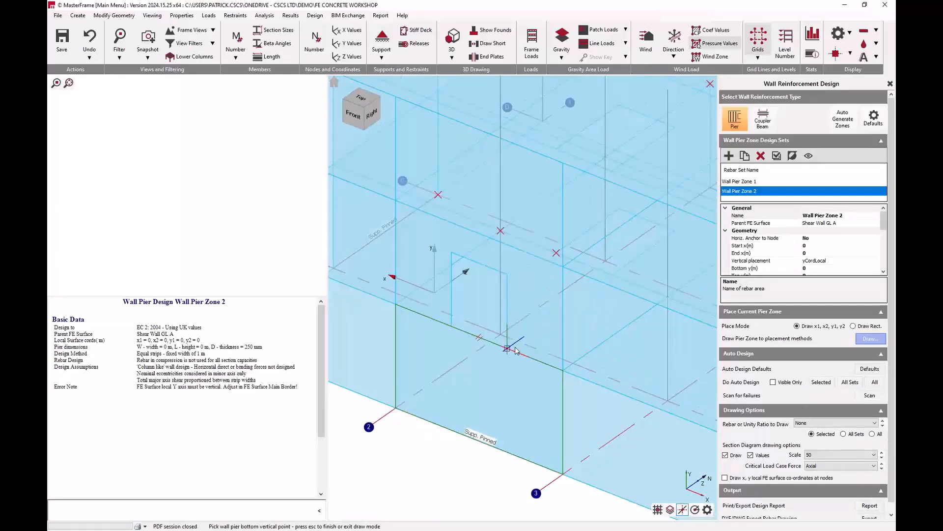
{"action": "left_click", "coordinate": [515, 347]}
{"action": "left_click", "coordinate": [562, 272]}
{"action": "middle_click_drag", "start_coordinate": [607, 308], "coordinate": [550, 314]}
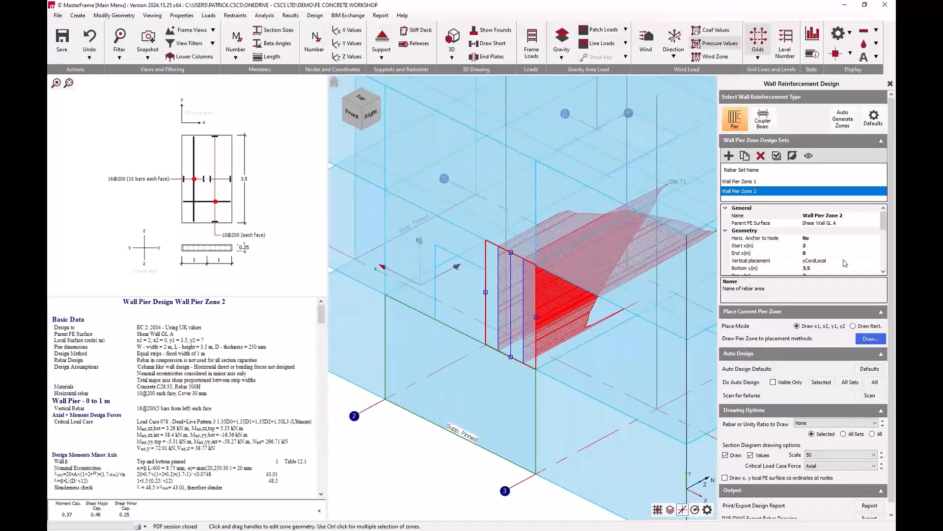
Examine the bar and edge restraint settings of Wall Pier Zone 2 and its axial force diagram within the whole building
{"action": "scroll", "coordinate": [791, 241], "scroll_direction": "down", "scroll_amount": 5}
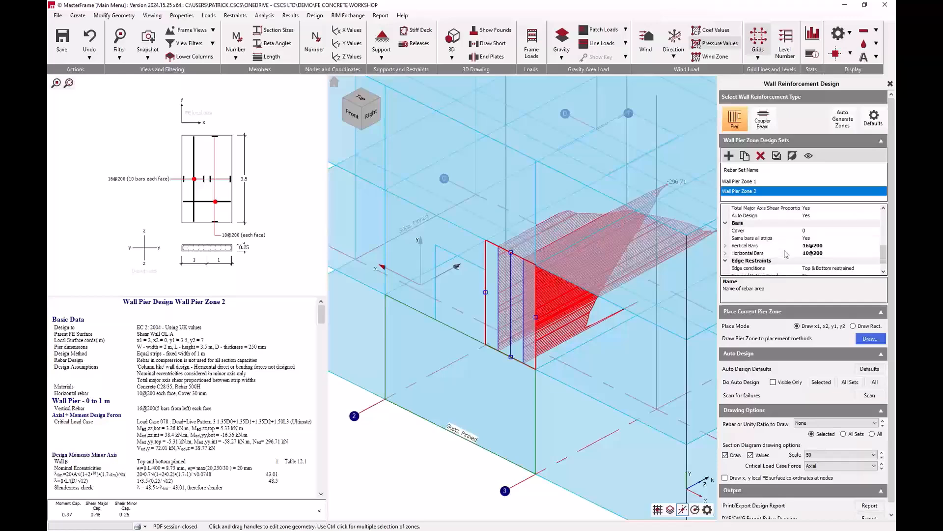
{"action": "scroll", "coordinate": [786, 254], "scroll_direction": "down", "scroll_amount": 1}
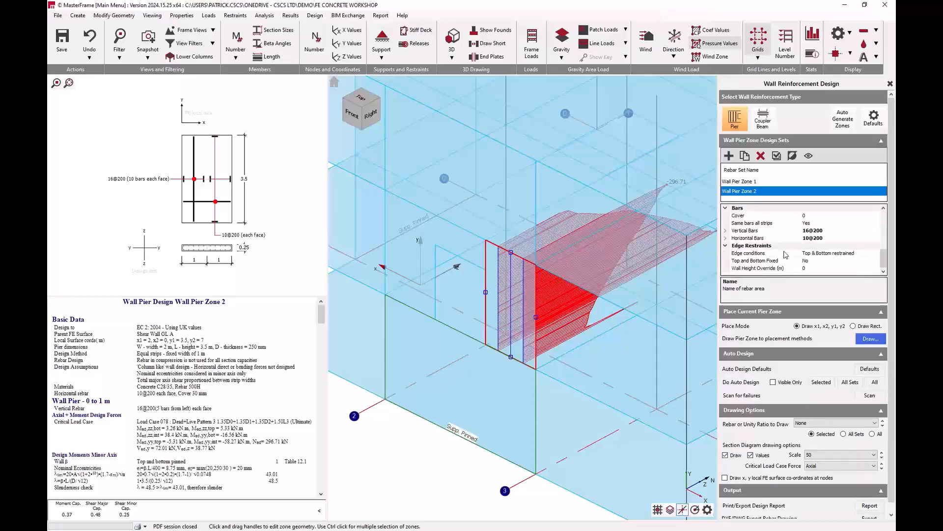
{"action": "scroll", "coordinate": [513, 319], "scroll_direction": "down", "scroll_amount": 4}
{"action": "middle_click_drag", "start_coordinate": [496, 305], "coordinate": [418, 289]}
{"action": "middle_click_drag", "start_coordinate": [596, 220], "coordinate": [514, 210]}
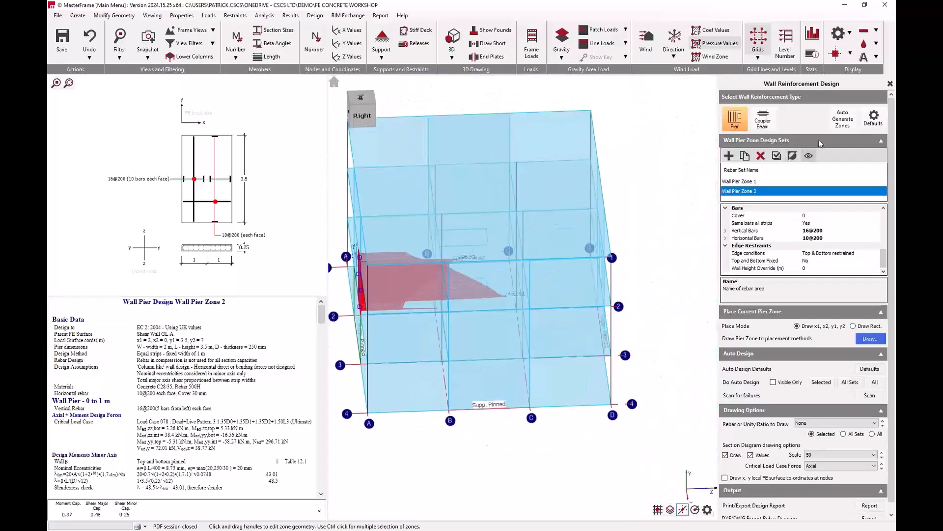
Add a coupler beam zone 2 m long and 1 m deep above the door opening in Shear Wall GL A and auto-design it
{"action": "middle_click_drag", "start_coordinate": [476, 345], "coordinate": [379, 238]}
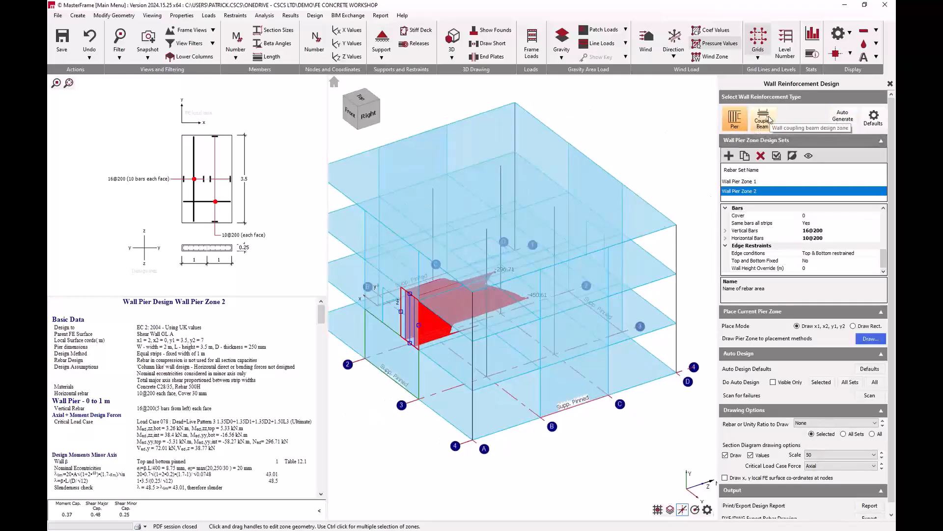
{"action": "left_click", "coordinate": [770, 120]}
{"action": "scroll", "coordinate": [543, 265], "scroll_direction": "up", "scroll_amount": 5}
{"action": "middle_click_drag", "start_coordinate": [467, 320], "coordinate": [343, 333]}
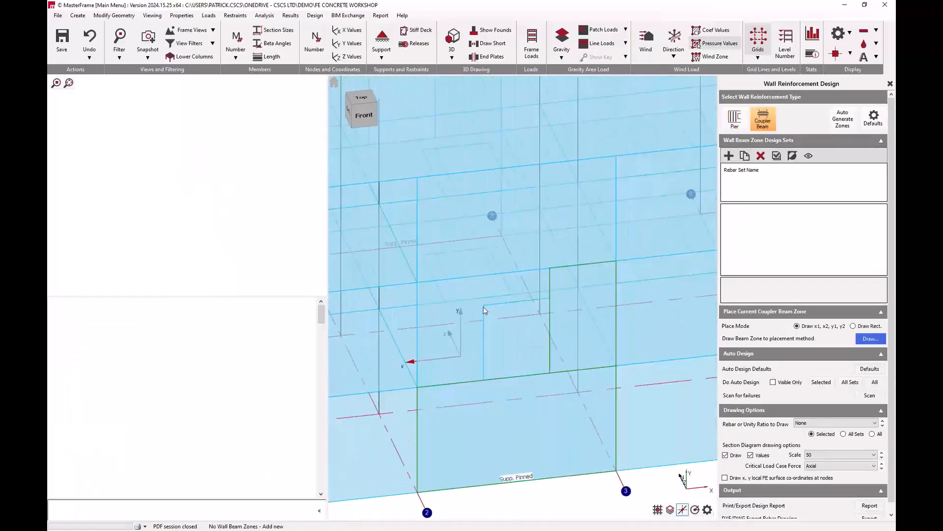
{"action": "left_click", "coordinate": [730, 155]}
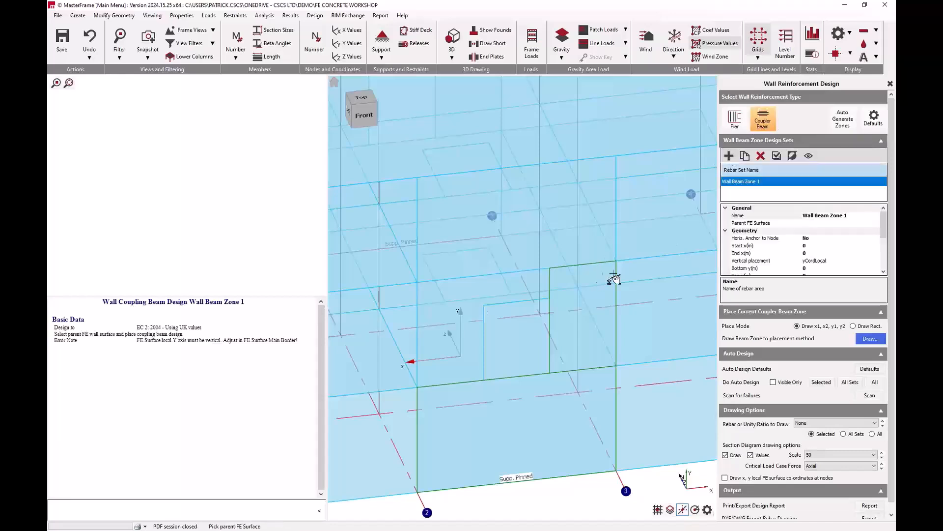
{"action": "left_click", "coordinate": [871, 338]}
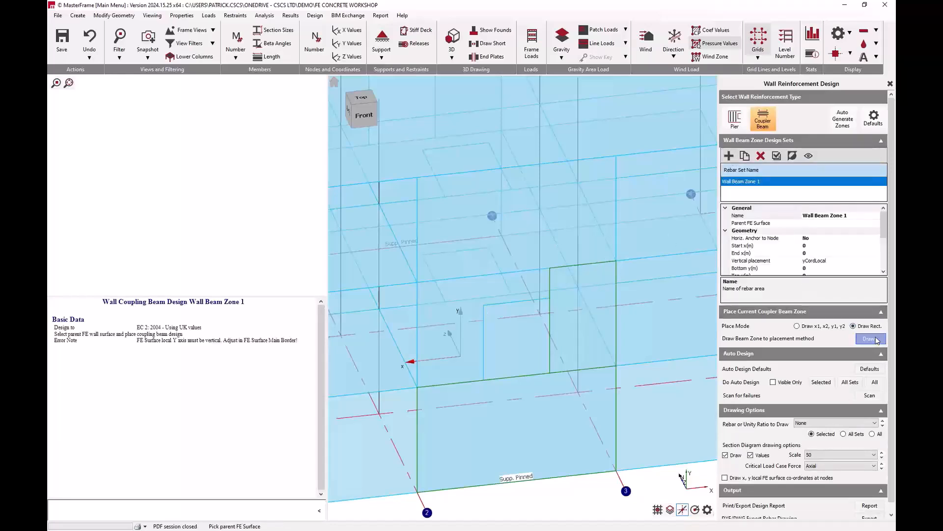
{"action": "left_click", "coordinate": [486, 307]}
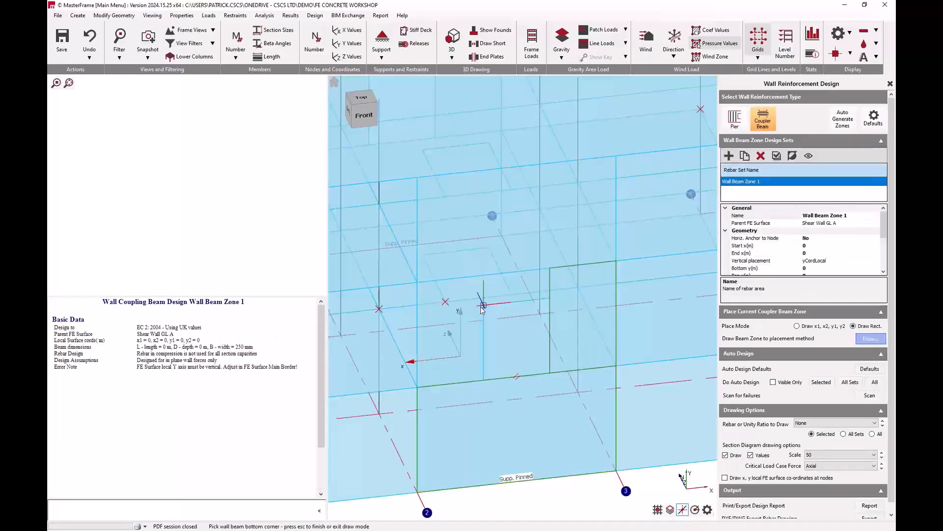
{"action": "left_click", "coordinate": [555, 270]}
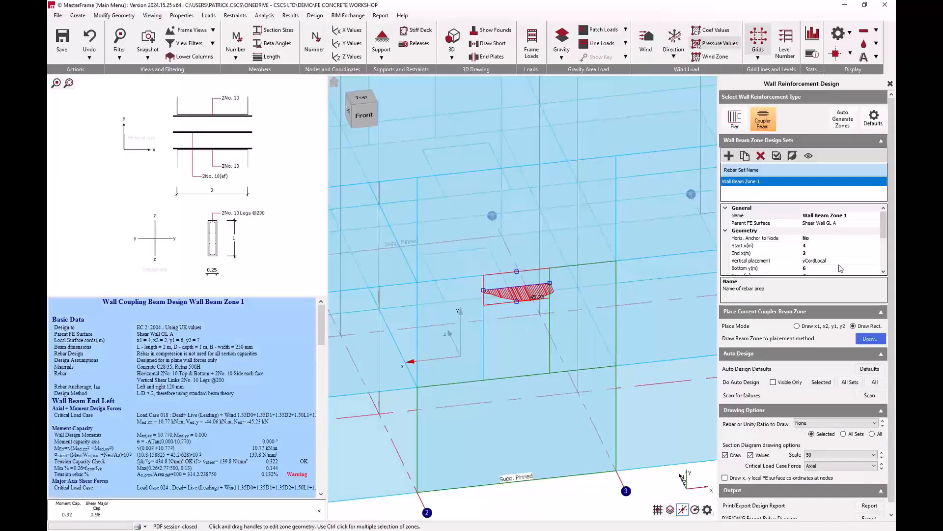
{"action": "left_click", "coordinate": [822, 385]}
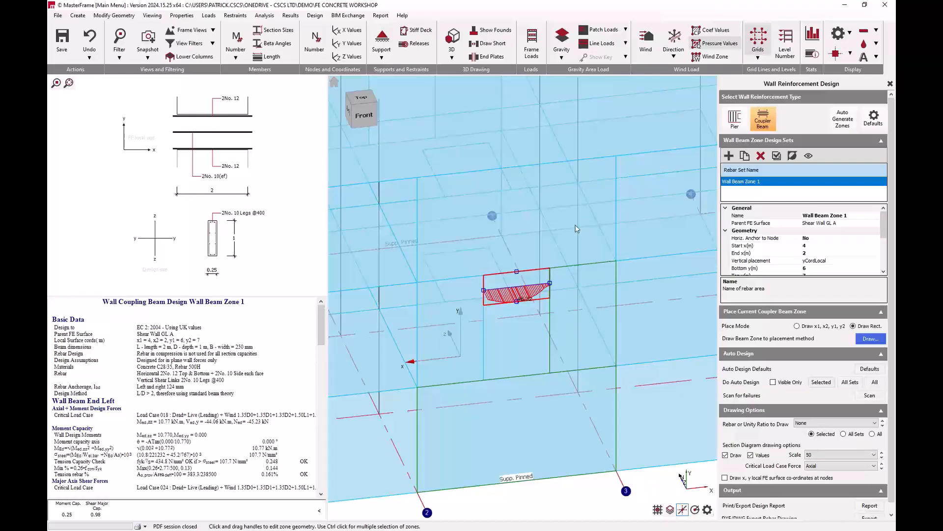
Delete the manually placed coupler beam zone and wall pier zones
{"action": "scroll", "coordinate": [480, 323], "scroll_direction": "down", "scroll_amount": 3}
{"action": "scroll", "coordinate": [671, 244], "scroll_direction": "down", "scroll_amount": 3}
{"action": "middle_click_drag", "start_coordinate": [671, 244], "coordinate": [507, 250]}
{"action": "scroll", "coordinate": [506, 249], "scroll_direction": "up", "scroll_amount": 2}
{"action": "scroll", "coordinate": [507, 249], "scroll_direction": "up", "scroll_amount": 2}
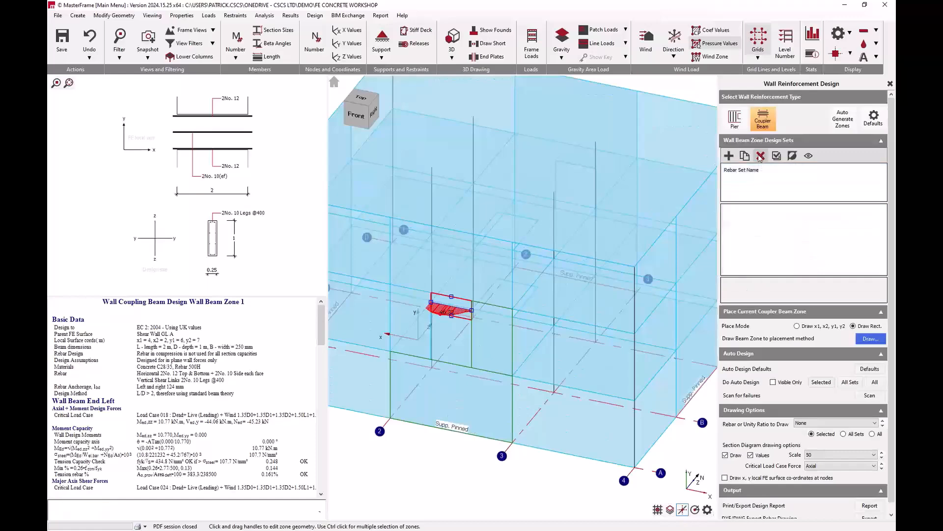
{"action": "left_click", "coordinate": [760, 156]}
{"action": "left_click", "coordinate": [761, 156]}
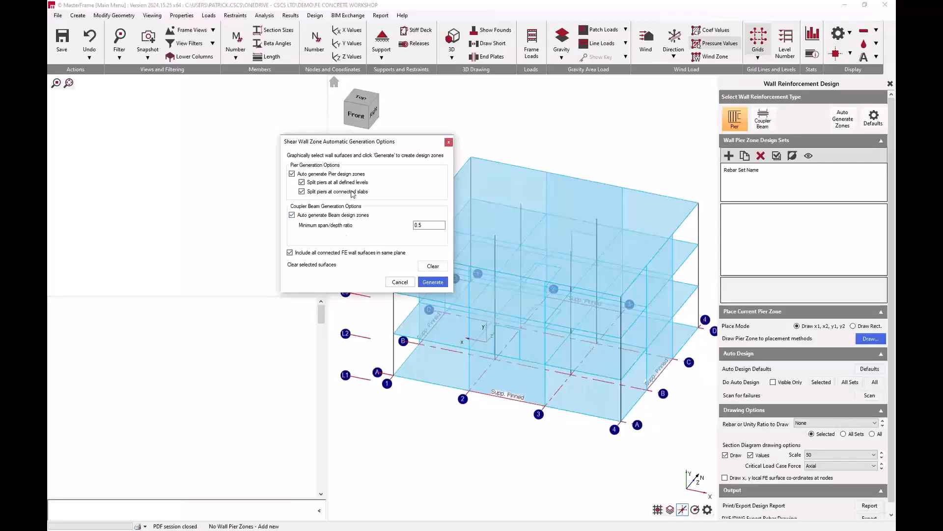
Auto-generate pier and coupler beam zones for all shear walls, splitting piers at defined levels and connected slabs, with a minimum span/depth ratio of 0.5
{"action": "left_click_drag", "start_coordinate": [335, 144], "coordinate": [229, 130]}
{"action": "left_click", "coordinate": [455, 227]}
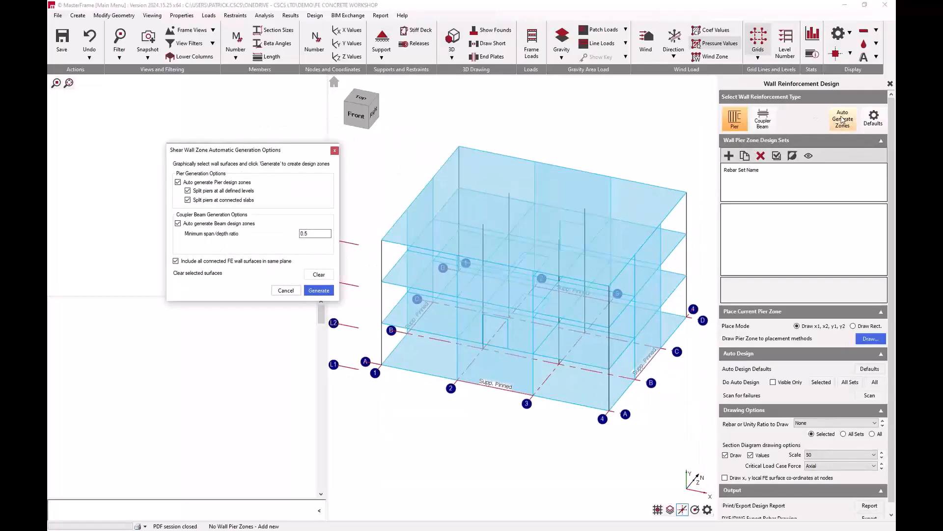
{"action": "left_click", "coordinate": [842, 119]}
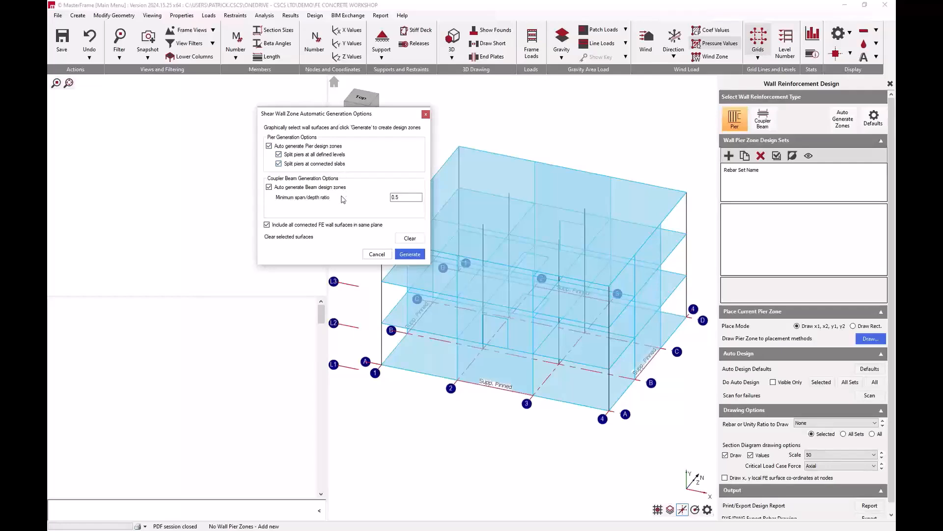
{"action": "left_click_drag", "start_coordinate": [347, 120], "coordinate": [282, 104]}
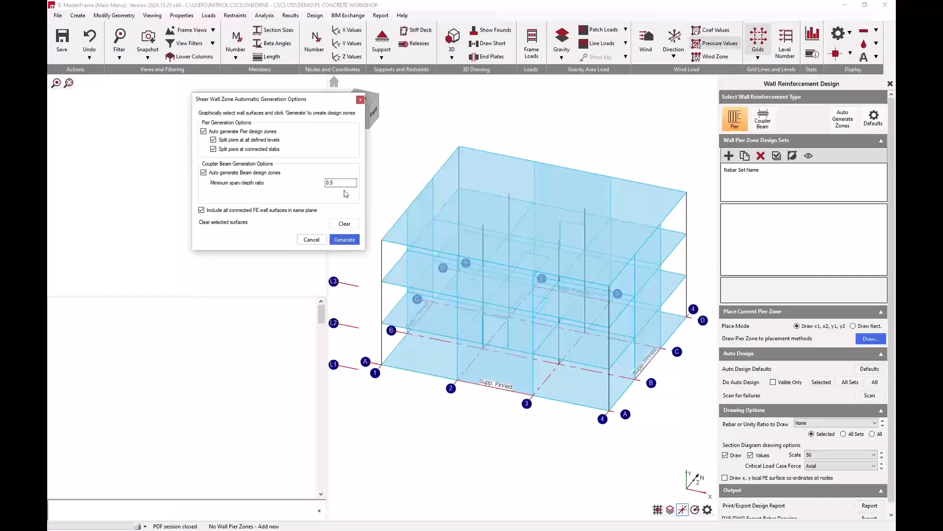
{"action": "left_click_drag", "start_coordinate": [681, 105], "coordinate": [389, 451]}
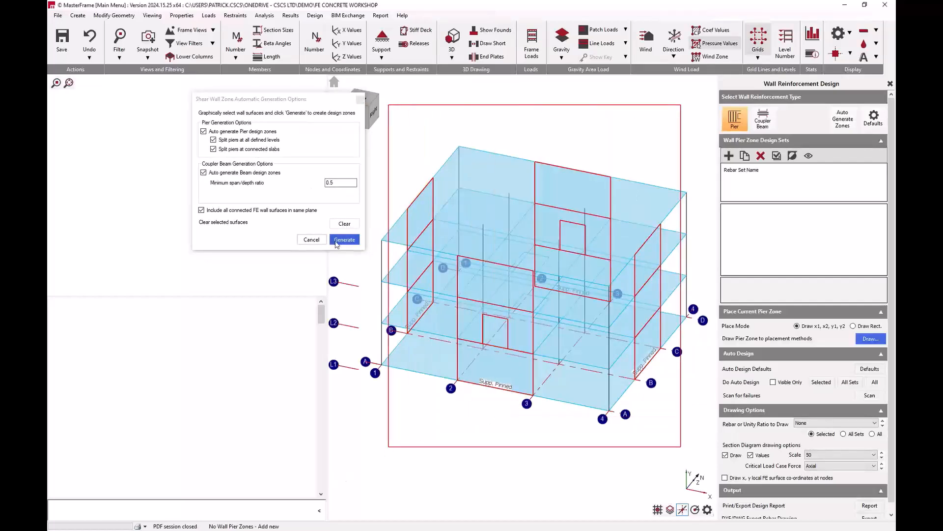
{"action": "left_click", "coordinate": [339, 240]}
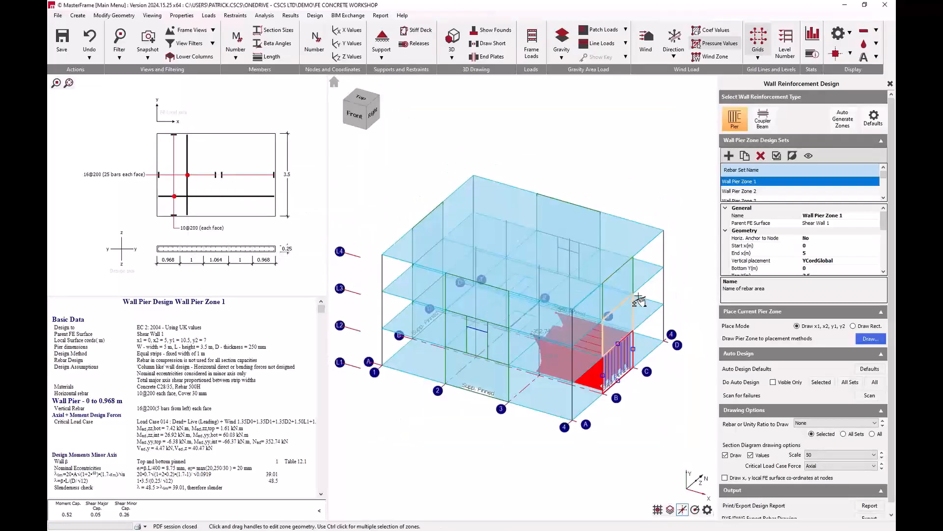
Examine the design results and axial force diagrams of the generated wall pier zones one after another
{"action": "left_click", "coordinate": [770, 192]}
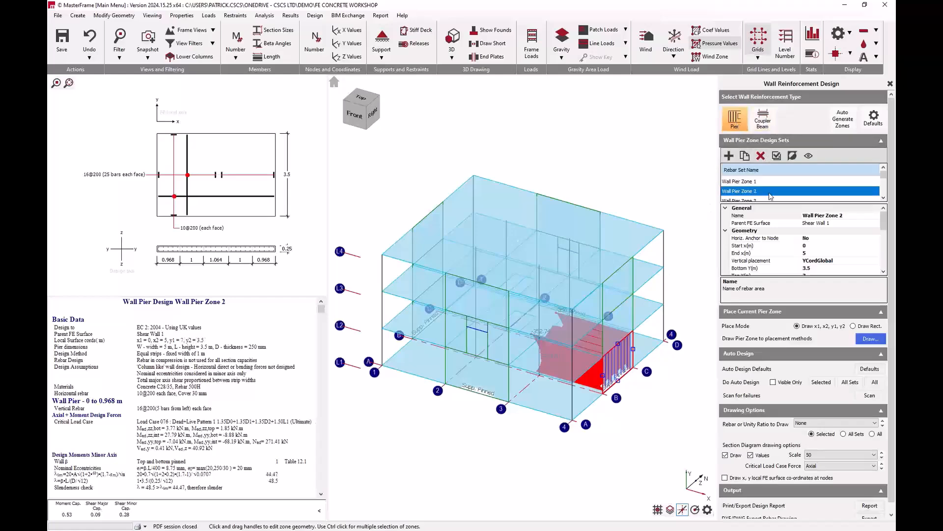
{"action": "key", "text": "Down"}
{"action": "key", "text": "Down"}
{"action": "key", "text": "Down"}
{"action": "key", "text": "Down"}
{"action": "key", "text": "Down"}
{"action": "key", "text": "Down"}
{"action": "key", "text": "Down"}
{"action": "key", "text": "Down"}
{"action": "key", "text": "Down"}
{"action": "key", "text": "Down"}
{"action": "key", "text": "Down"}
{"action": "key", "text": "Down"}
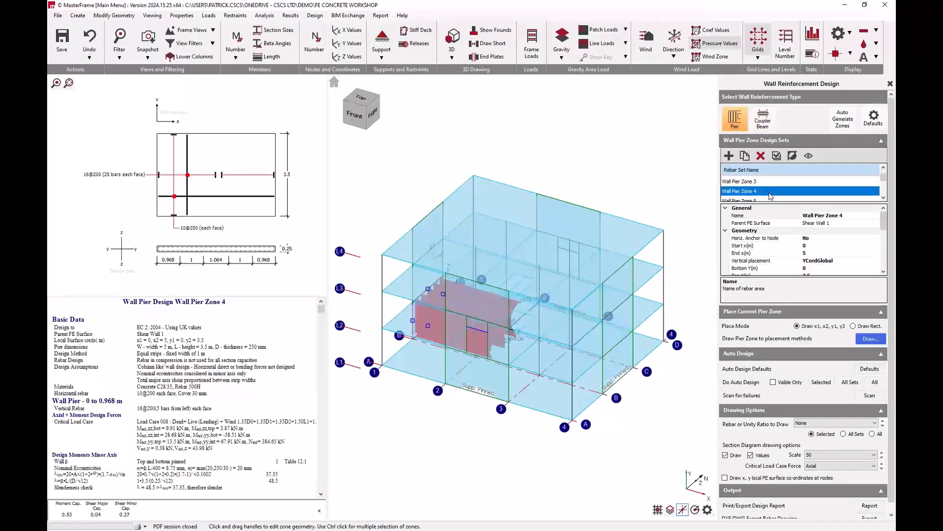
Examine the two generated coupler beam zones, their locations above the door openings and the bar settings of Wall Beam Zone 2
{"action": "left_click", "coordinate": [754, 120]}
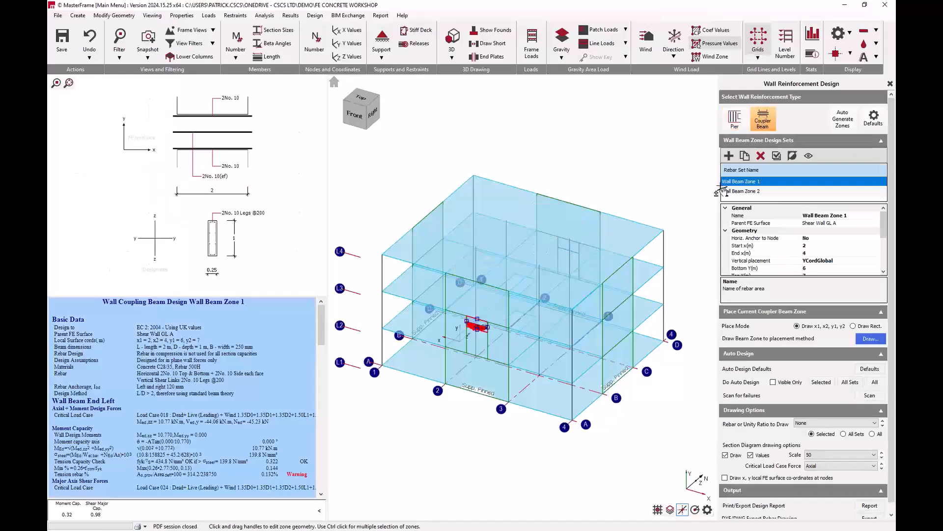
{"action": "left_click", "coordinate": [776, 193]}
{"action": "middle_click_drag", "start_coordinate": [623, 311], "coordinate": [491, 295]}
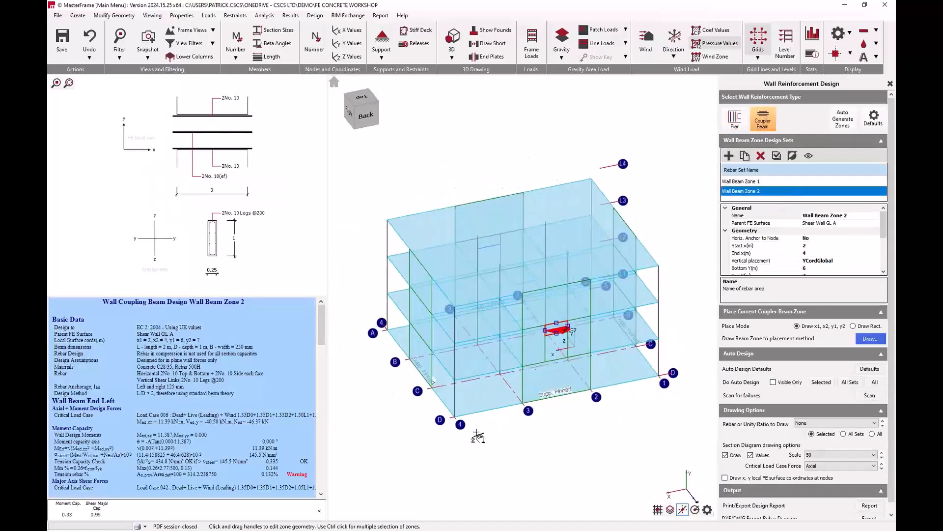
{"action": "middle_click_drag", "start_coordinate": [526, 399], "coordinate": [645, 387]}
{"action": "middle_click_drag", "start_coordinate": [587, 331], "coordinate": [669, 287]}
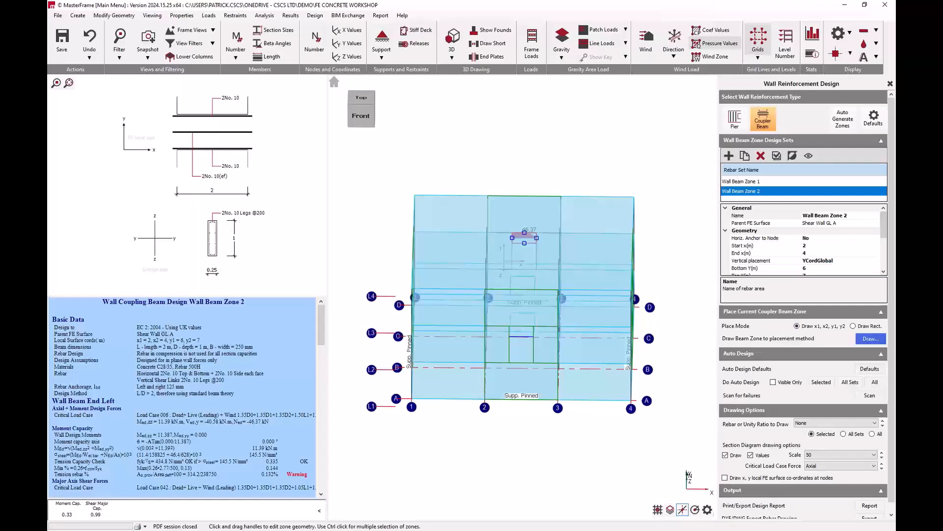
{"action": "scroll", "coordinate": [832, 266], "scroll_direction": "down", "scroll_amount": 3}
{"action": "scroll", "coordinate": [832, 265], "scroll_direction": "up", "scroll_amount": 1}
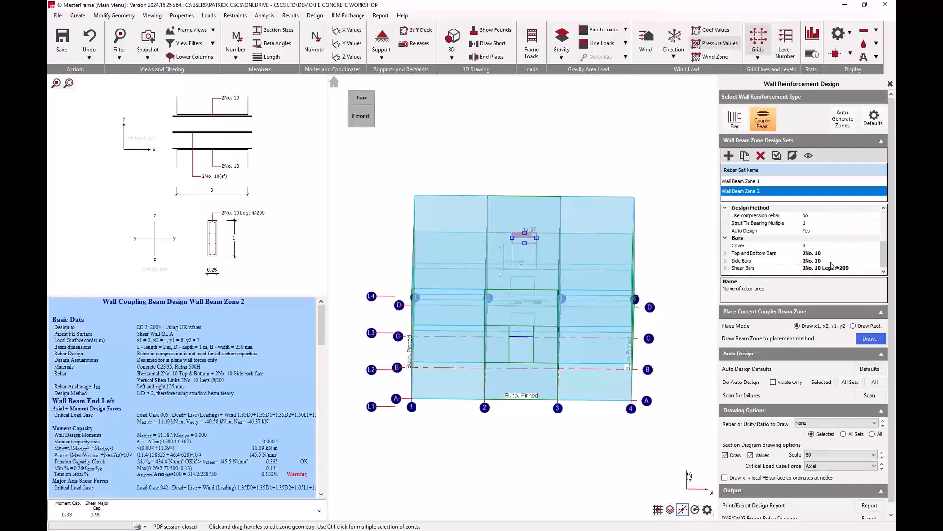
{"action": "scroll", "coordinate": [832, 265], "scroll_direction": "up", "scroll_amount": 2}
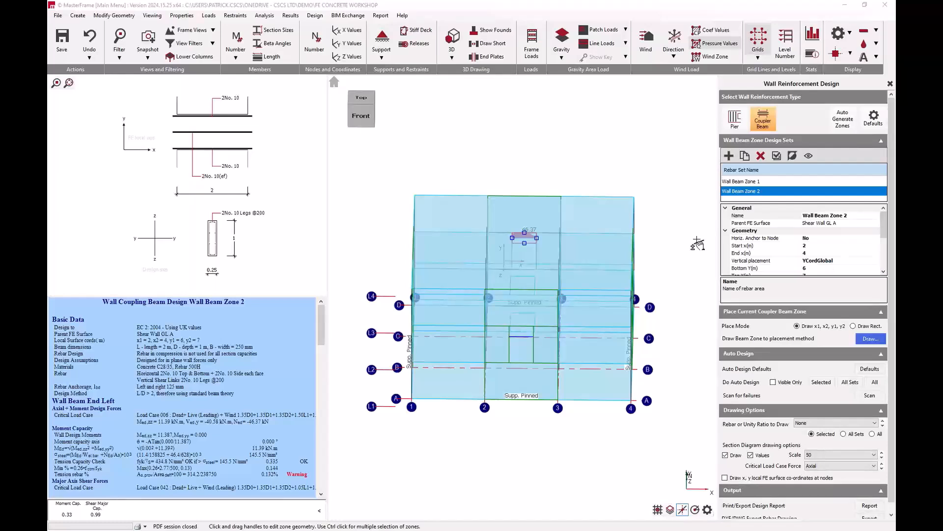
Export the wall design report to Word for all pier and beam rebar, including the 2D rebar drawings
{"action": "left_click", "coordinate": [335, 81]}
{"action": "scroll", "coordinate": [869, 500], "scroll_direction": "down", "scroll_amount": 1}
{"action": "left_click", "coordinate": [869, 496]}
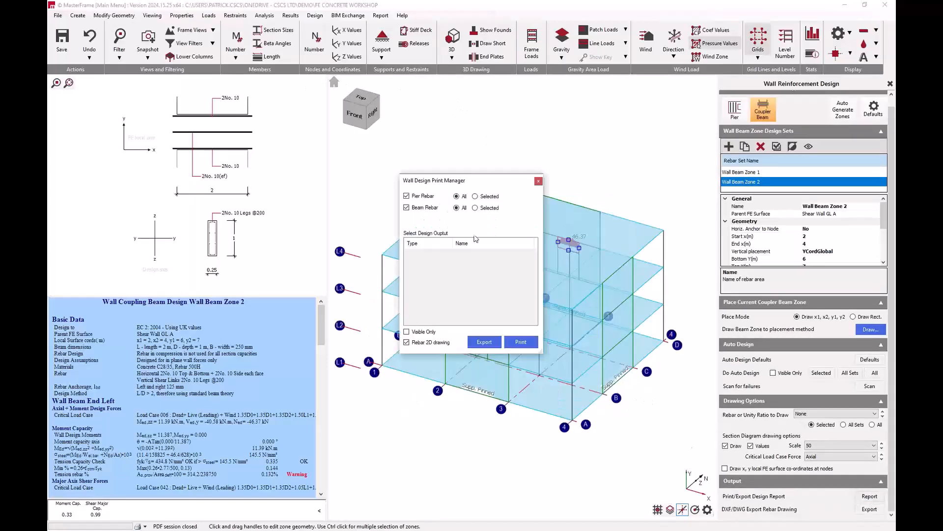
{"action": "left_click", "coordinate": [484, 342]}
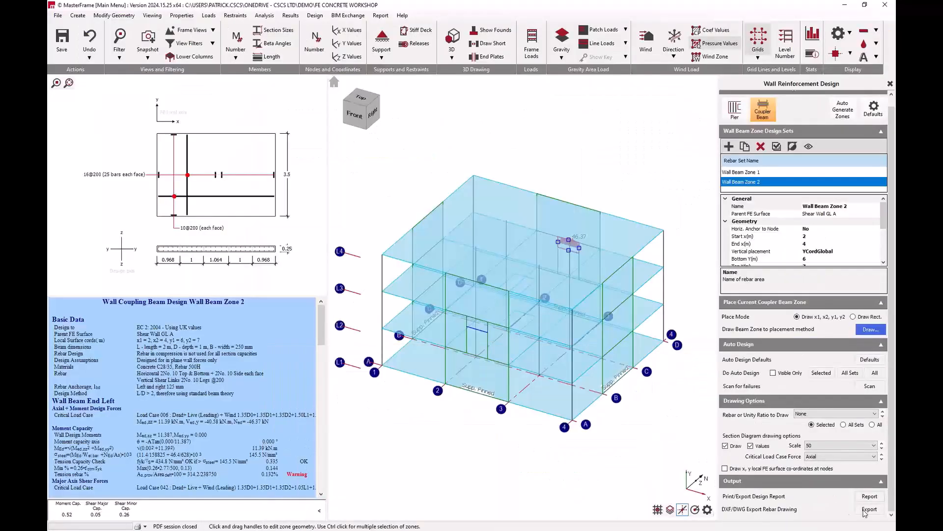
{"action": "left_click_drag", "start_coordinate": [717, 354], "coordinate": [725, 14]}
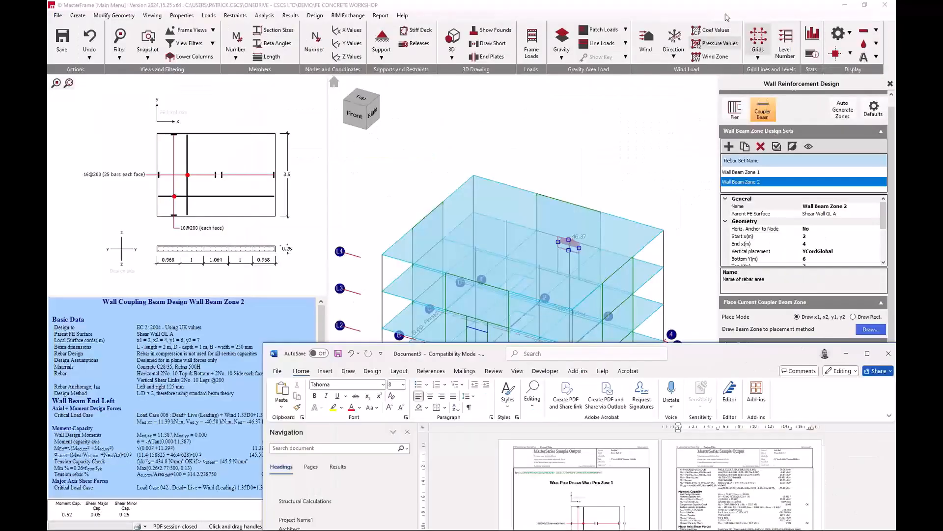
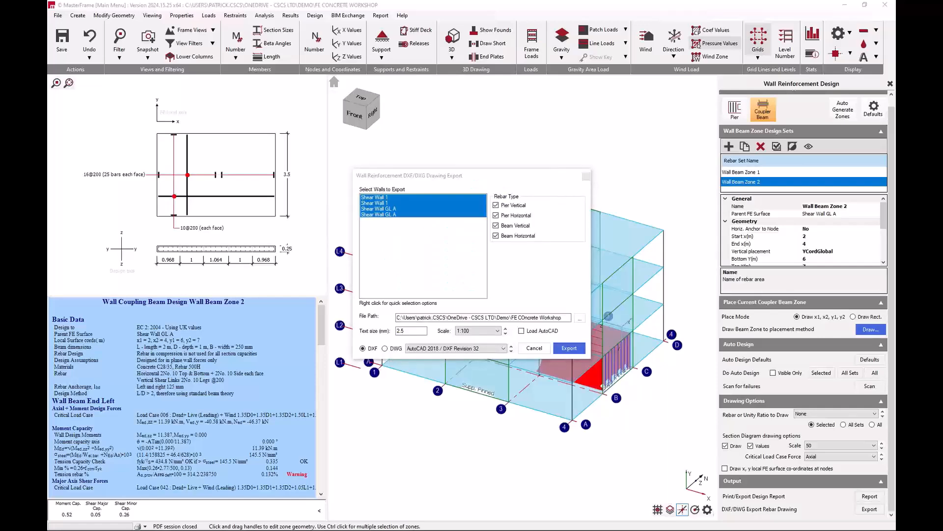
Export the pier and beam rebar of all shear walls as an AutoCAD 2018 DXF at 1:100 with 2.5 mm text
{"action": "left_click", "coordinate": [570, 349]}
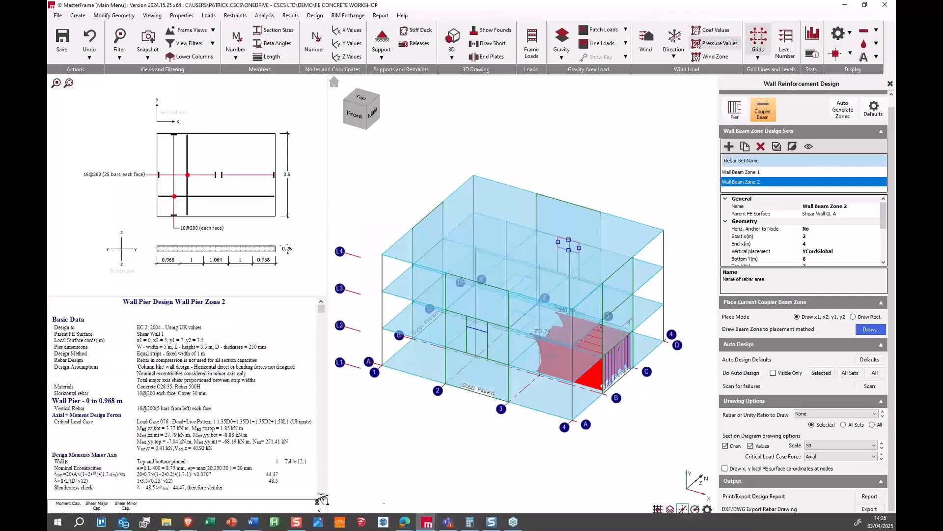
Switch to the YouTube video on long-term slab deflection and crack width and view its section on concrete cracking
{"action": "mouse_move", "coordinate": [189, 525]}
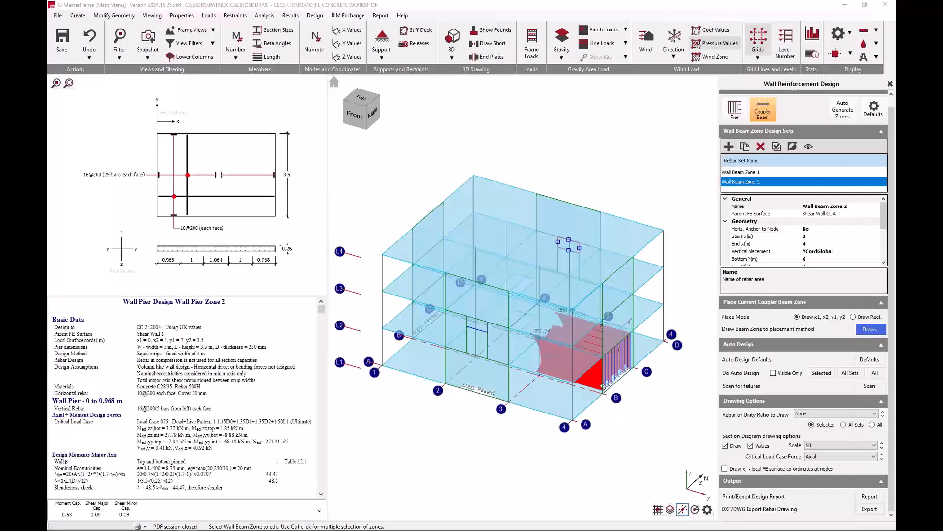
{"action": "left_click_drag", "start_coordinate": [315, 530], "coordinate": [194, 0]}
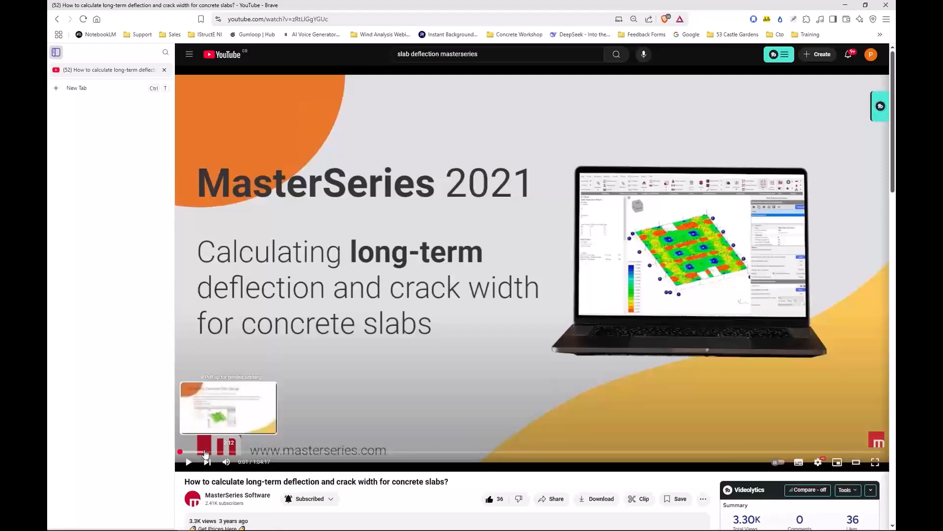
{"action": "left_click_drag", "start_coordinate": [233, 452], "coordinate": [405, 452]}
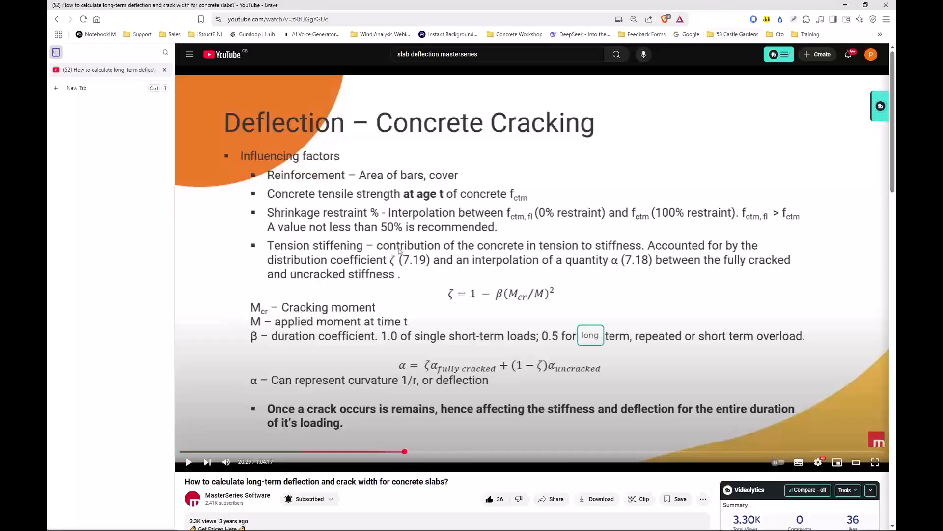
{"action": "left_click_drag", "start_coordinate": [800, 6], "coordinate": [895, 530]}
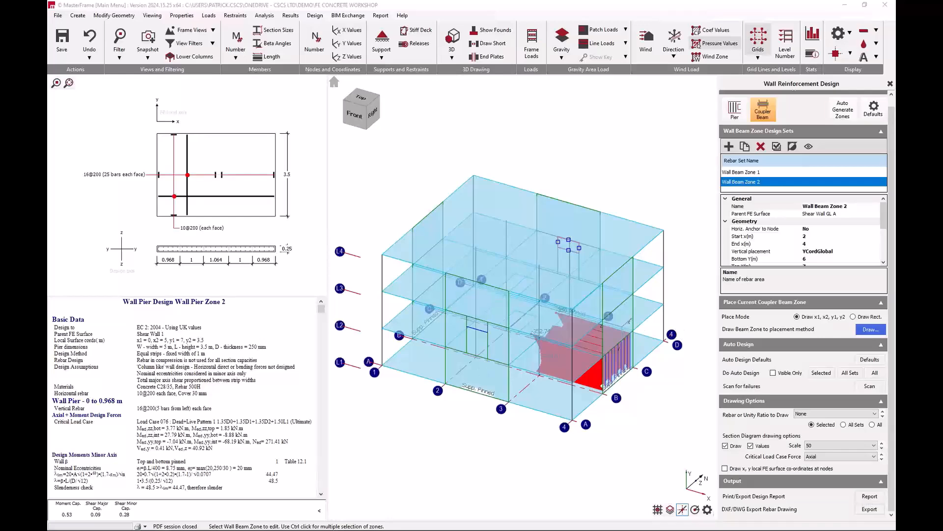
Review the available design modules in MasterFrame and the overview image FE Building Workshop Modules.png
{"action": "left_click", "coordinate": [315, 15]}
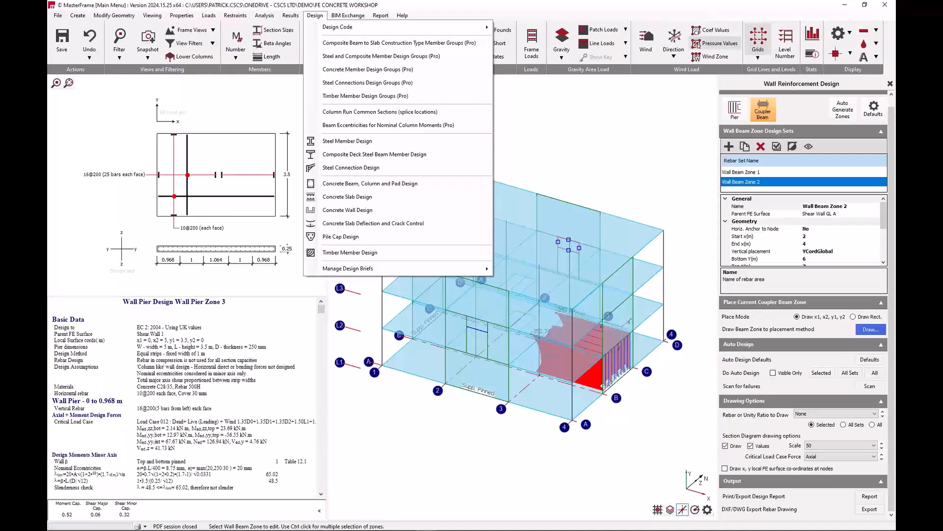
{"action": "left_click_drag", "start_coordinate": [351, 0], "coordinate": [375, 5]}
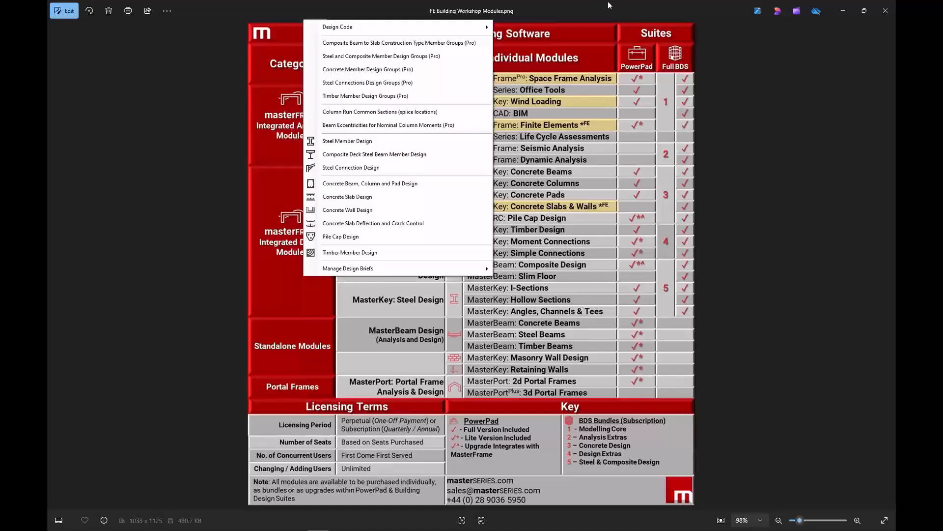
{"action": "left_click_drag", "start_coordinate": [574, 13], "coordinate": [895, 12]}
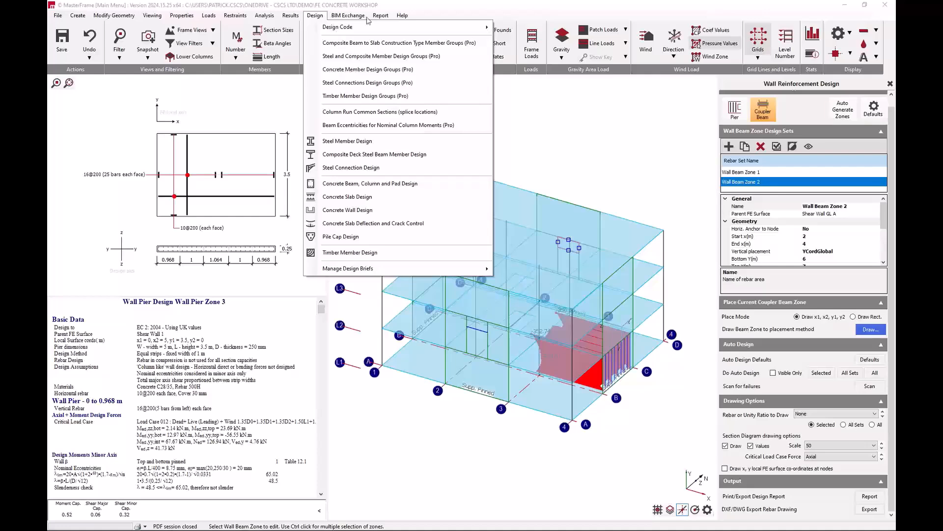
Switch to the MasterSeries online manual in Brave and expand the MasterKey Concrete Slab Design chapter in its contents
{"action": "key", "text": "alt+Tab"}
{"action": "left_click", "coordinate": [193, 121]}
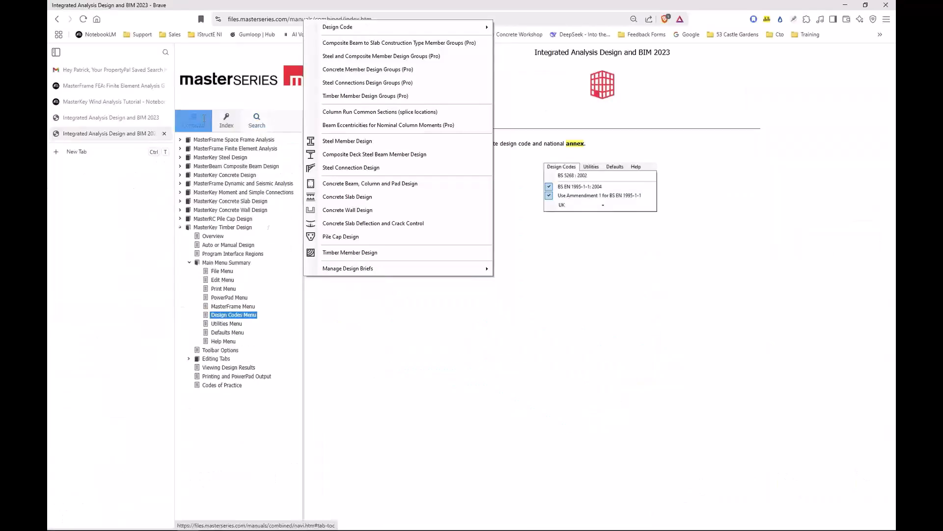
{"action": "left_click", "coordinate": [187, 202]}
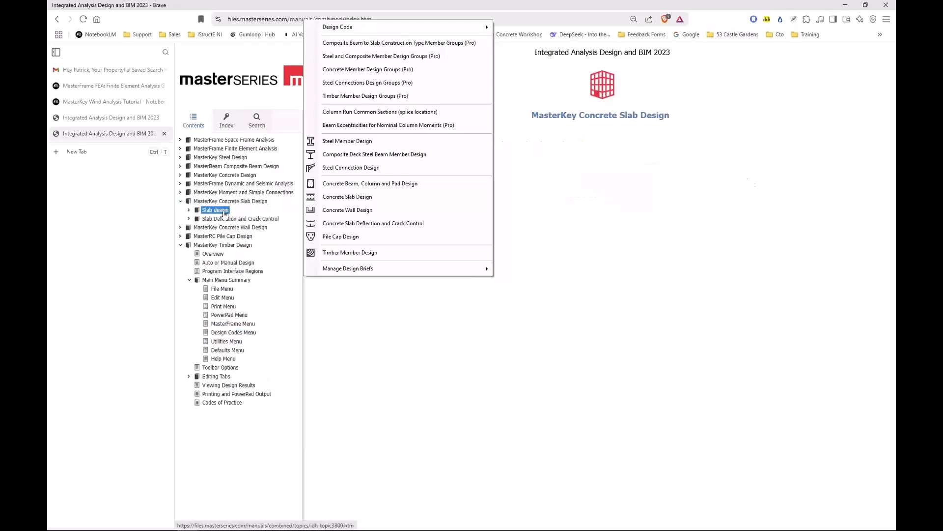
Read the FE Slab Design - Overview and Reinforcement Design Methodology topics of the Slab design section in the manual
{"action": "left_click", "coordinate": [250, 228]}
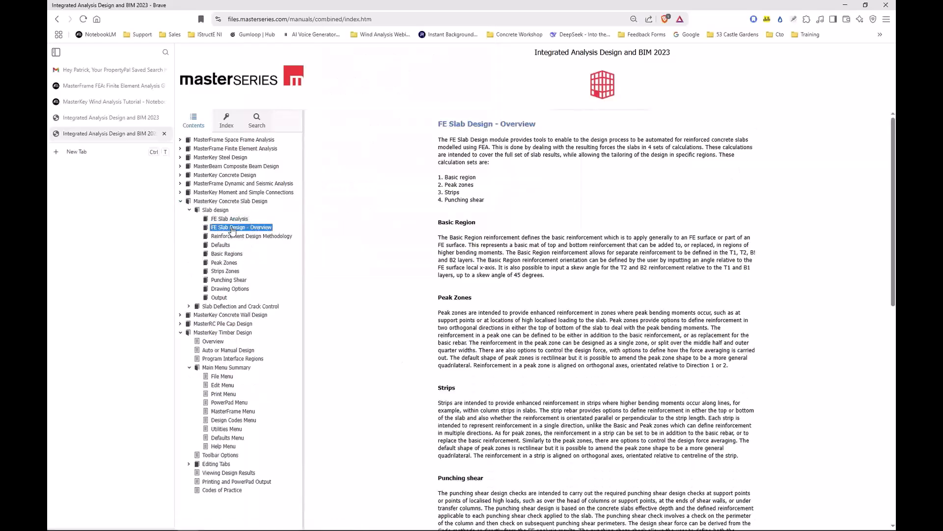
{"action": "scroll", "coordinate": [556, 383], "scroll_direction": "down", "scroll_amount": 6}
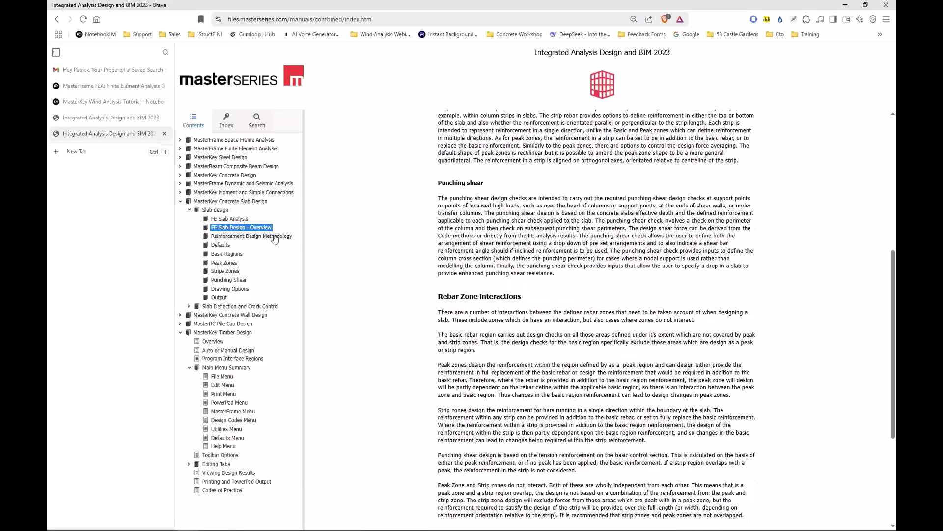
{"action": "left_click", "coordinate": [252, 236]}
{"action": "scroll", "coordinate": [512, 292], "scroll_direction": "down", "scroll_amount": 3}
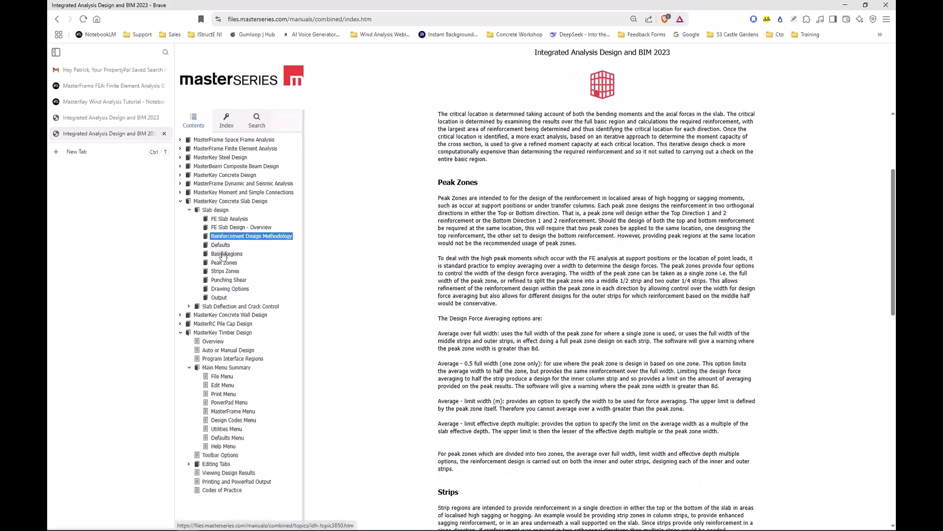
Browse the Slab design topics Basic Regions, Strips Zones, Punching Shear, Drawing Options and Output
{"action": "left_click", "coordinate": [226, 253]}
{"action": "left_click", "coordinate": [229, 271]}
{"action": "left_click", "coordinate": [228, 280]}
{"action": "left_click", "coordinate": [230, 288]}
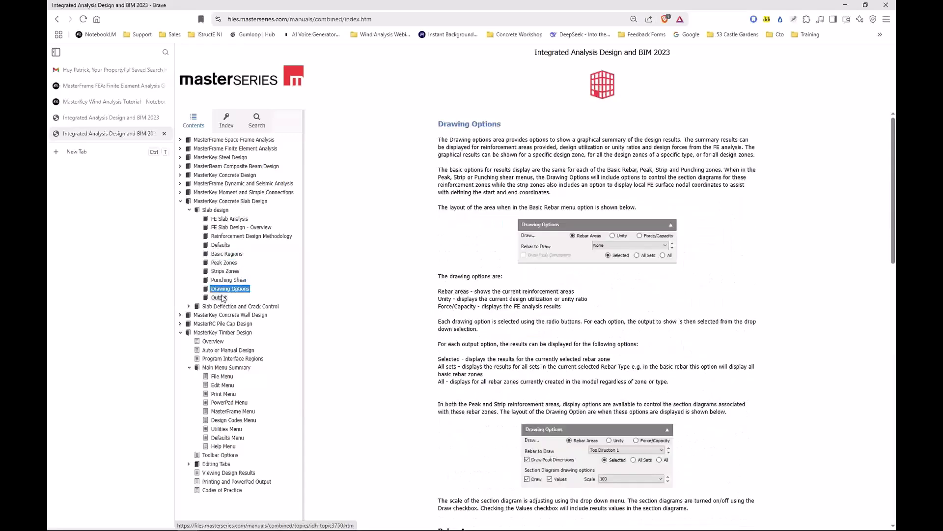
{"action": "left_click", "coordinate": [219, 297]}
Expand Slab Deflection and Crack Control and view its topics on why to calculate deflections, long term deflections, crack calculation and Report
{"action": "left_click", "coordinate": [190, 306]}
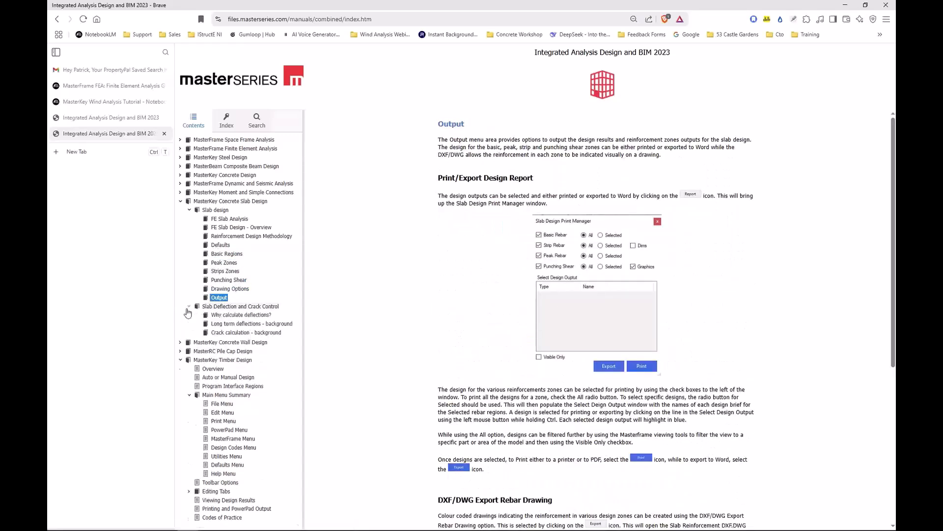
{"action": "left_click", "coordinate": [239, 315]}
{"action": "left_click", "coordinate": [237, 323]}
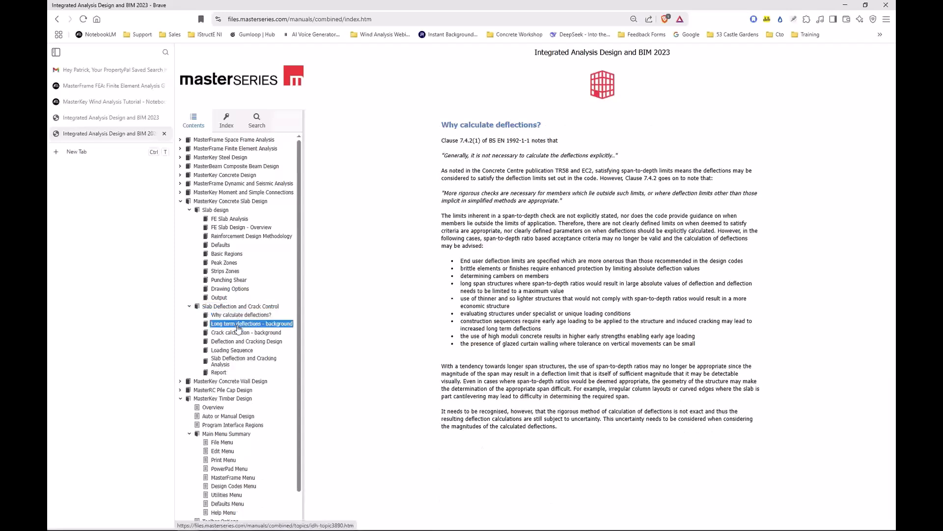
{"action": "left_click", "coordinate": [237, 333]}
{"action": "left_click", "coordinate": [219, 373]}
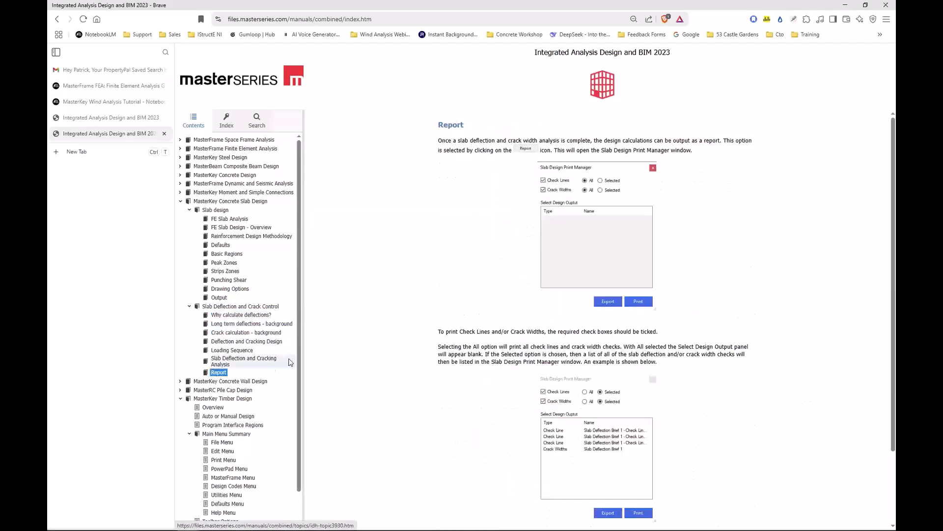
Expand the MasterKey Concrete Wall Design chapter and view its Wall Design – Overview and Design Workflow topics
{"action": "left_click", "coordinate": [180, 382]}
{"action": "left_click", "coordinate": [229, 391]}
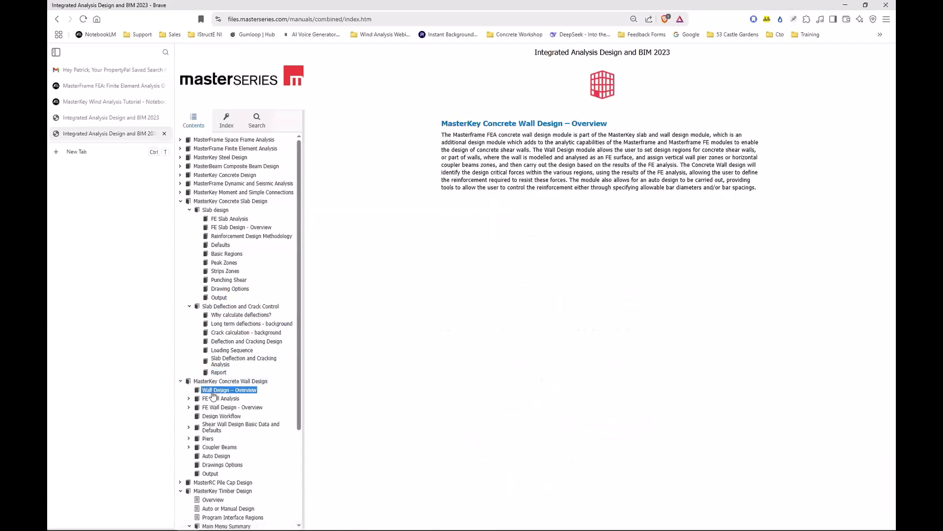
{"action": "left_click", "coordinate": [219, 418]}
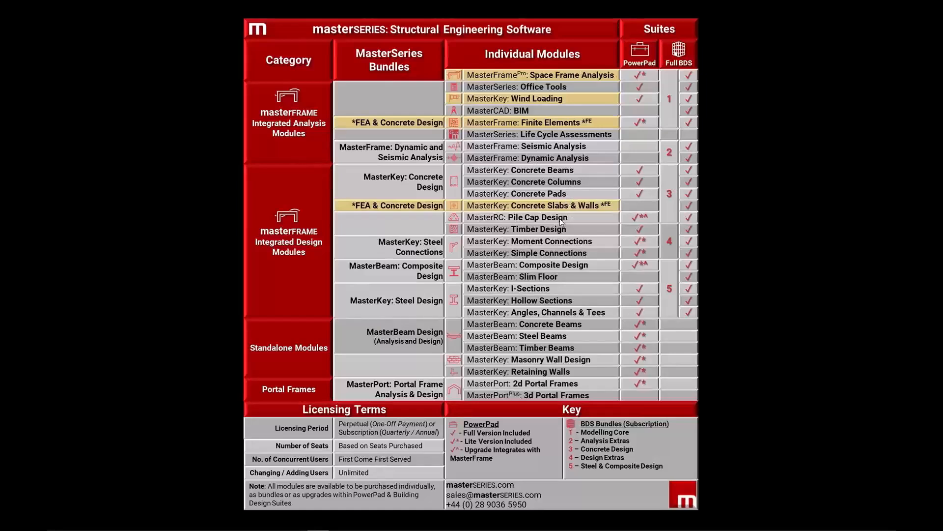
Leave the full-screen view of the module overview image FE Building Workshop Modules.png
{"action": "left_click", "coordinate": [865, 14]}
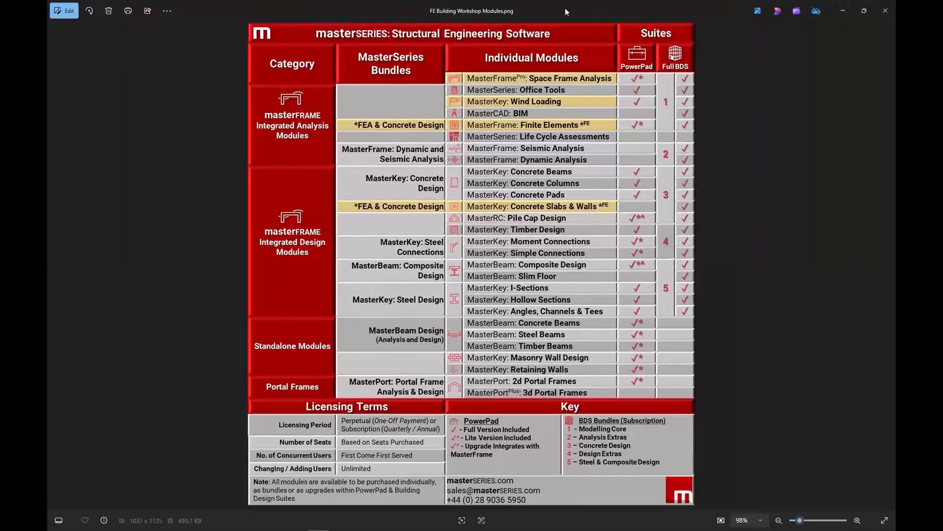